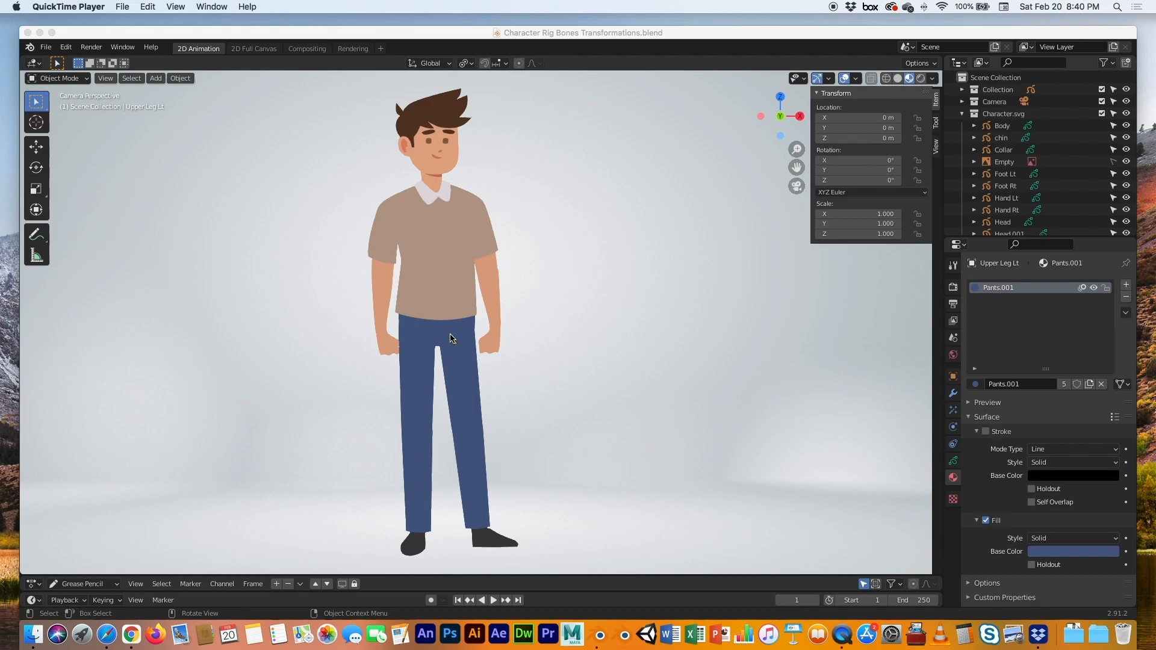
Enlarge the Outliner to list every body part, then move Body right and Hips left
click(1005, 236)
drag(1005, 235, 1016, 418)
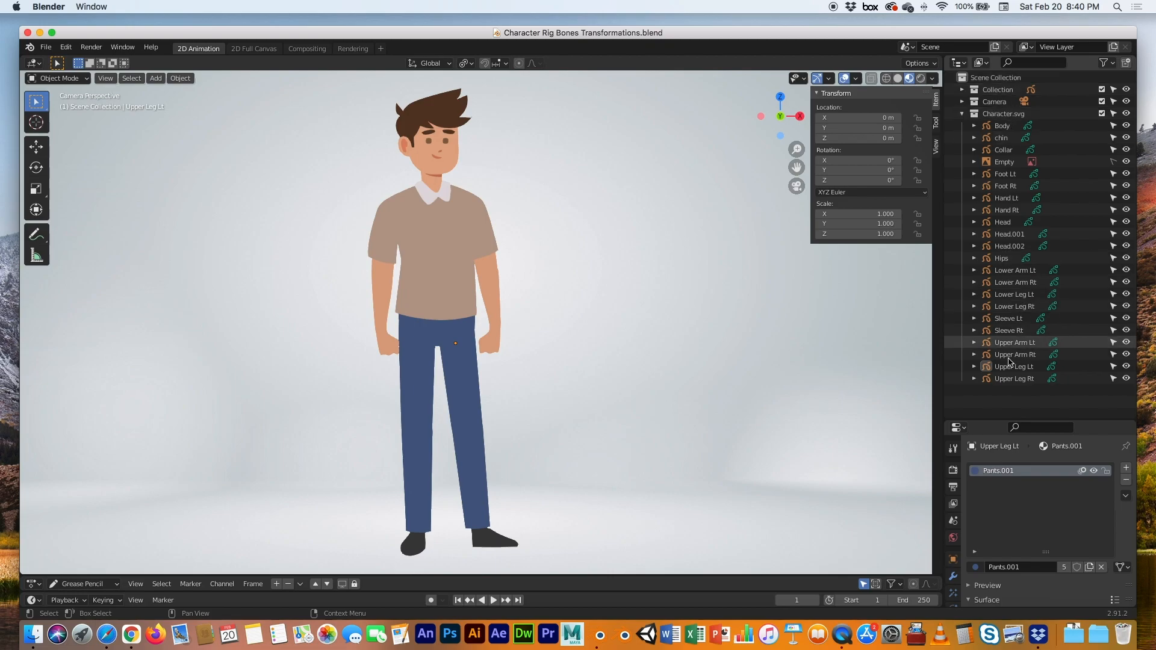
click(442, 268)
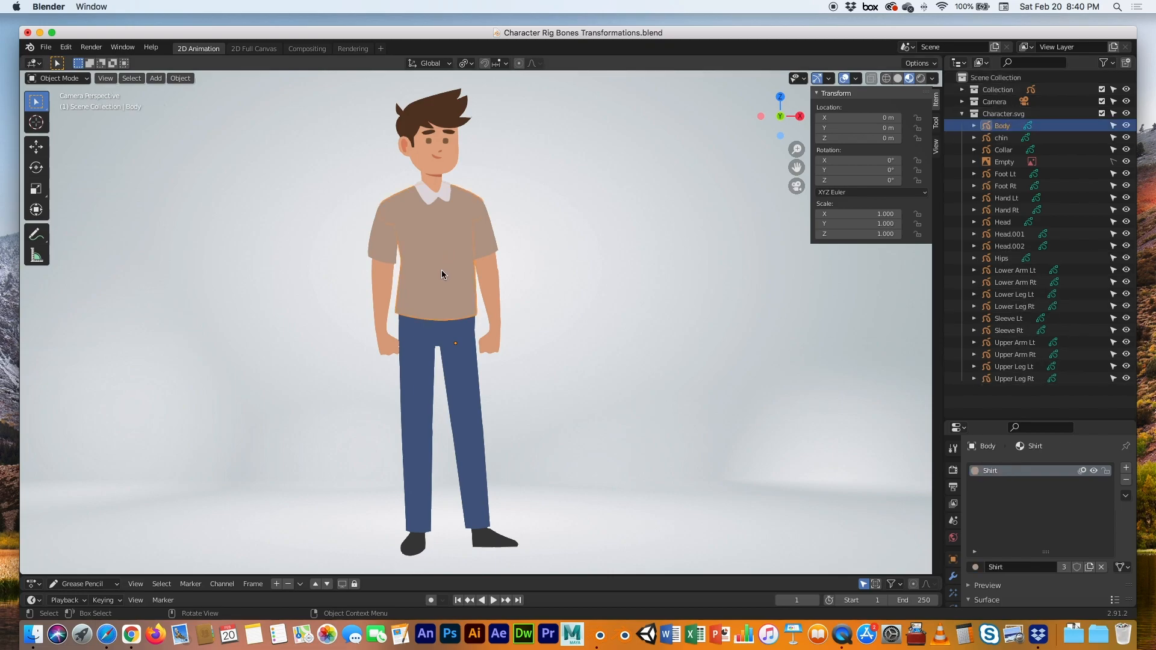
drag(442, 274, 639, 283)
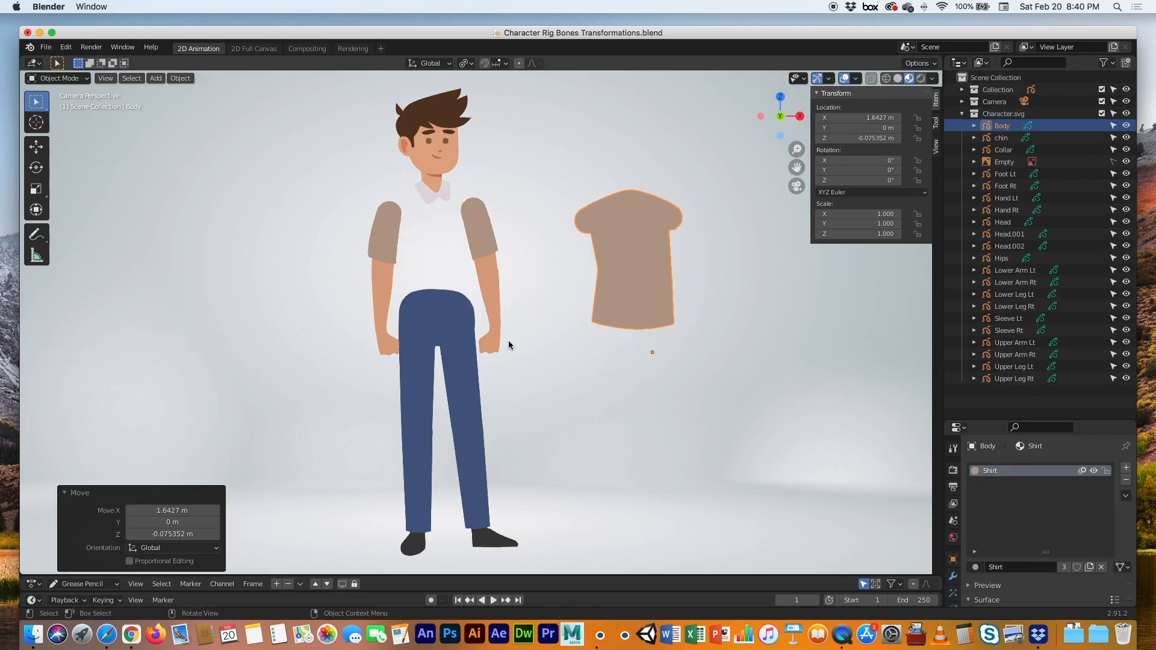
click(438, 313)
drag(439, 314, 259, 318)
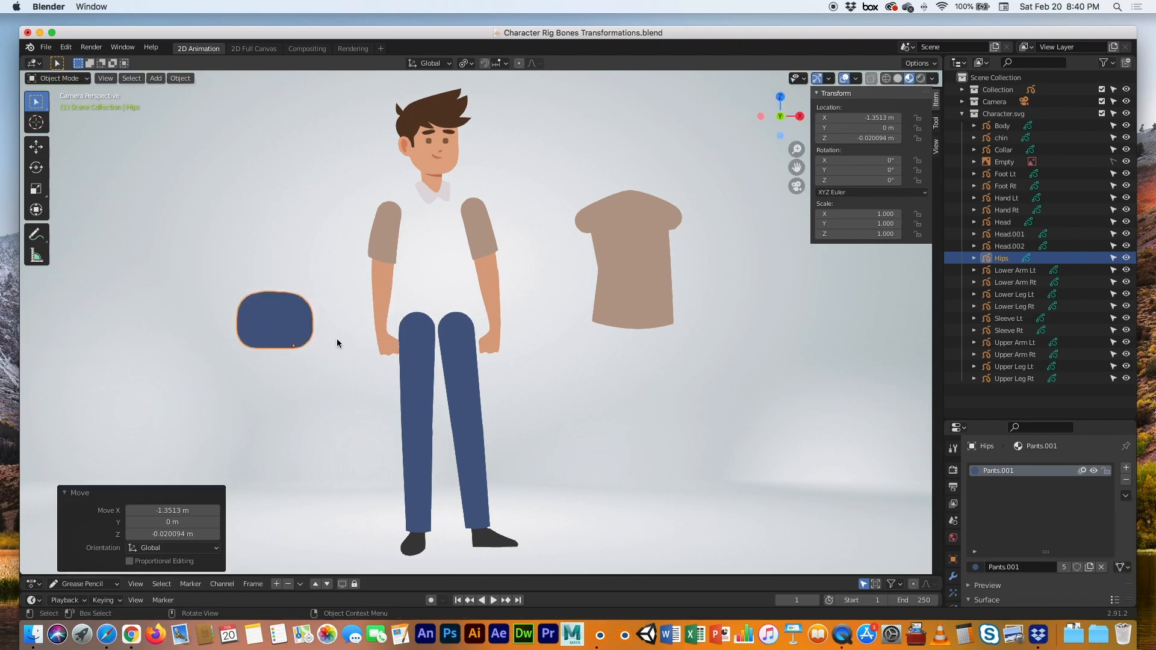
Move the right upper and lower leg pieces aside, then undo both leg moves
click(408, 370)
drag(405, 364, 311, 388)
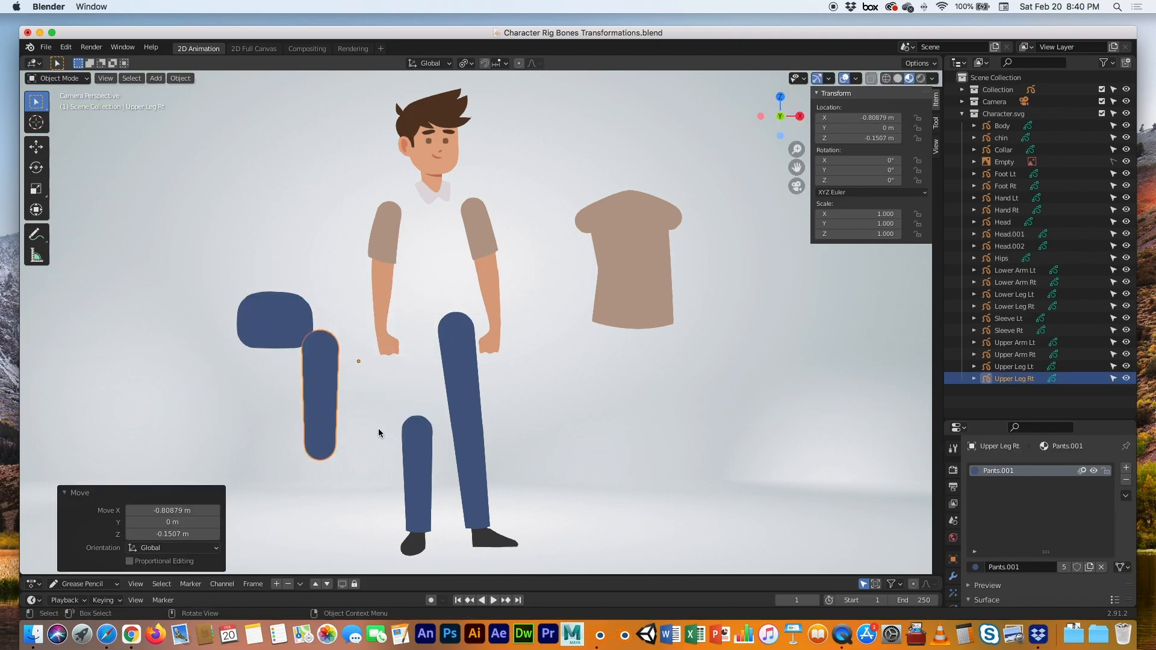
click(410, 445)
drag(410, 445, 371, 441)
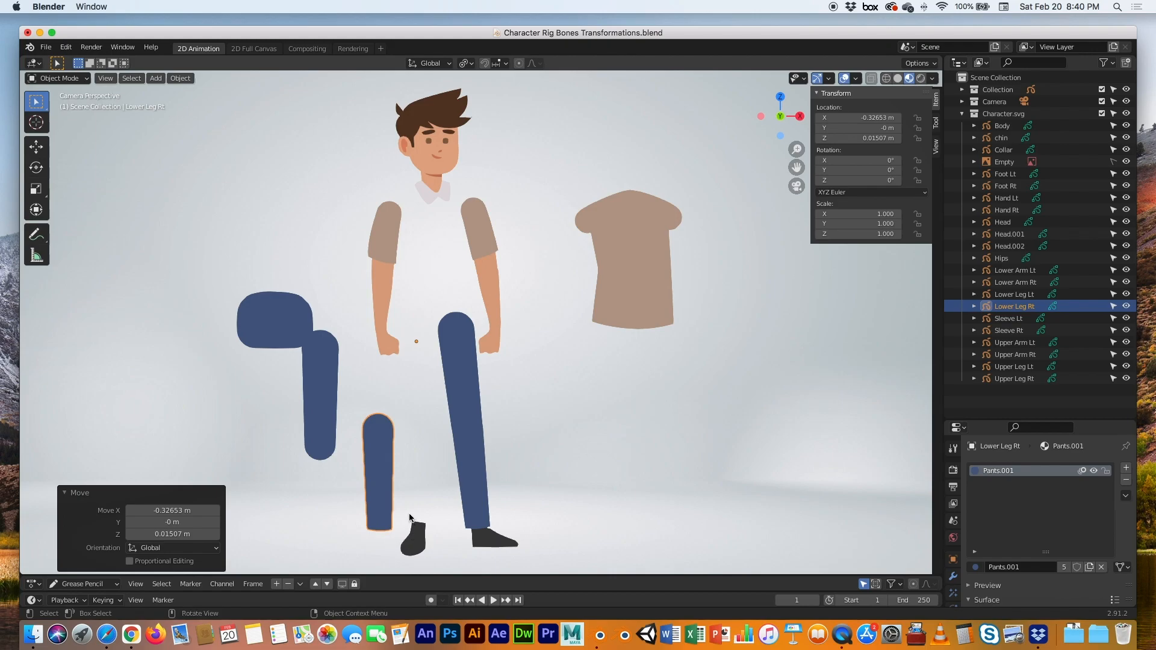
key(super+z)
key(super+z)
key(super+z)
key(super+z)
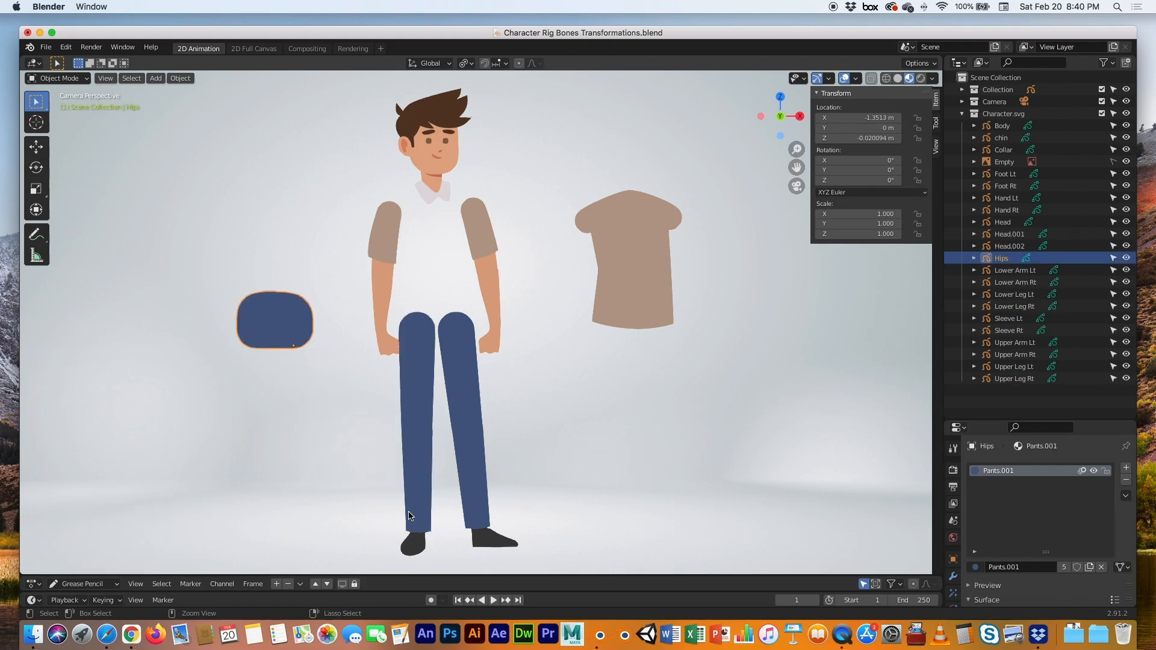
key(super+z)
key(super+z)
key(super+z)
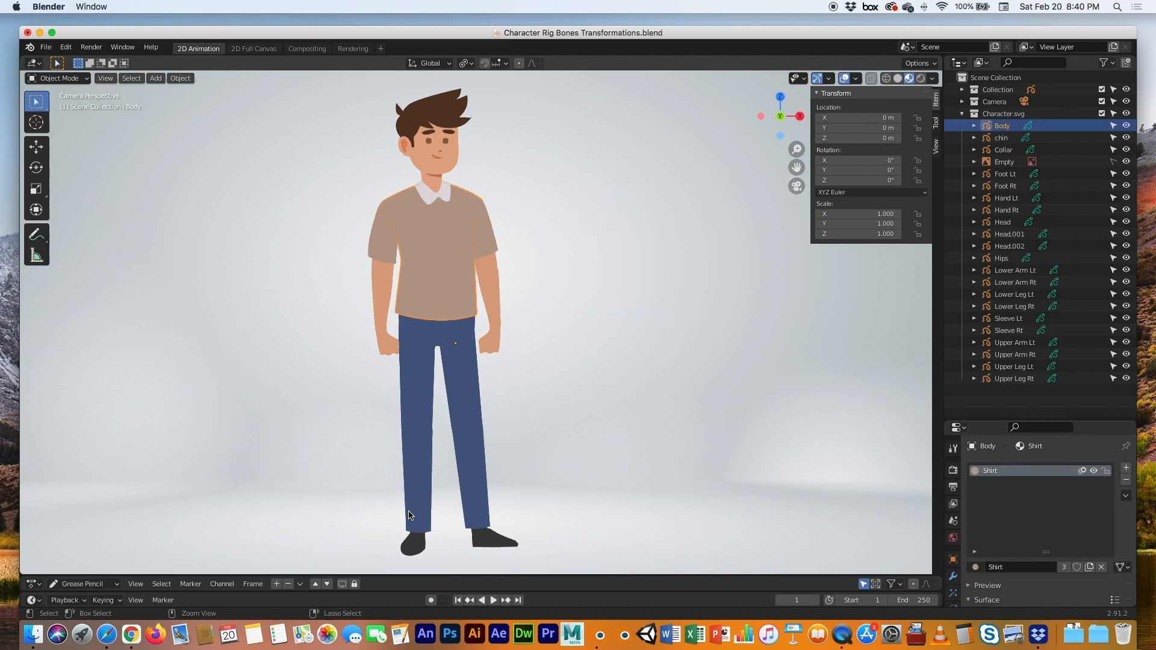
click(291, 336)
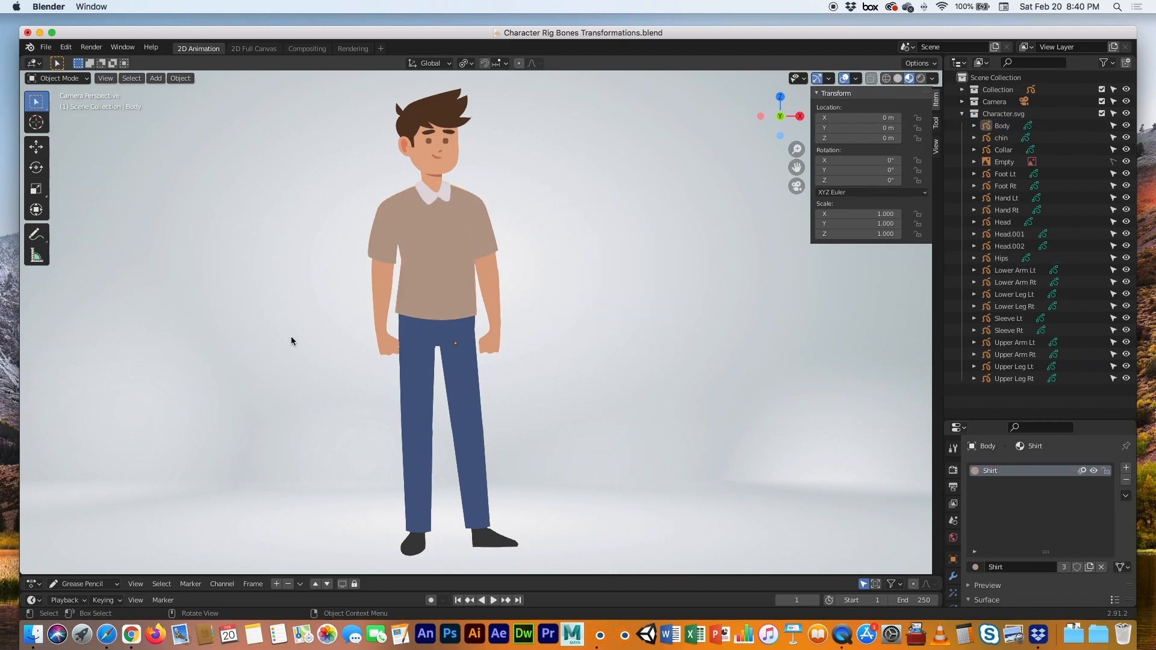
click(375, 249)
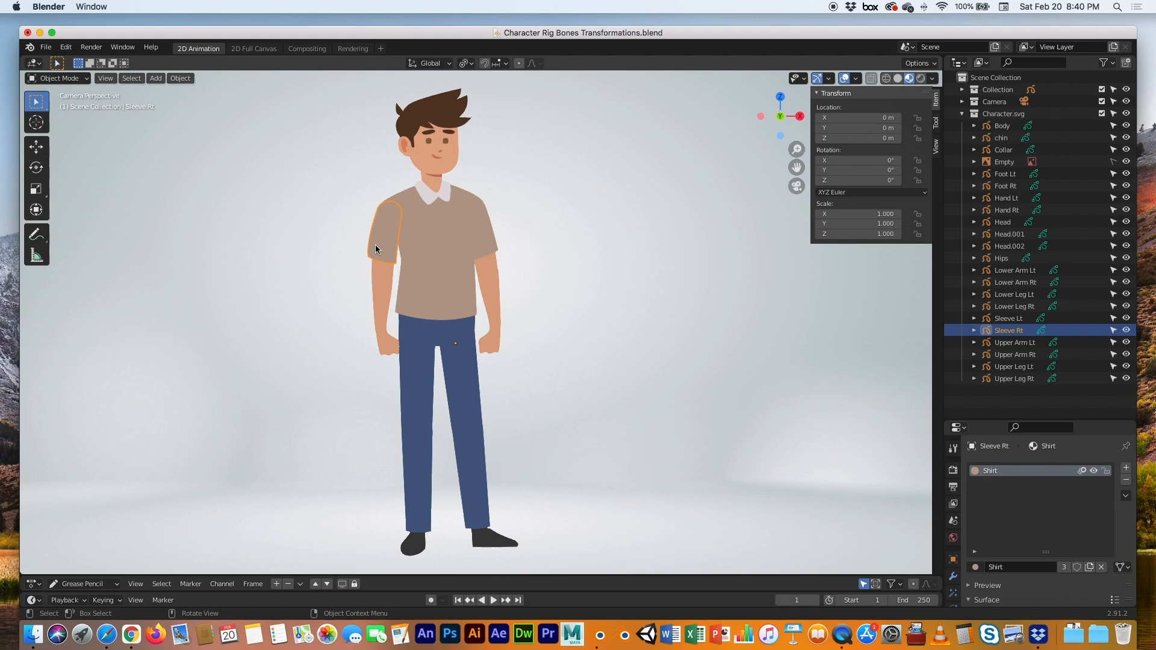
key(g)
click(309, 241)
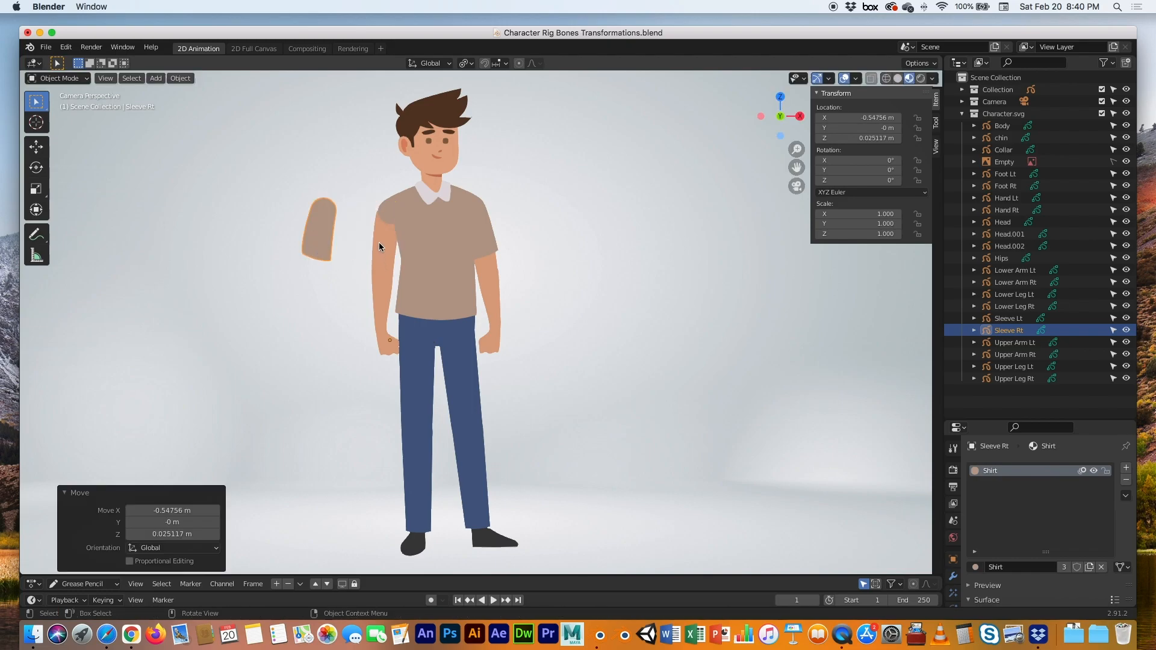
click(378, 242)
key(g)
click(321, 250)
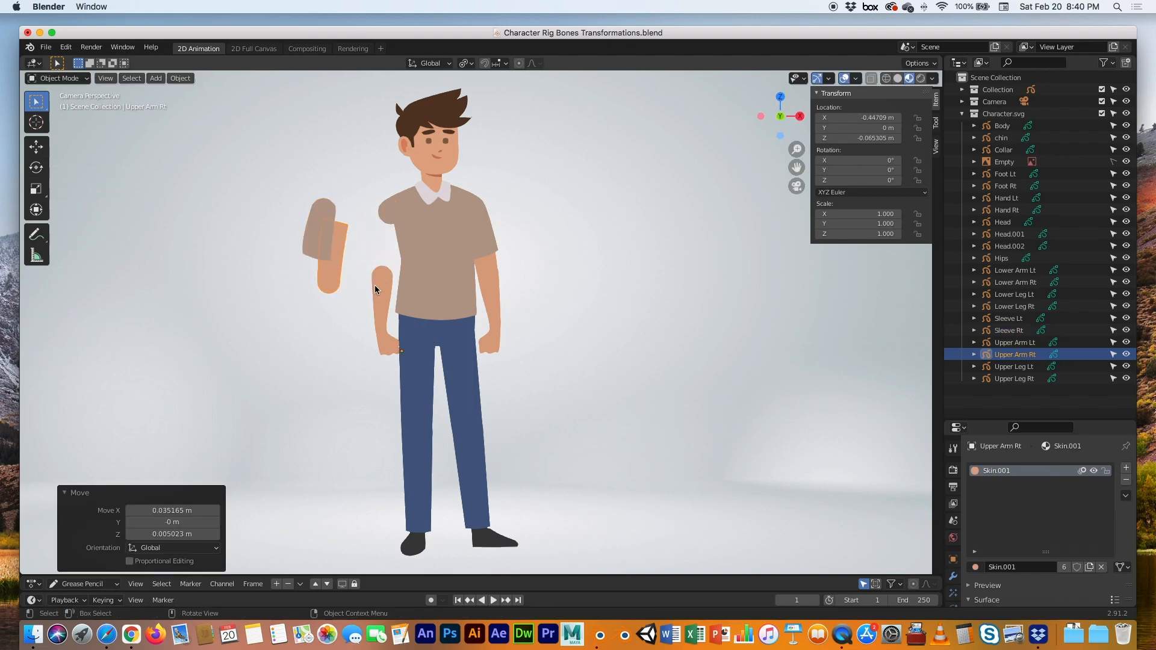
click(377, 289)
key(g)
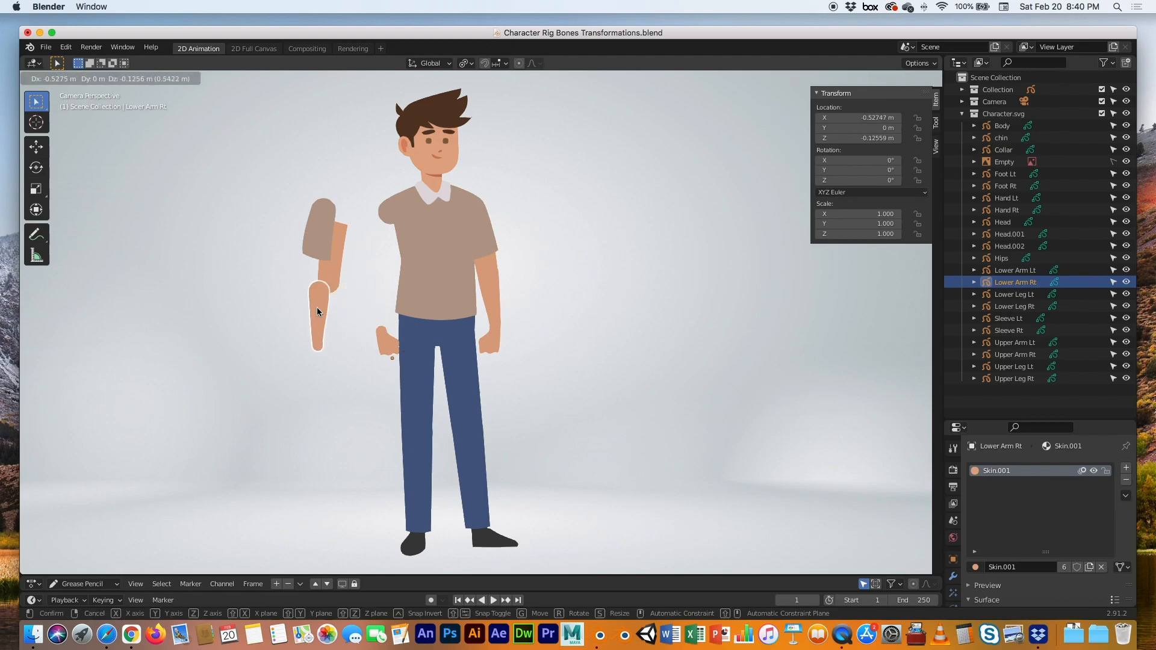
click(316, 307)
key(ctrl+z)
key(ctrl+z)
key(ctrl+z)
key(ctrl+z)
key(ctrl+z)
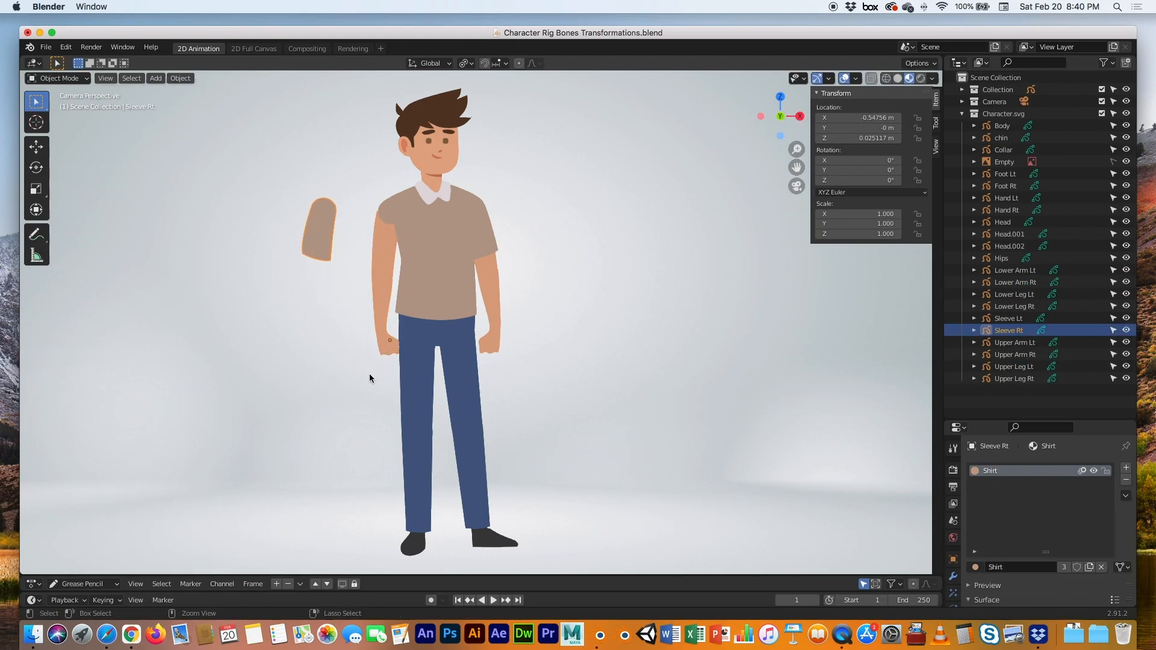
click(626, 318)
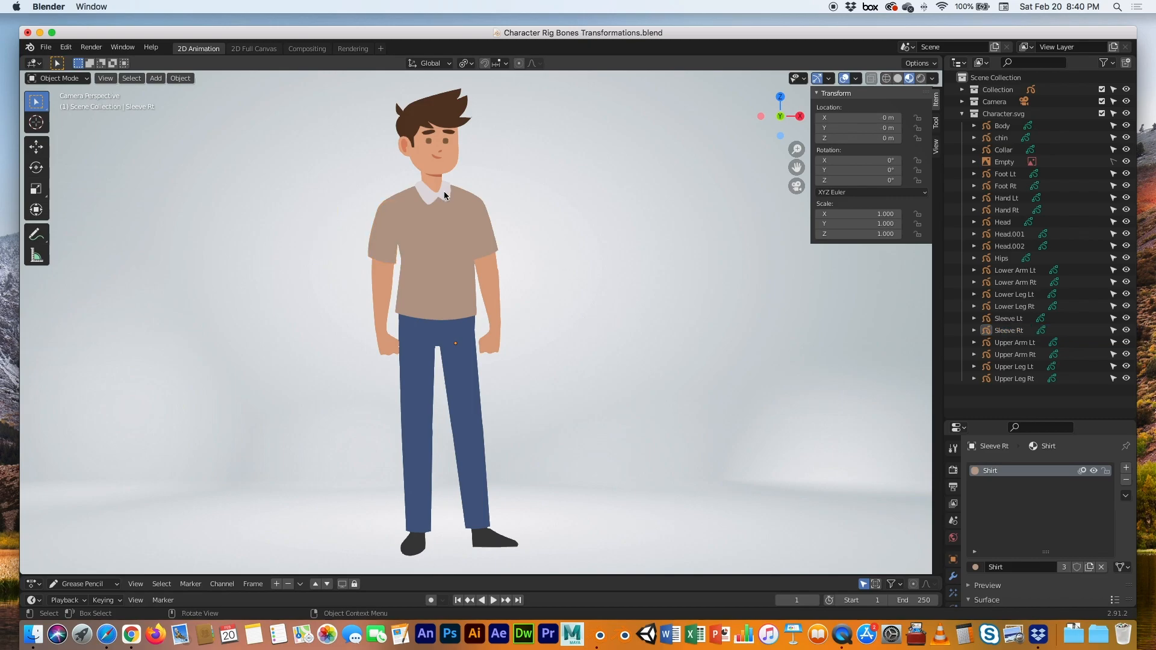
click(444, 195)
key(g)
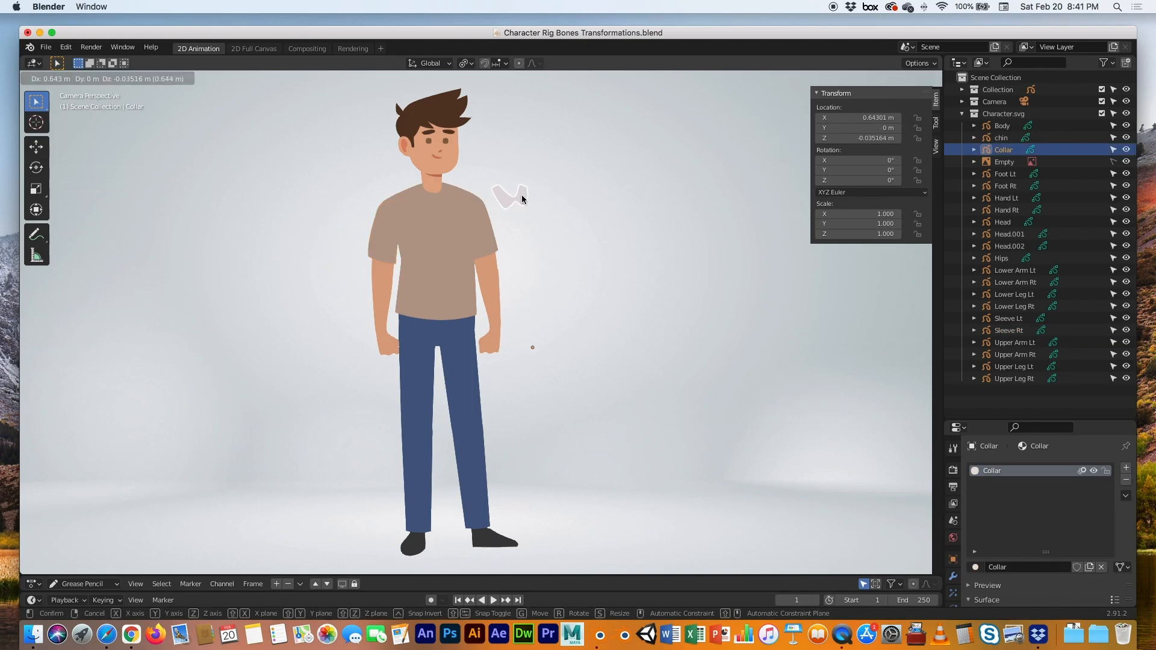
click(510, 202)
key(g)
click(529, 227)
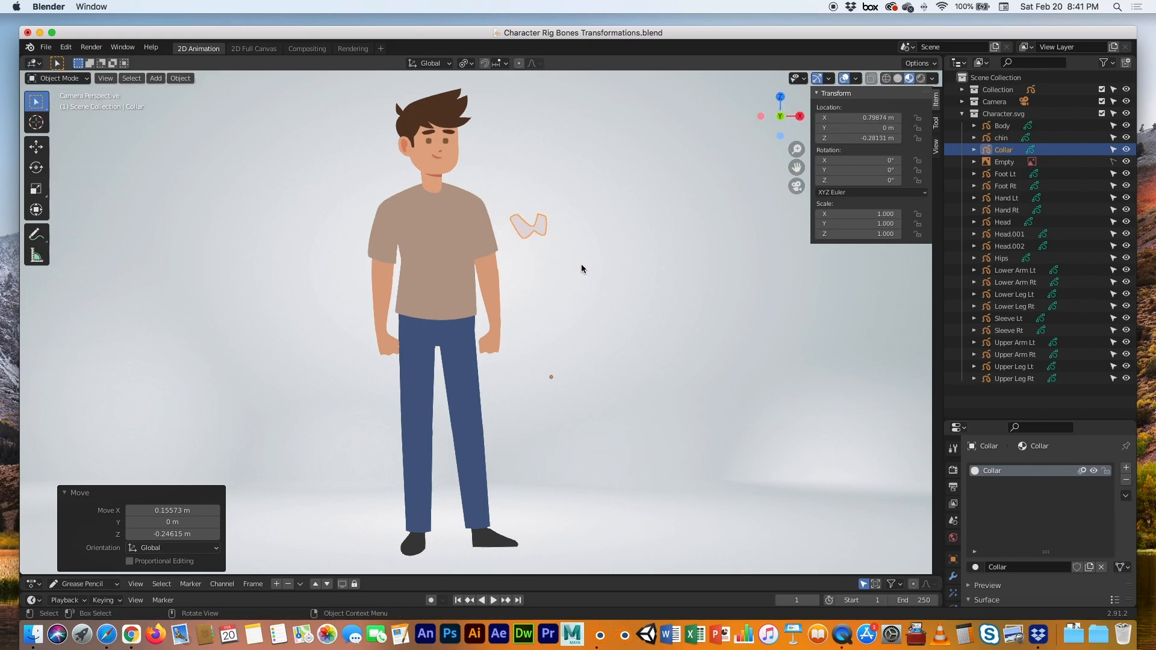
click(445, 157)
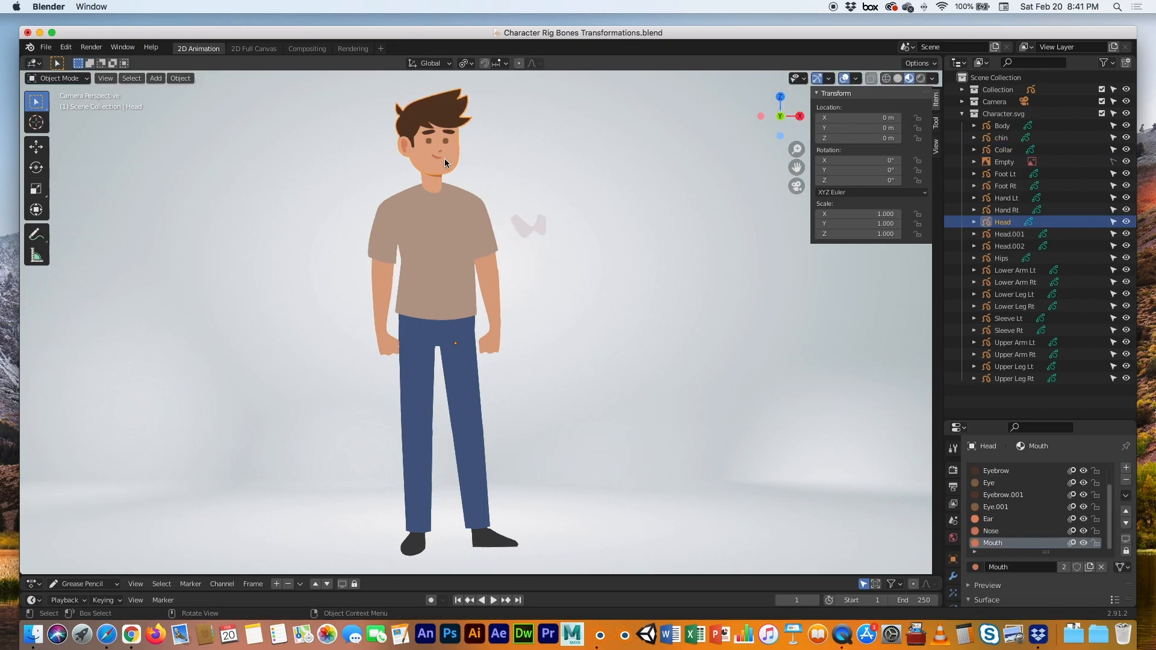
key(g)
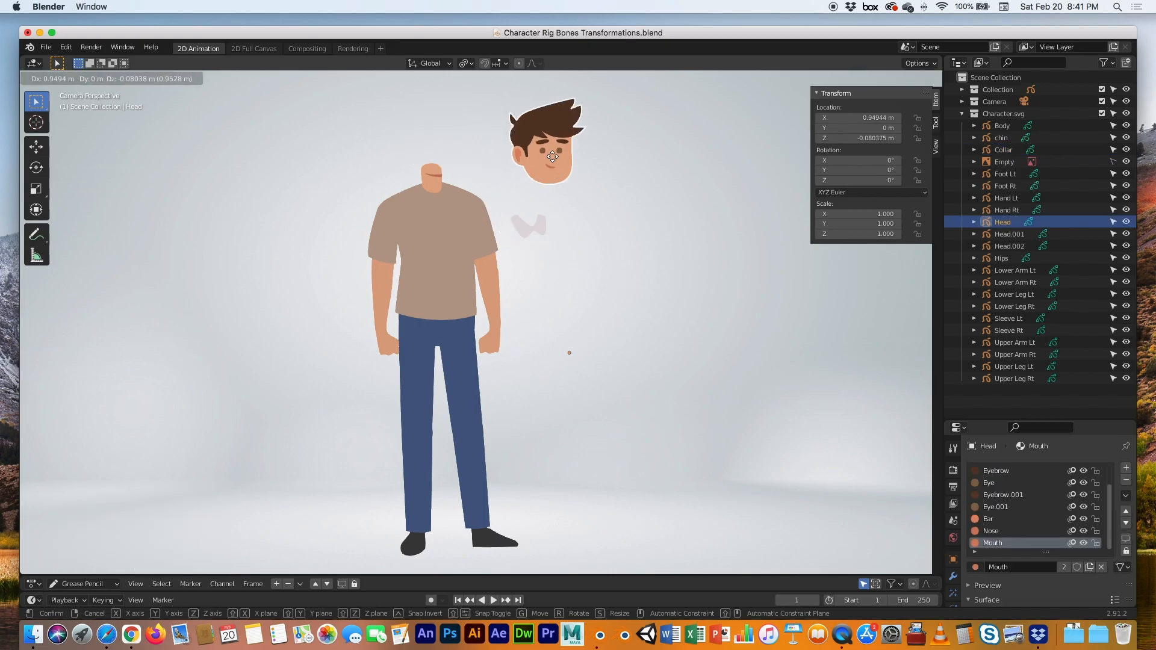
click(549, 197)
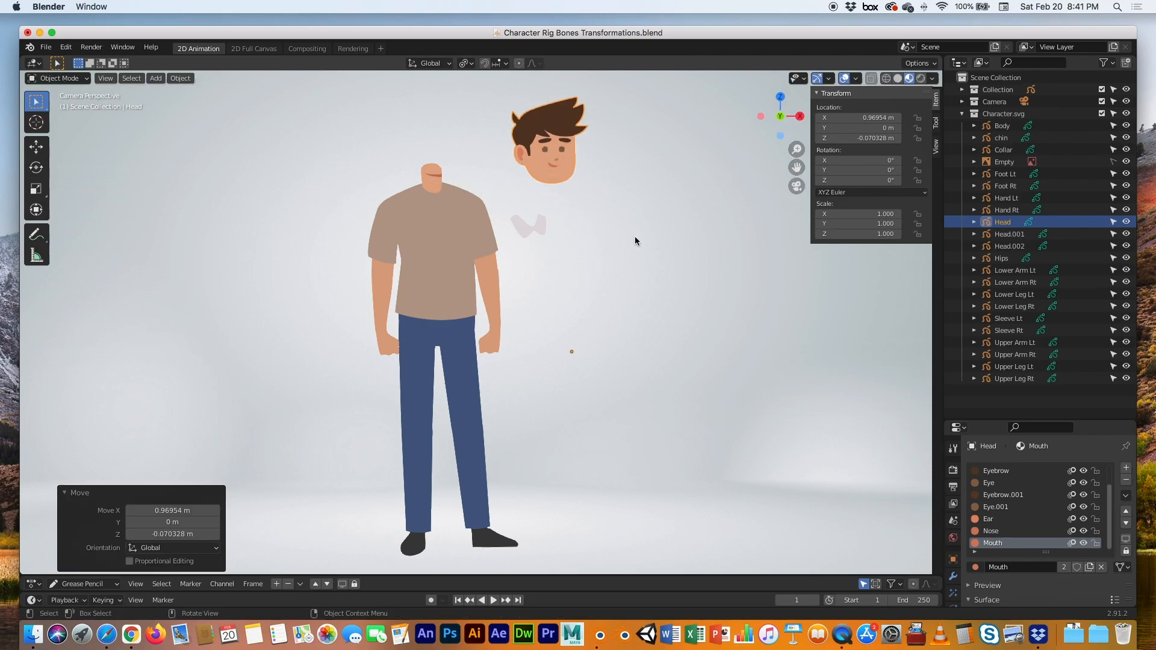
key(super+z)
key(super+z)
key(super+z)
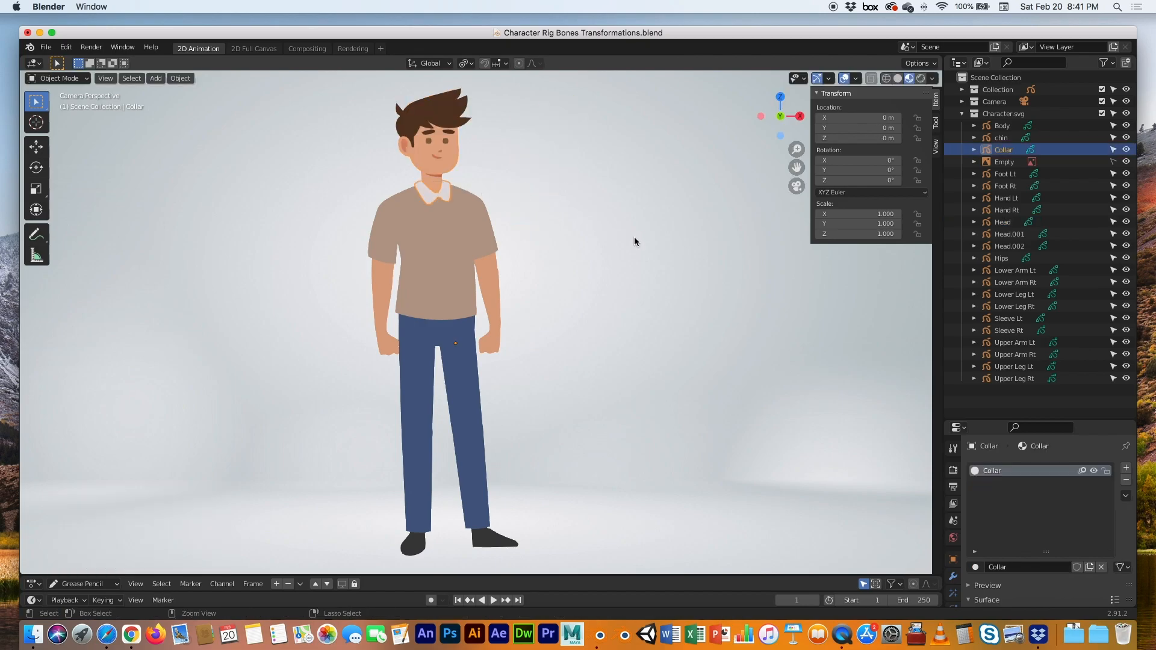
click(633, 241)
Check transforms of Body, Sleeve Rt, Hips, Upper Leg Lt and Sleeve Lt, then call Apply on Sleeve Lt
click(487, 243)
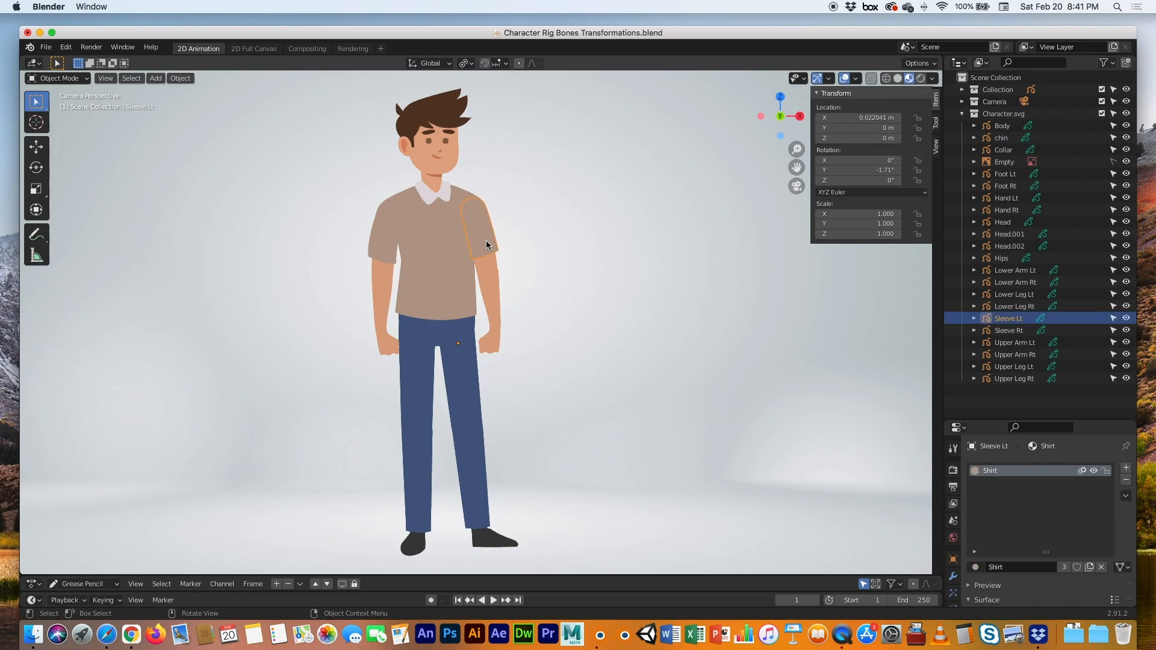
click(464, 266)
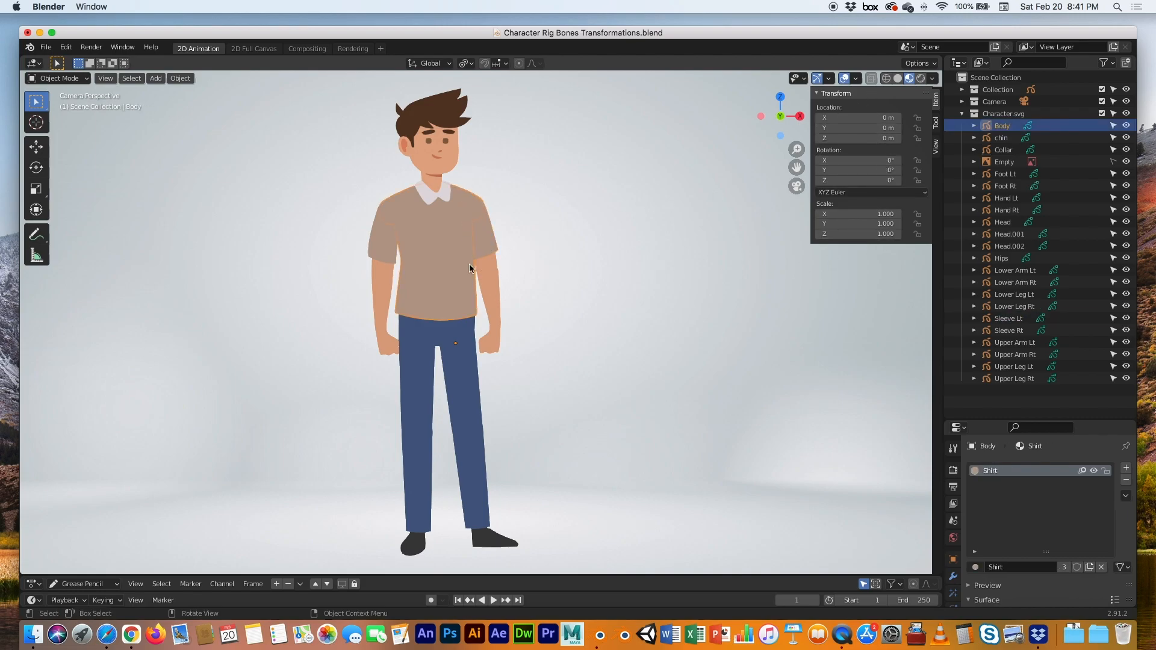
click(389, 249)
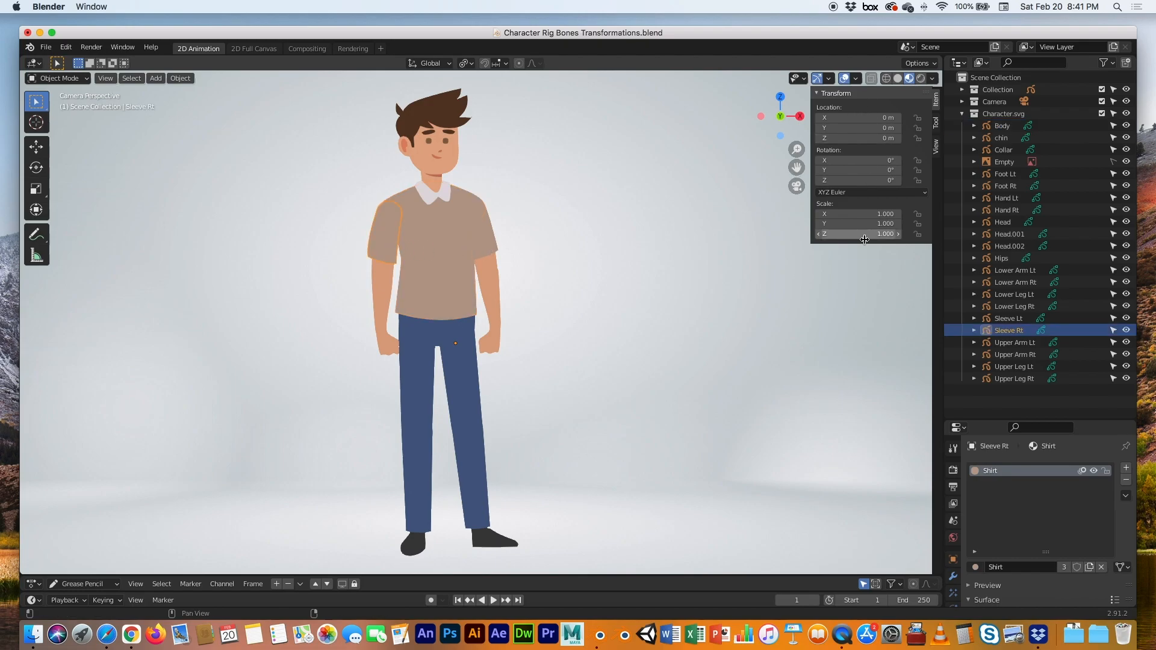
click(440, 334)
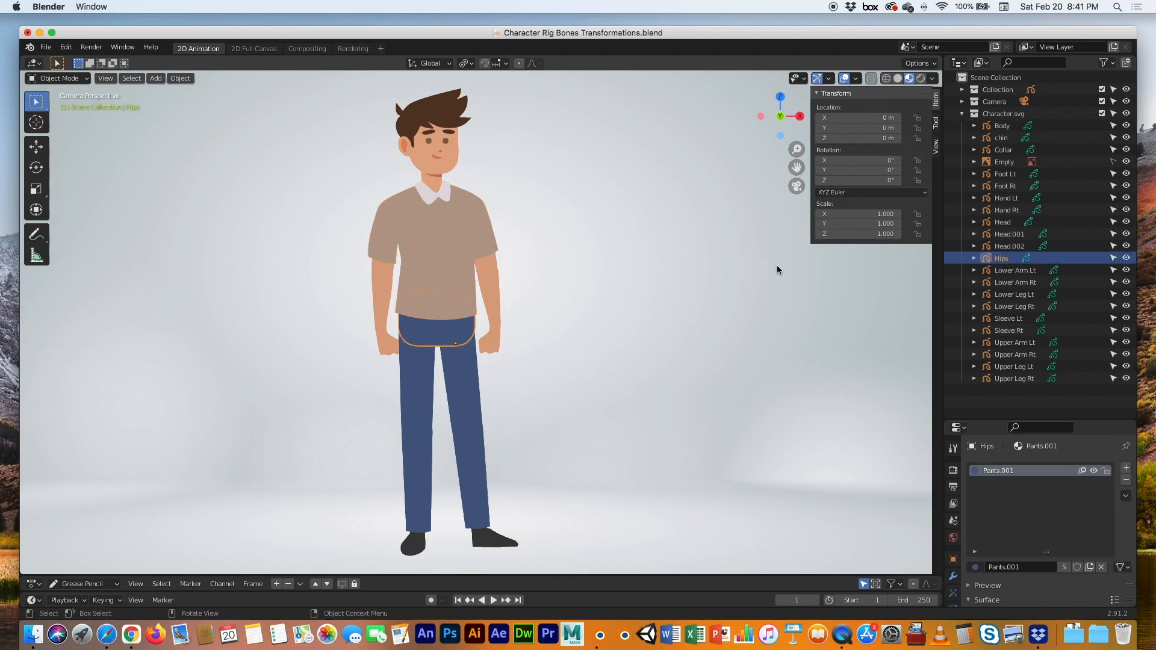
click(468, 362)
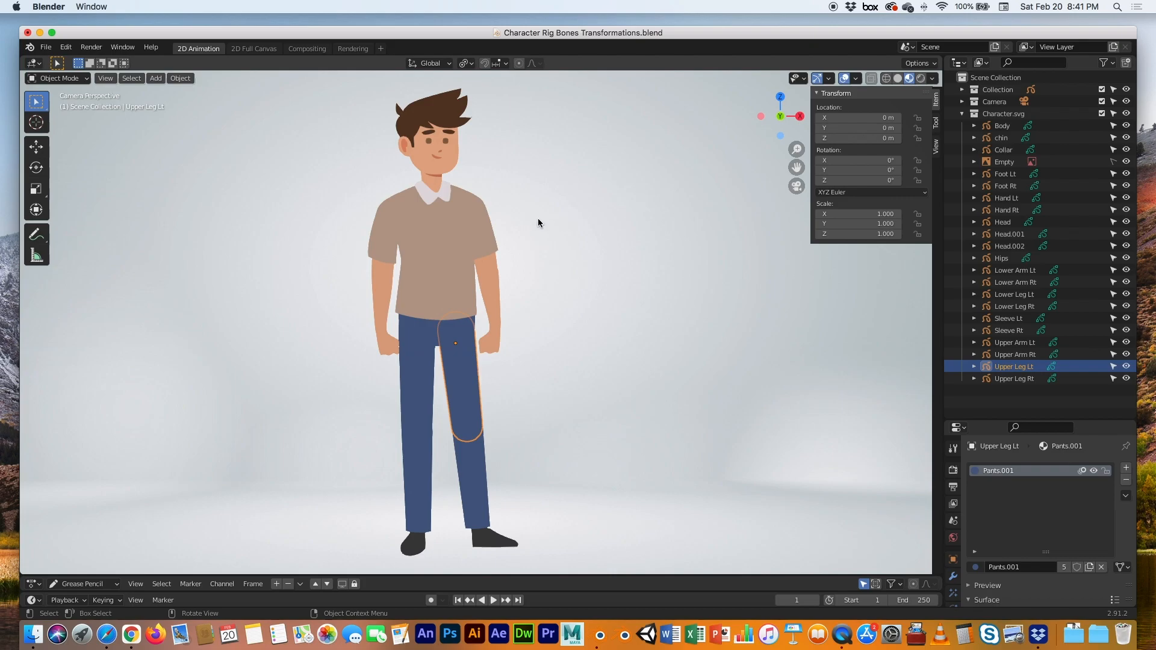
click(487, 237)
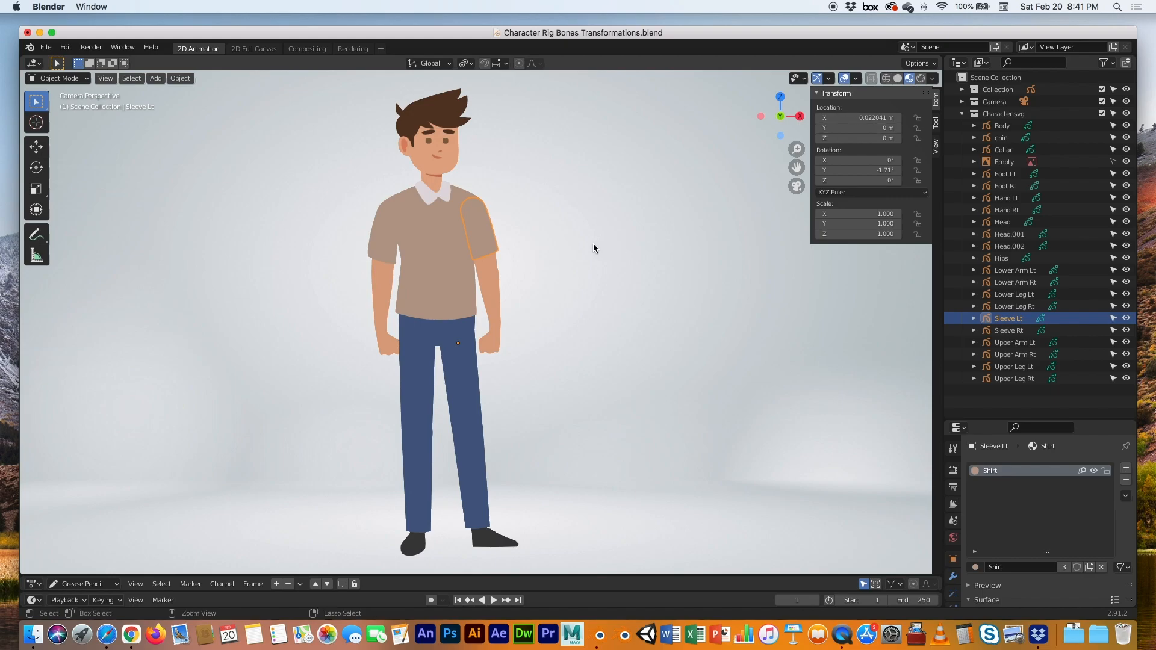
key(ctrl+a)
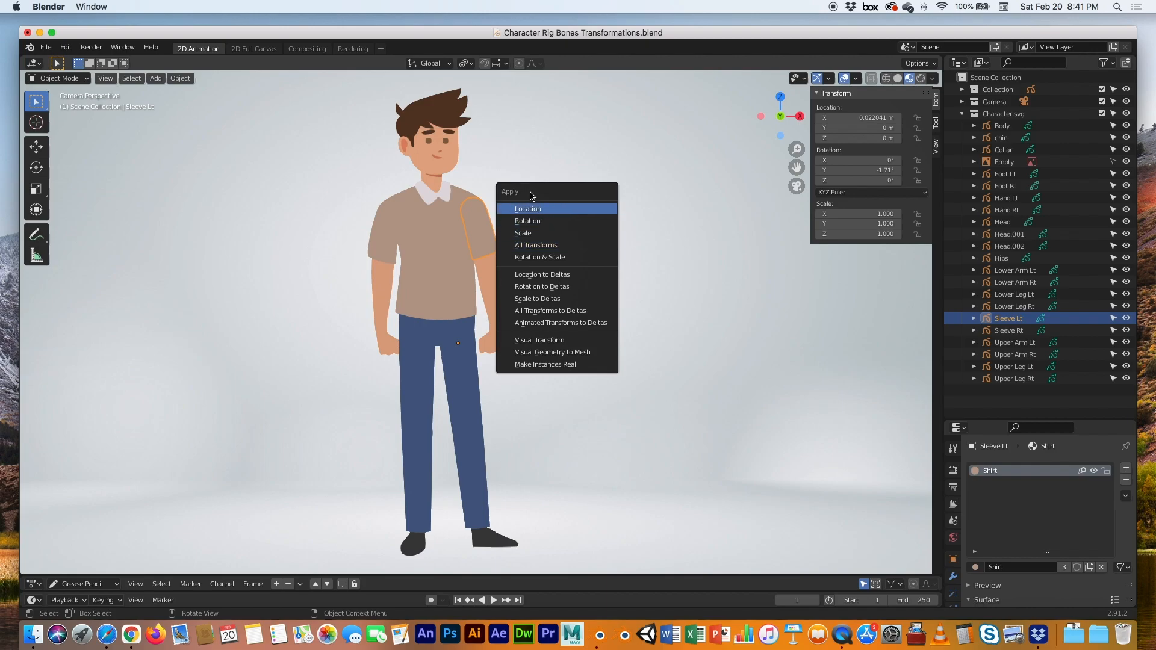
Apply all transforms to the Sleeve Lt and Upper Arm Lt pieces
click(536, 246)
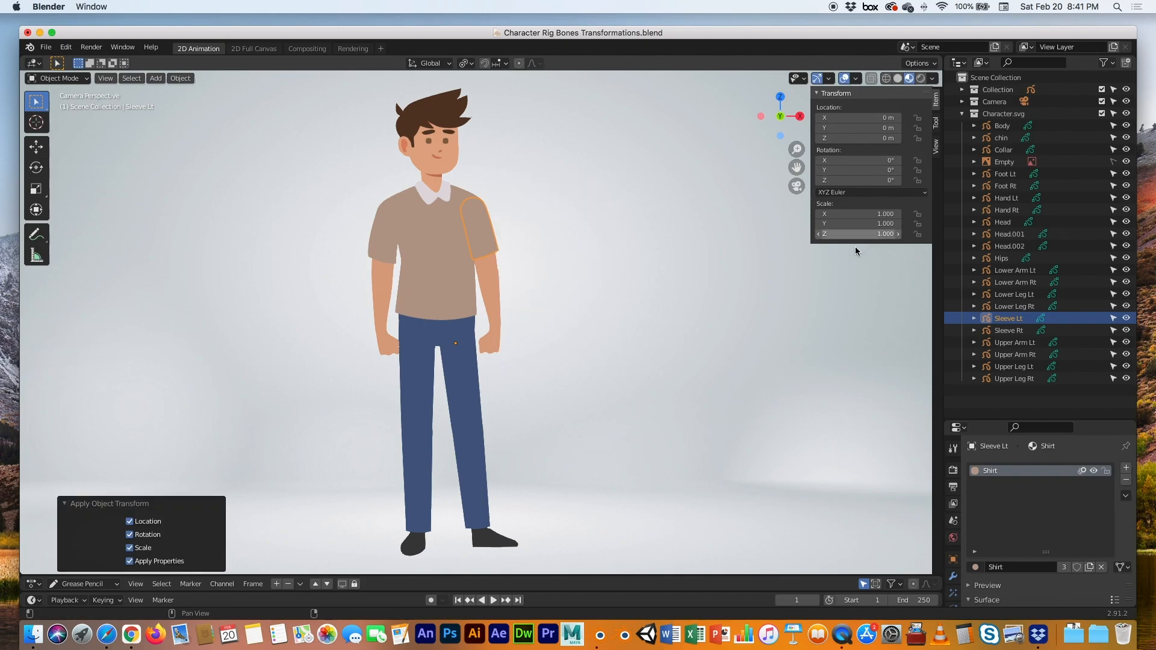
click(584, 290)
click(492, 278)
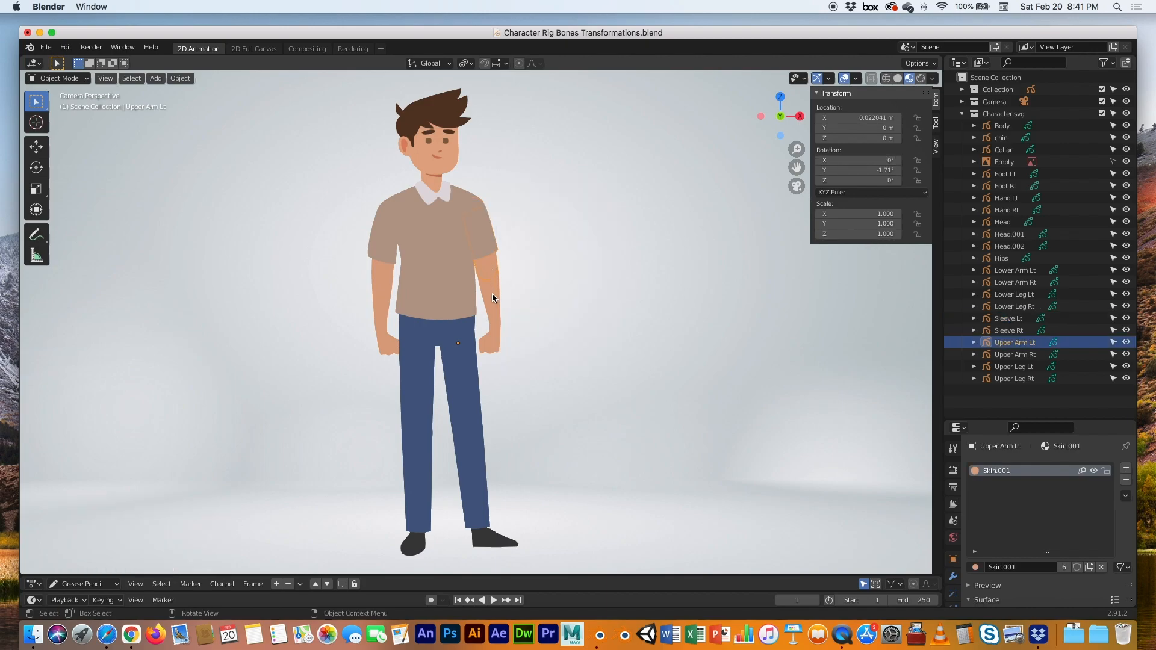
click(493, 284)
click(493, 259)
key(ctrl+a)
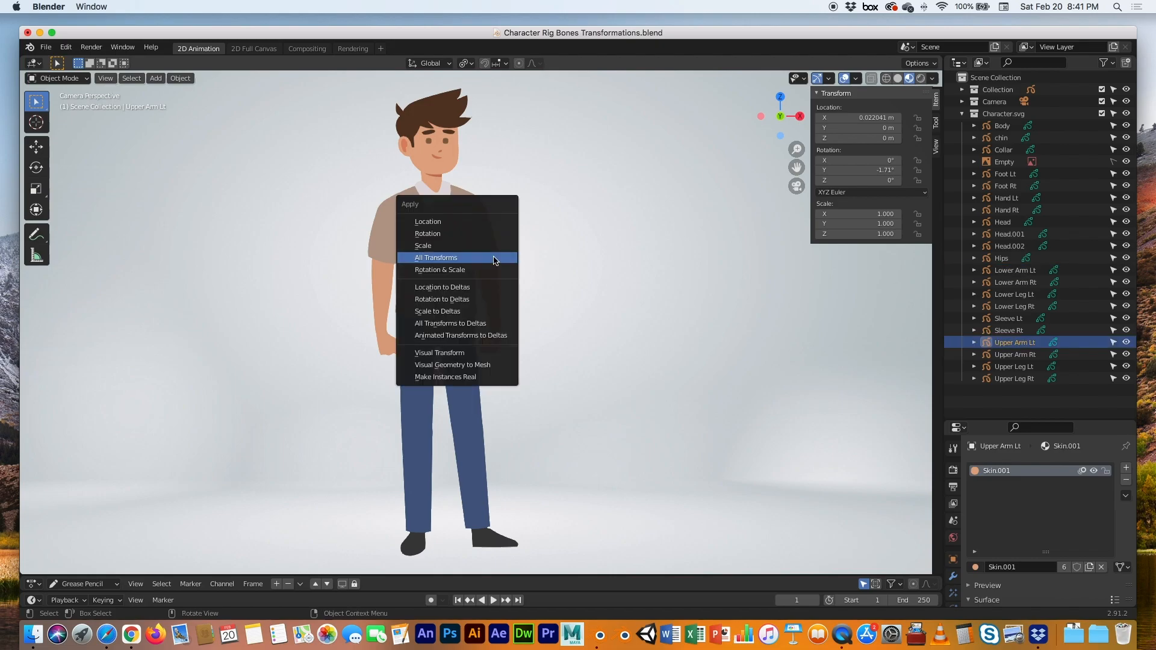
click(495, 260)
Save the file and apply all transforms to the Lower Arm Lt and Hand Lt strokes
click(493, 291)
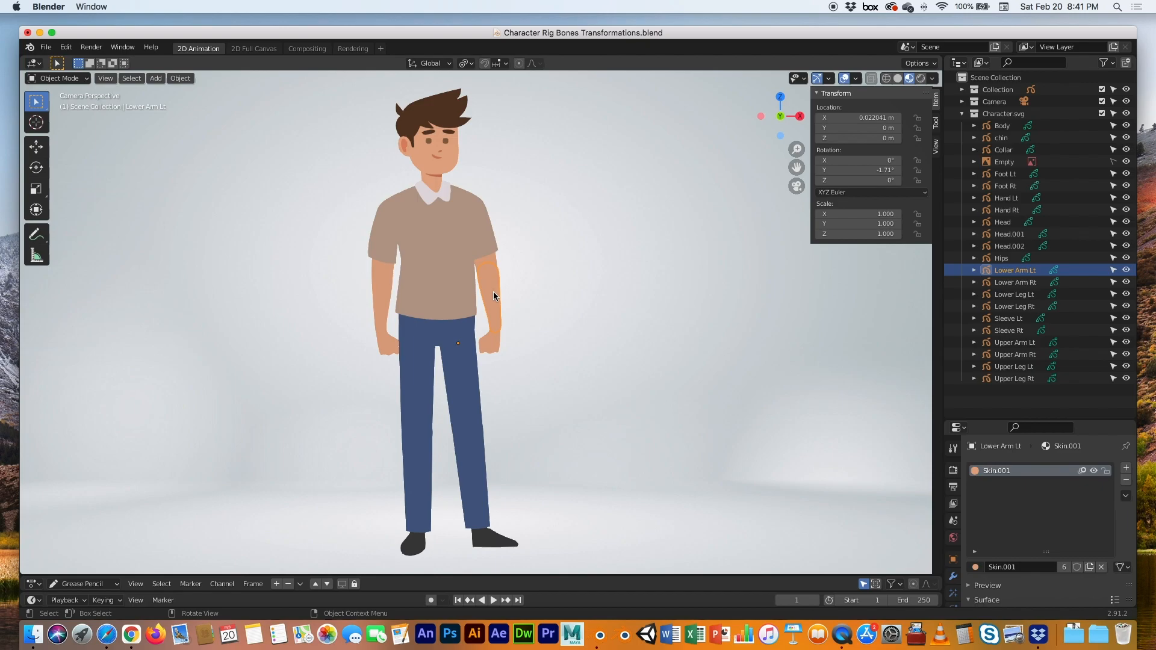
key(super+s)
key(ctrl+a)
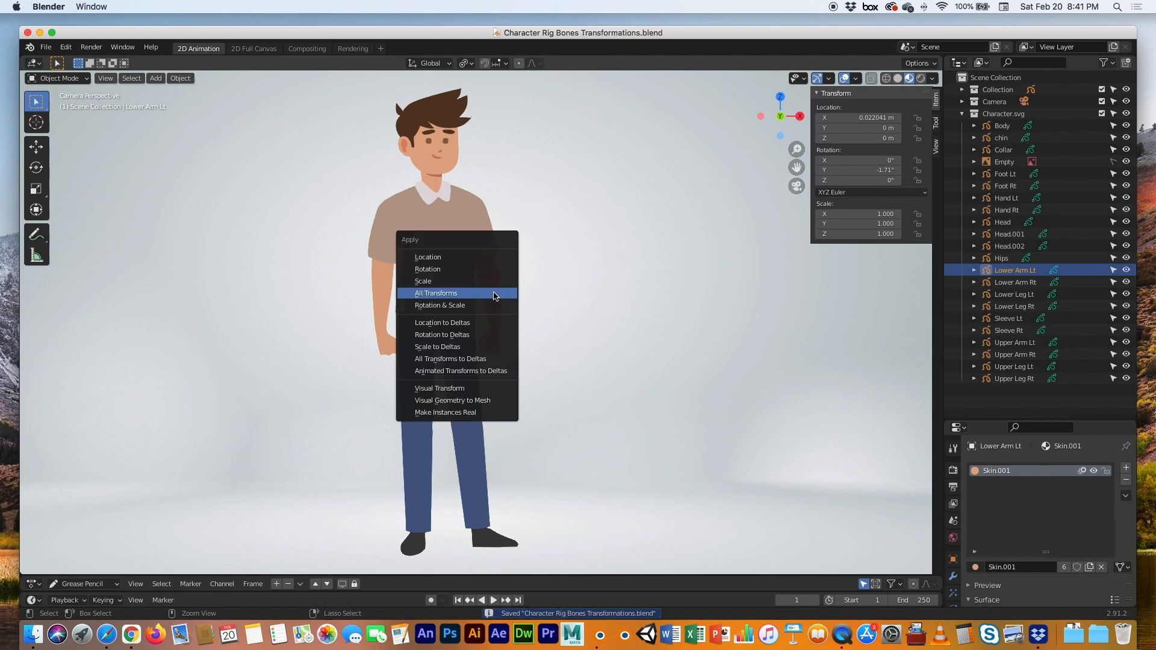
click(493, 291)
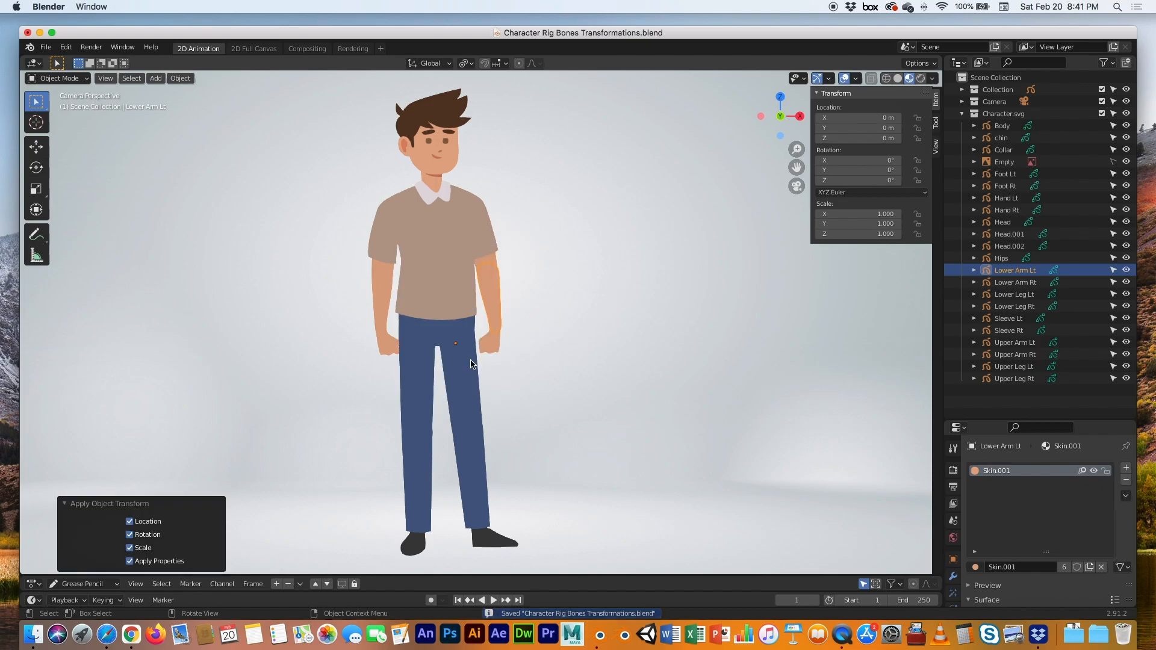
click(491, 345)
key(ctrl+a)
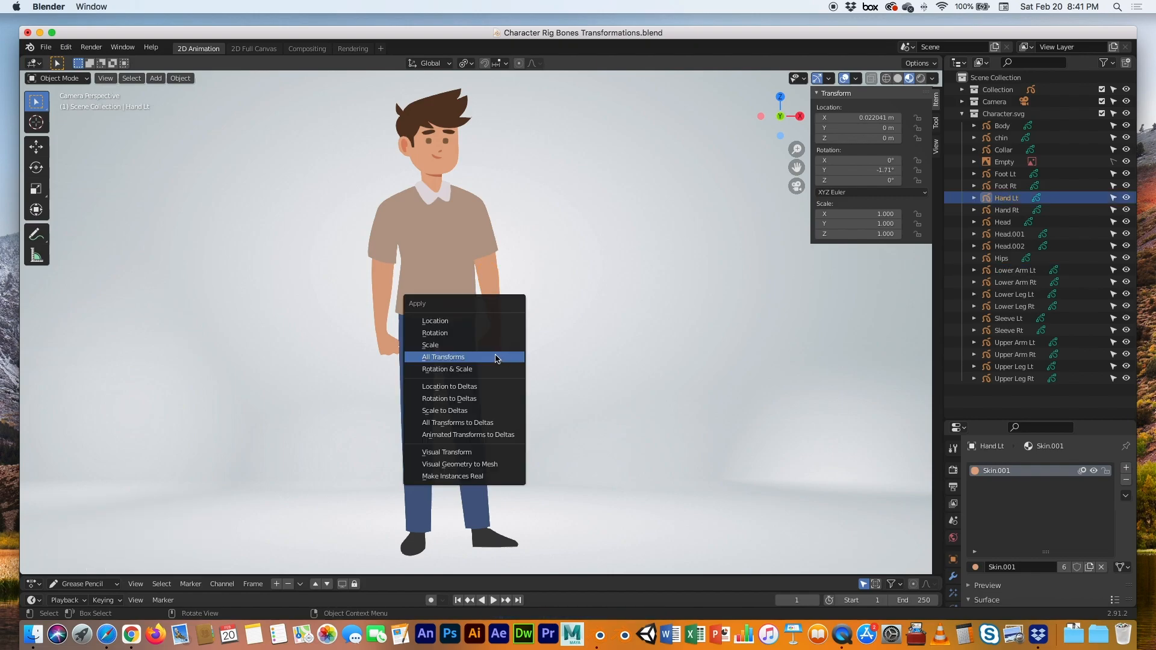
click(489, 353)
click(465, 362)
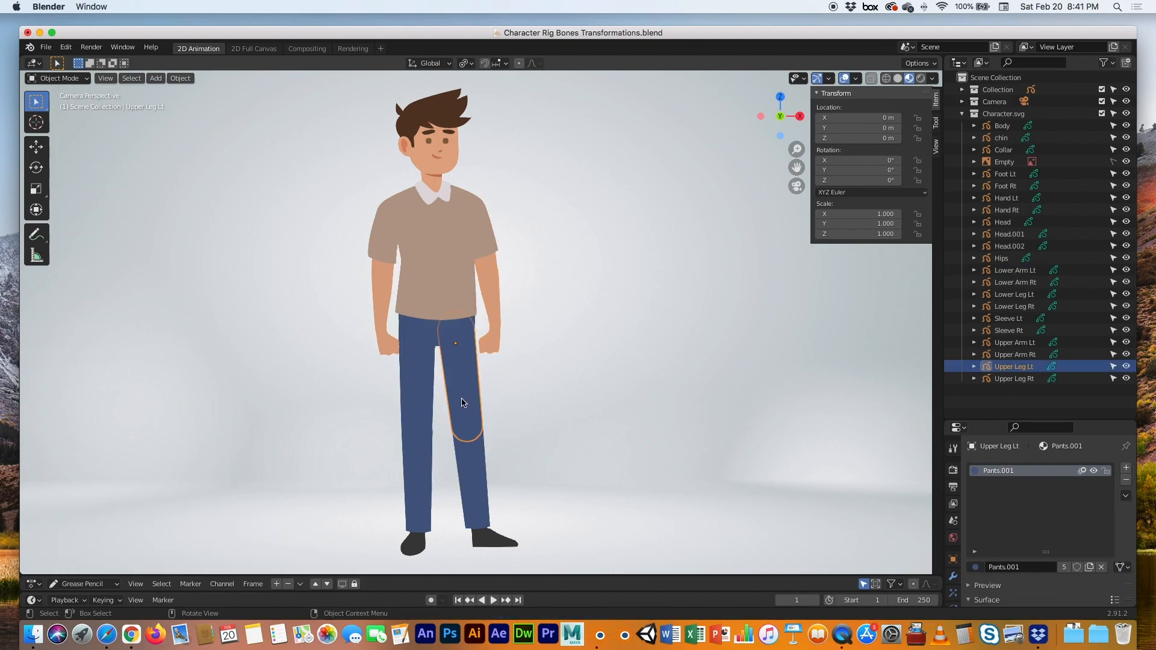
click(473, 500)
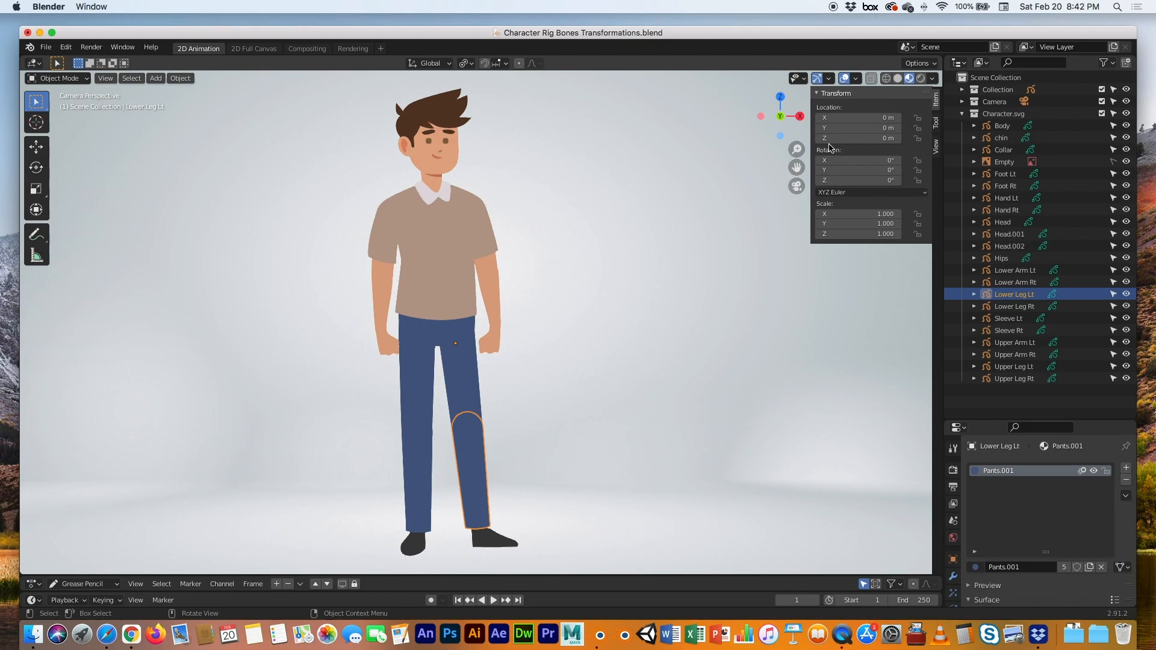
click(411, 475)
click(424, 388)
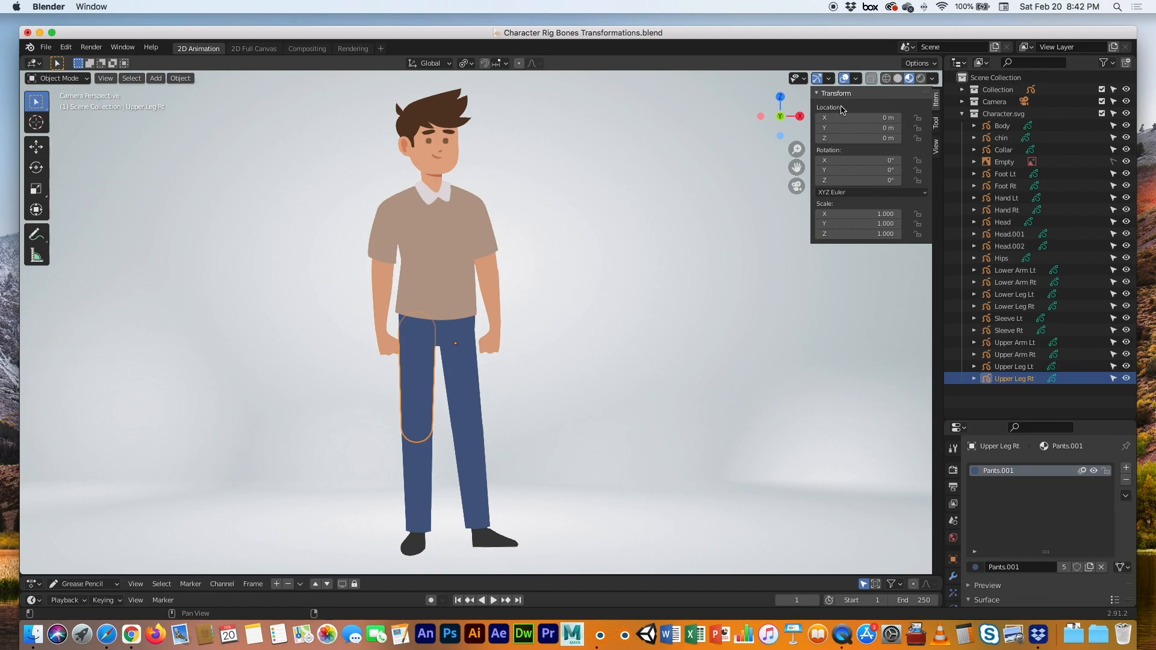
key(n)
key(n)
click(639, 306)
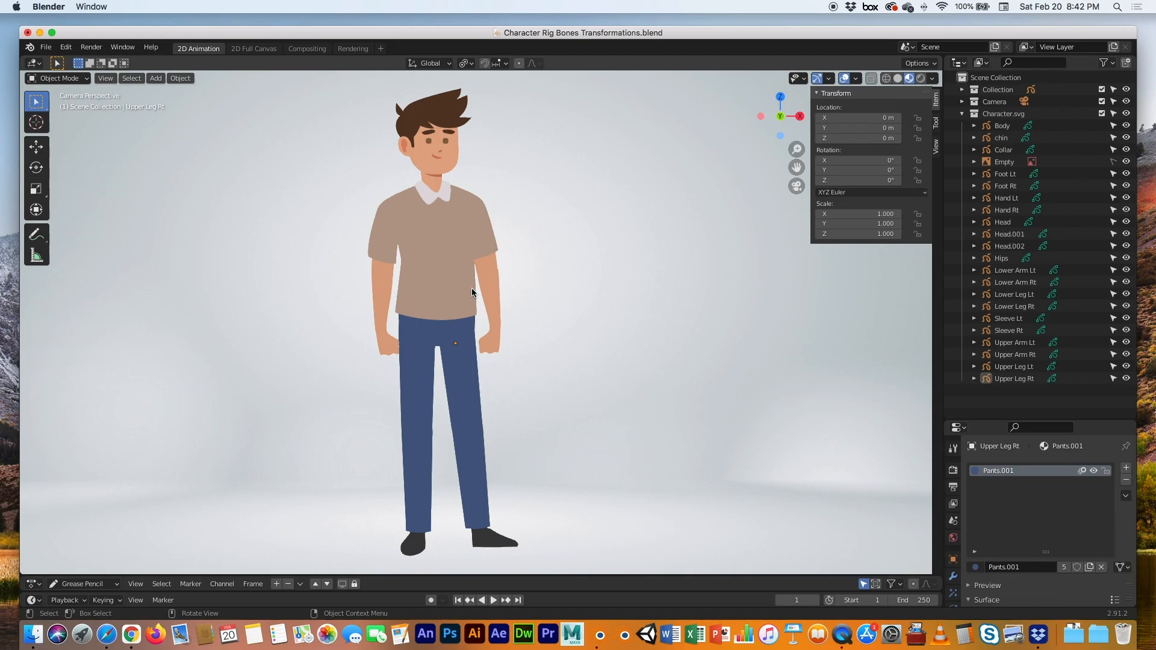
click(431, 160)
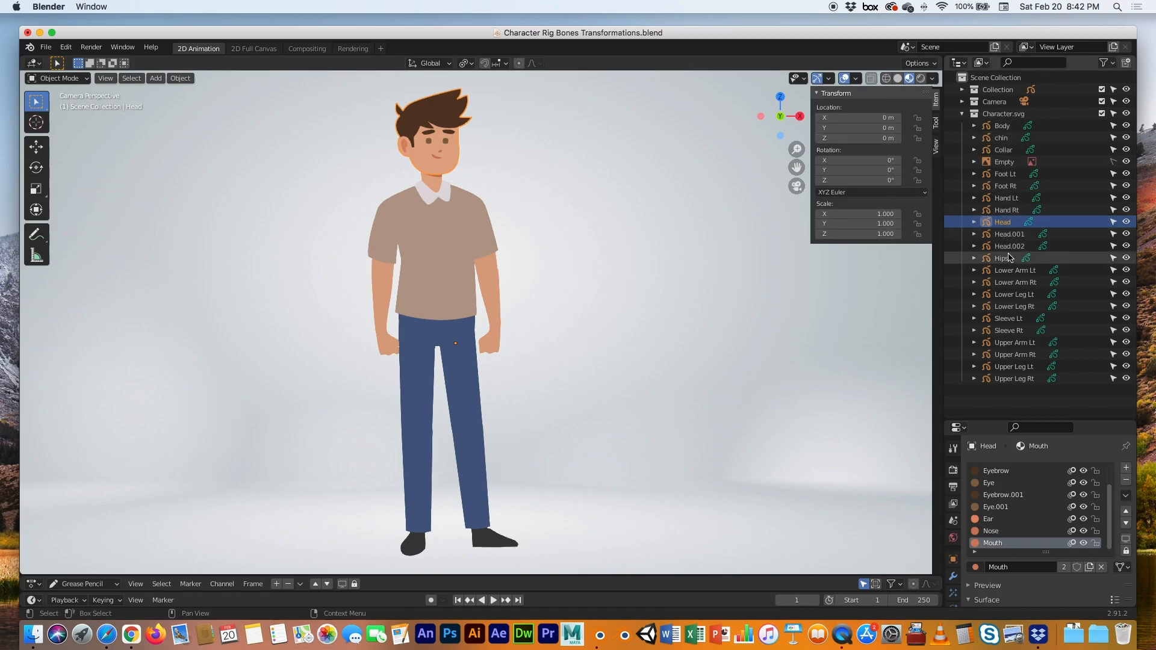
click(1014, 379)
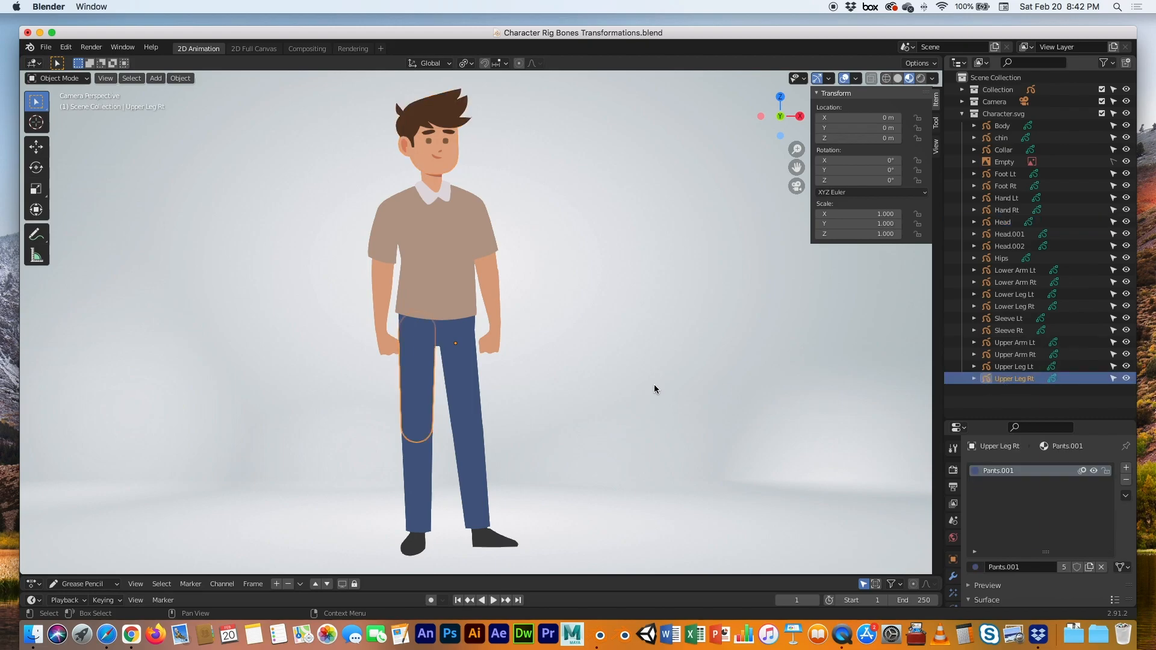
click(1015, 372)
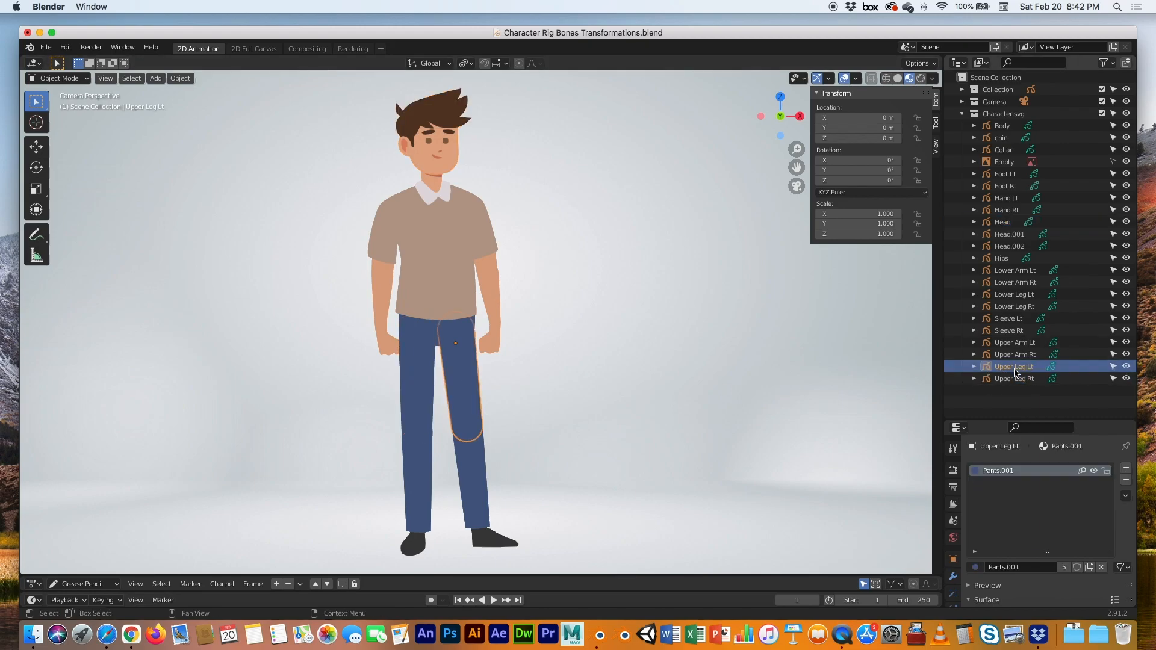
click(1015, 355)
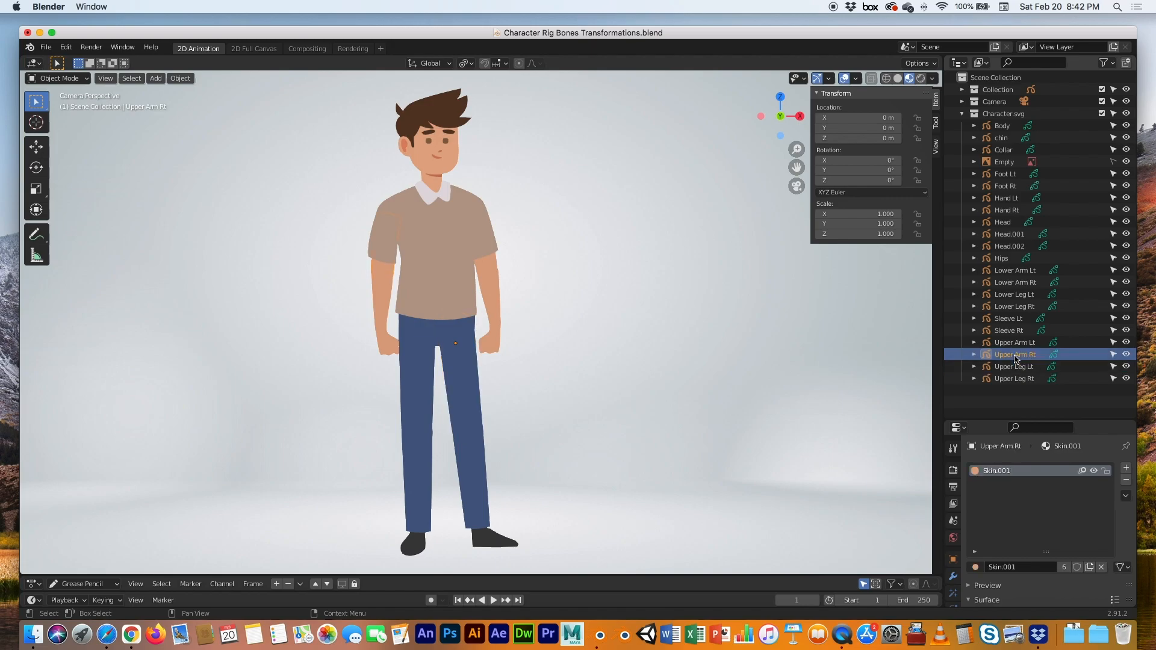
click(1016, 342)
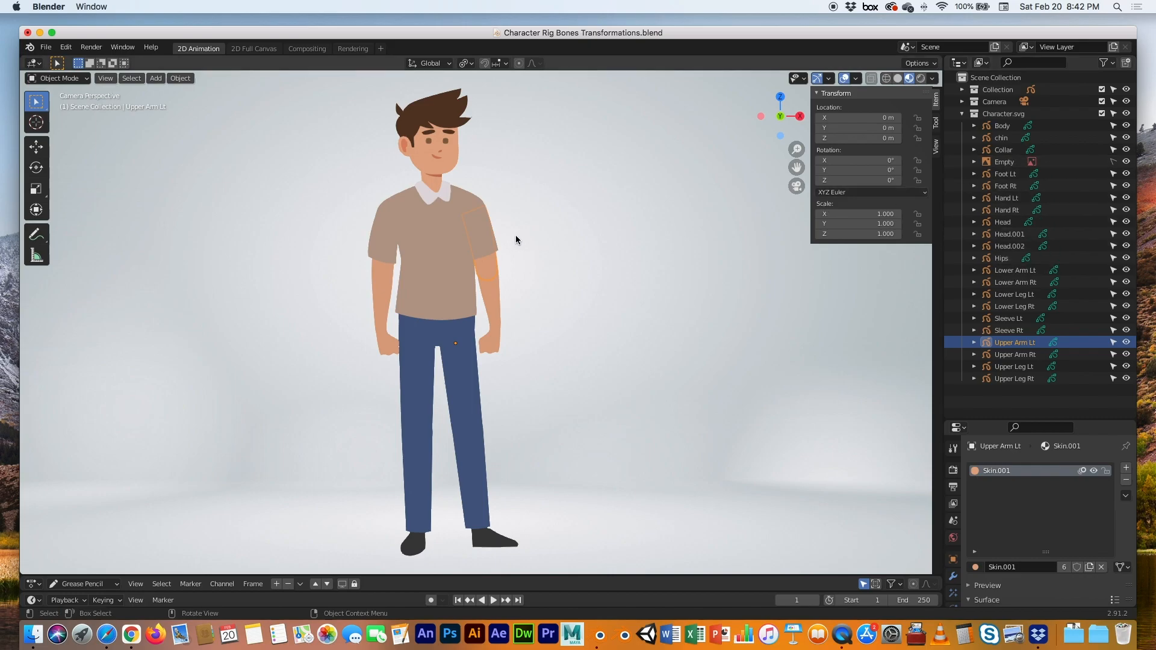
click(548, 232)
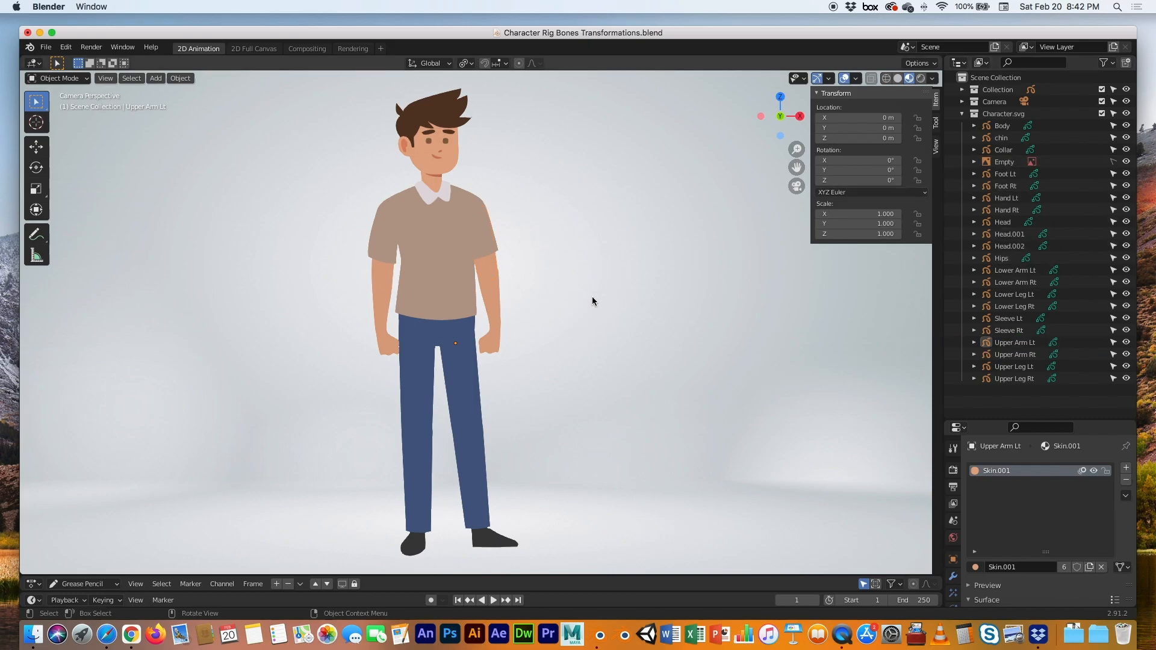
click(620, 283)
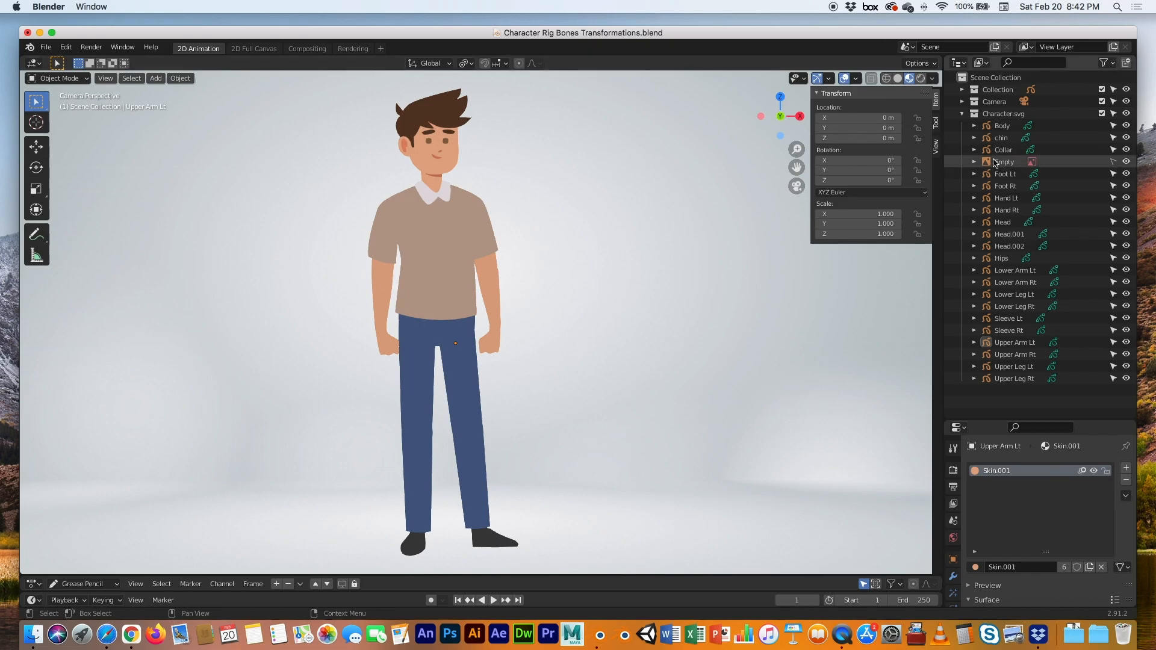
Turn off selectability for the background Empty in the Outliner and heighten the Properties panel
scroll(689, 322, down, 3)
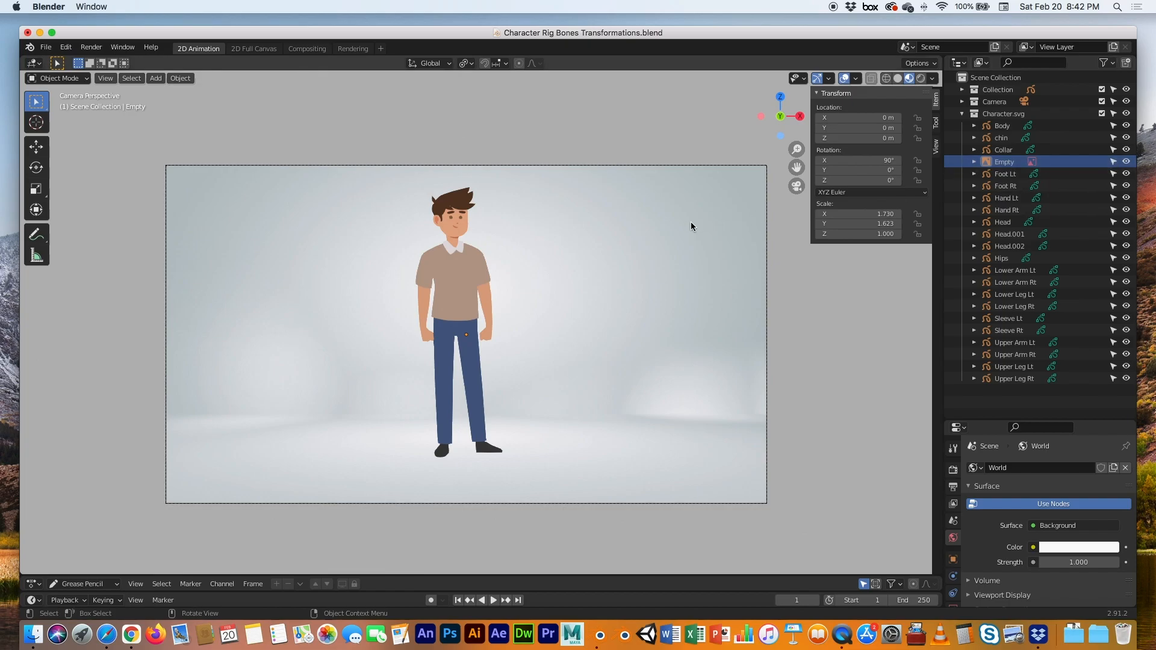
click(767, 221)
click(1113, 162)
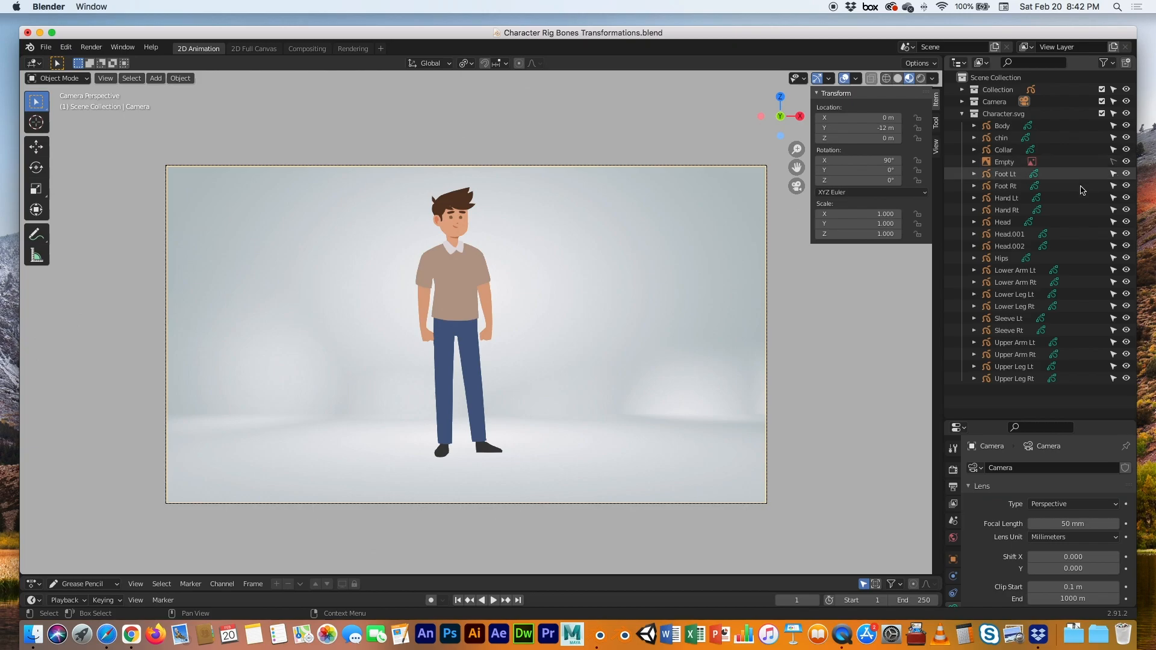
click(554, 229)
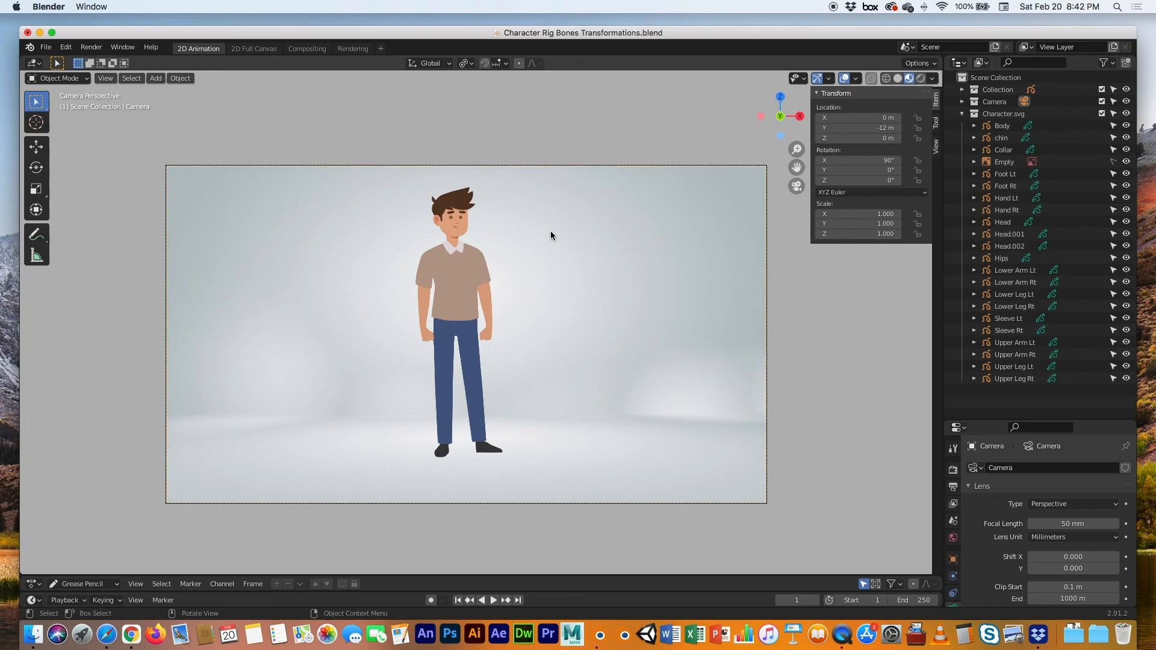
scroll(417, 270, up, 3)
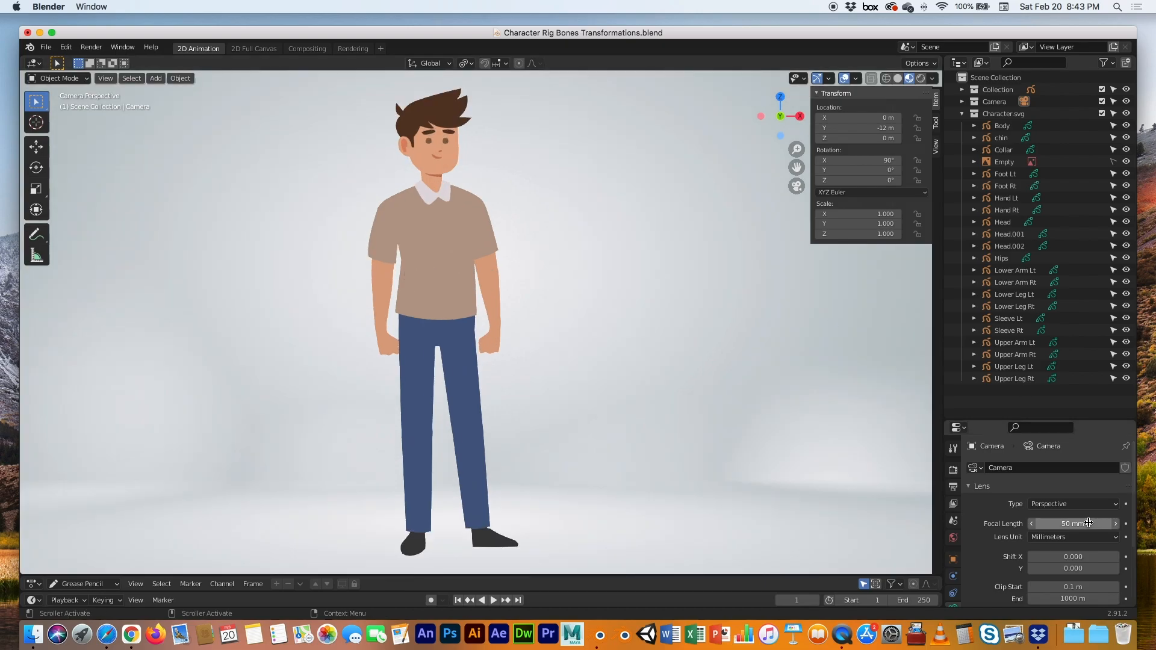
drag(1077, 420, 1076, 191)
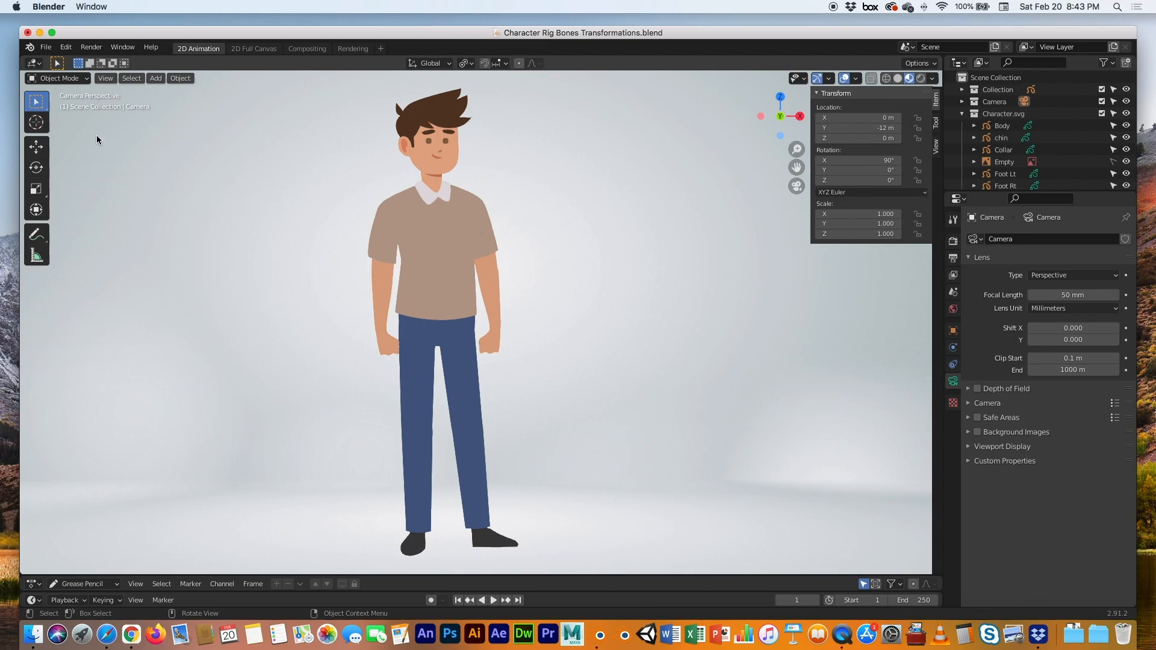
Add a single-bone armature at the origin
click(63, 79)
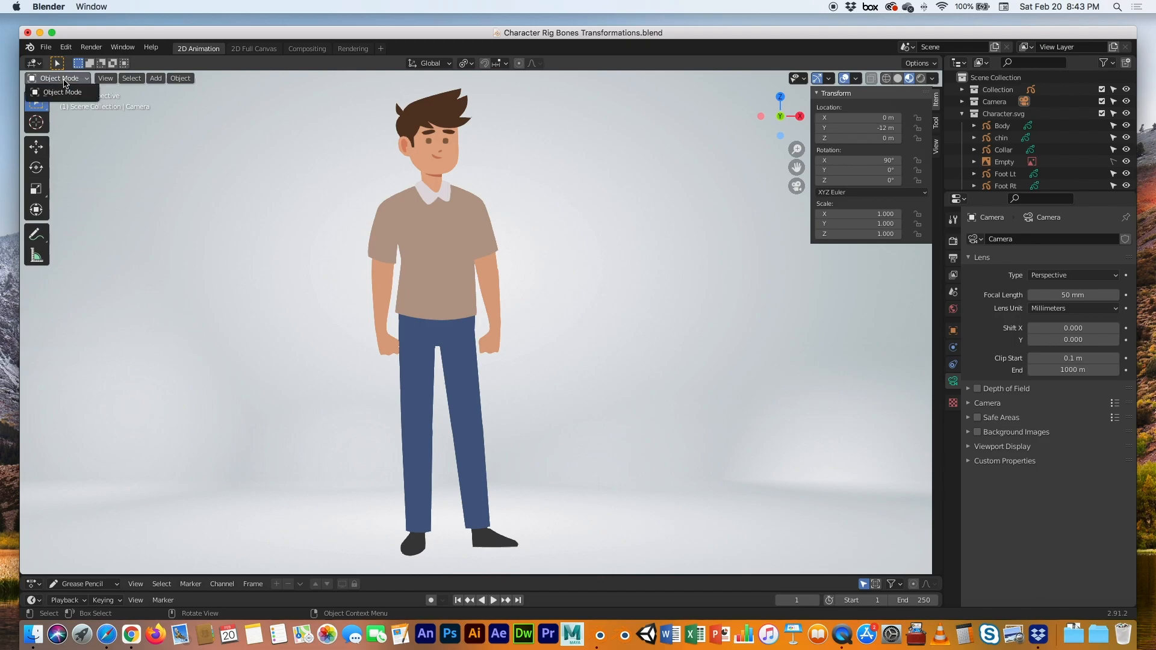
click(64, 81)
click(154, 79)
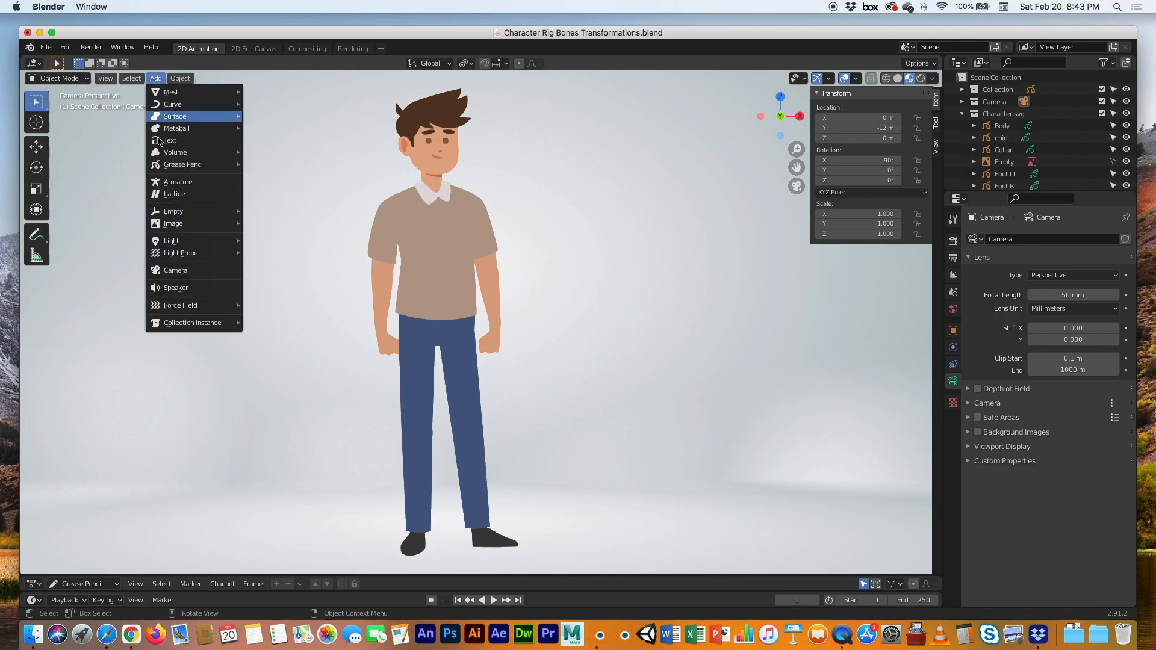
click(164, 187)
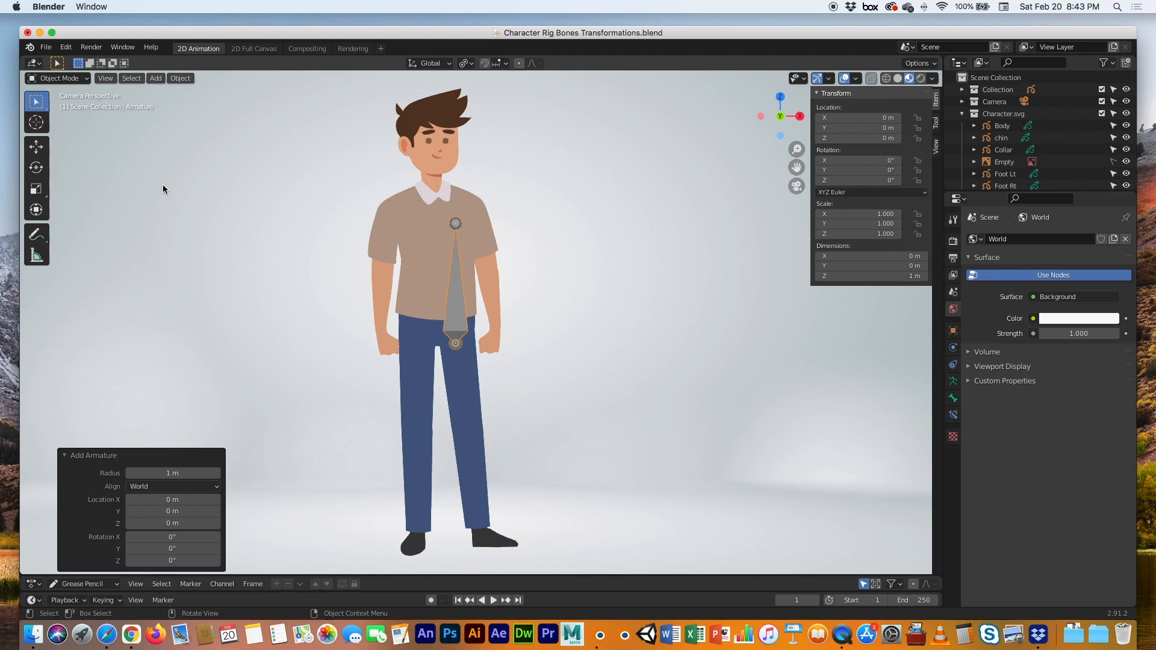
Move the bone left to X -0.14939 m, Z 0.020188 m, centred on the torso
scroll(467, 374, up, 5)
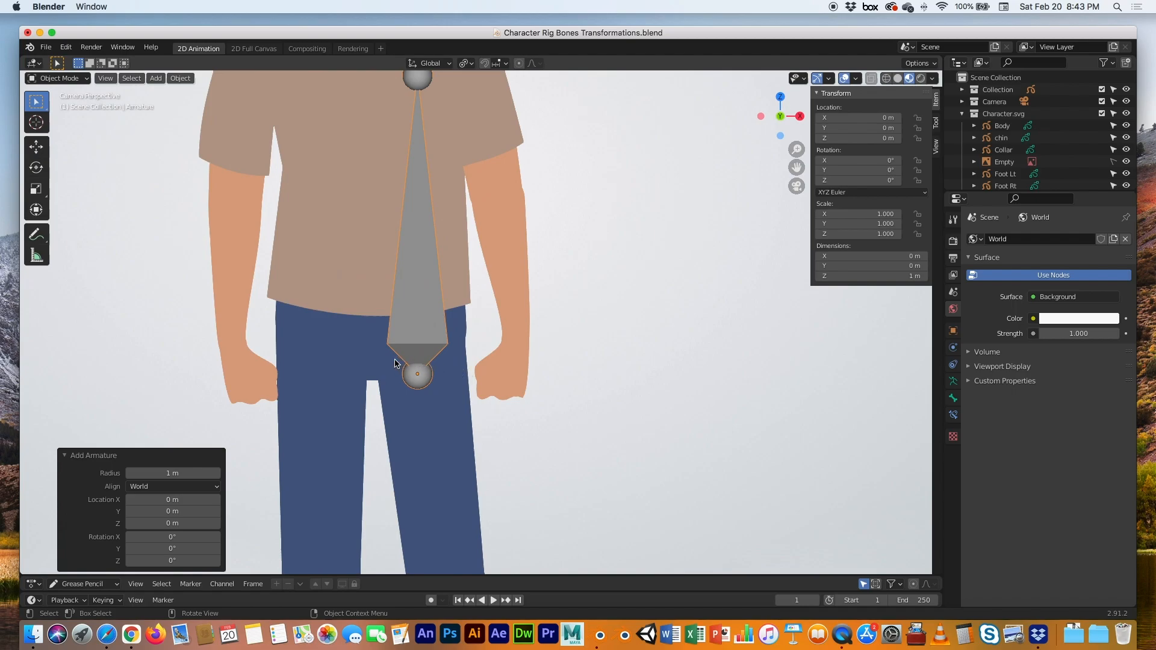
shift+middle_drag(363, 359, 504, 361)
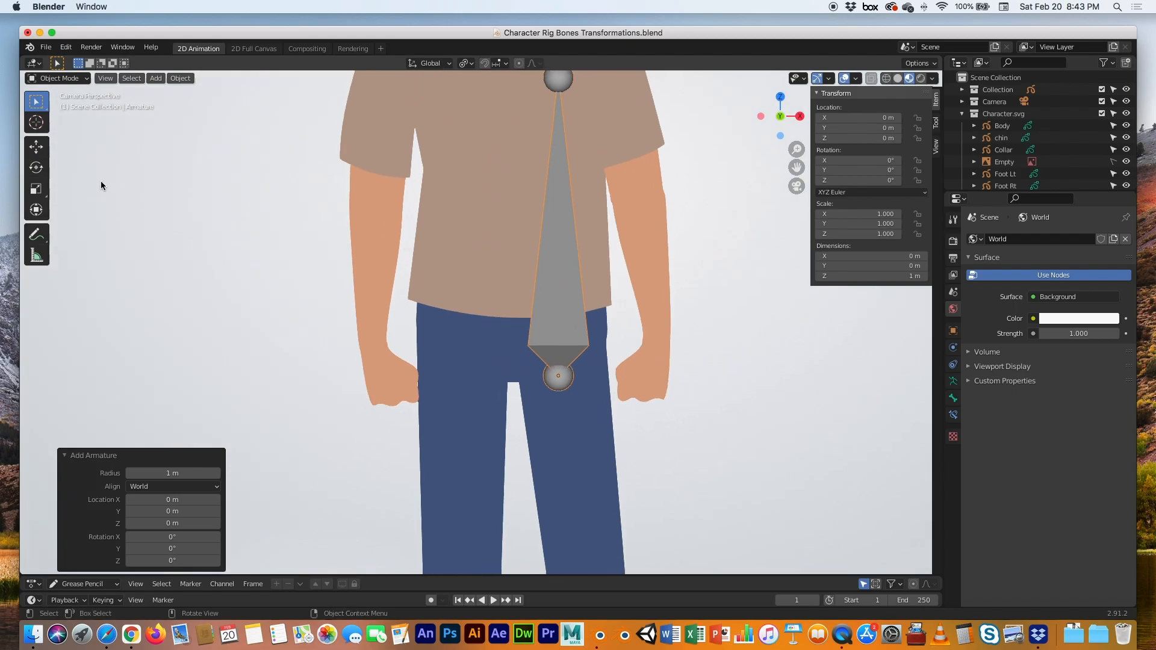
click(35, 146)
drag(559, 376, 513, 371)
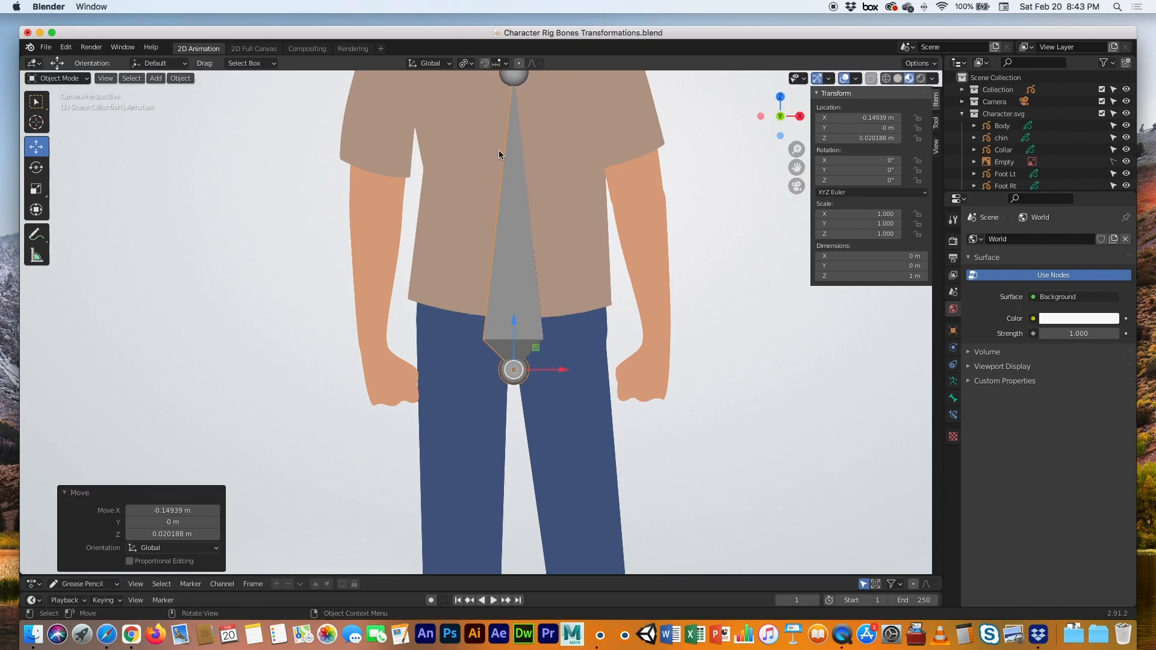
scroll(497, 301, down, 3)
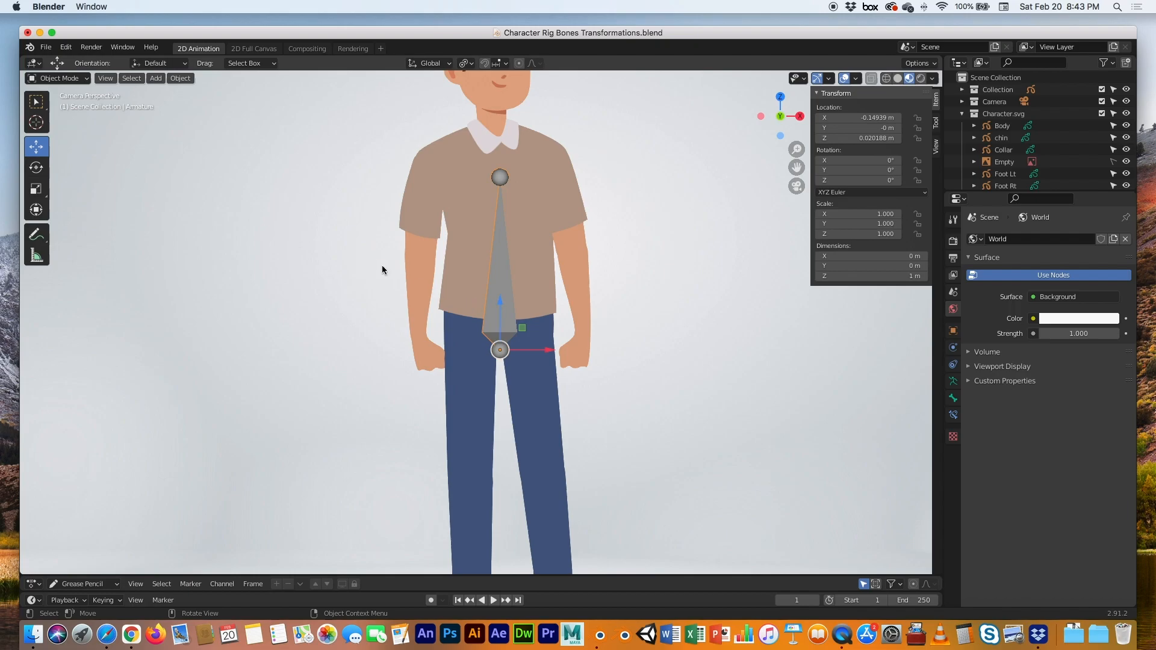
In Edit Mode, pull the bone's tail down to the waist and extrude a second bone upward
click(58, 78)
click(54, 104)
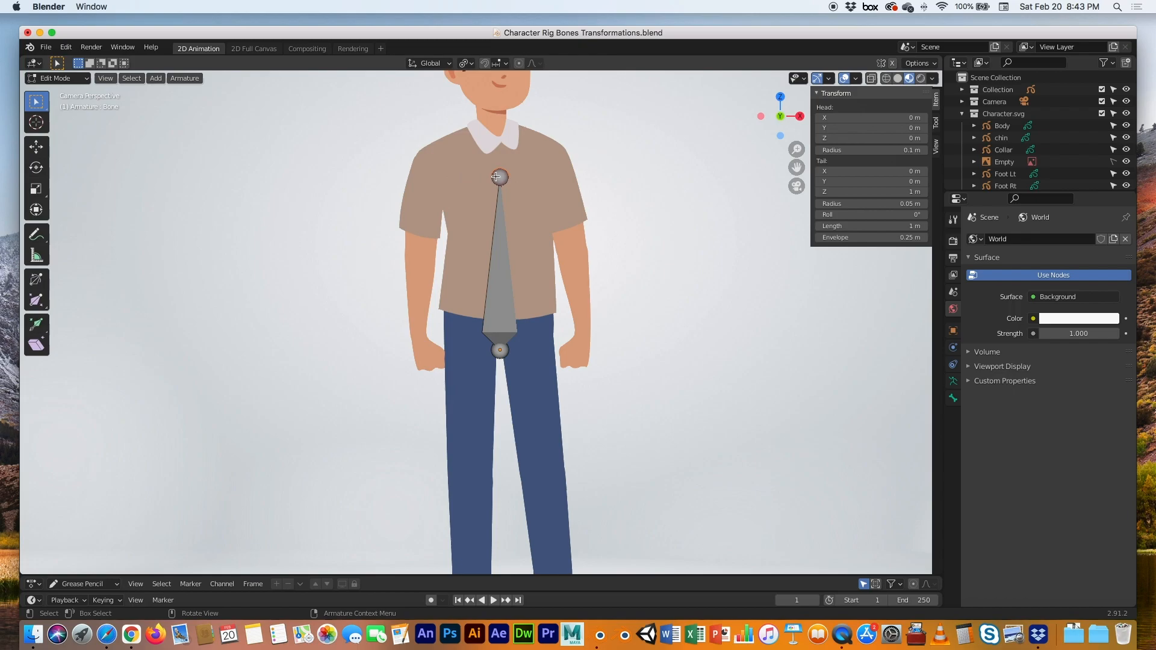
drag(503, 177, 495, 251)
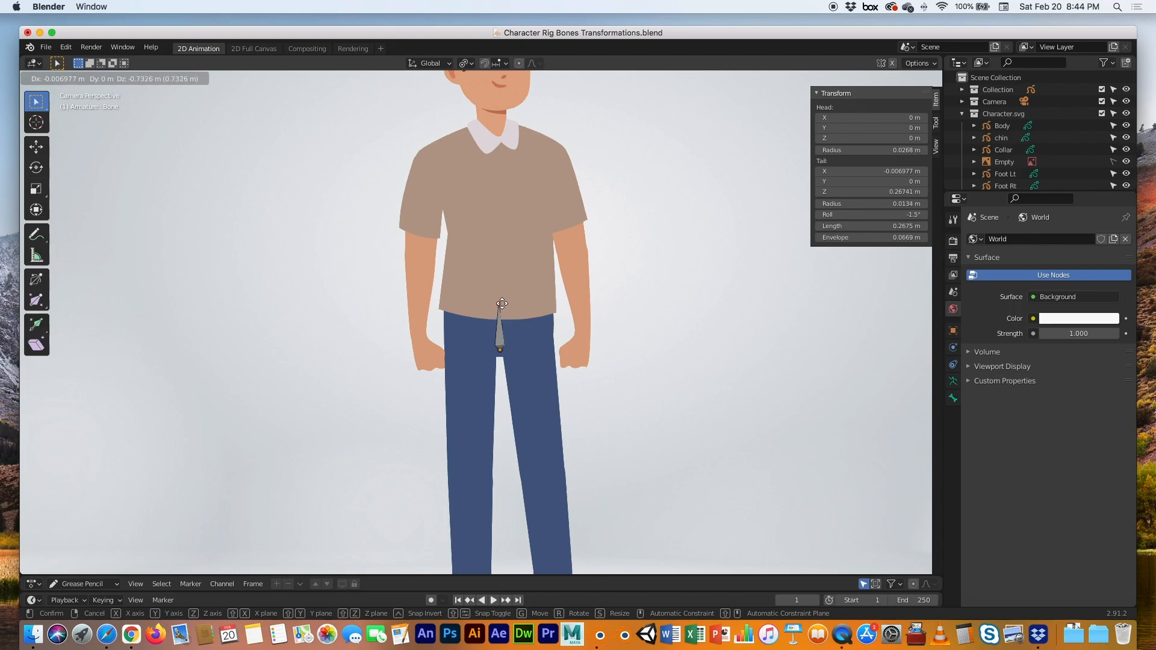
click(501, 304)
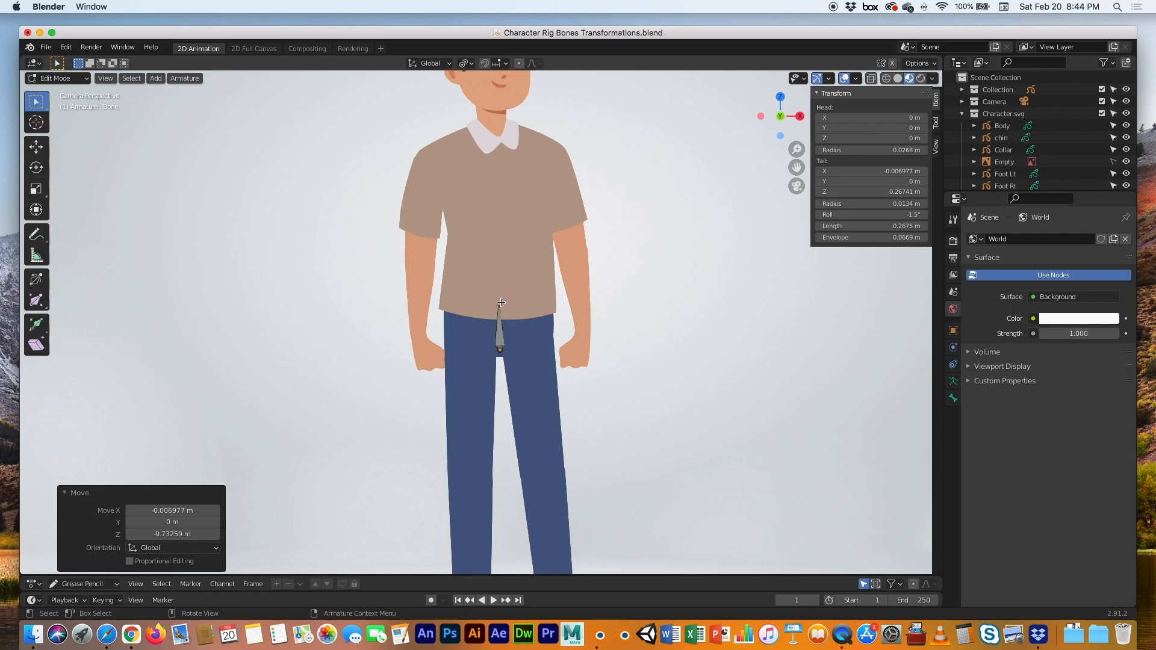
key(e)
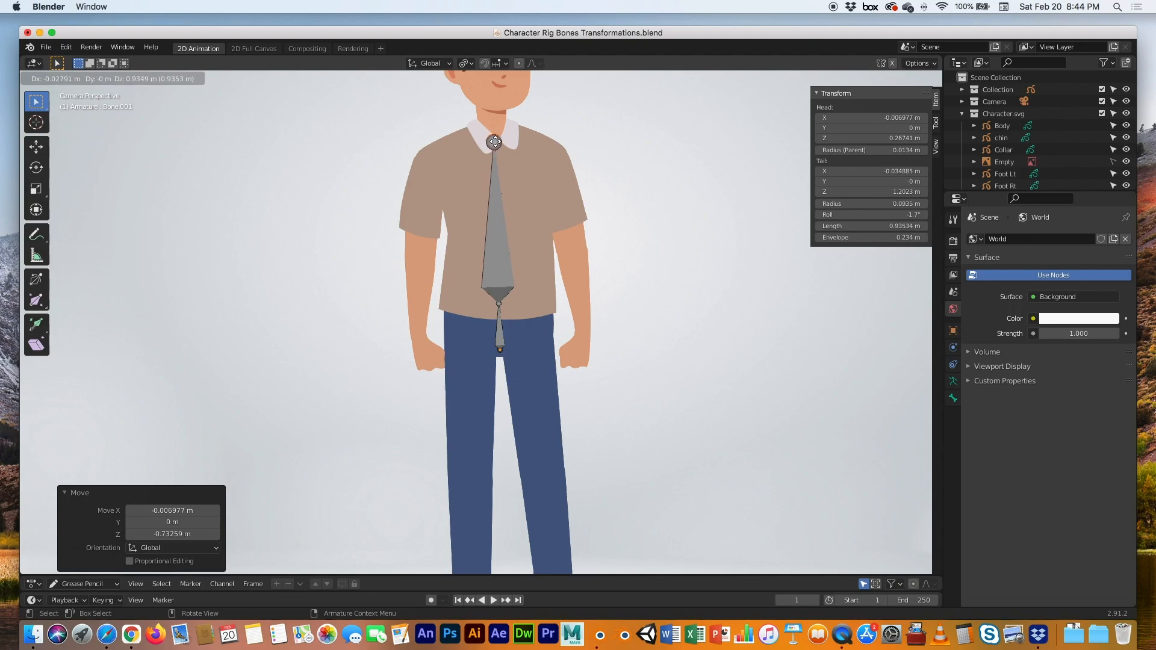
End the second bone at the collar and frame the head and chest
click(495, 142)
shift+middle_drag(512, 144, 507, 374)
scroll(506, 370, up, 4)
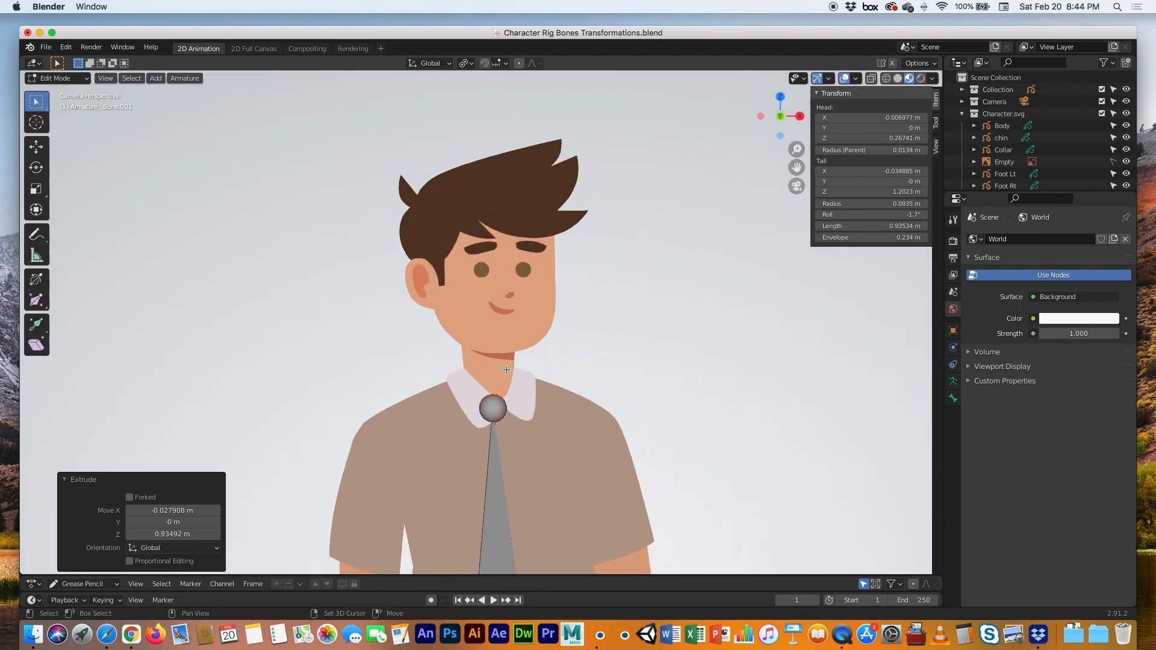
scroll(505, 364, up, 3)
scroll(502, 331, up, 2)
shift+middle_drag(502, 331, 502, 313)
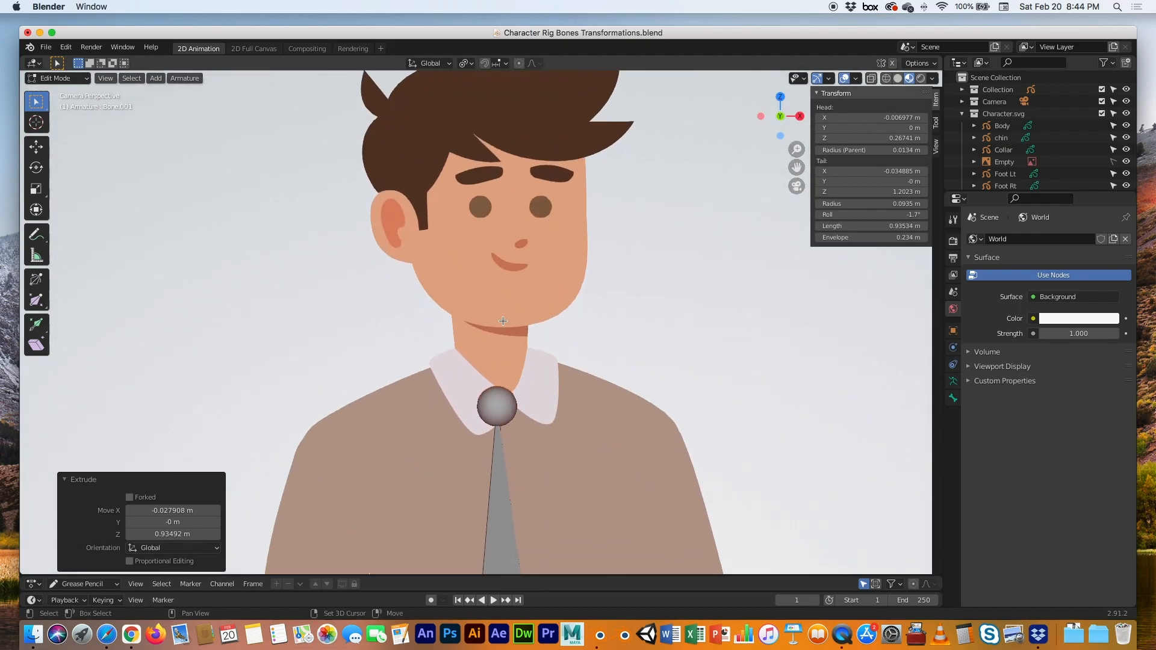
Extrude a 0.189 m neck bone to the chin and a 0.642 m head bone to the hair top
key(e)
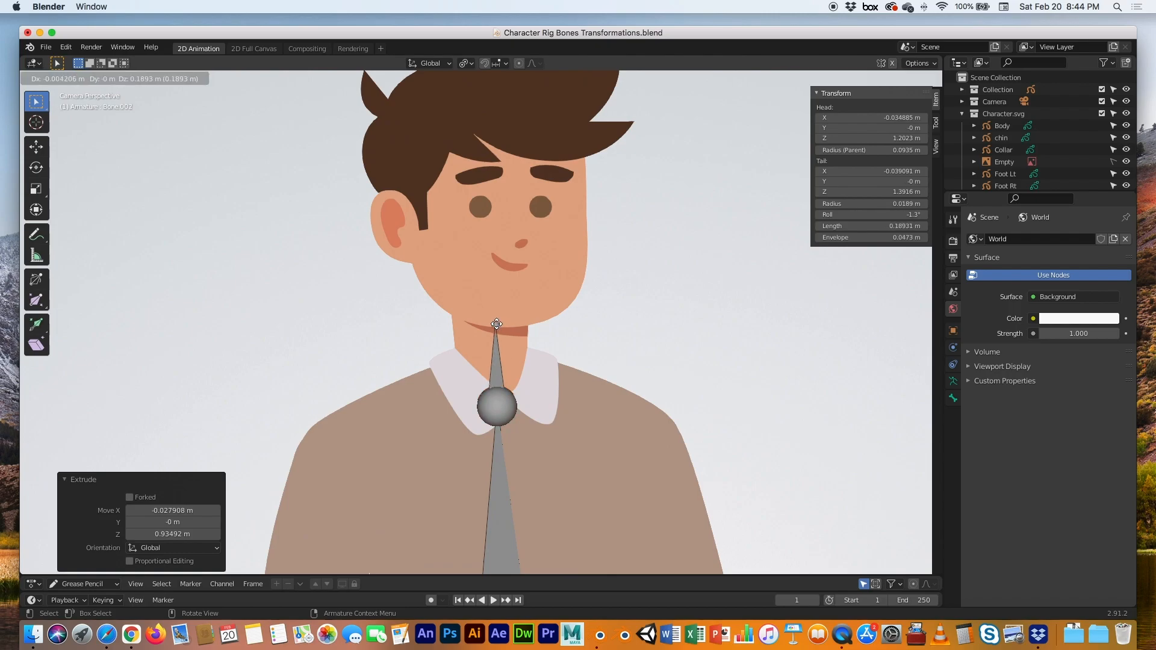
click(496, 324)
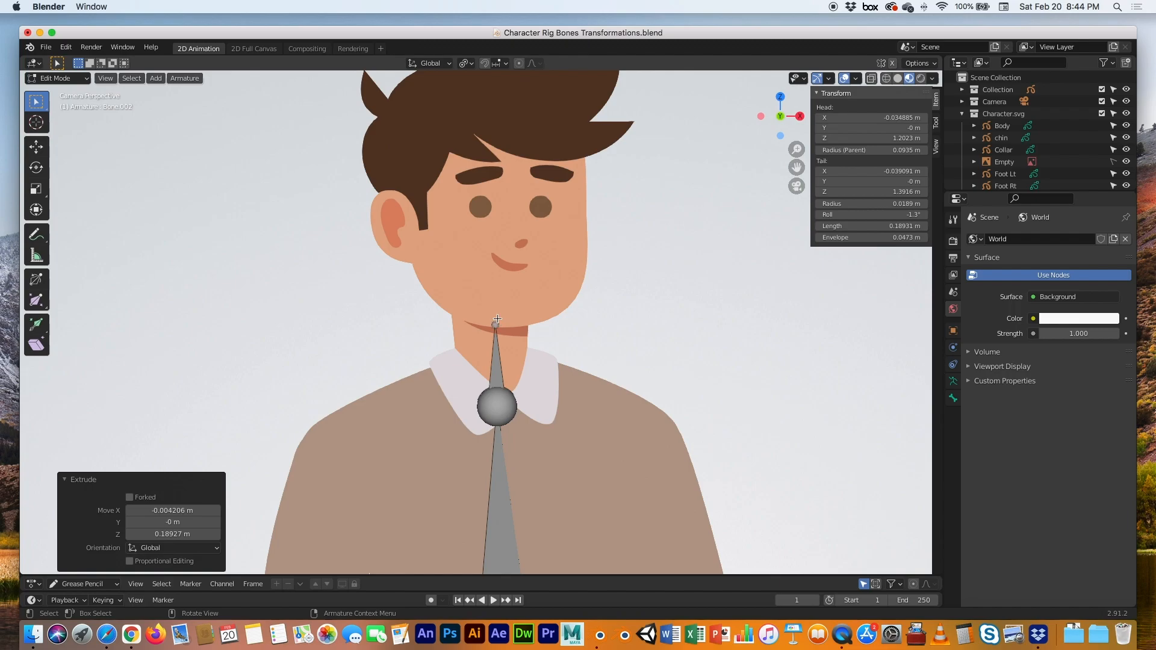
shift+middle_drag(497, 319, 502, 458)
key(e)
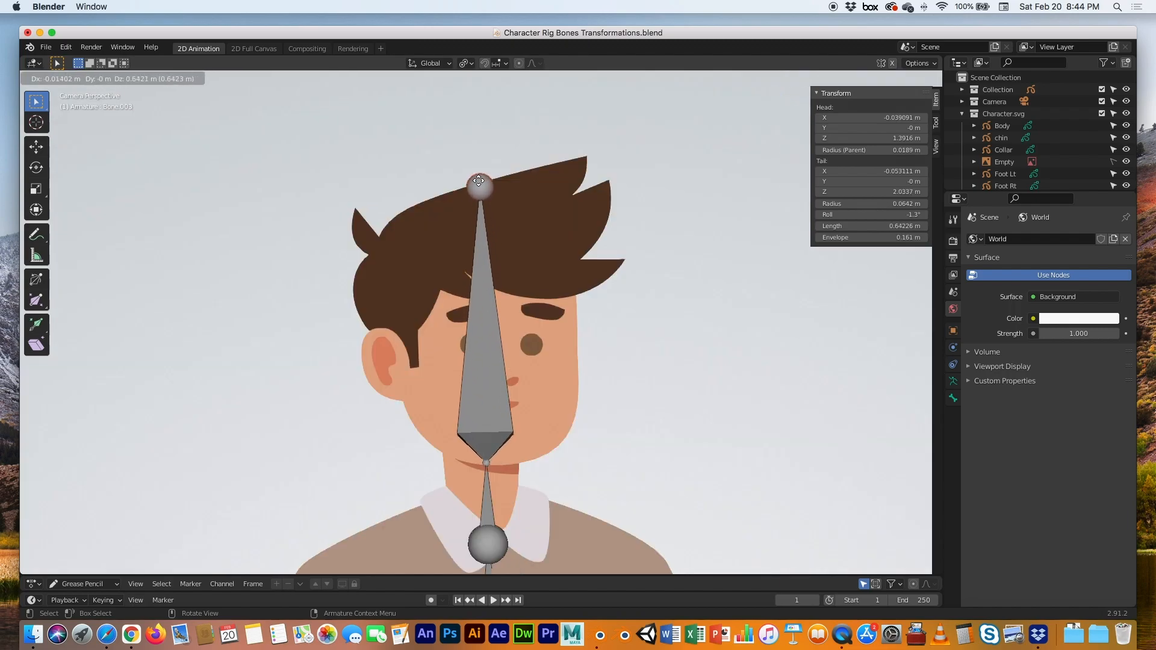
click(479, 181)
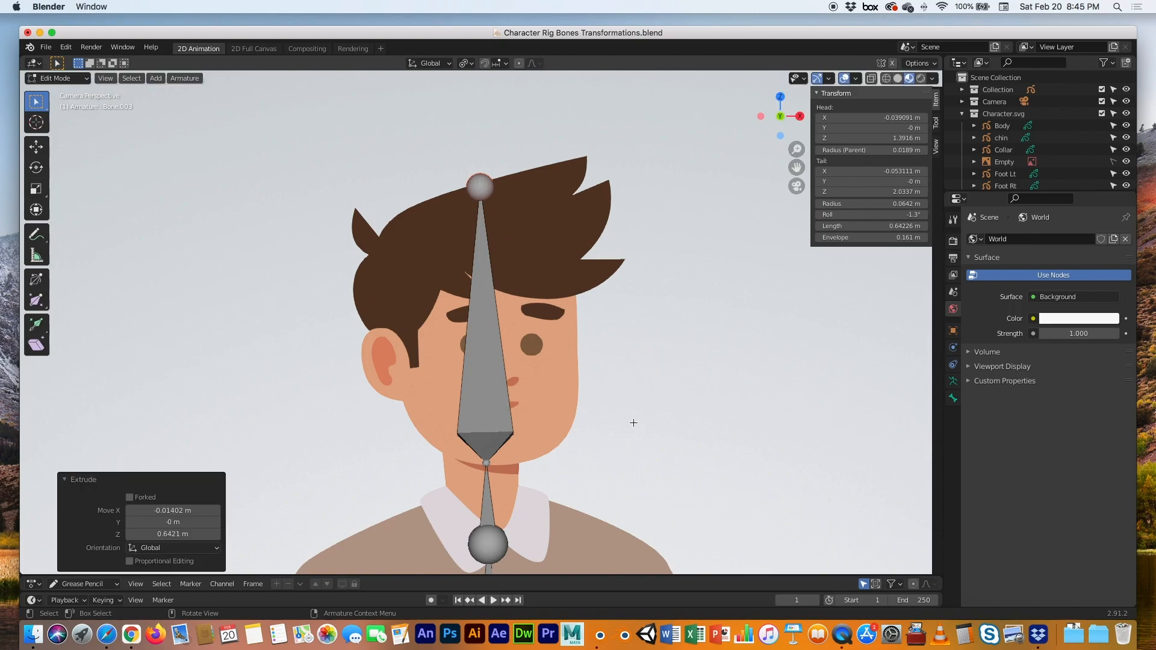
scroll(633, 423, down, 7)
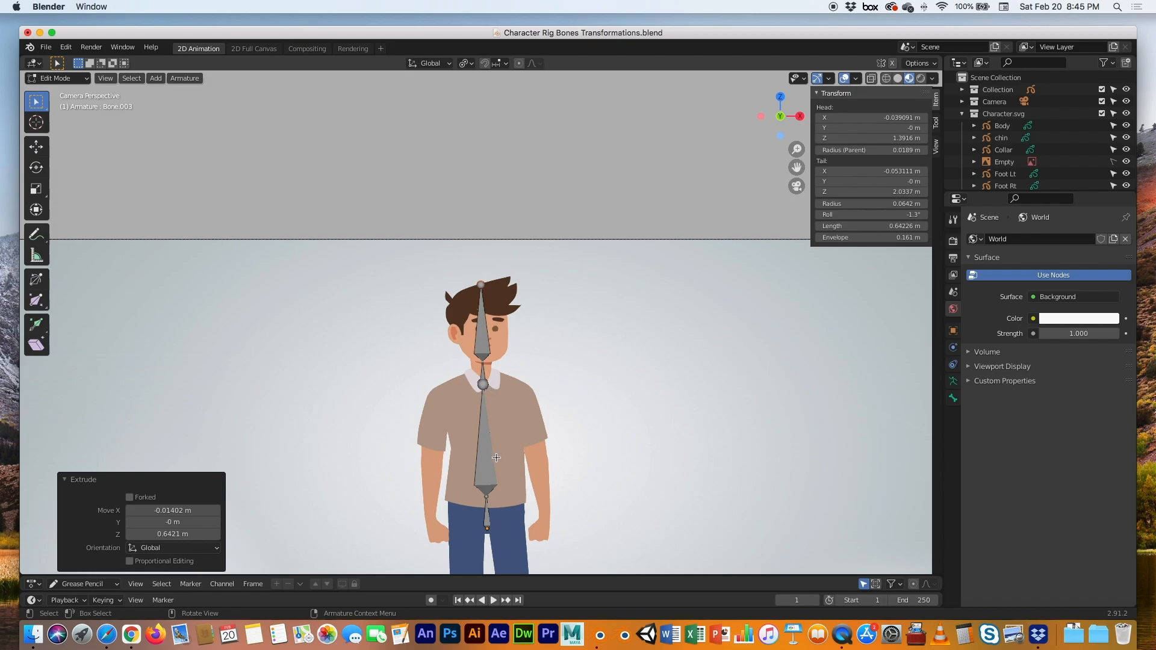
From the neck joint, extrude a shoulder bone to the right shoulder and an upper arm to the elbow
shift+middle_drag(493, 463, 499, 298)
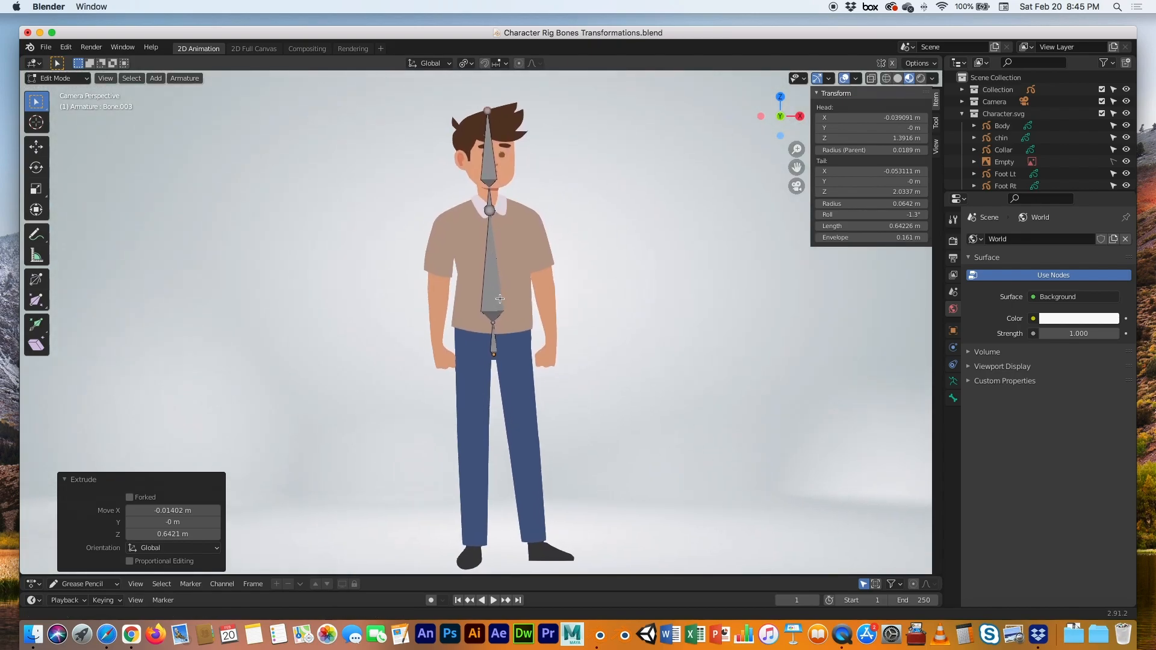
scroll(499, 283, up, 6)
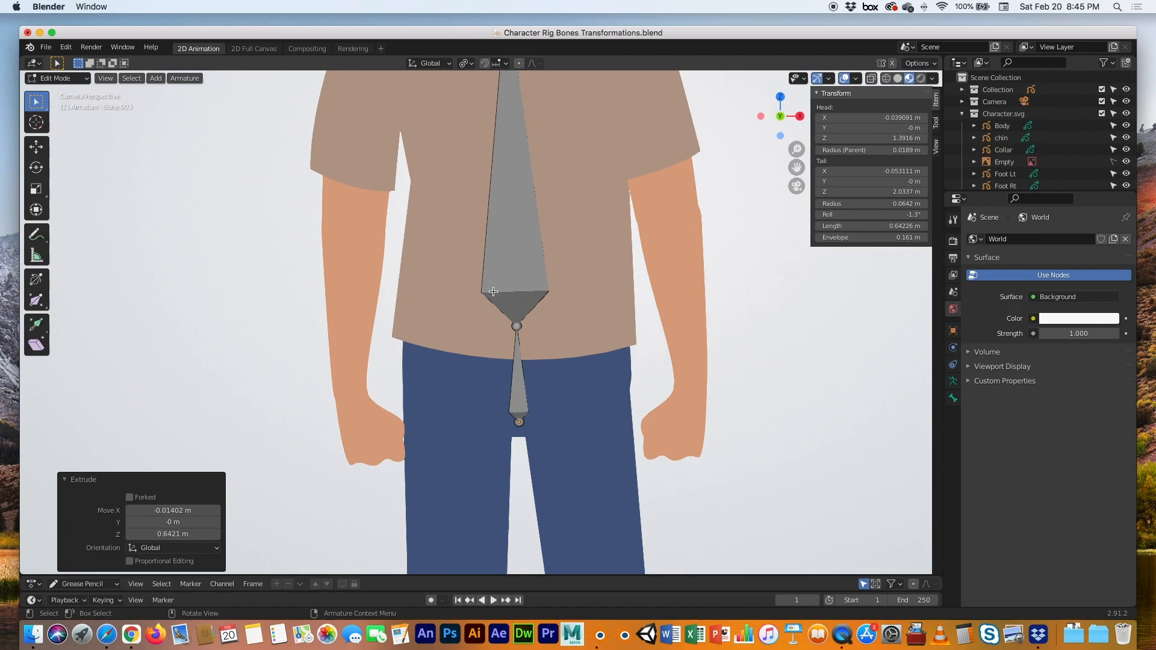
scroll(496, 267, down, 3)
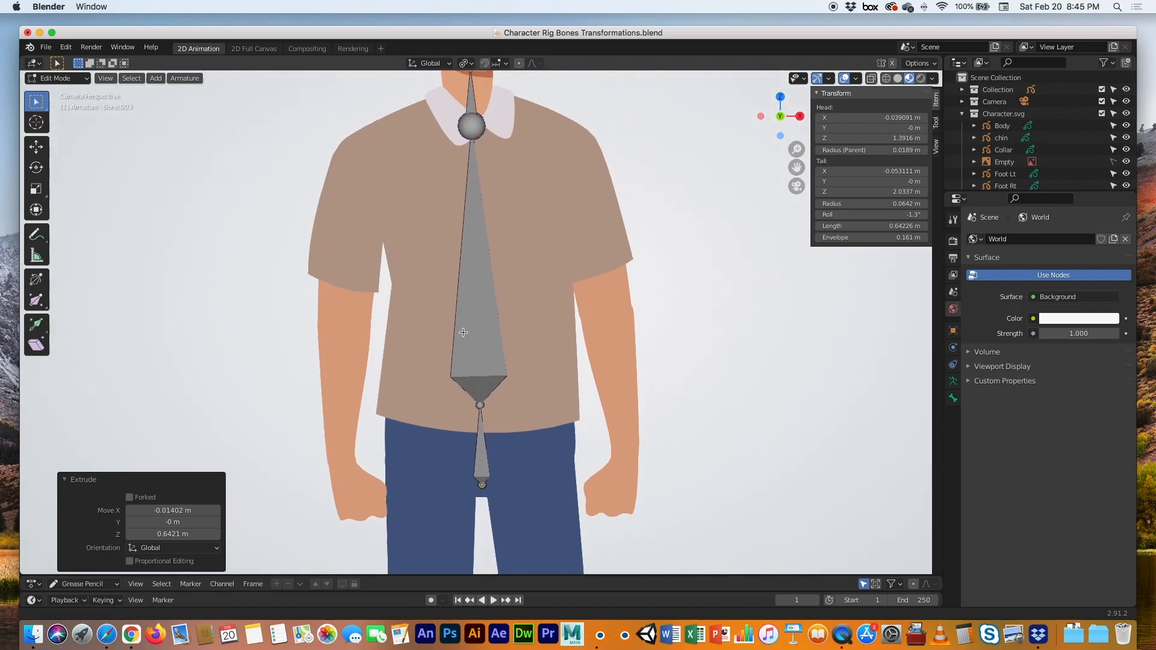
click(476, 127)
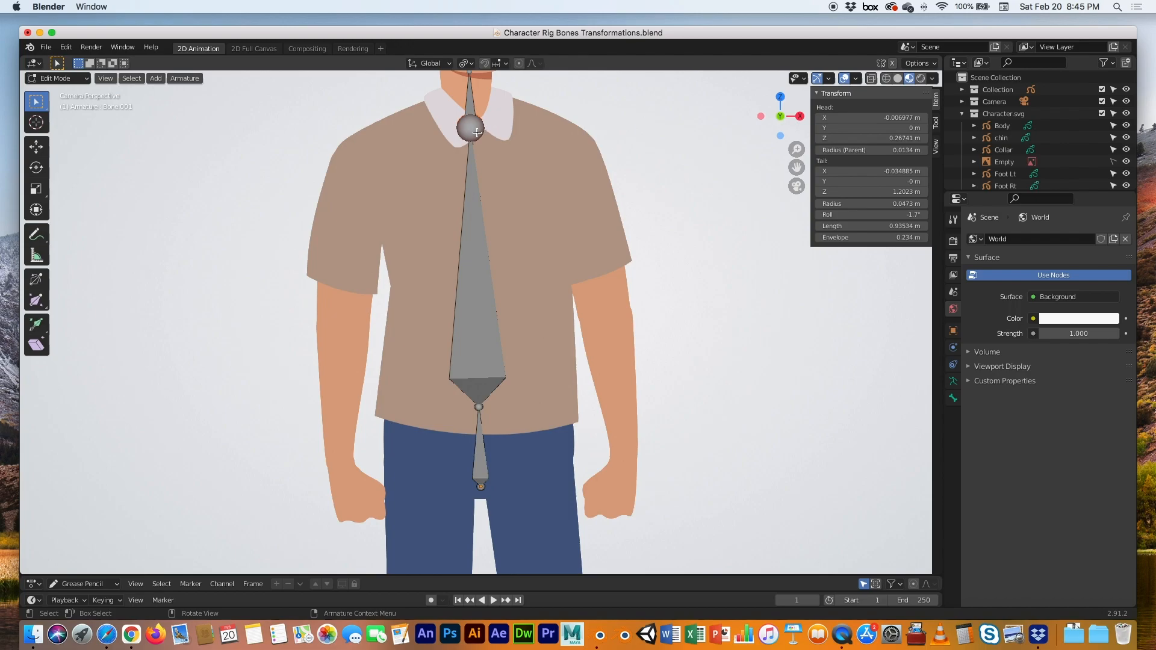
key(e)
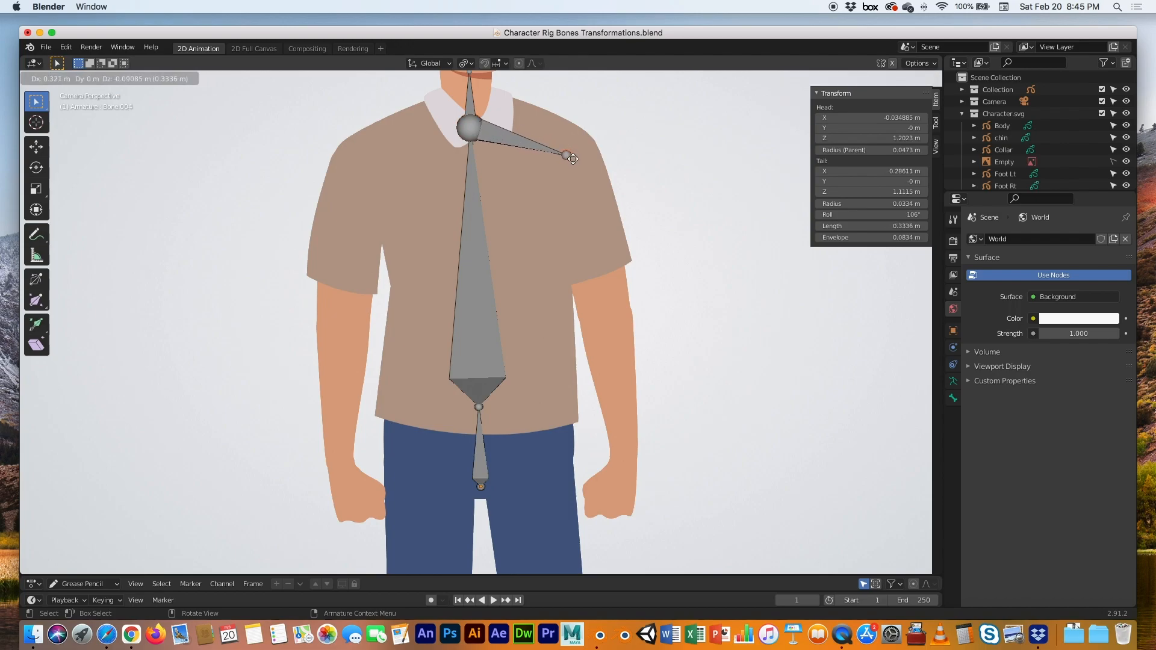
click(572, 159)
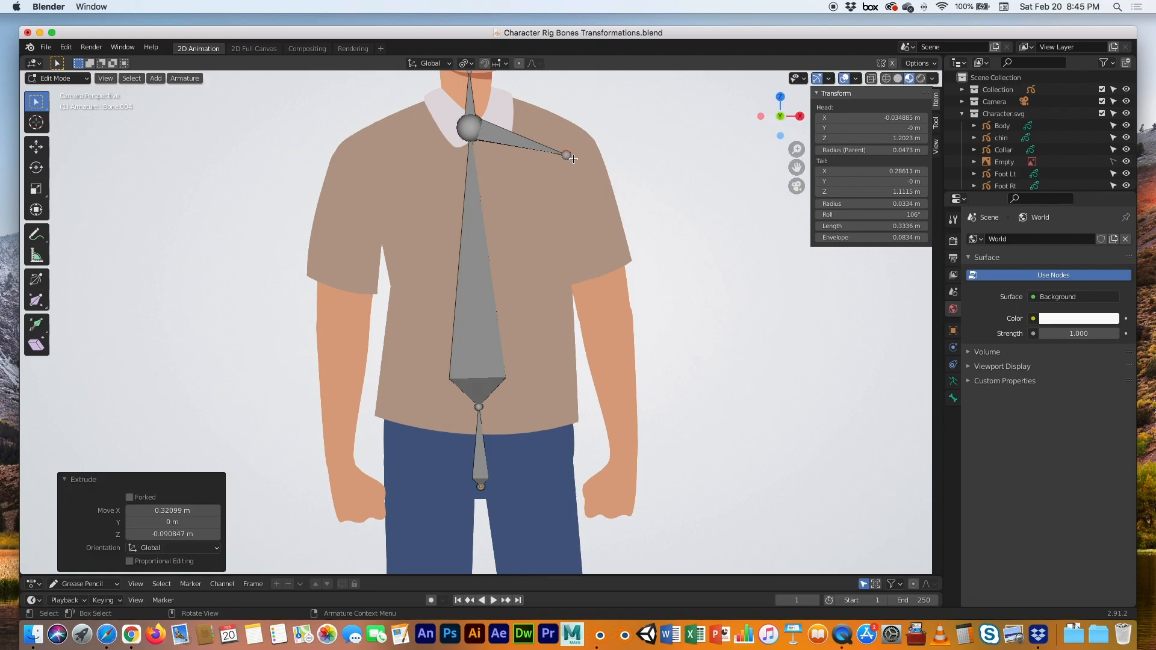
key(e)
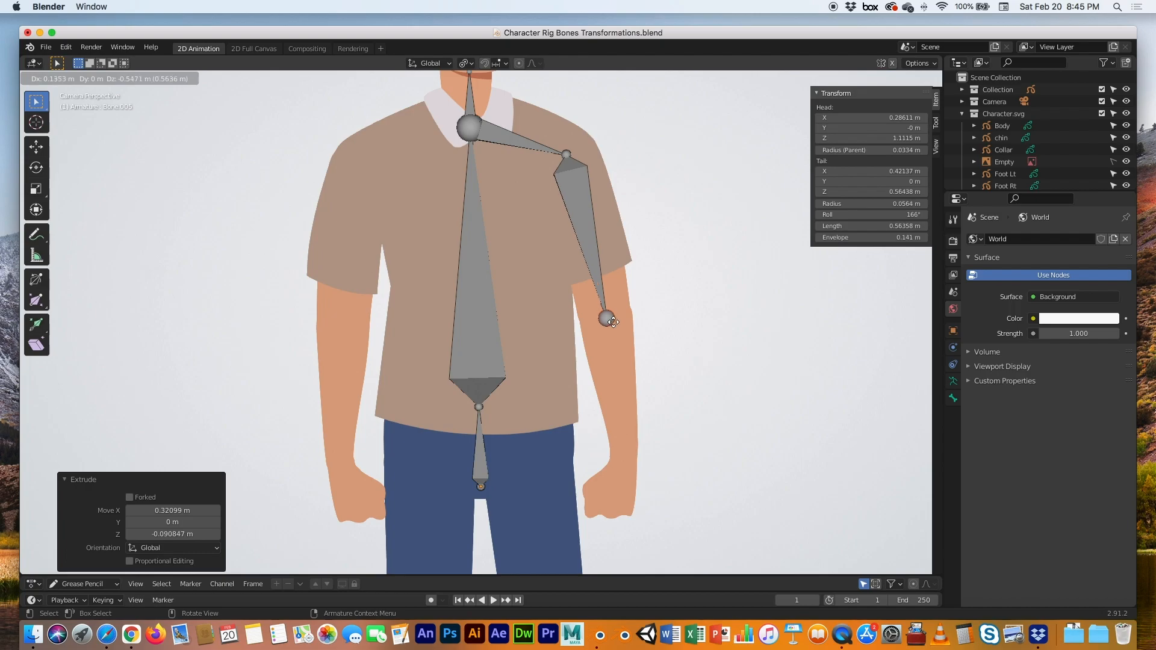
click(613, 322)
Extrude a forearm bone to the wrist and a 0.214 m hand bone into the hand
key(e)
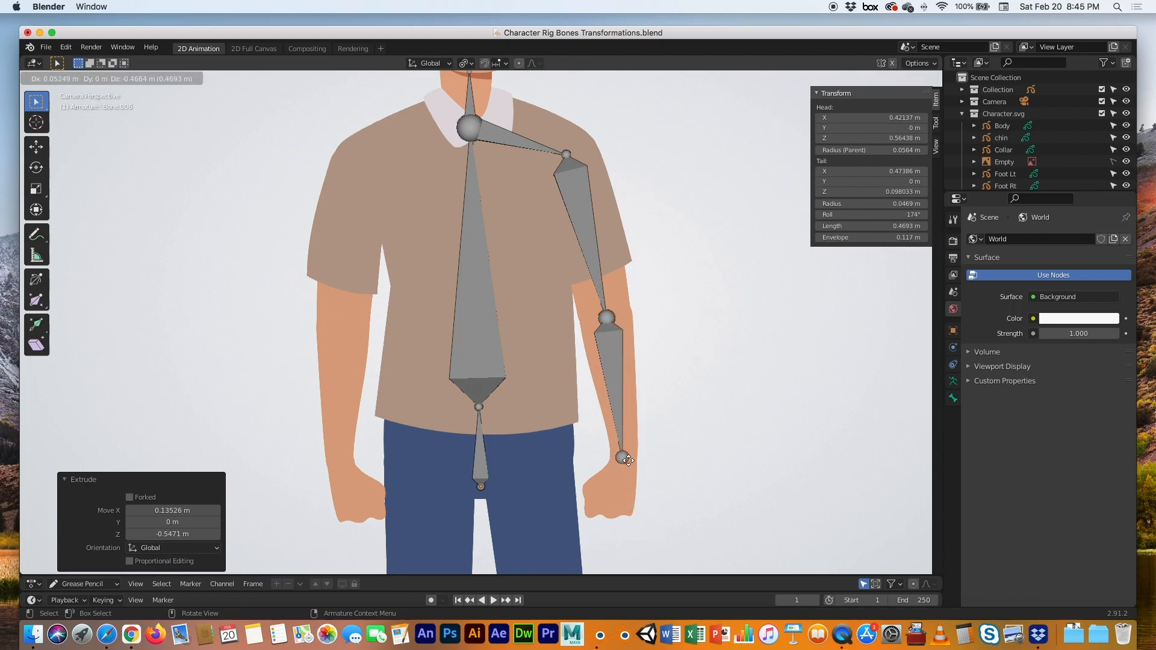
click(628, 460)
key(e)
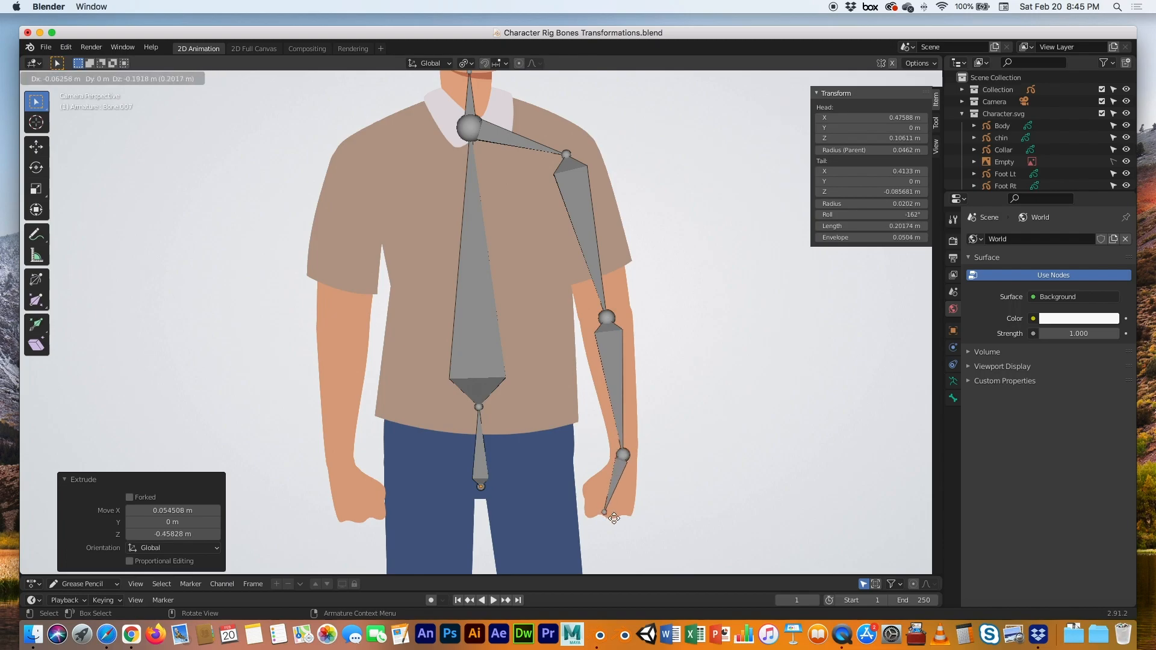
click(609, 518)
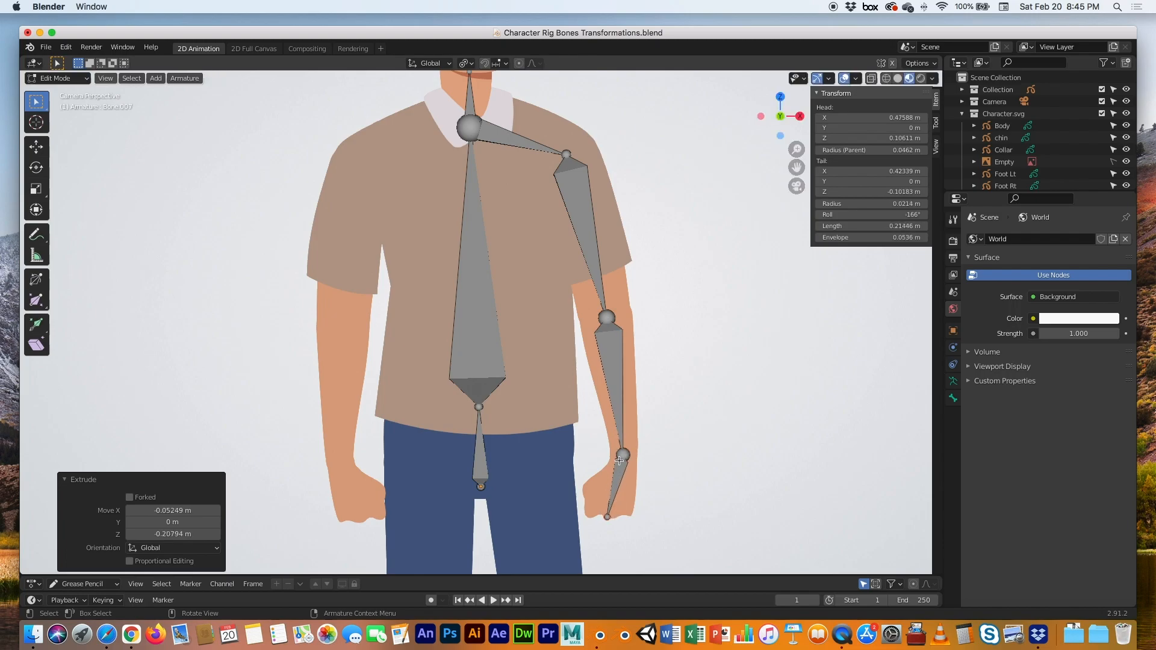
click(468, 127)
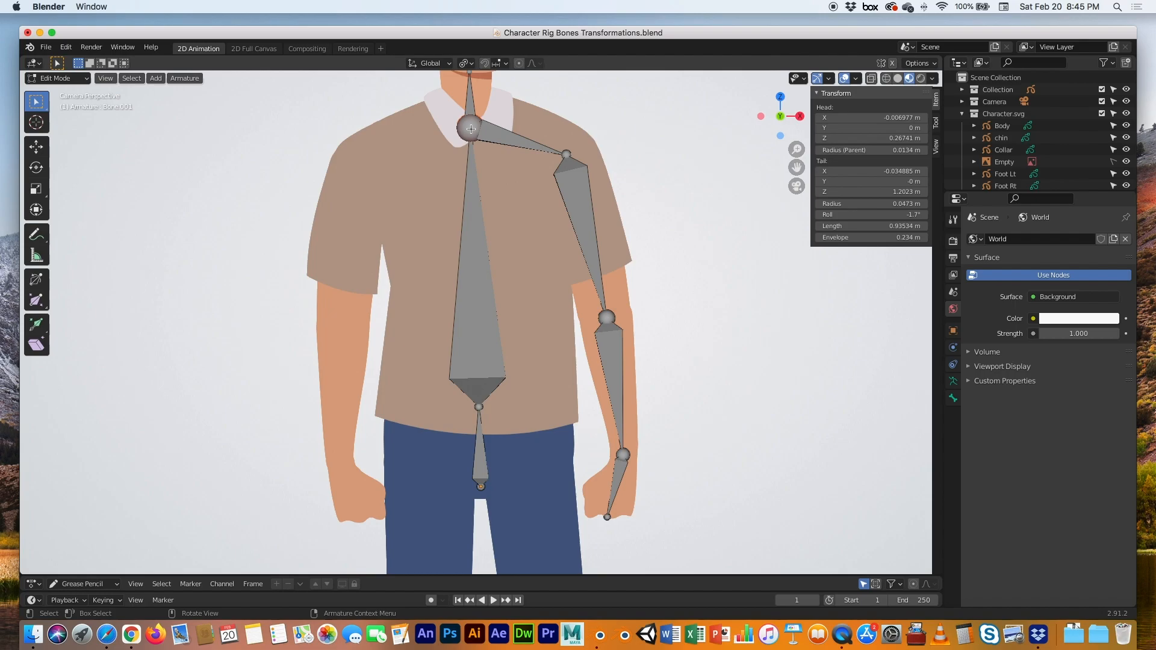
Extrude the left shoulder, upper arm, forearm and 0.2005 m hand bones, then frame the legs
key(e)
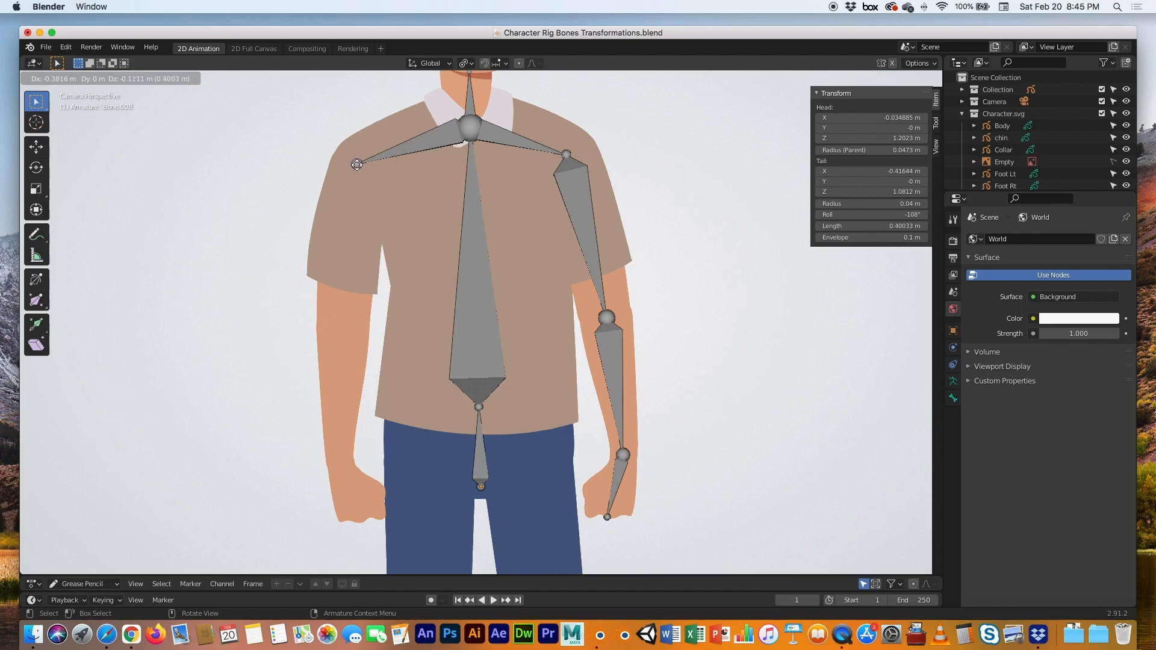
click(360, 164)
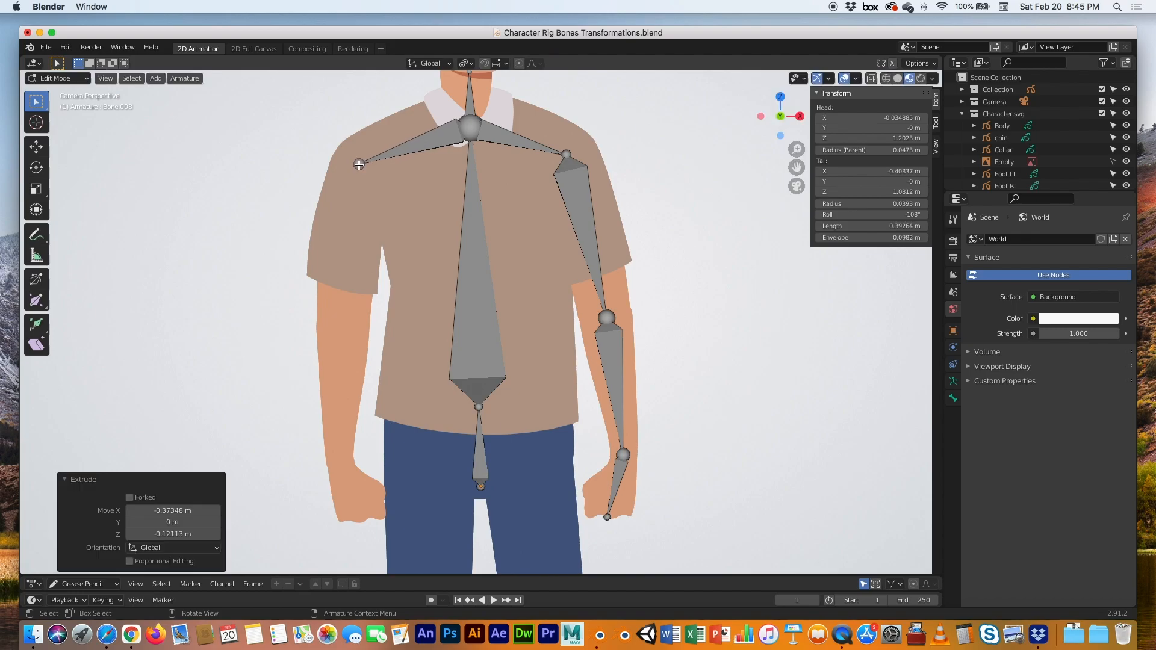
key(e)
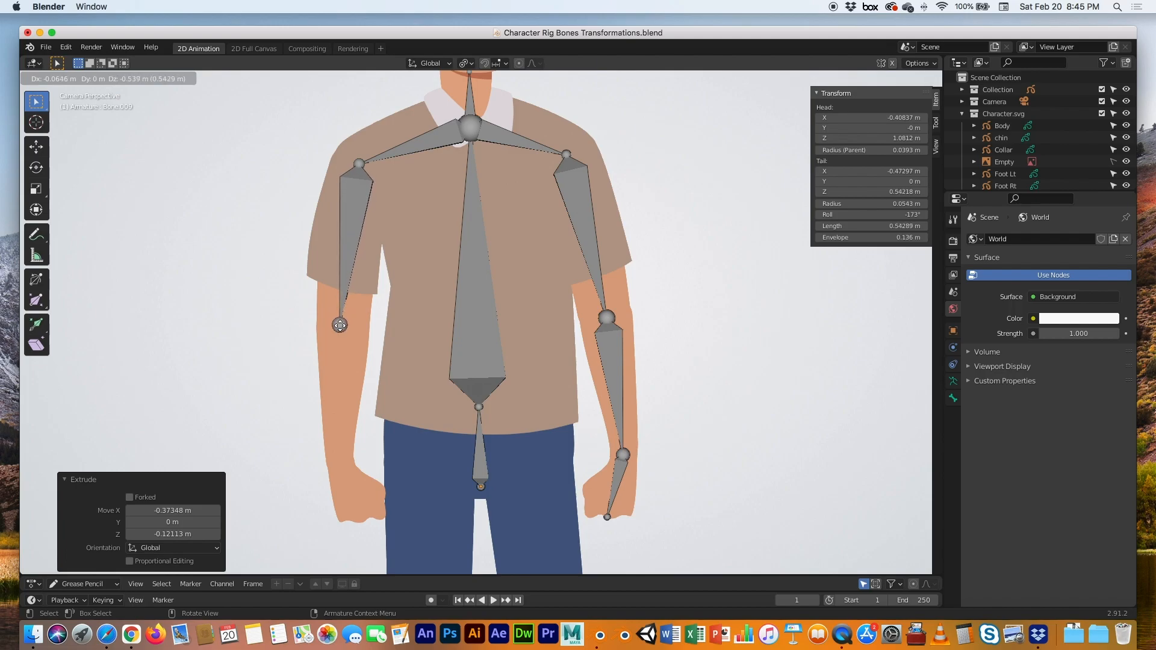
click(342, 324)
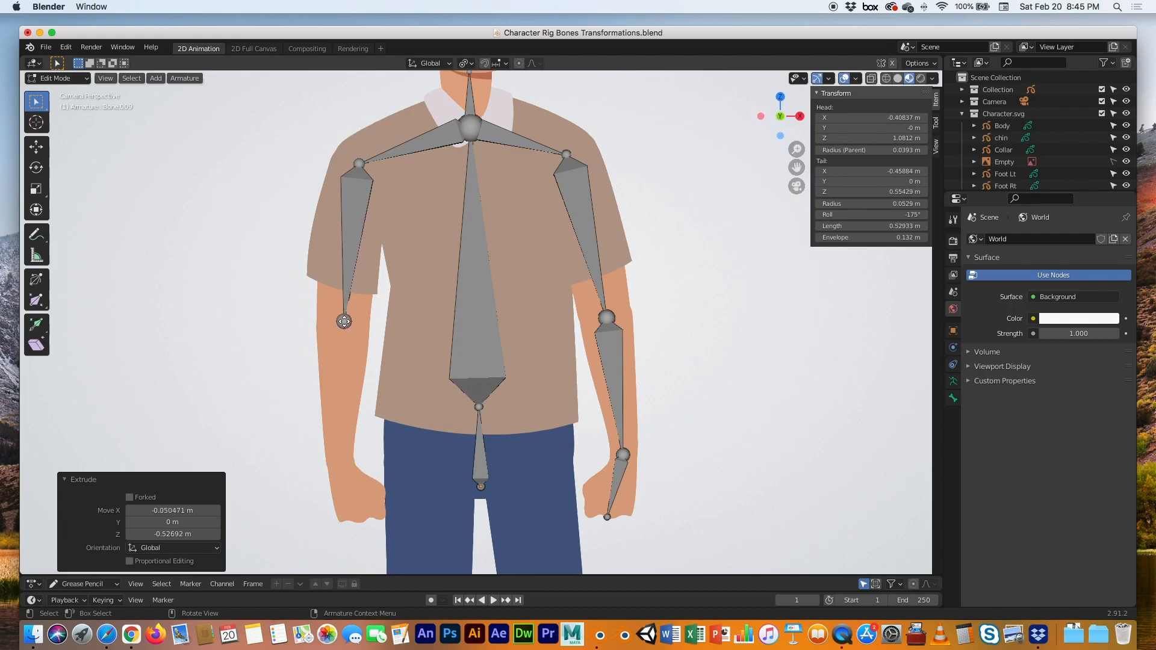
key(e)
click(342, 466)
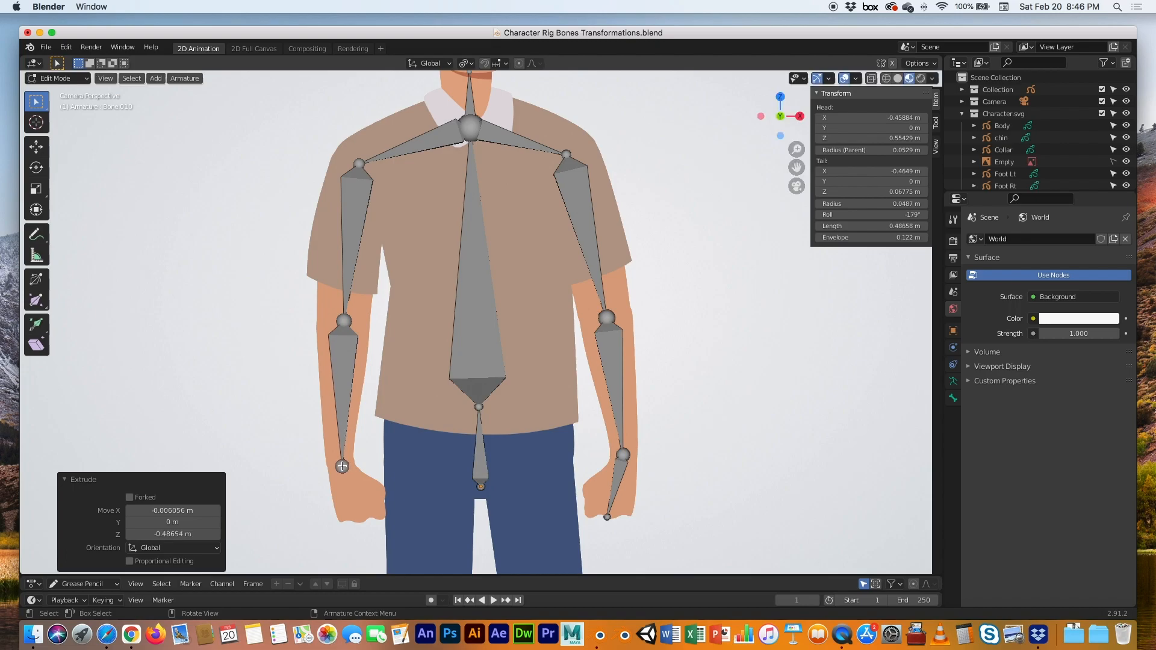
key(e)
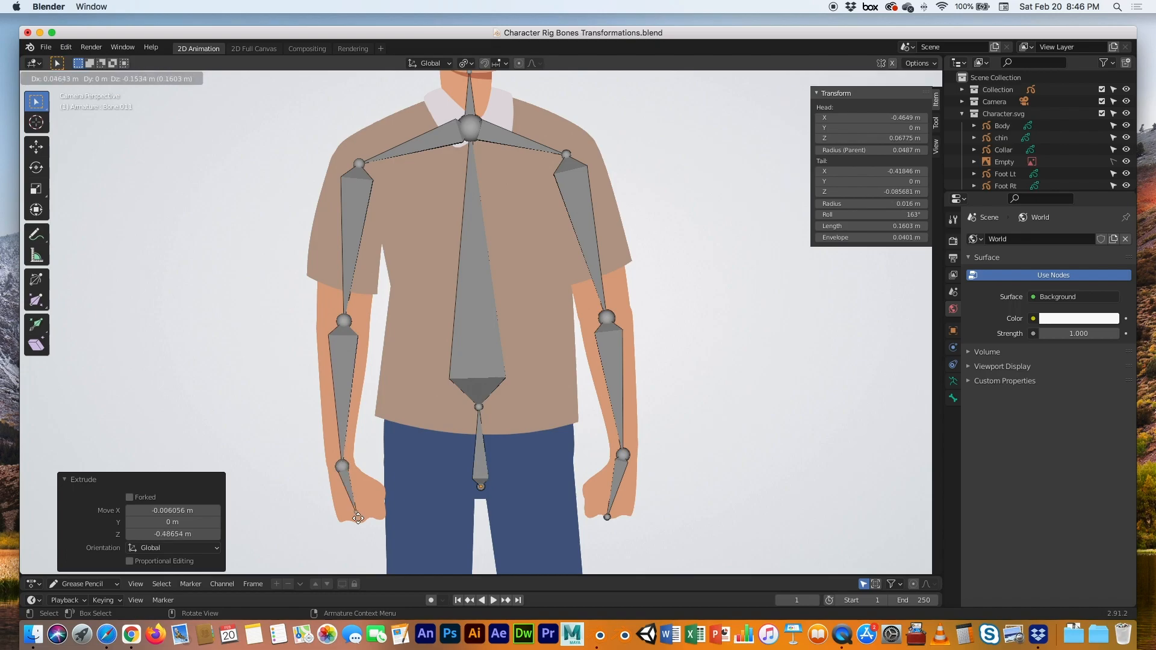
click(366, 520)
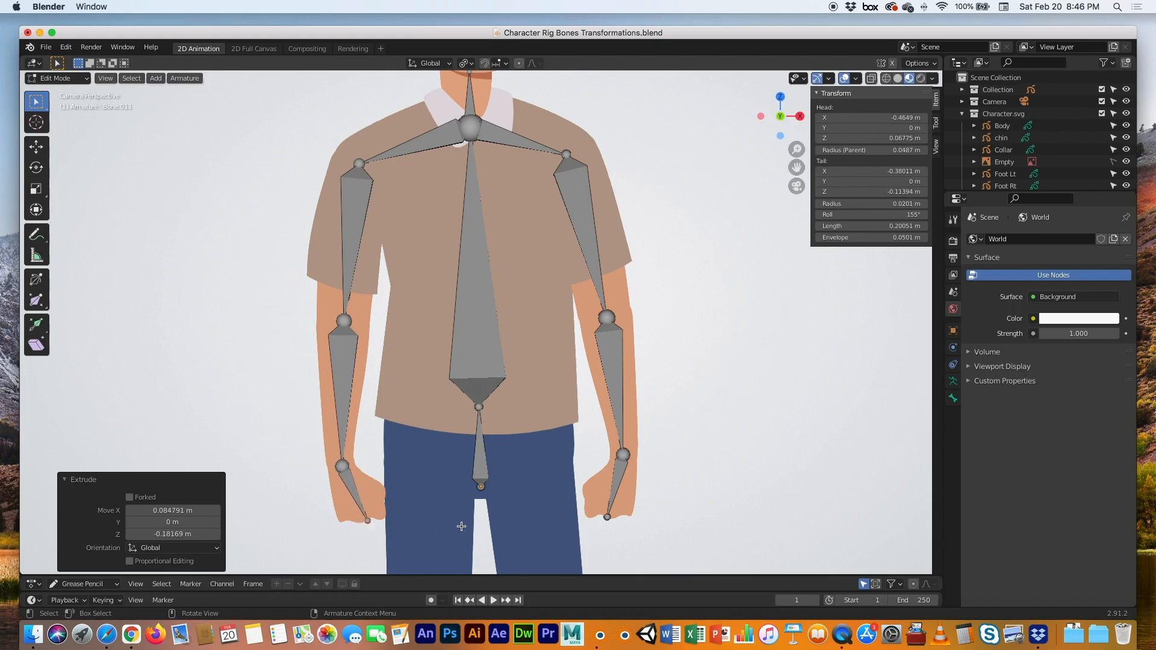
shift+middle_drag(555, 481, 547, 148)
scroll(547, 148, down, 2)
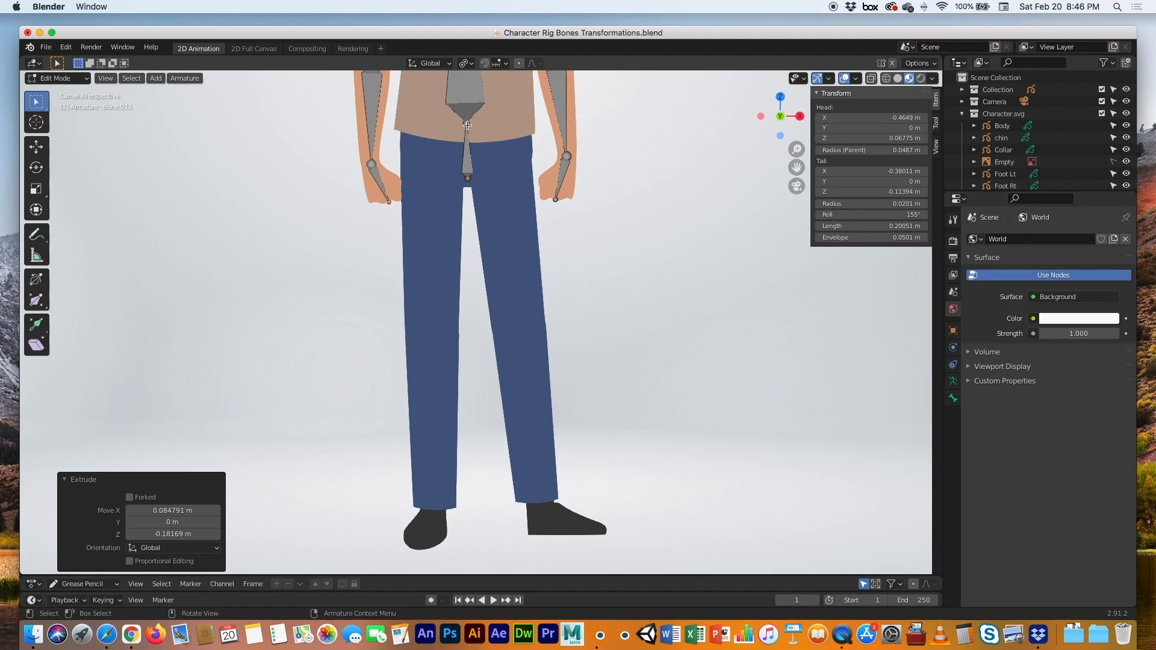
From the hips joint, extrude a hip bone and a 0.8 m thigh bone to the knee, in wireframe view
click(467, 123)
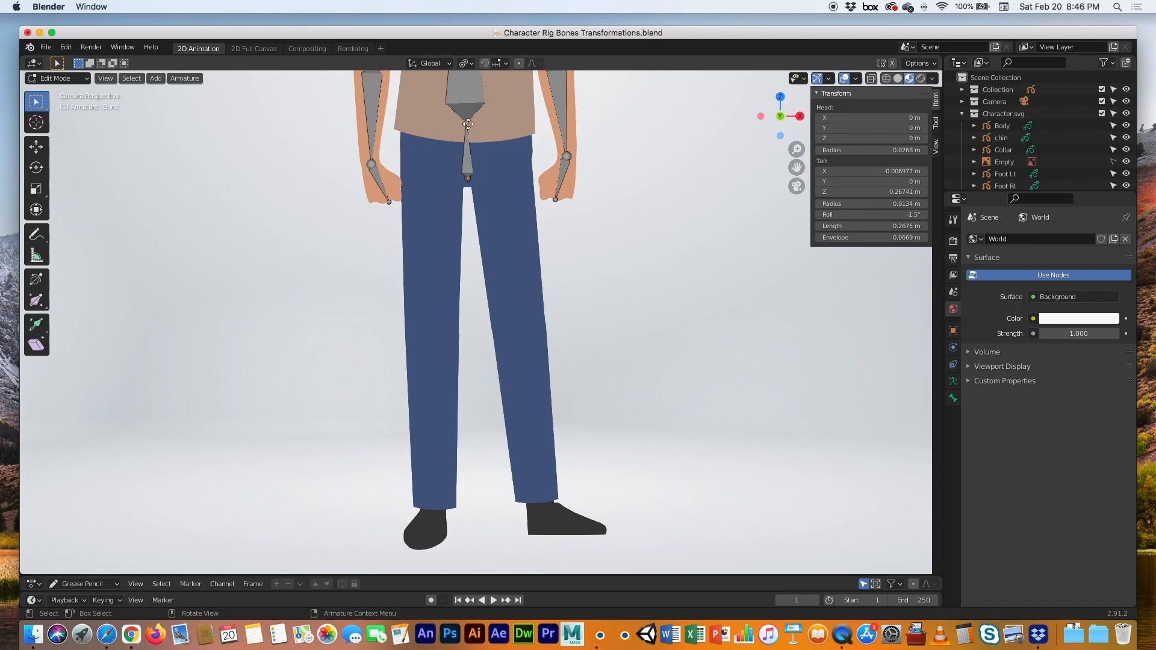
key(e)
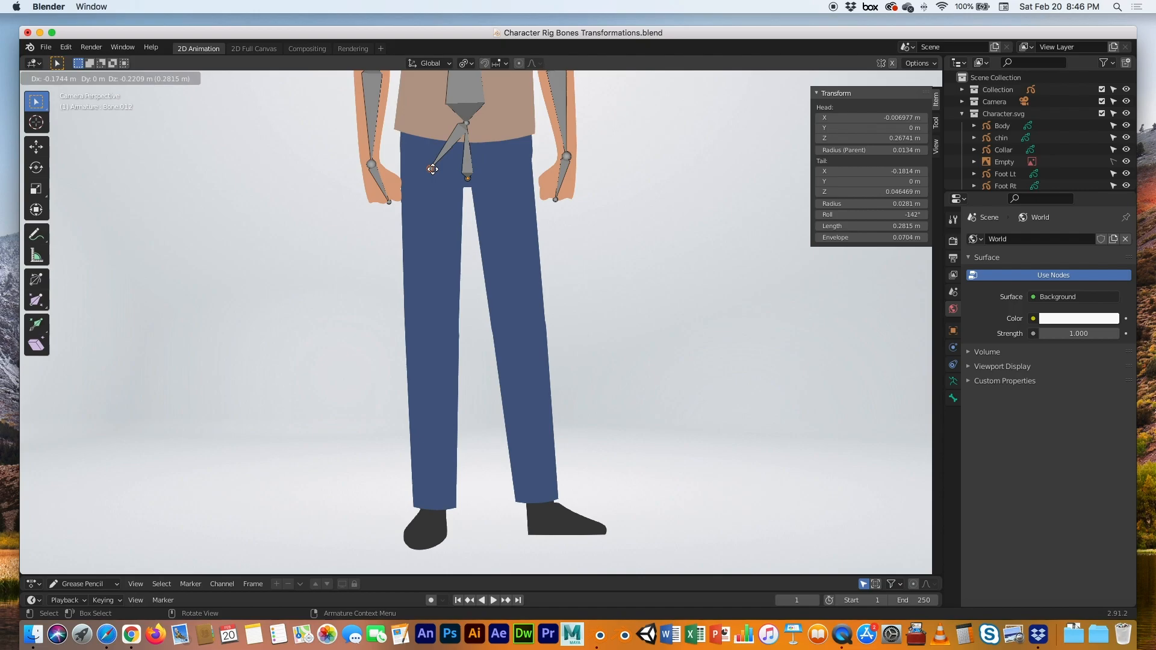
click(432, 169)
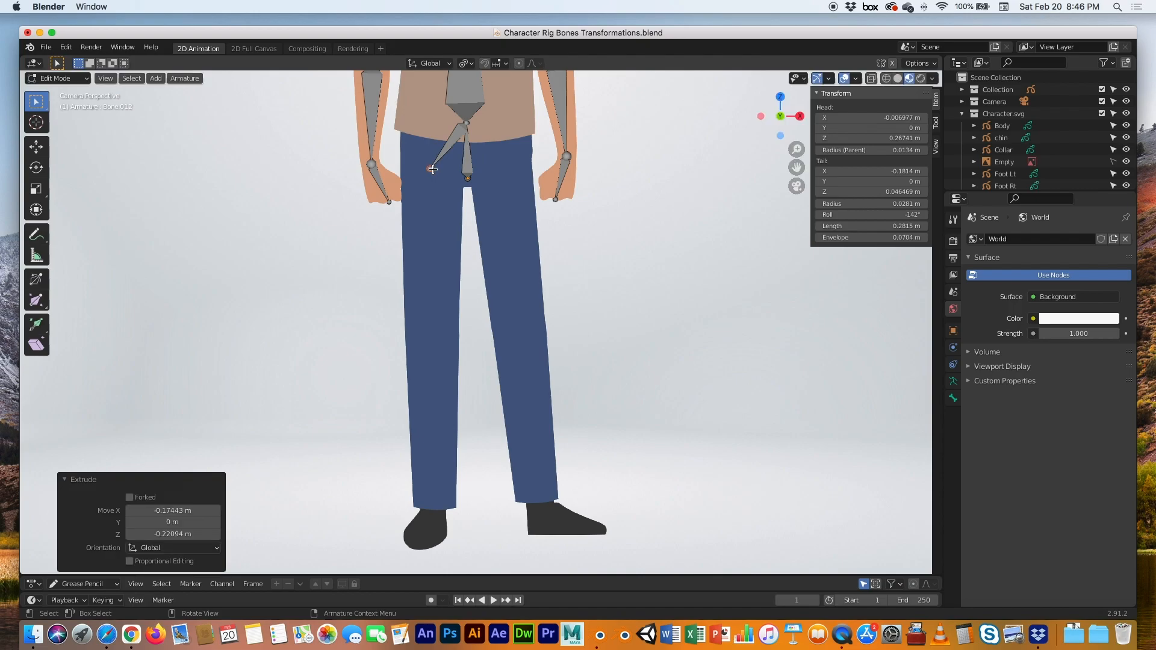
key(e)
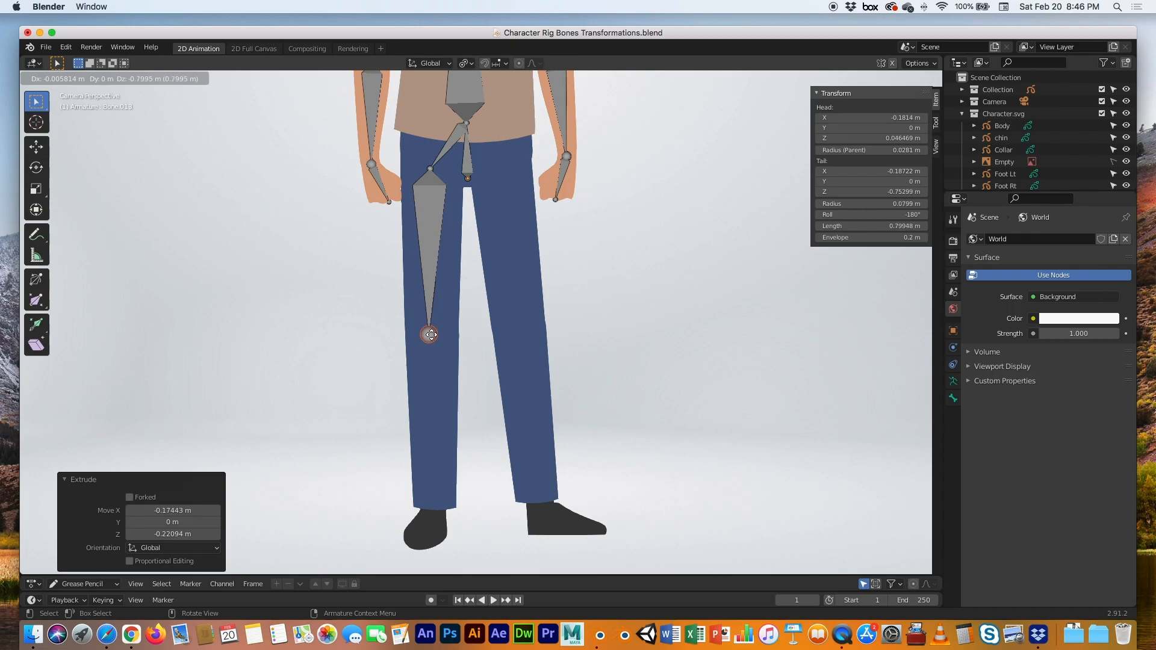
click(428, 333)
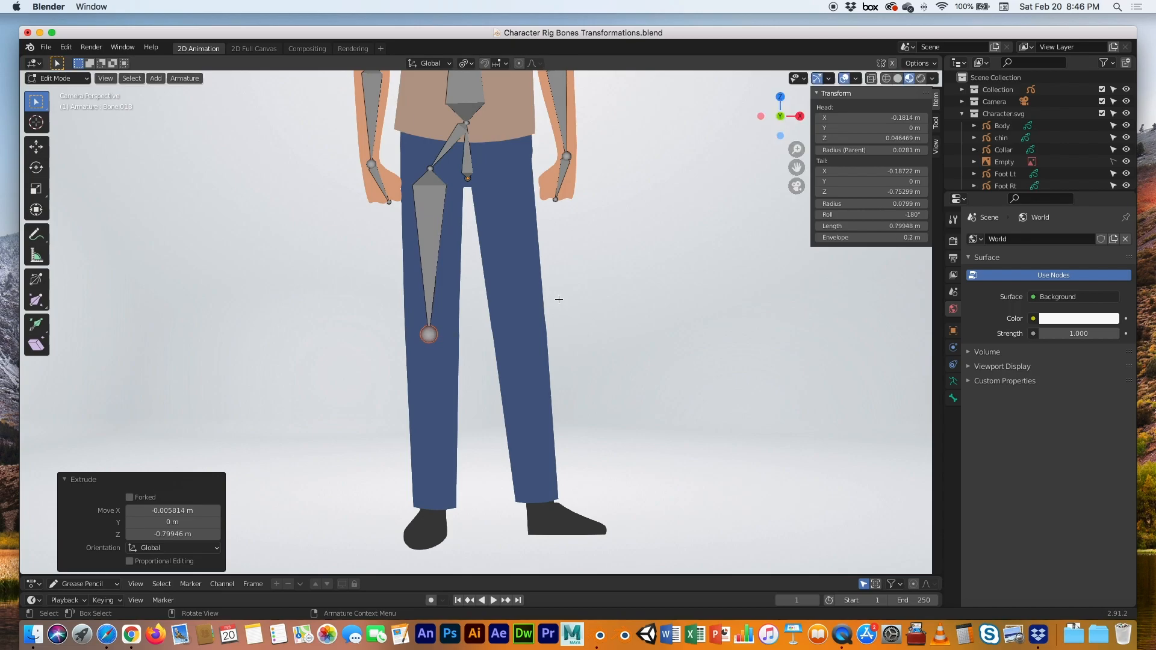
click(886, 79)
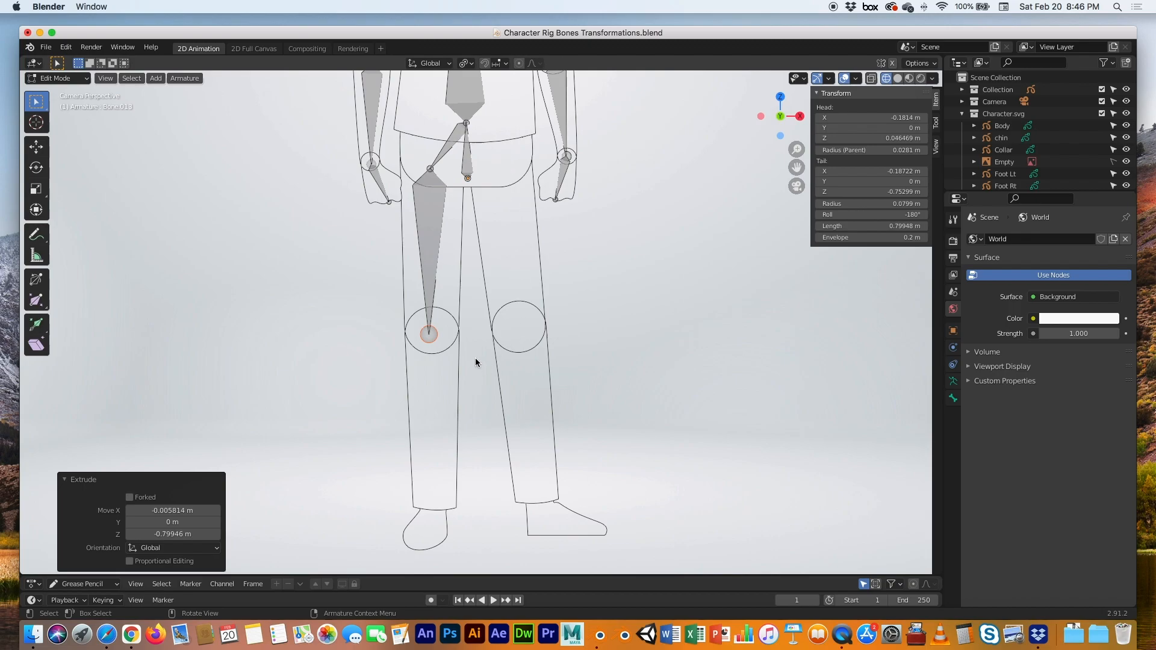
Extrude a 0.814 m shin bone to the ankle and a 0.239 m foot bone to the toe
key(e)
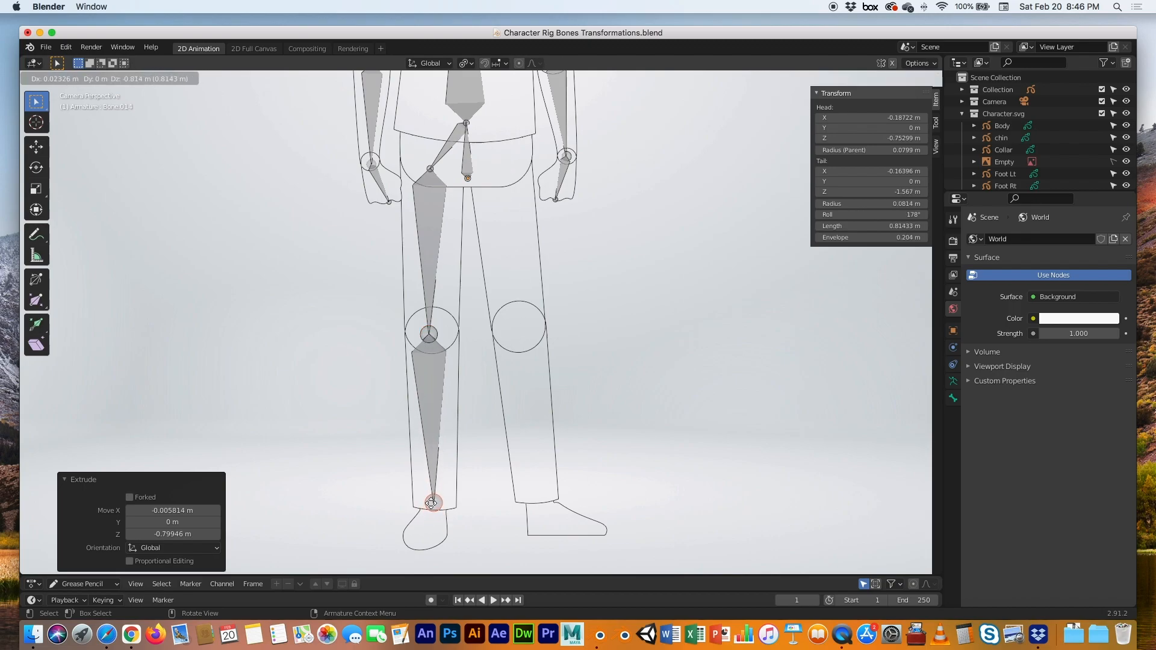
click(431, 503)
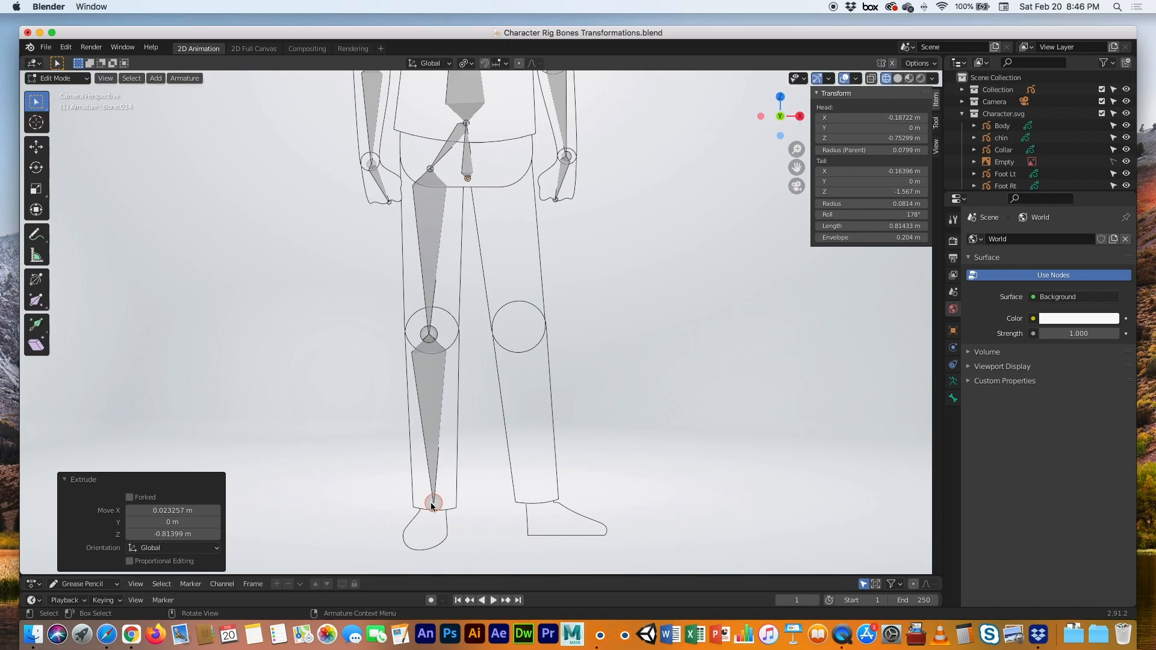
key(e)
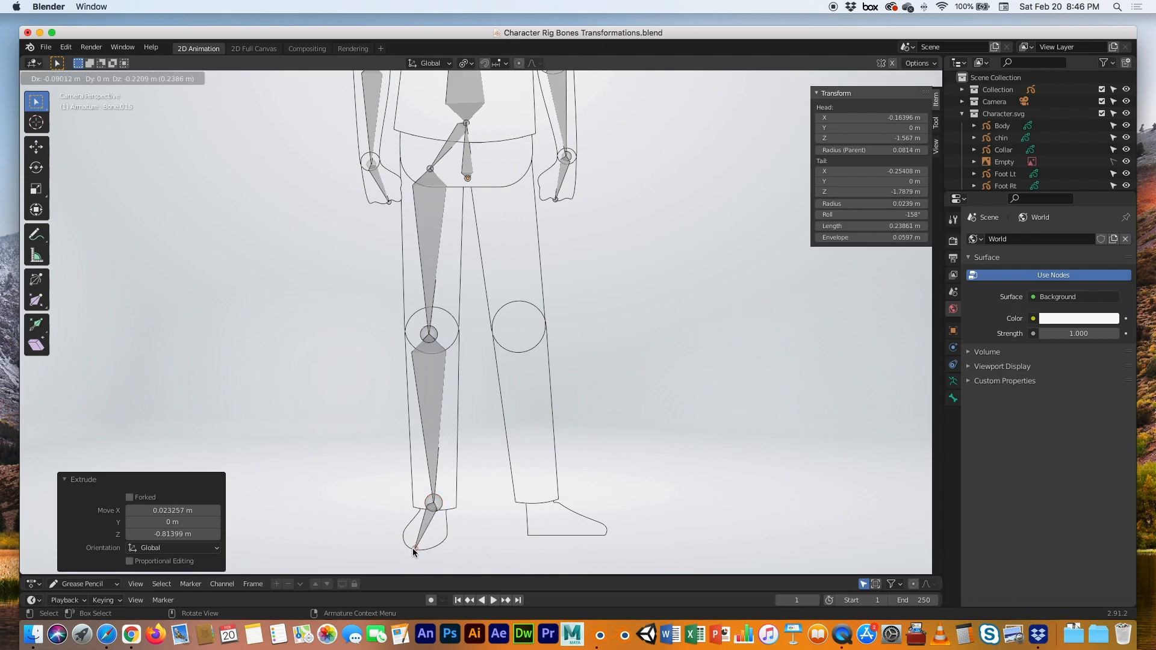
click(414, 552)
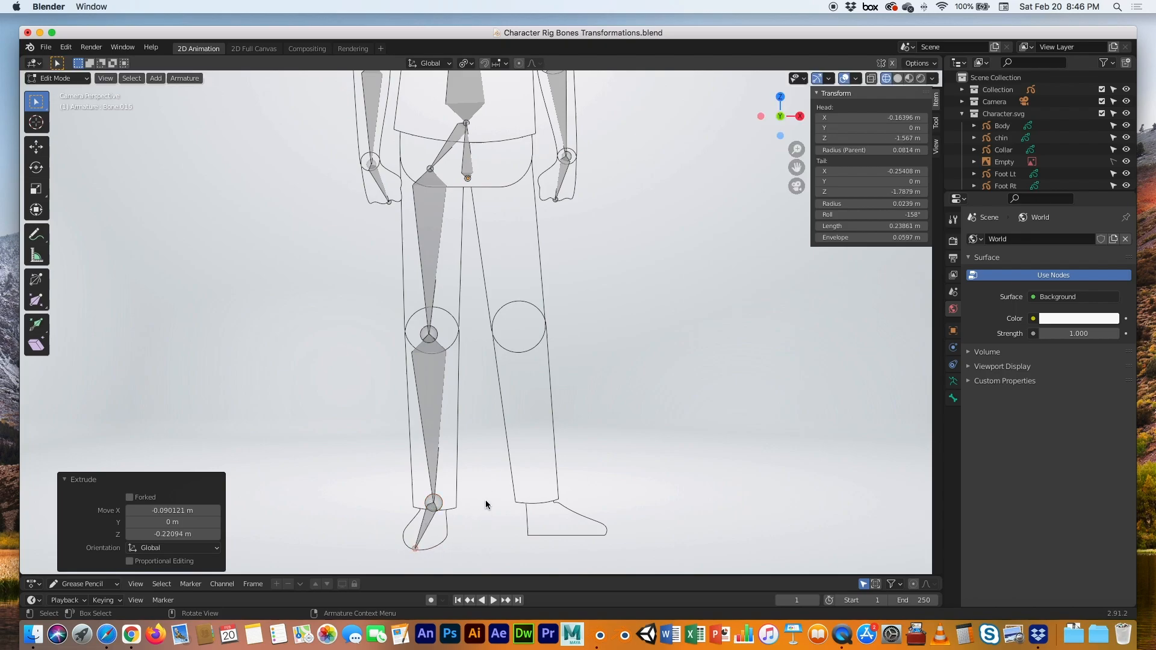
click(466, 124)
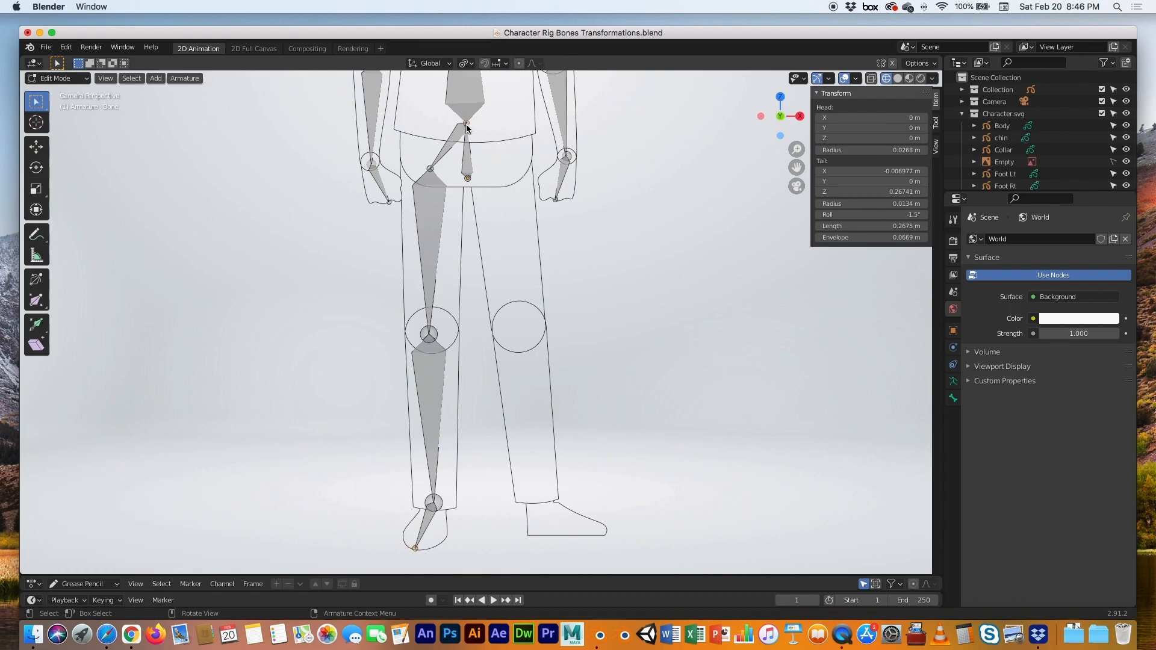
Extrude the right leg's hip, thigh (0.765 m), shin (0.847 m) and foot (0.349 m) bones from the hips joint
key(e)
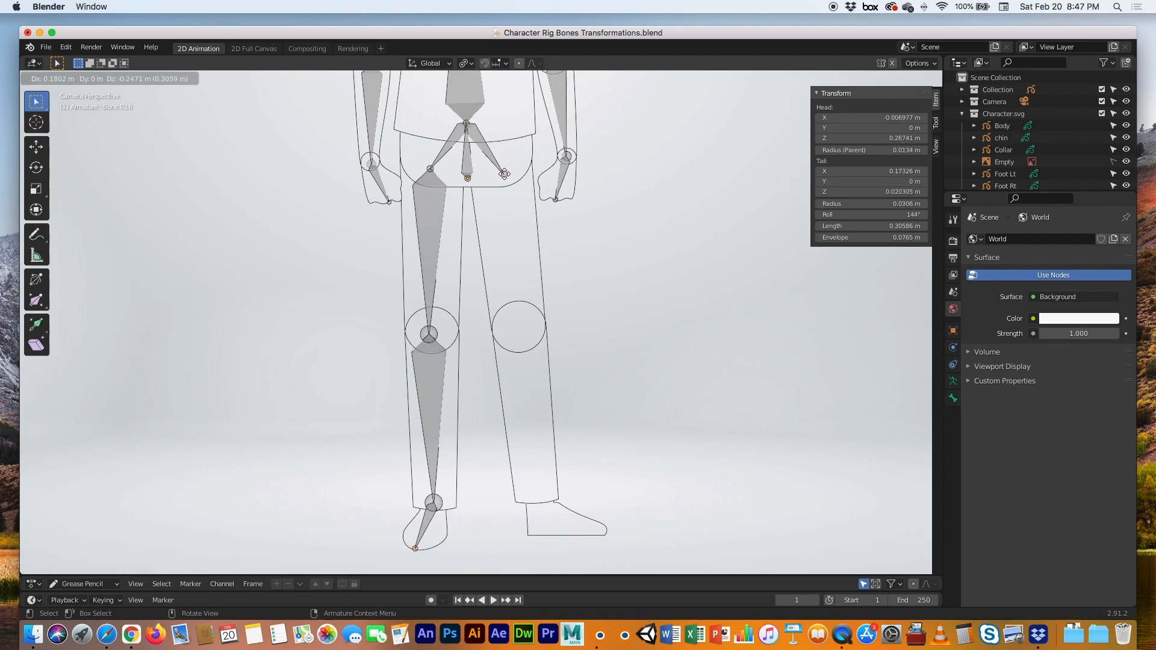
click(505, 175)
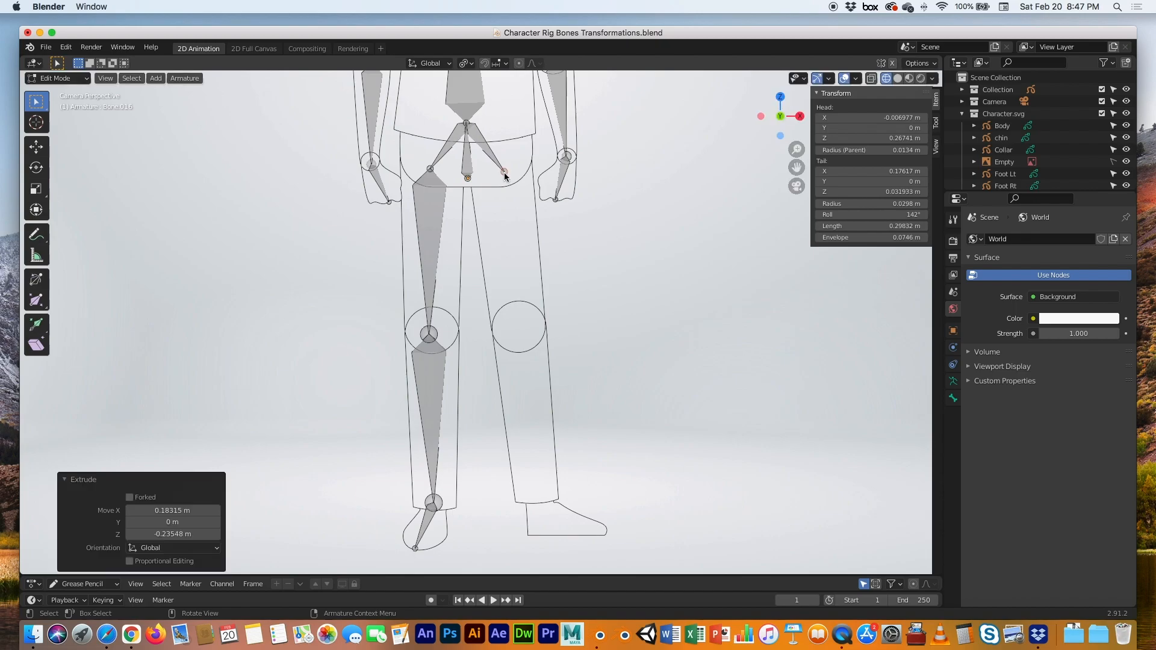
key(e)
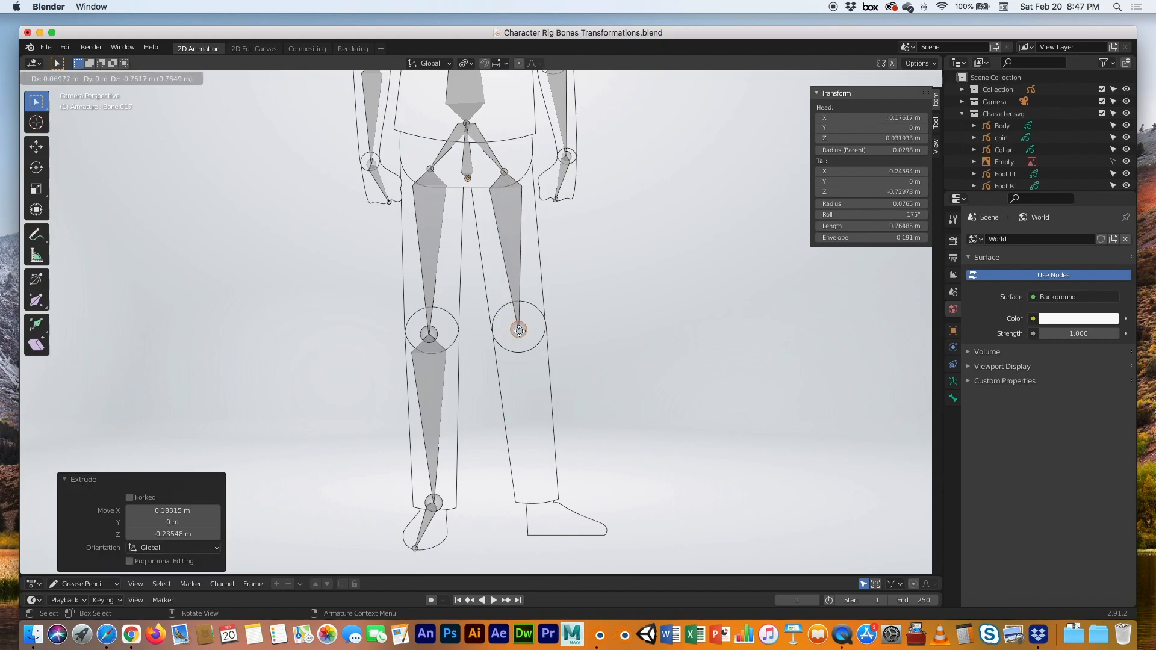
click(519, 330)
key(e)
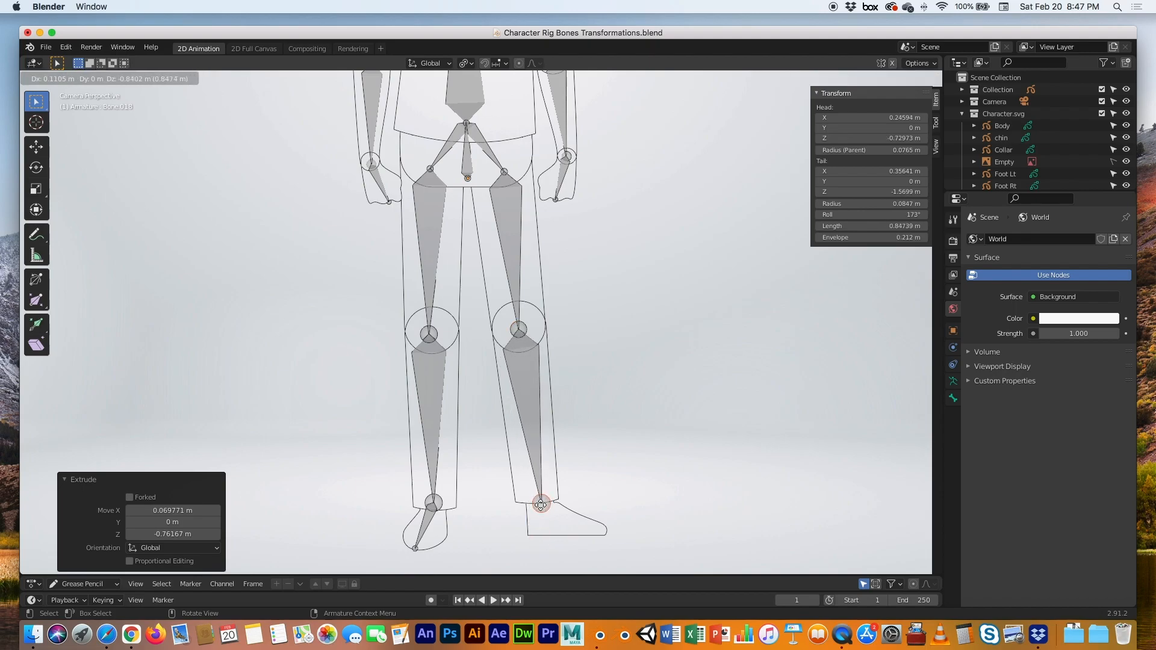
click(540, 505)
key(e)
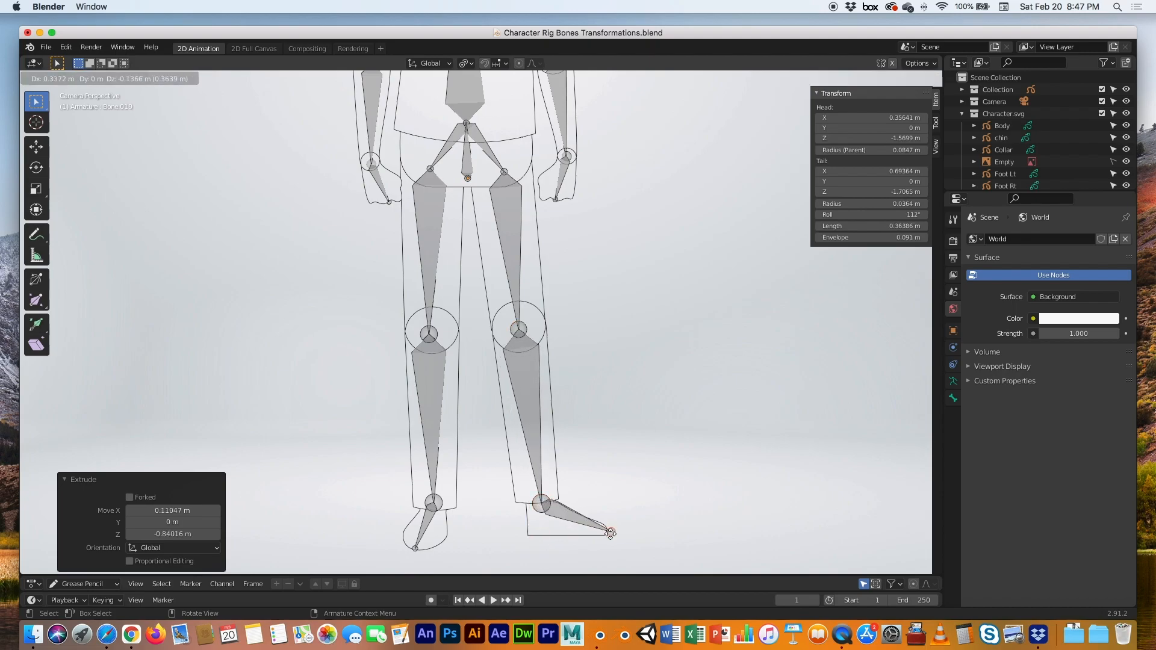
click(608, 531)
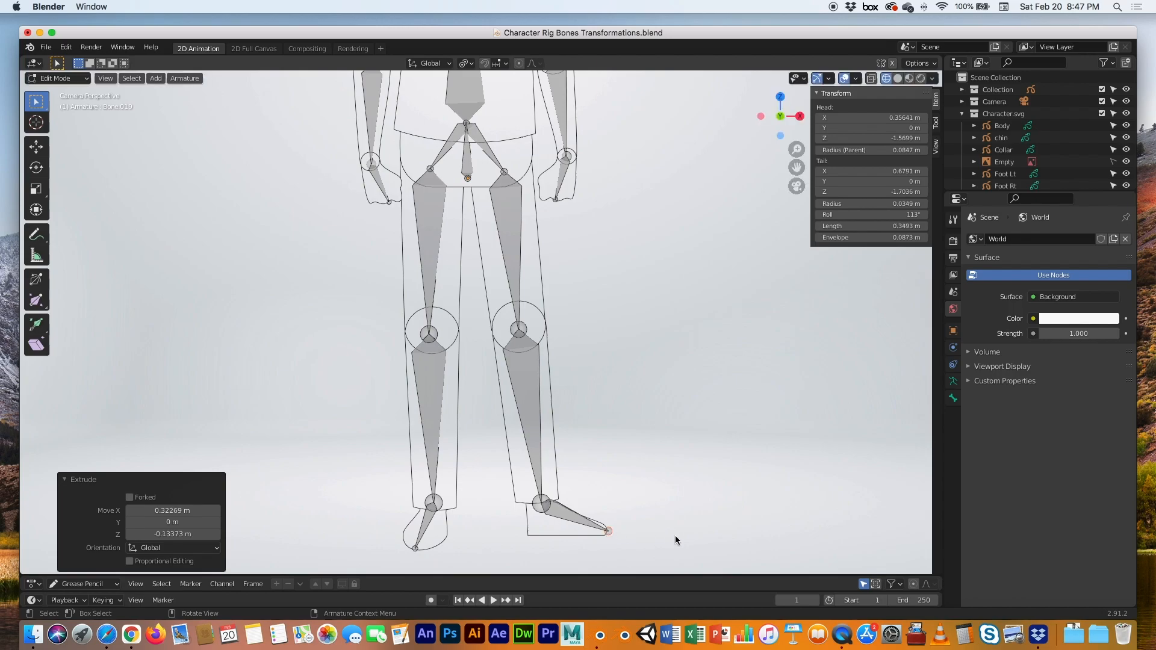
scroll(662, 452, down, 4)
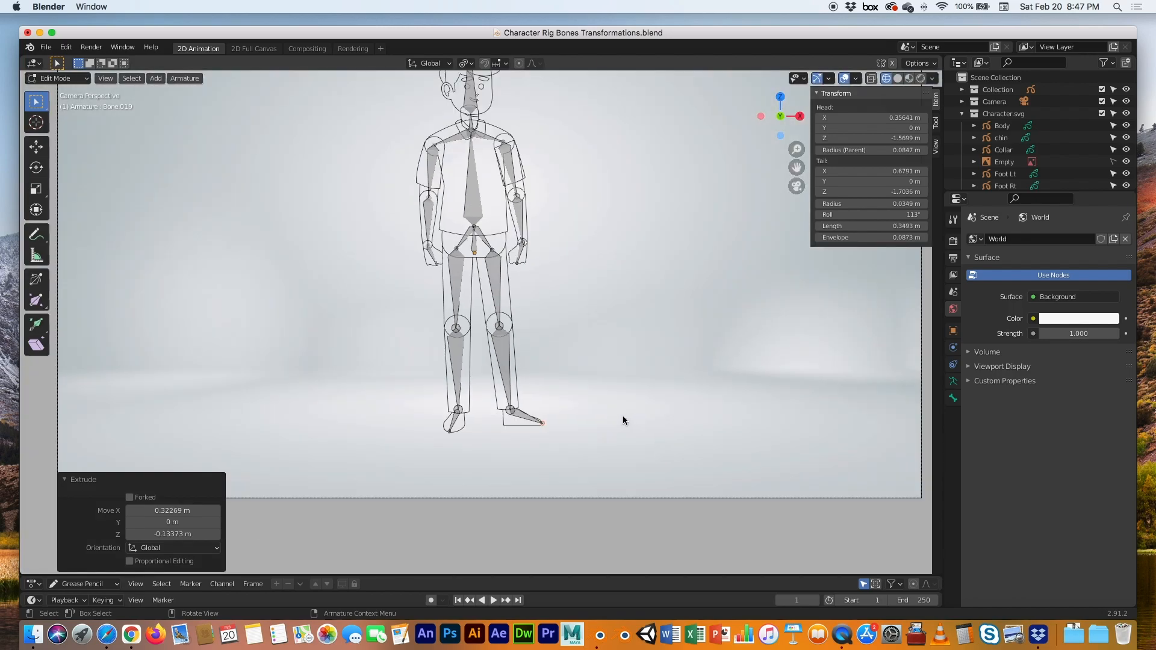
Fit the camera frame in view and switch shading to Material Preview to show the coloured artwork
key(Home)
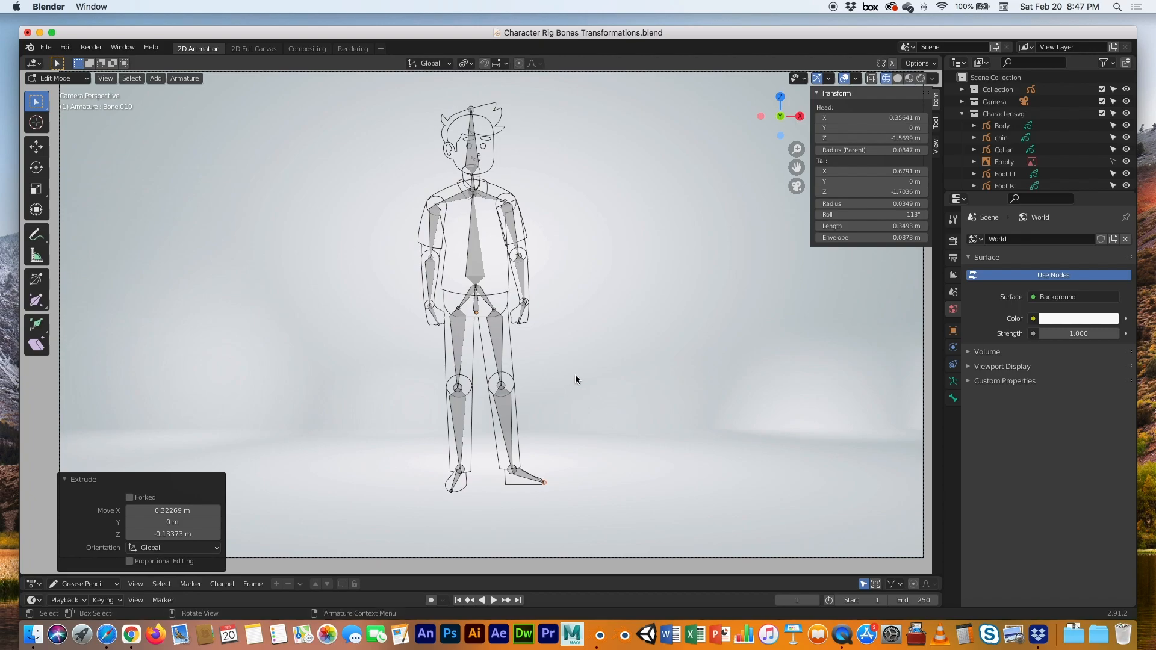
click(908, 78)
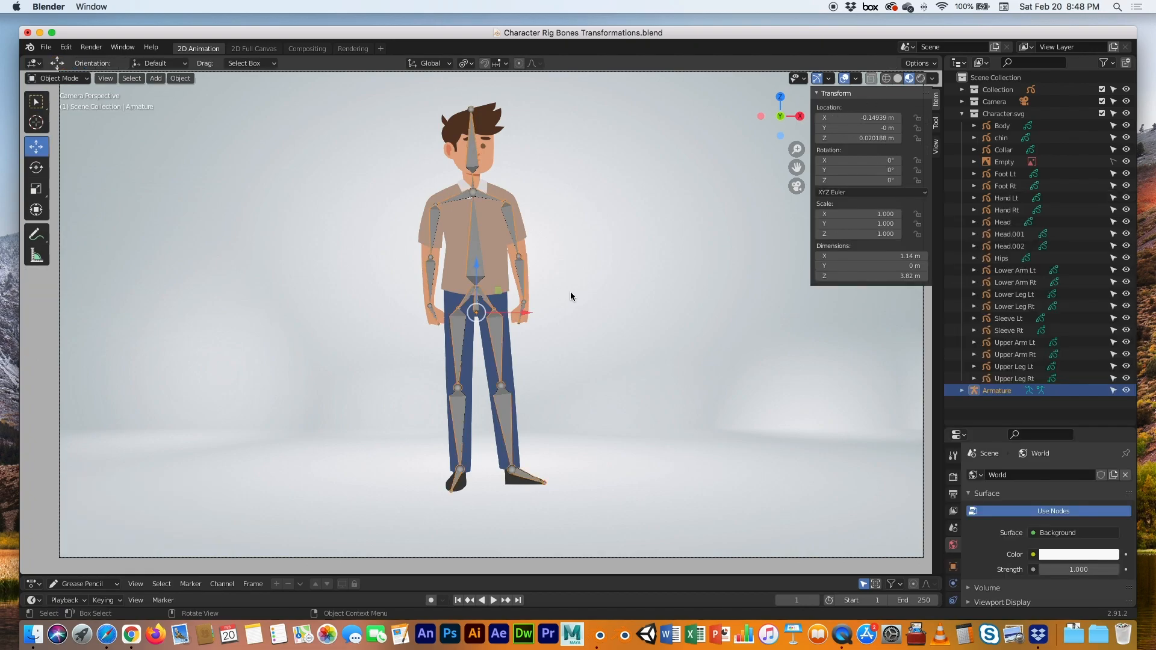
scroll(578, 289, up, 4)
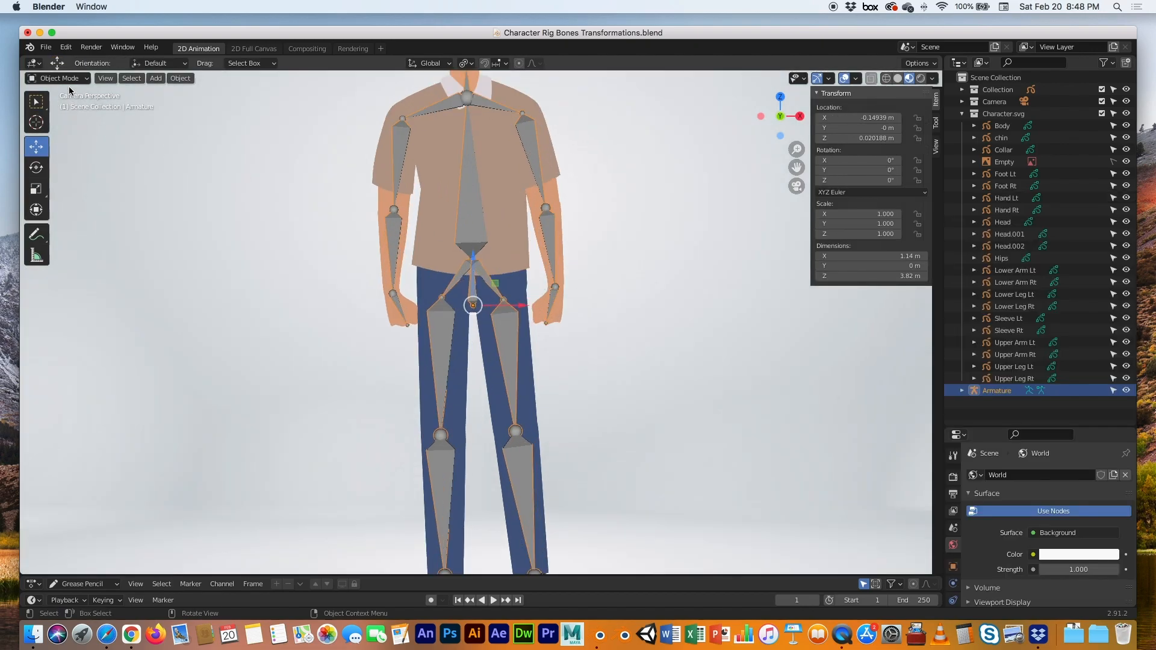
Enter Pose Mode and test-rotate both upper-arm bones, undoing each back to rest
click(70, 78)
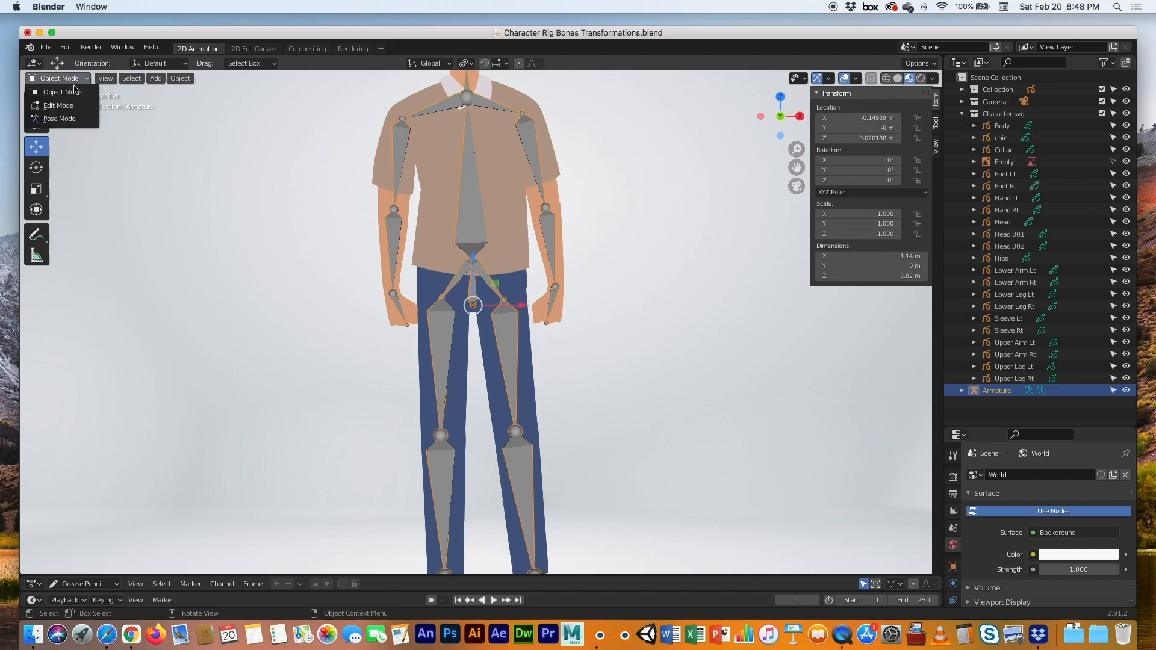
click(76, 121)
click(531, 138)
drag(557, 144, 603, 121)
key(ctrl+z)
click(398, 141)
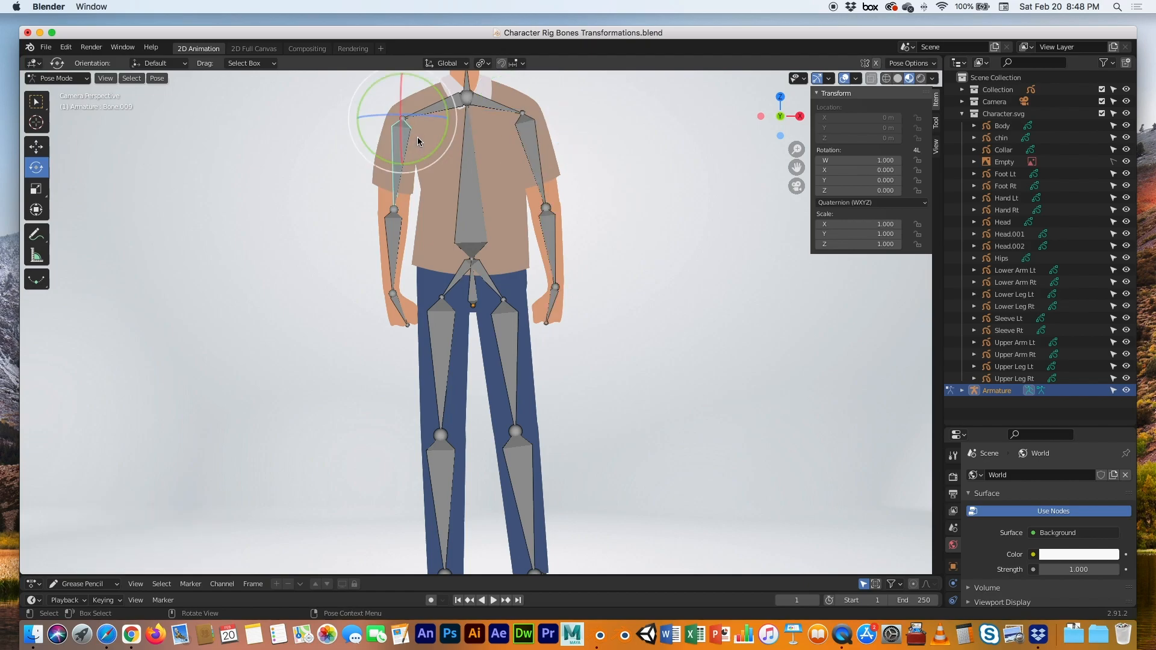
drag(436, 140, 378, 169)
key(ctrl+z)
drag(444, 143, 419, 163)
key(super+z)
Test-tilt the neck and head bones, resetting each to its rest pose
scroll(523, 171, up, 2)
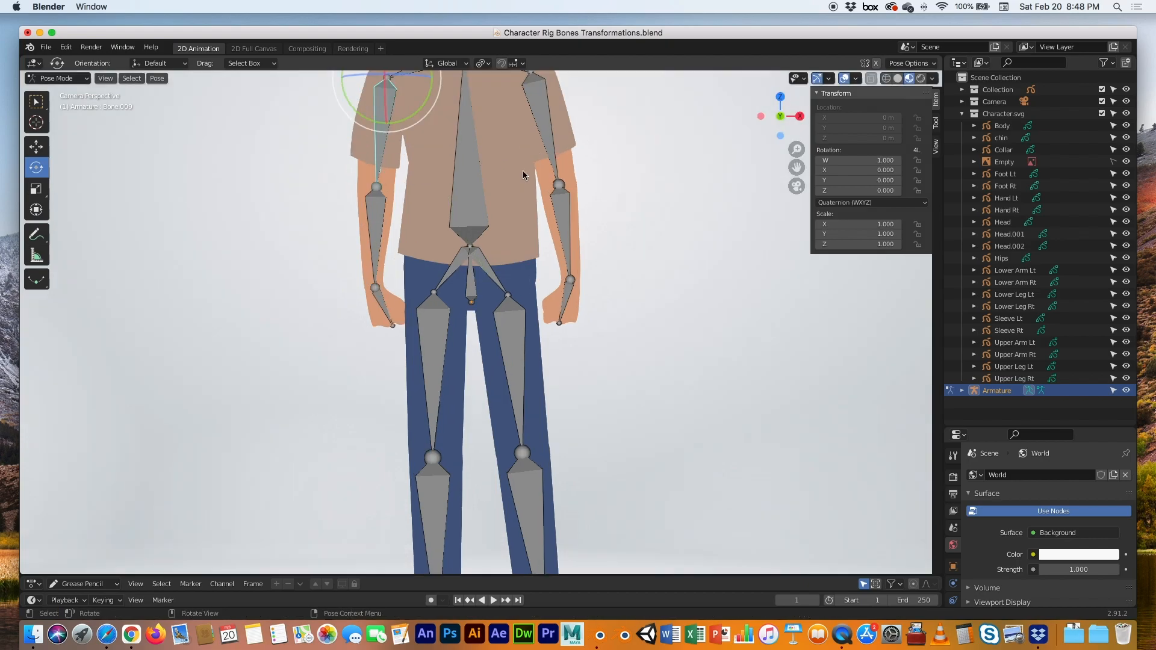
scroll(523, 171, down, 5)
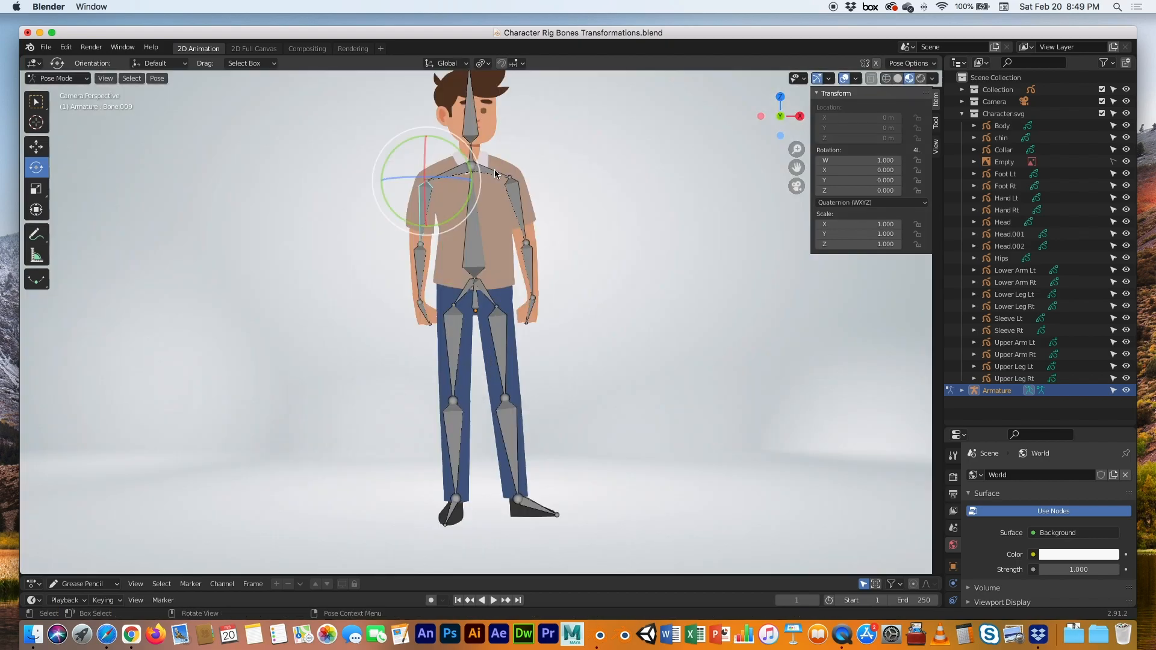
alt+middle_click(505, 151)
scroll(485, 303, up, 4)
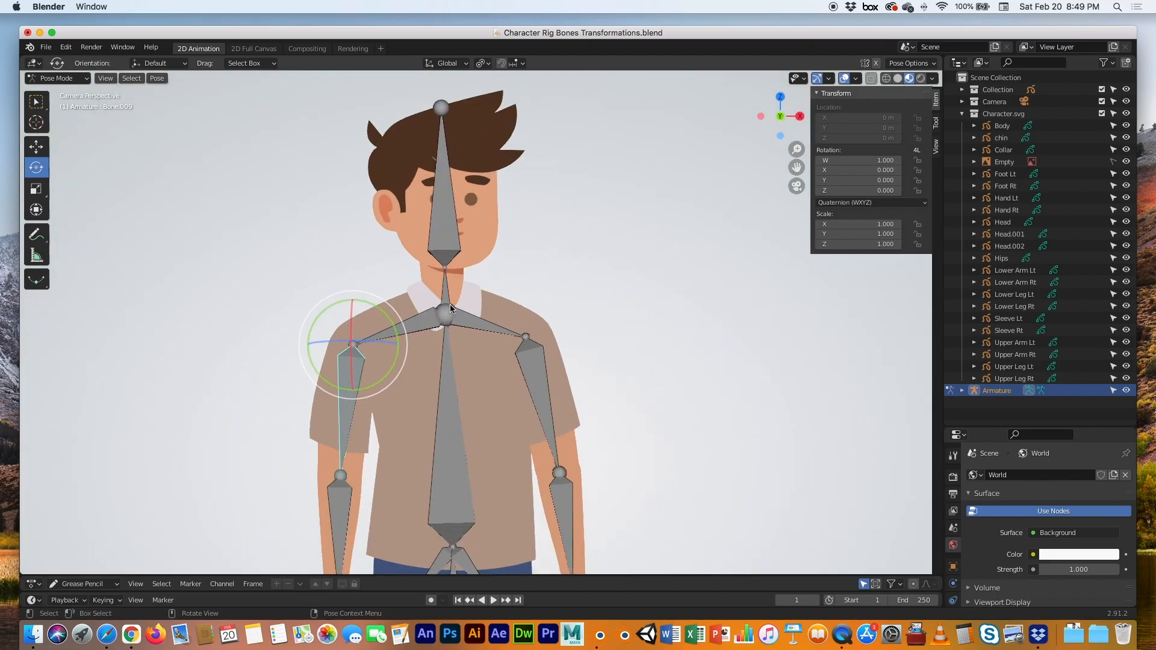
click(449, 287)
mouse_move(462, 275)
mouse_down()
mouse_move(481, 294)
mouse_move(457, 279)
mouse_up()
key(super+z)
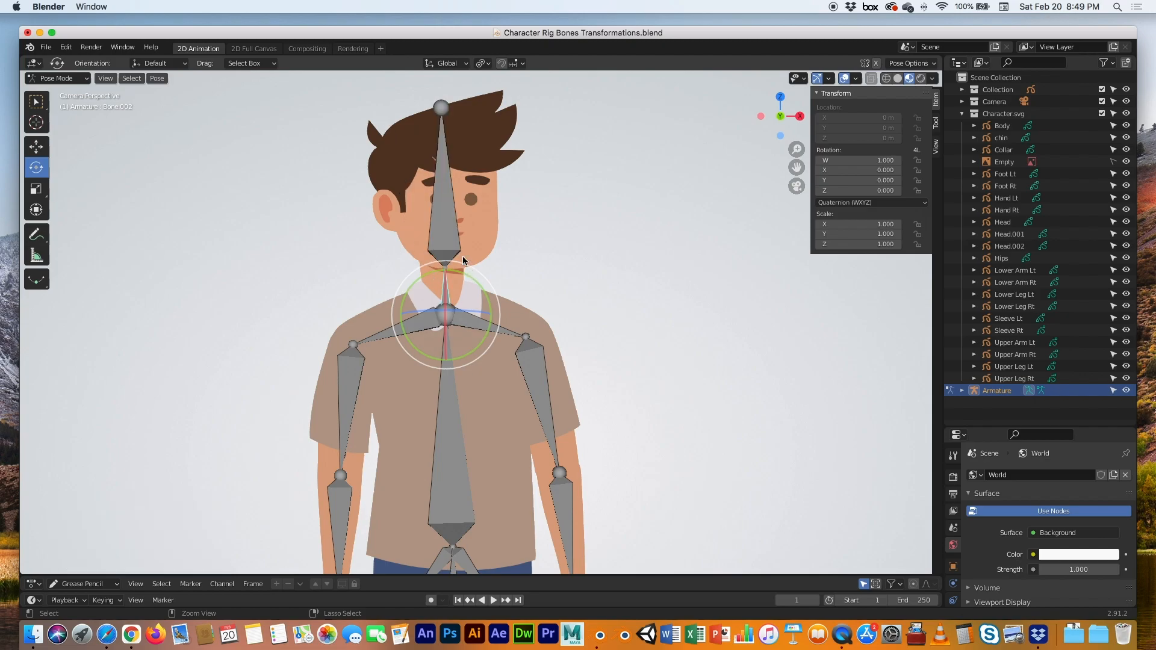
click(451, 228)
mouse_move(474, 236)
mouse_down()
mouse_move(500, 247)
mouse_move(485, 251)
mouse_up()
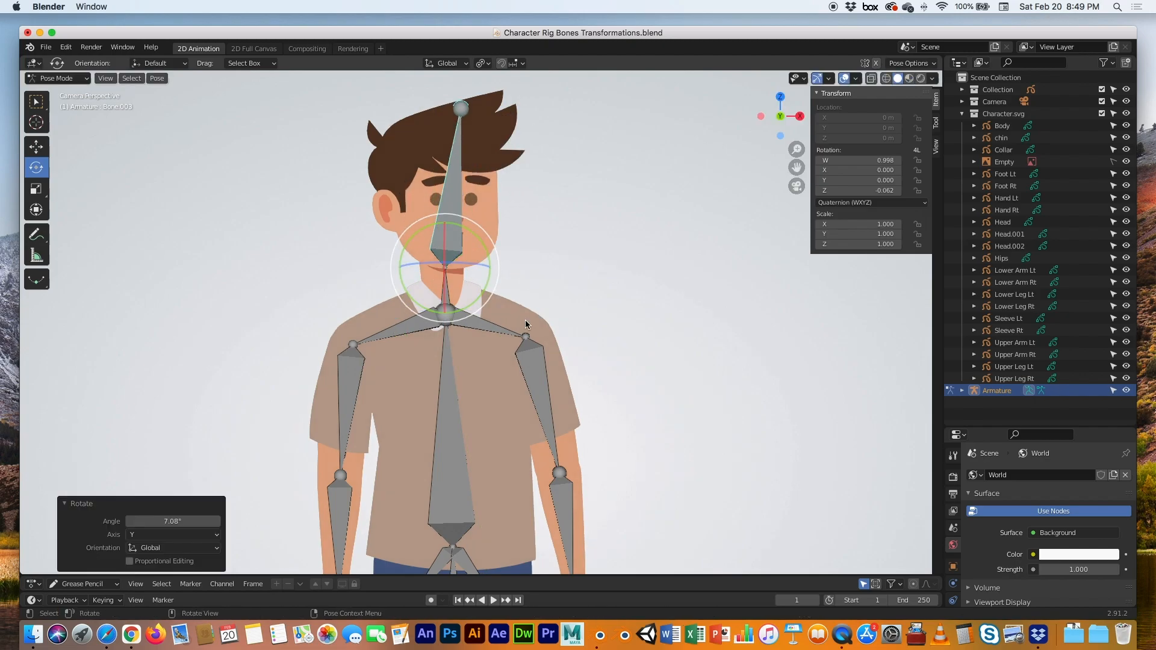
key(super+z)
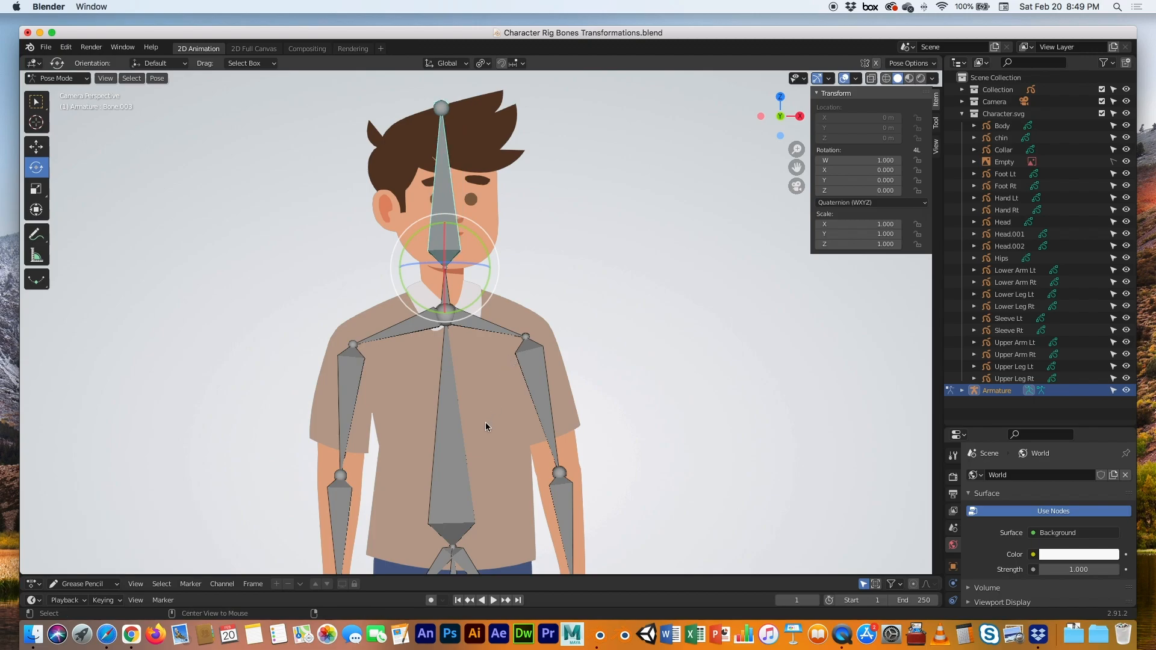
shift+middle_drag(482, 504, 484, 133)
scroll(486, 144, down, 5)
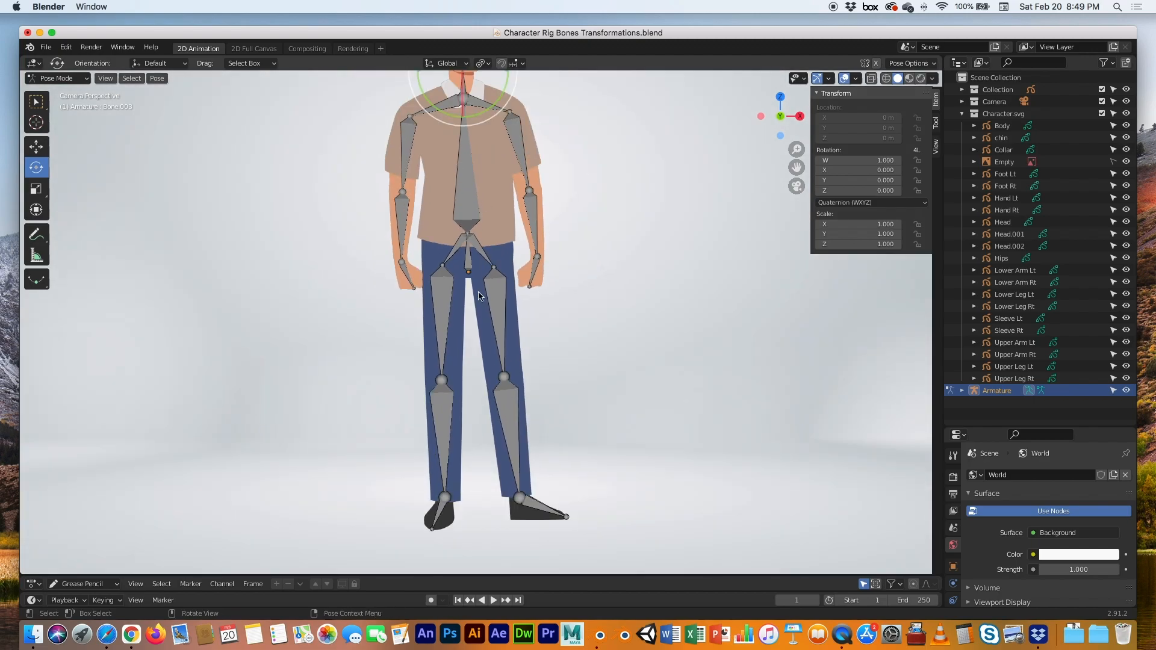
Test-rotate the spine, upper-leg and hips bones, undoing each, then clear the selection
click(468, 222)
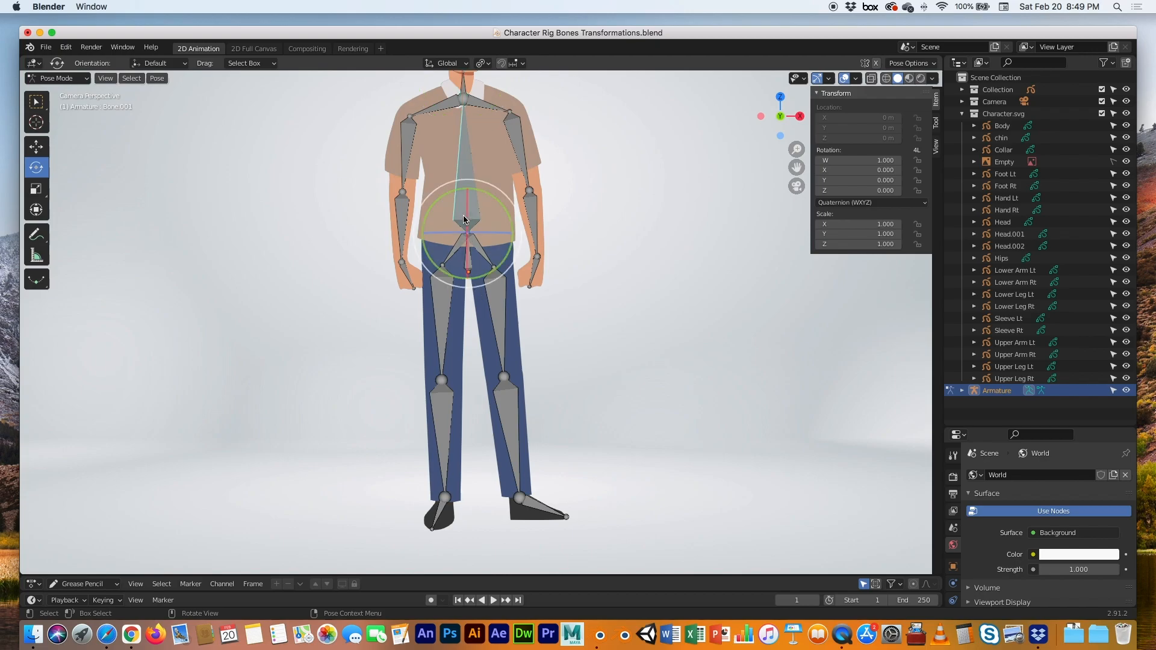
drag(497, 200, 516, 219)
key(ctrl+z)
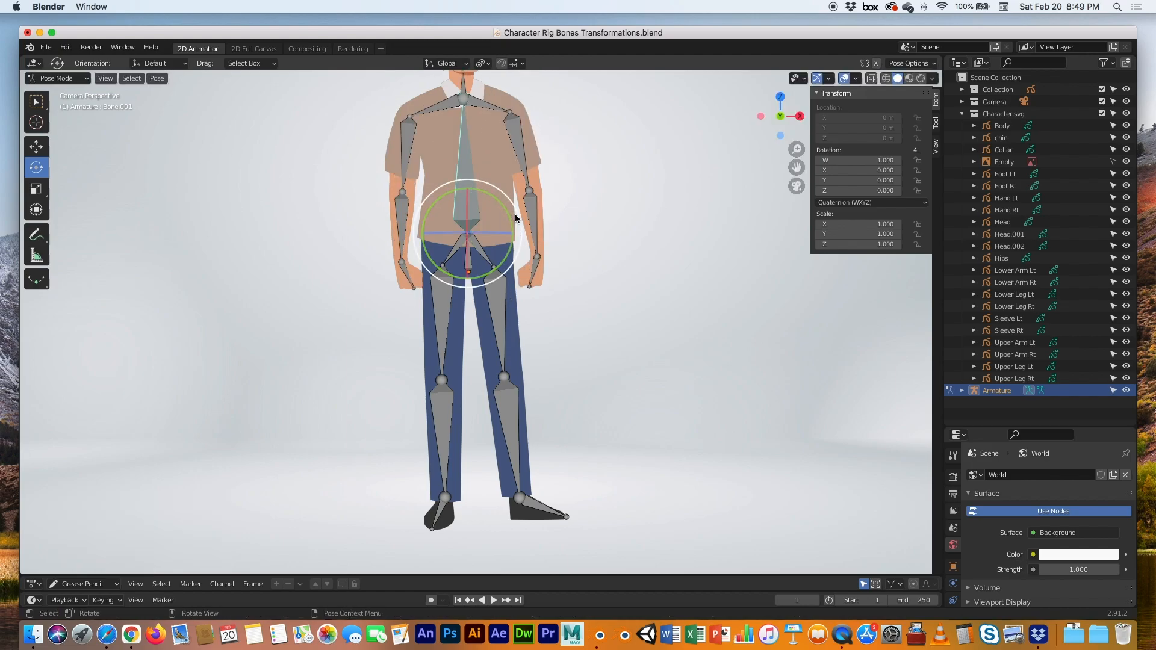
click(499, 291)
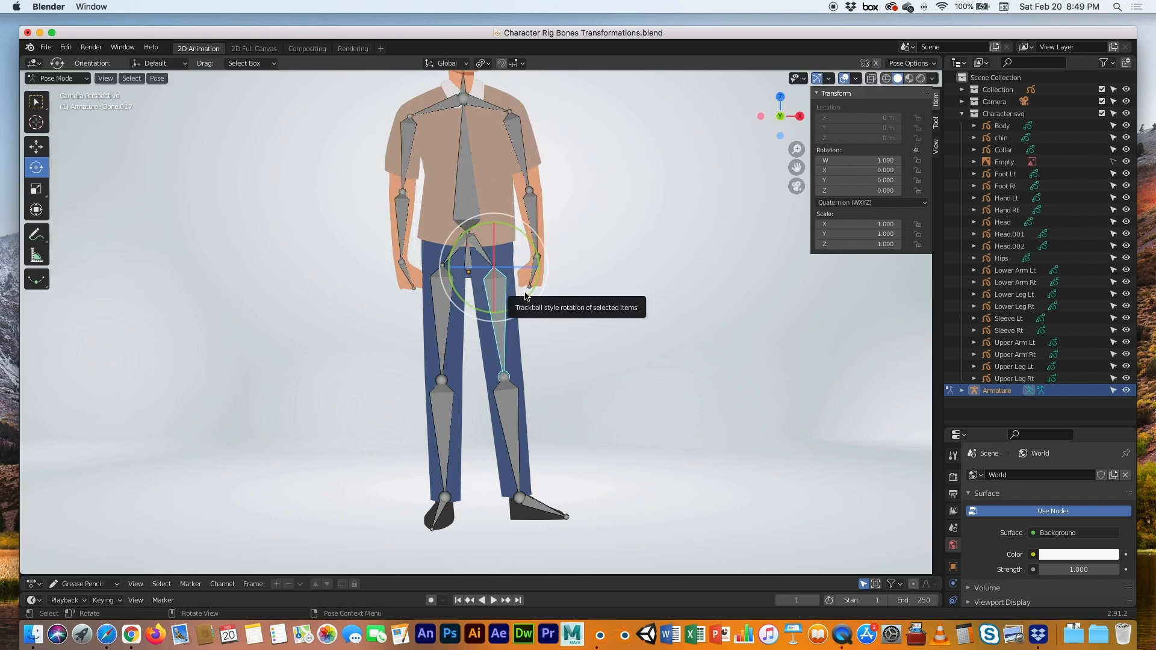
drag(521, 295, 555, 253)
key(ctrl+z)
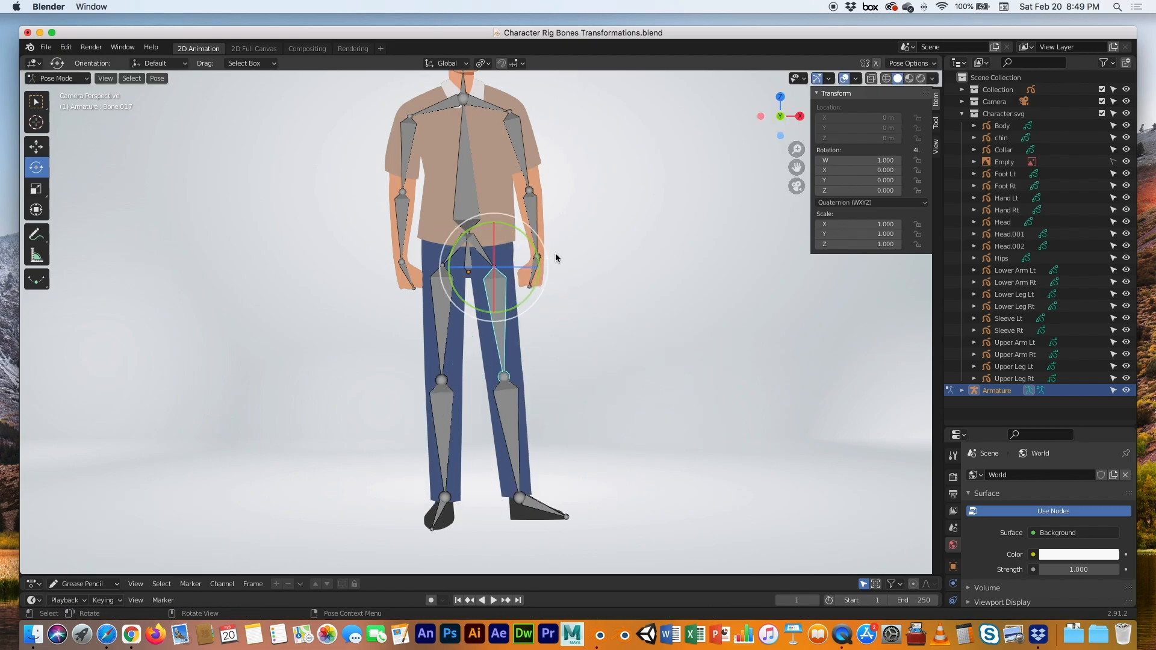
click(469, 261)
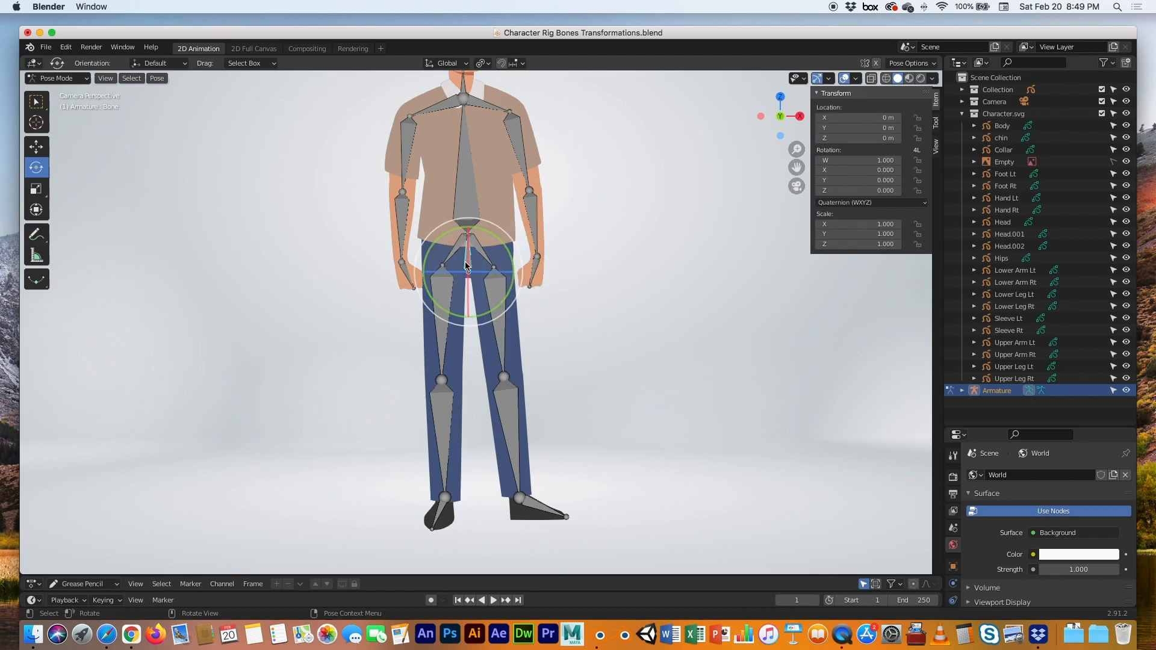
drag(499, 247, 608, 267)
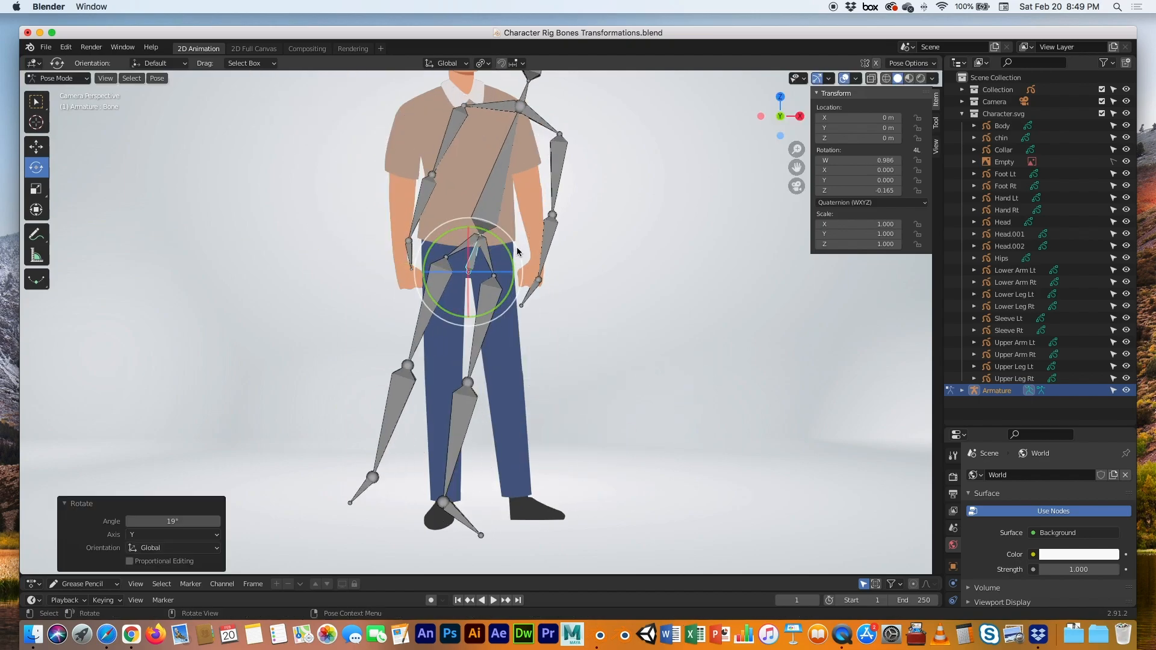
key(super+z)
click(607, 263)
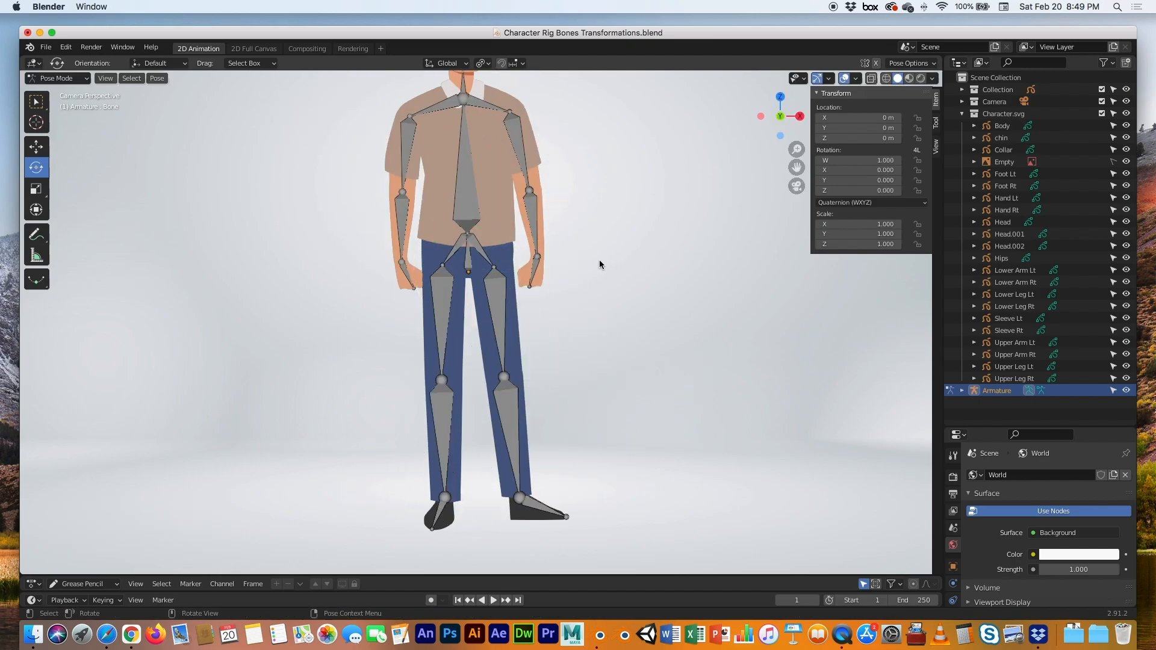
Return to Object Mode, select the Armature and test-move it, then undo the move
click(67, 78)
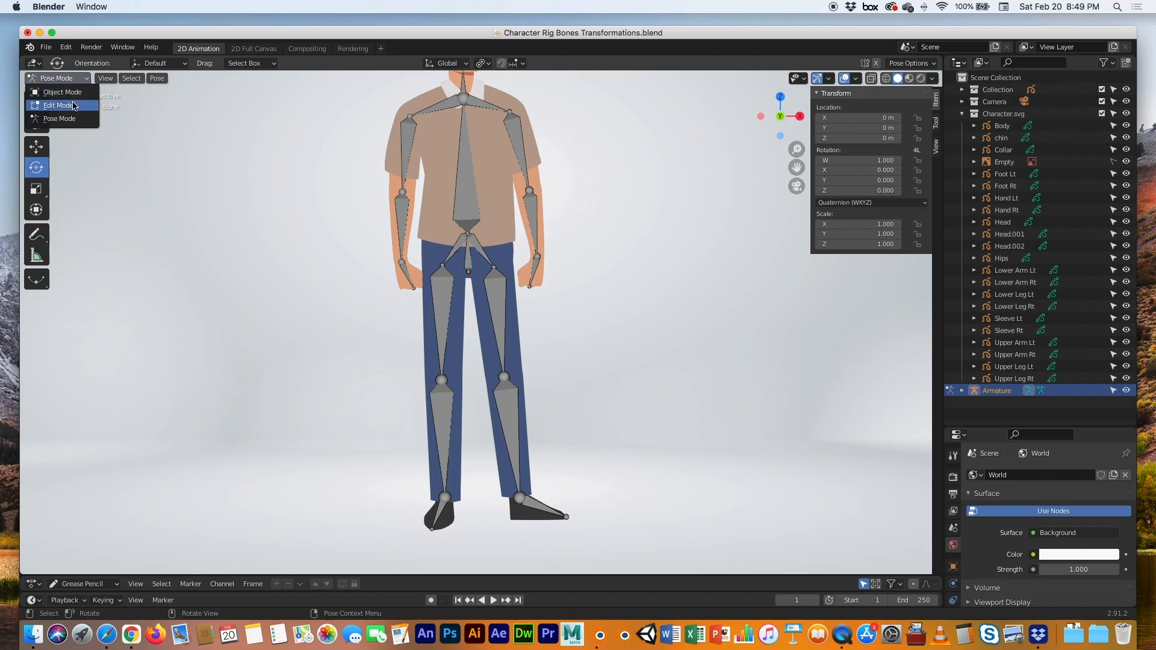
click(63, 92)
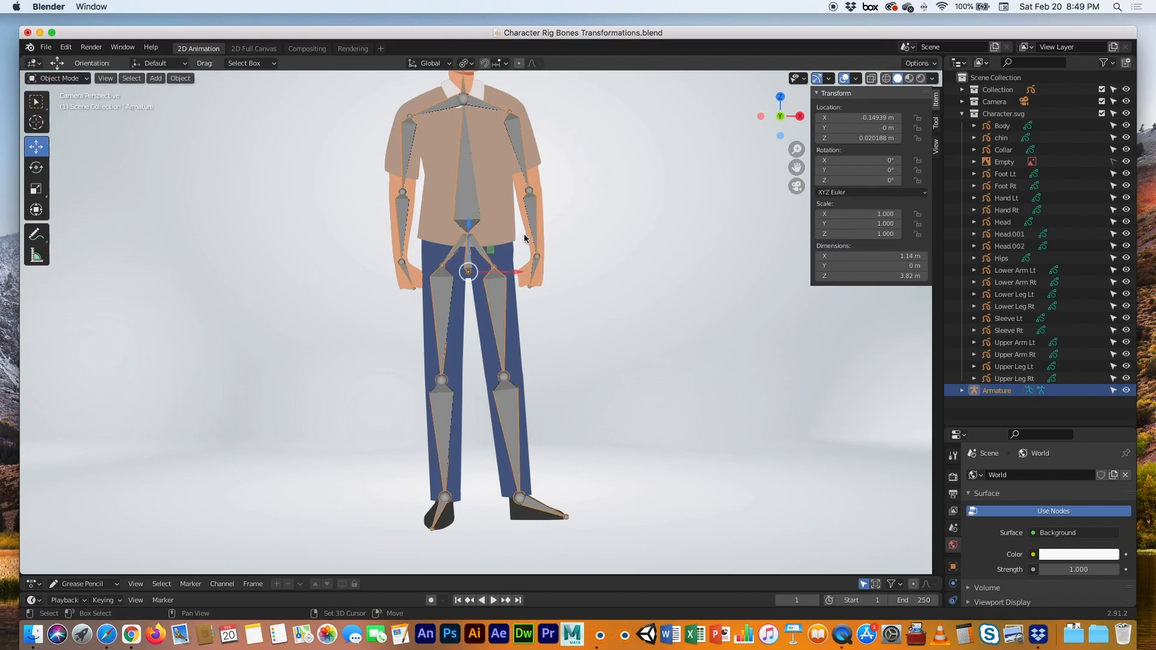
scroll(543, 262, down, 1)
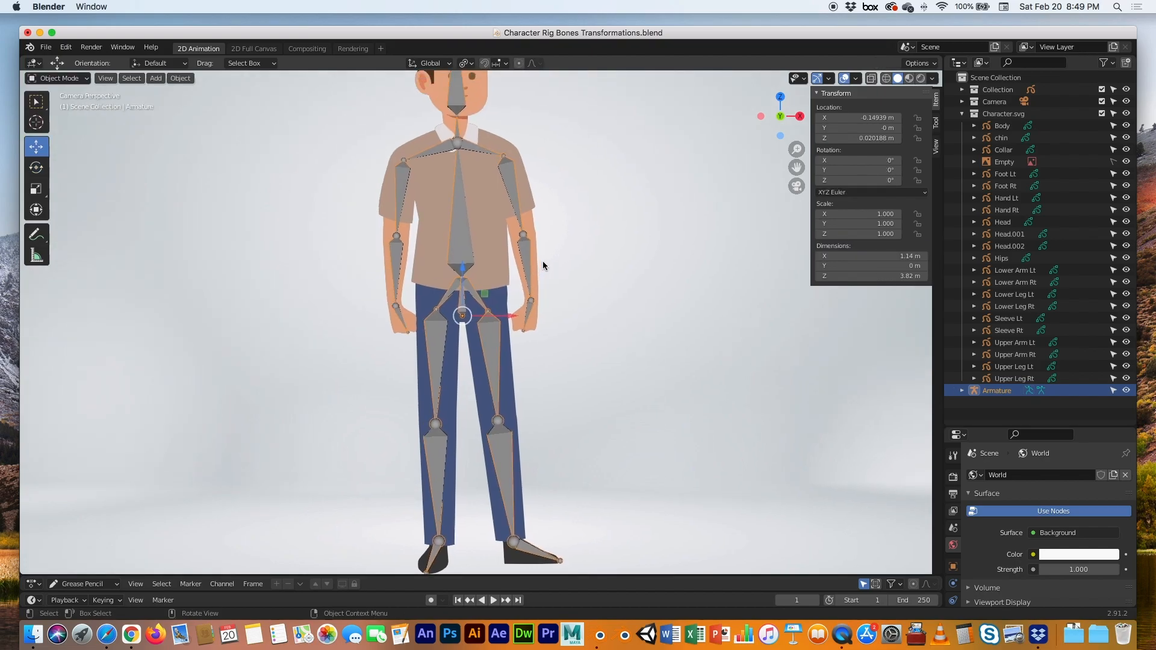
scroll(543, 261, down, 1)
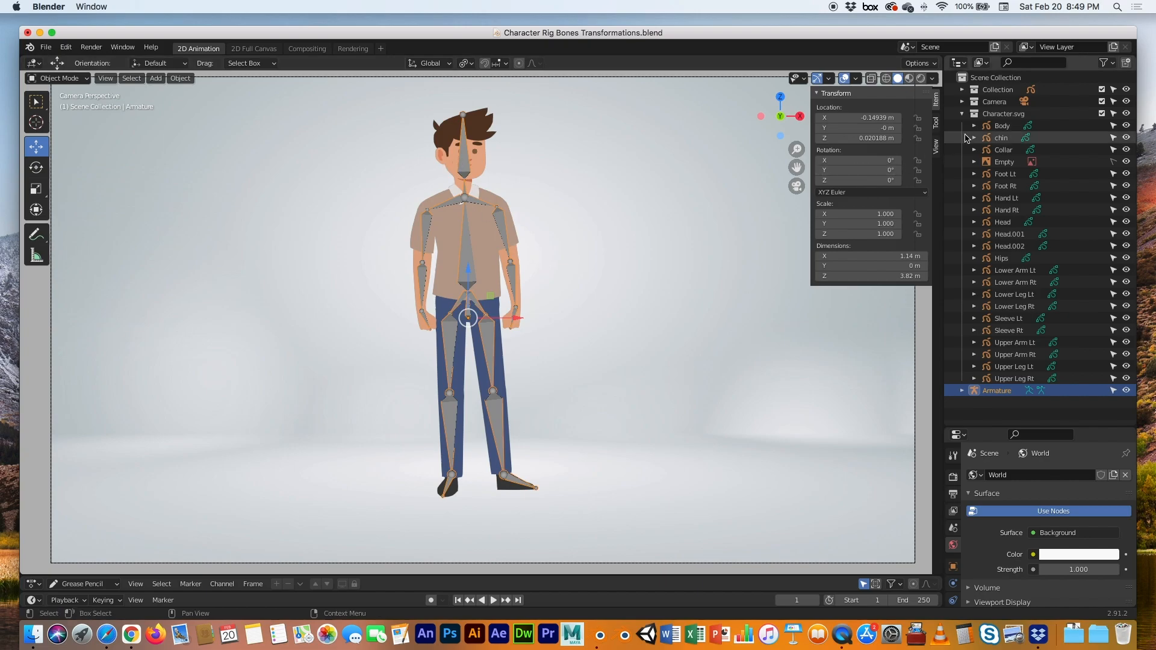
click(999, 127)
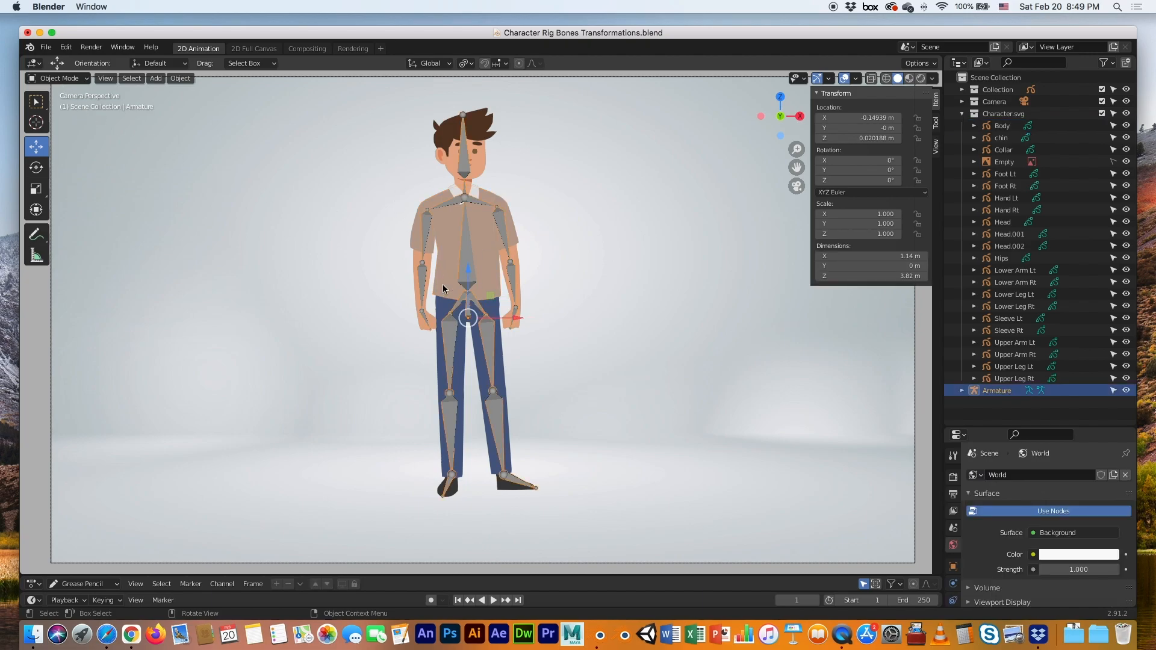
drag(467, 316, 384, 316)
key(super+z)
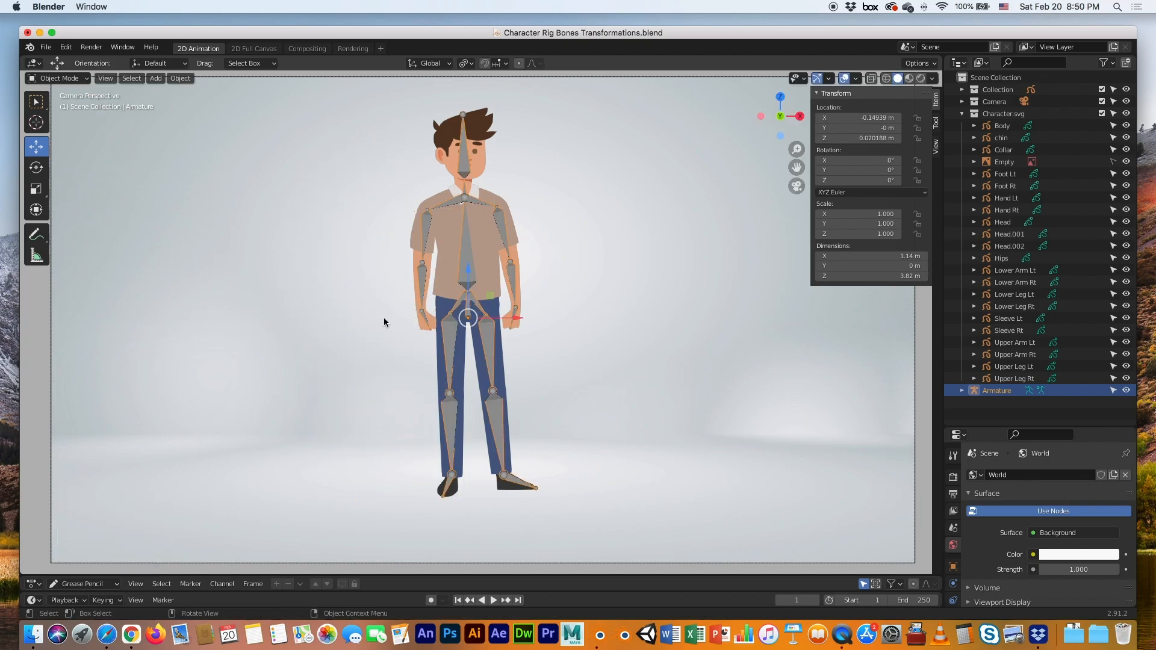
Parent Body through Upper Leg Rt to the Armature using With Empty Groups
click(1002, 126)
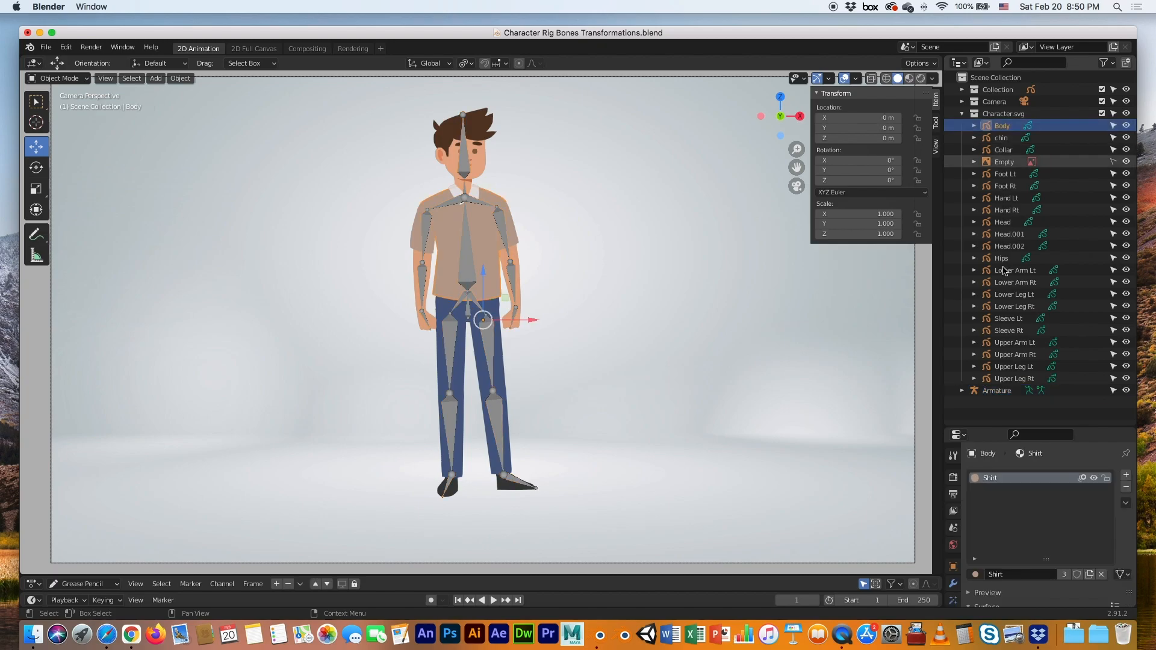
shift+click(1003, 378)
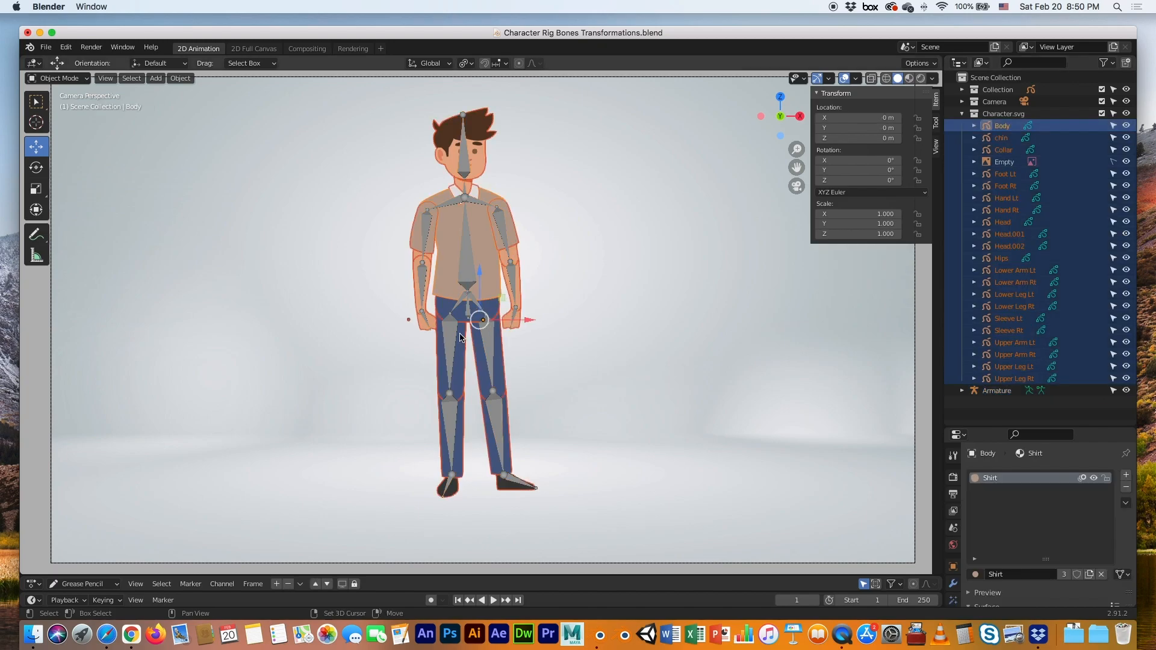
shift+click(465, 272)
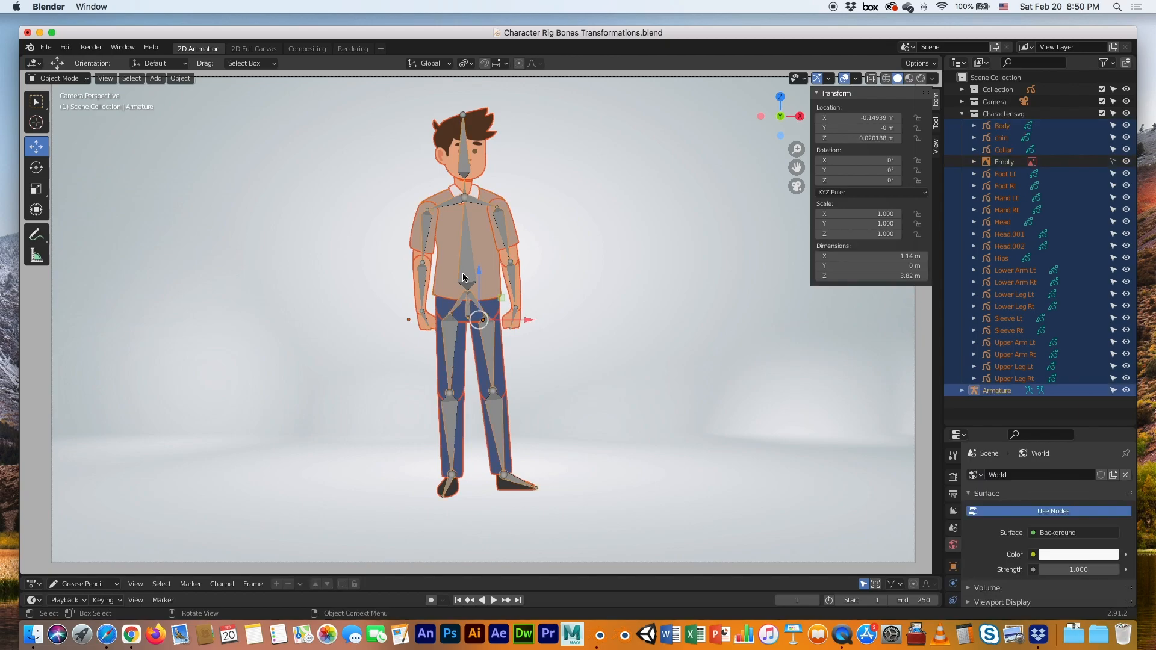
key(super+p)
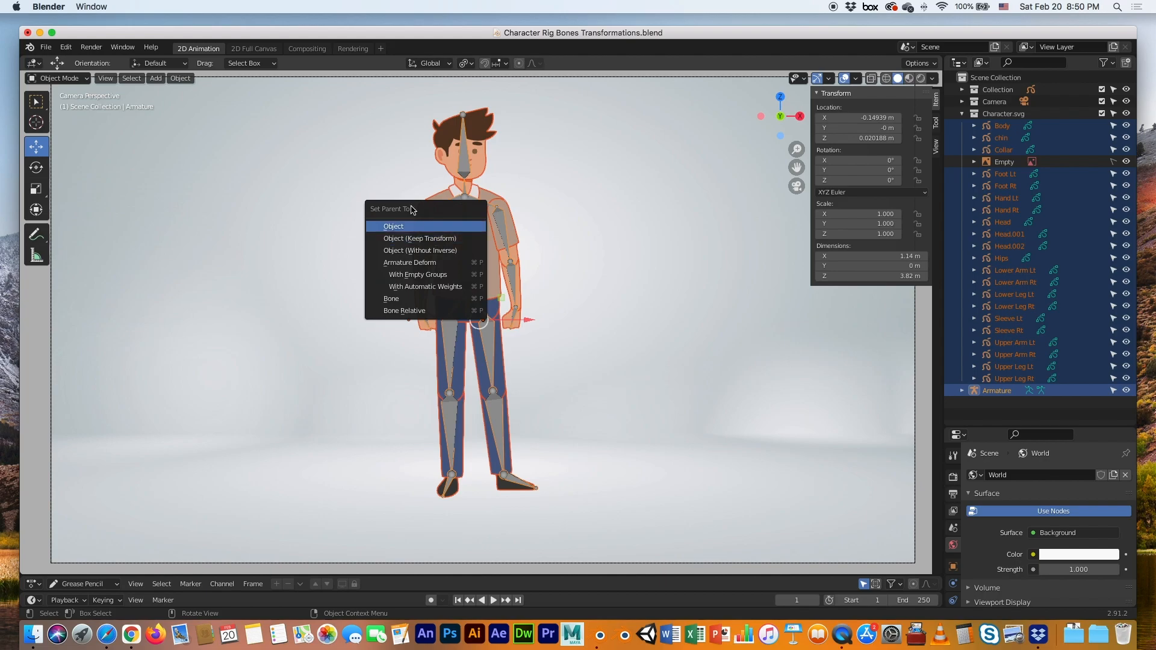
click(419, 275)
Test-move the Armature alone to confirm the parts follow, undo it, and deselect
click(649, 315)
click(464, 313)
drag(464, 319, 432, 321)
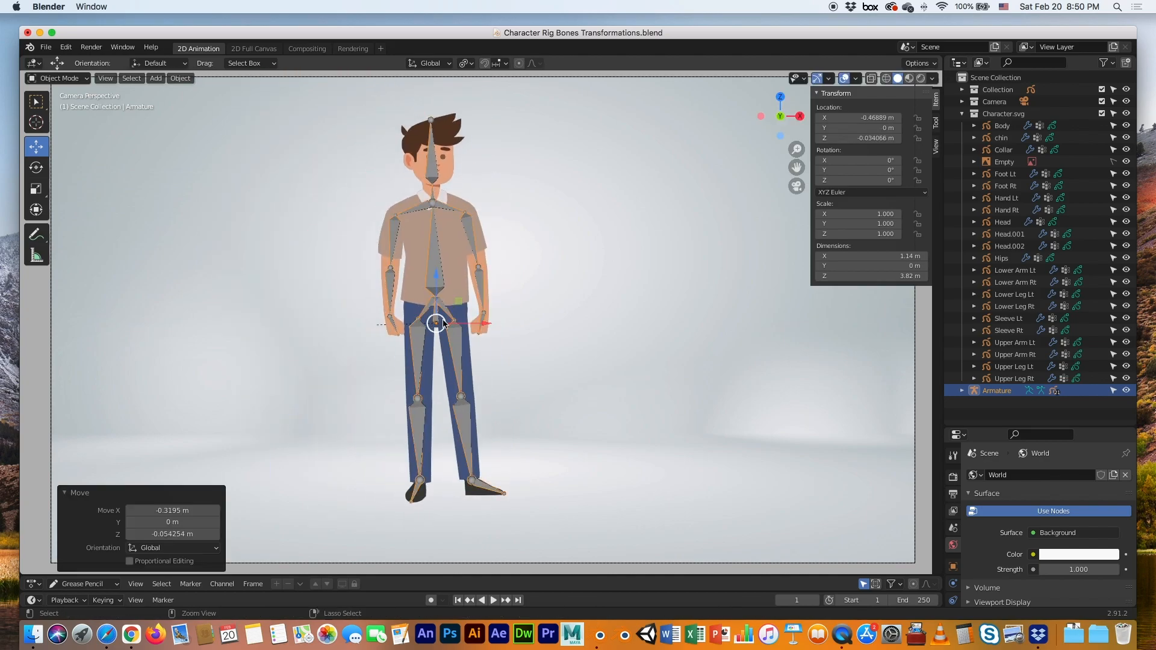
key(super+z)
click(270, 129)
In Pose Mode, test-rotate the shoulder and upper-leg bones, undo each, then deselect
click(84, 79)
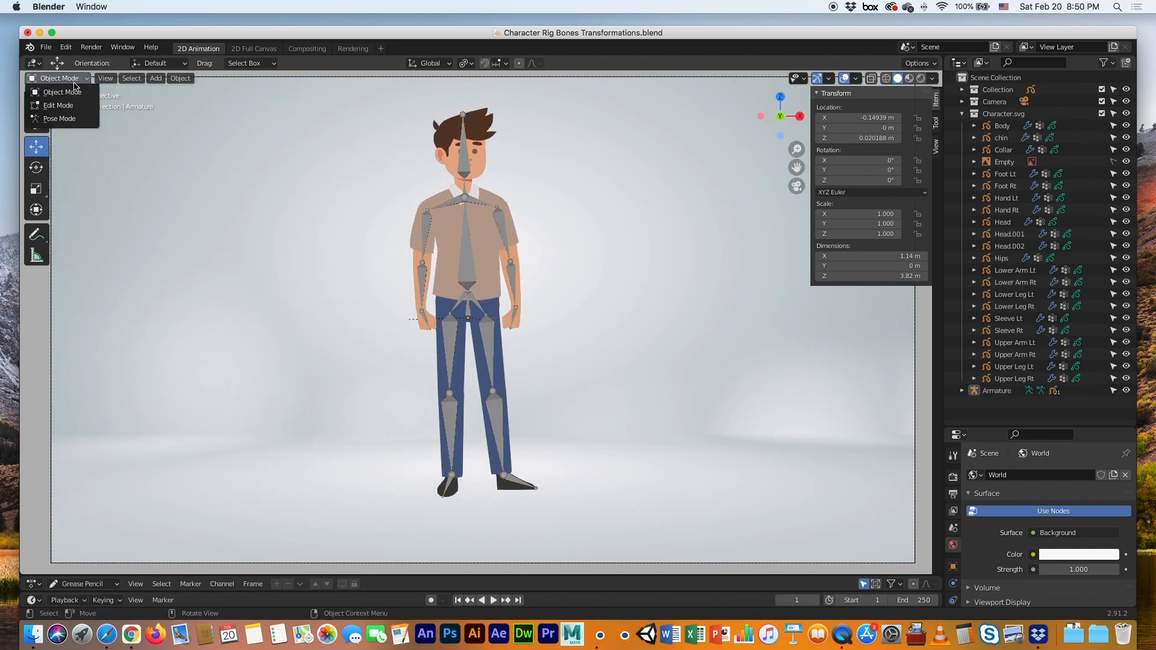
click(56, 120)
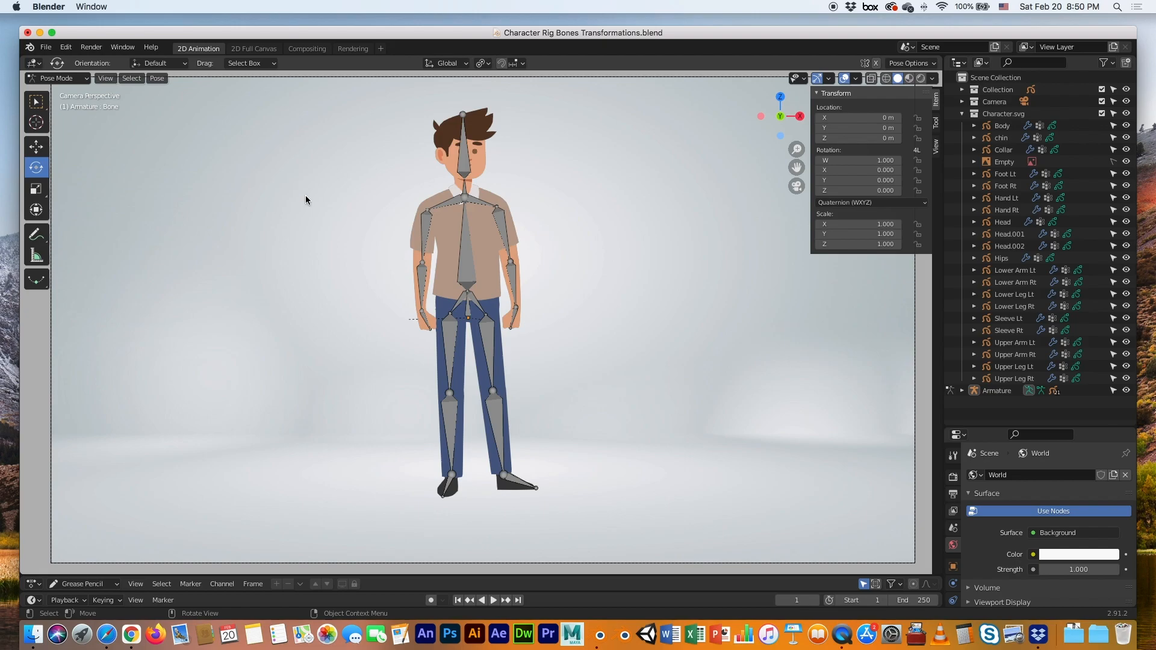
click(497, 218)
drag(529, 242, 555, 176)
key(super+z)
click(497, 347)
drag(520, 347, 544, 307)
key(super+z)
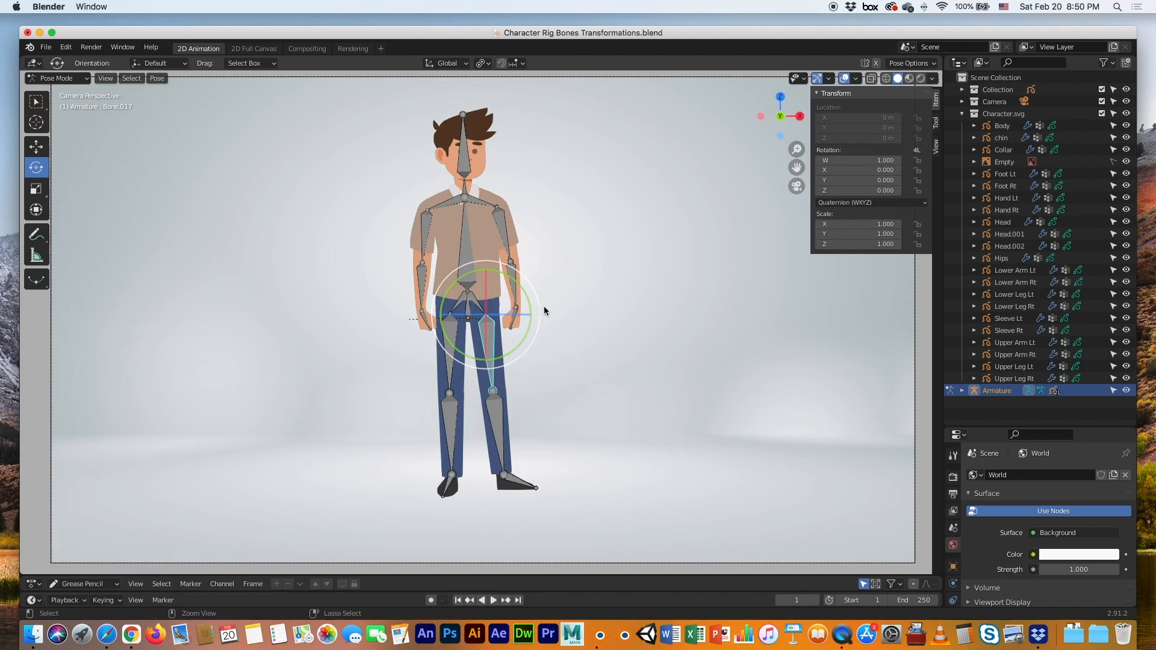
click(590, 297)
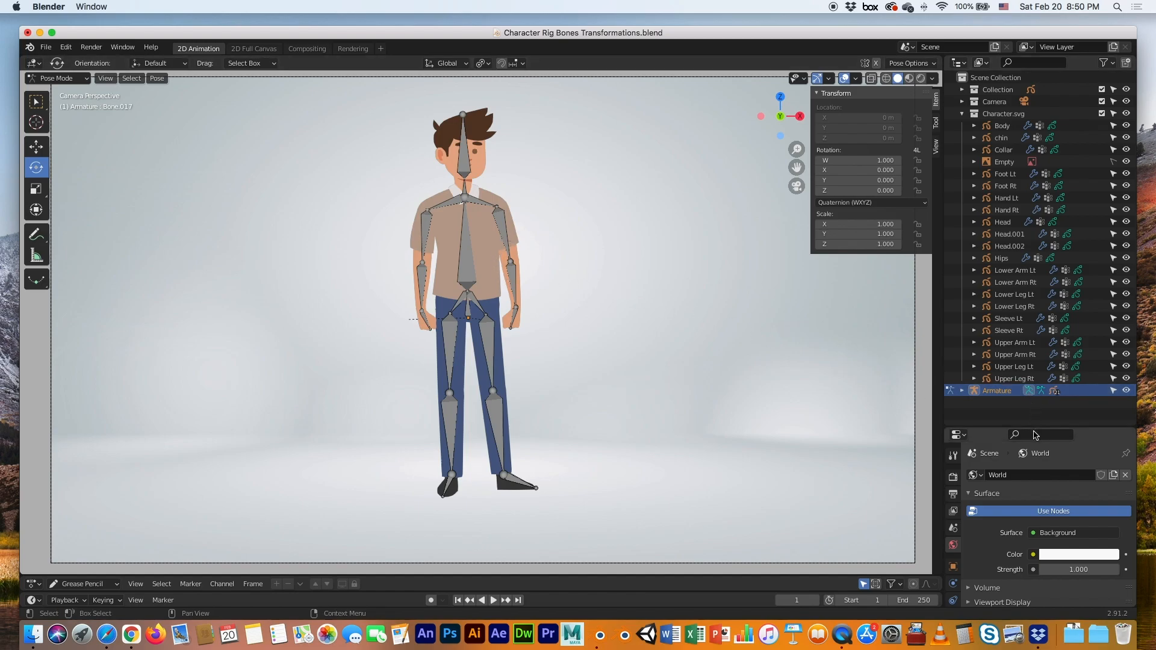
Enlarge the Properties editor, put the armature in Edit Mode and show the Bone tab
drag(1034, 427, 1046, 125)
click(953, 315)
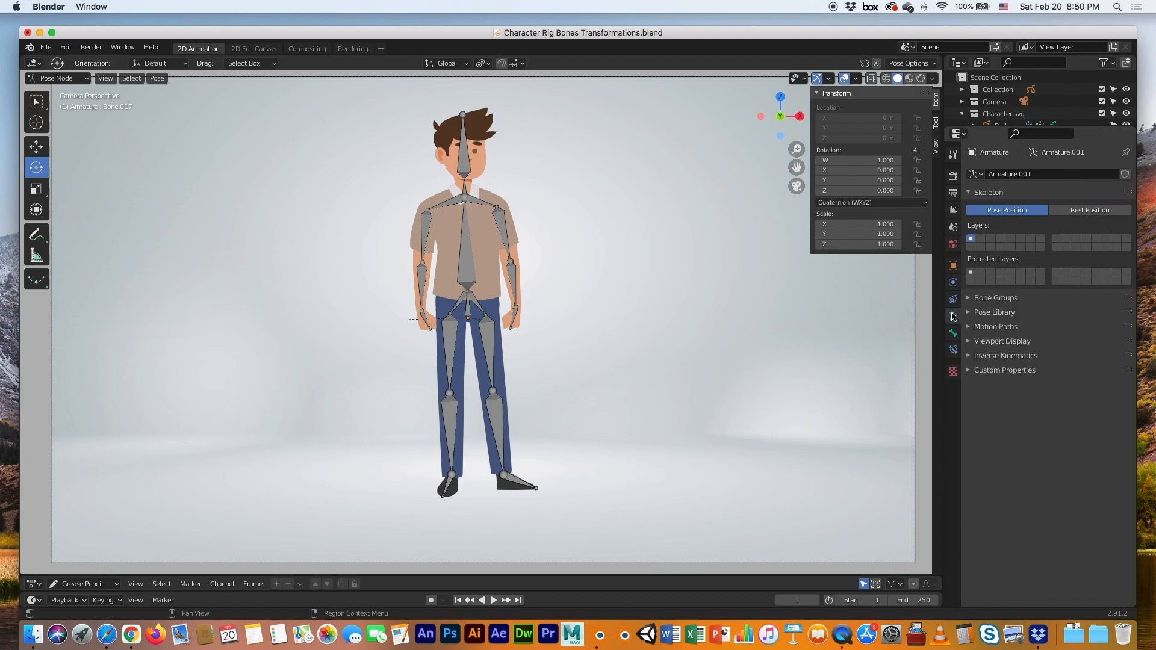
click(953, 333)
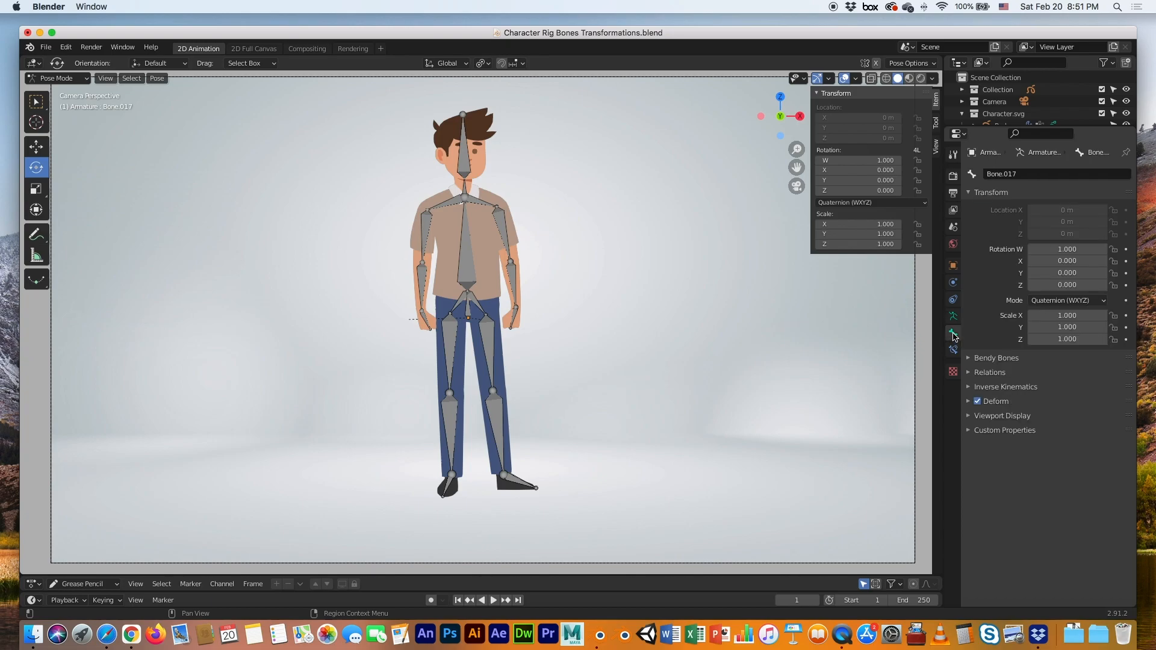
click(952, 316)
click(61, 78)
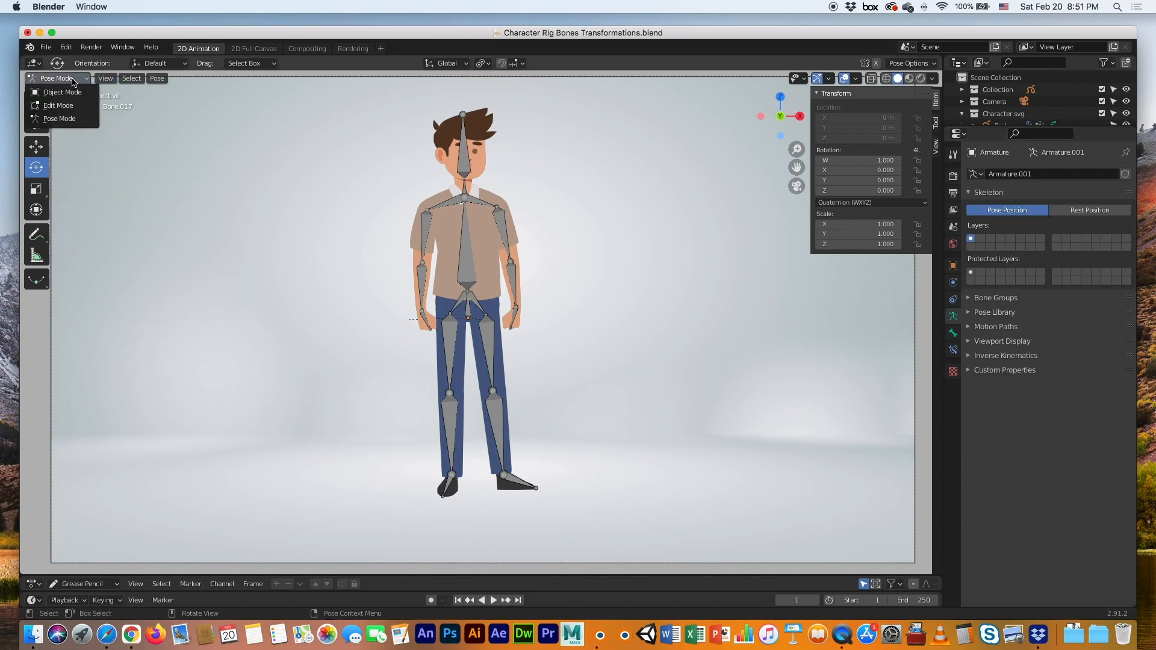
click(58, 105)
click(471, 273)
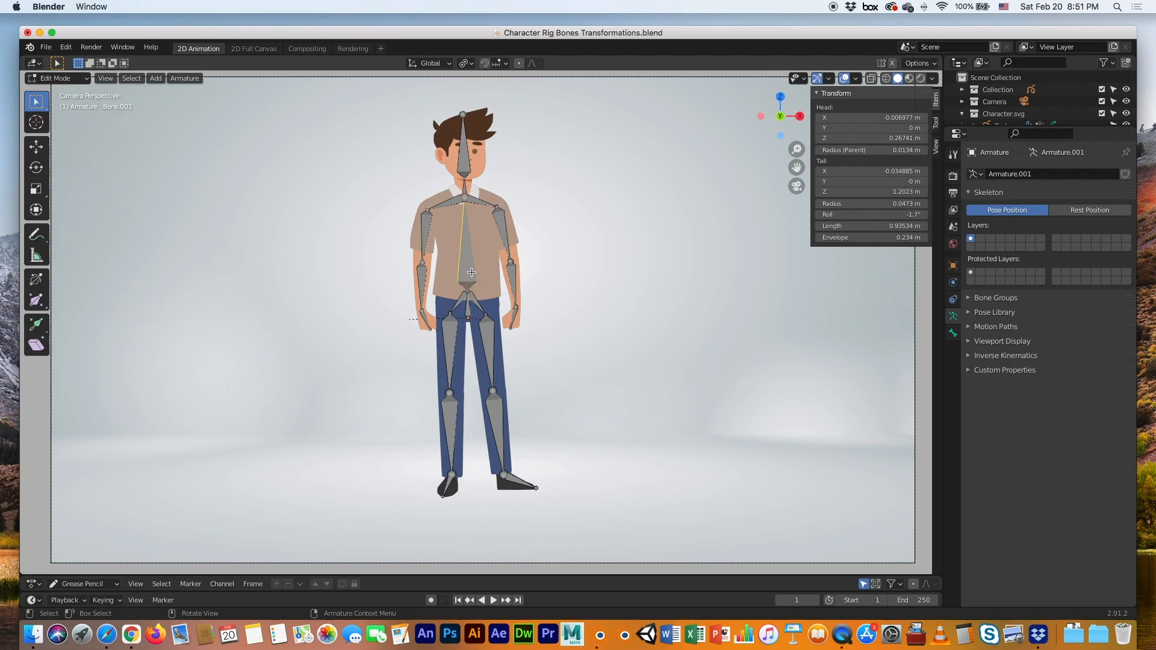
click(953, 333)
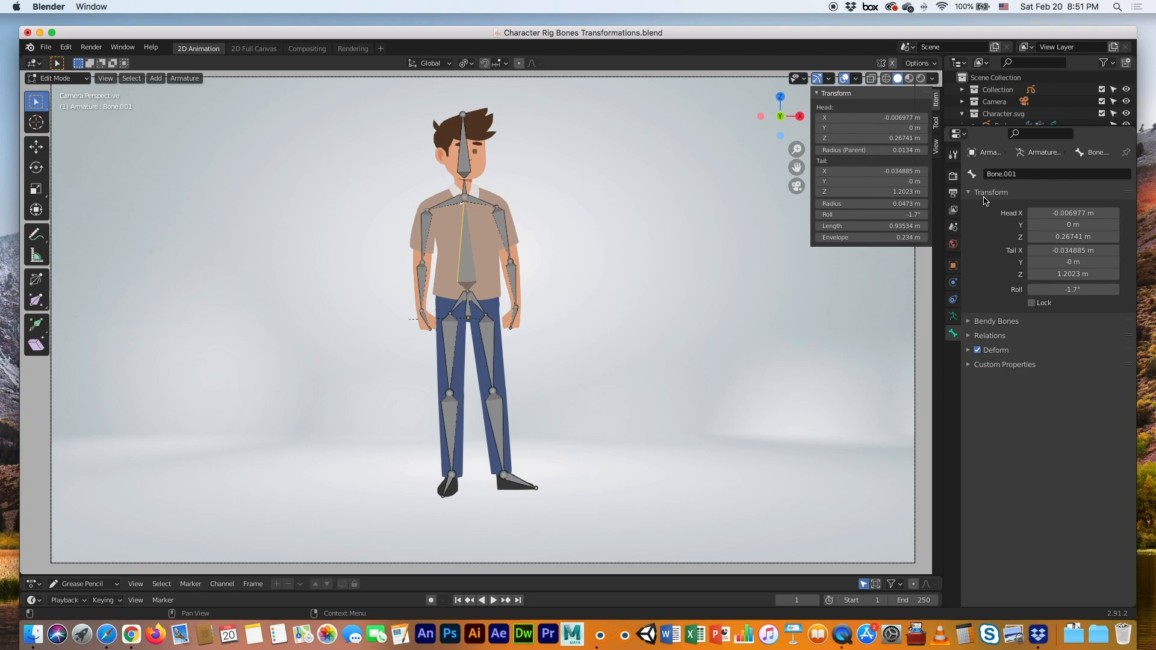
Rename the pelvis bone to Main Hip and the spine bone to Body
click(466, 313)
text(Ma)
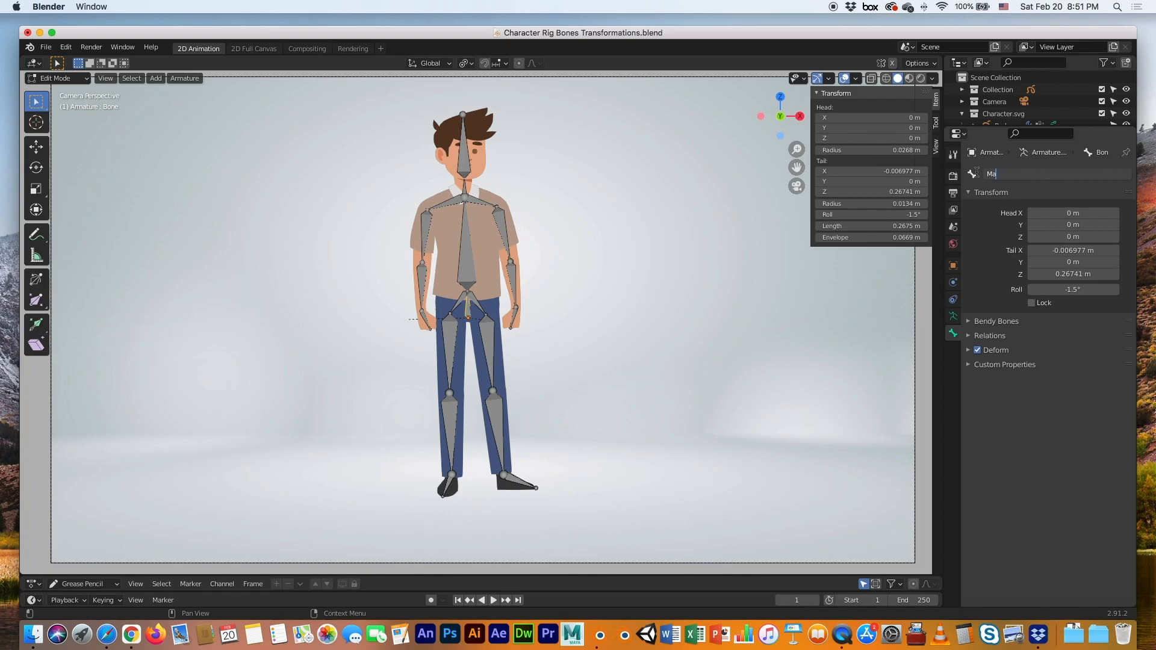
text(ni Hip)
key(Return)
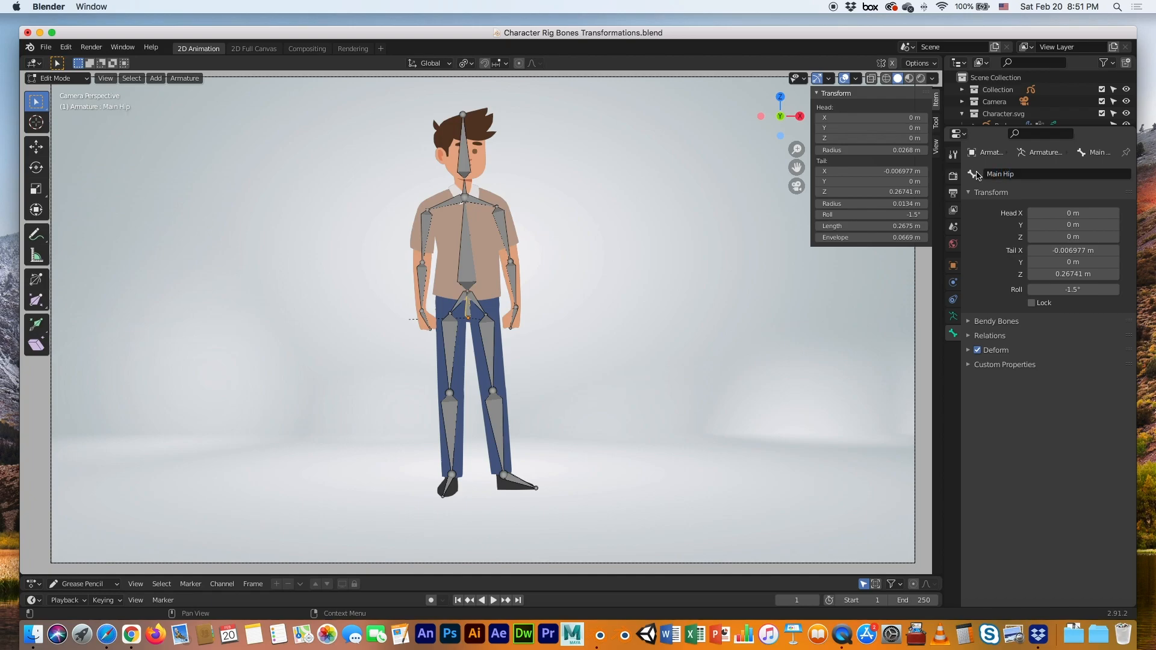
click(473, 271)
click(1029, 173)
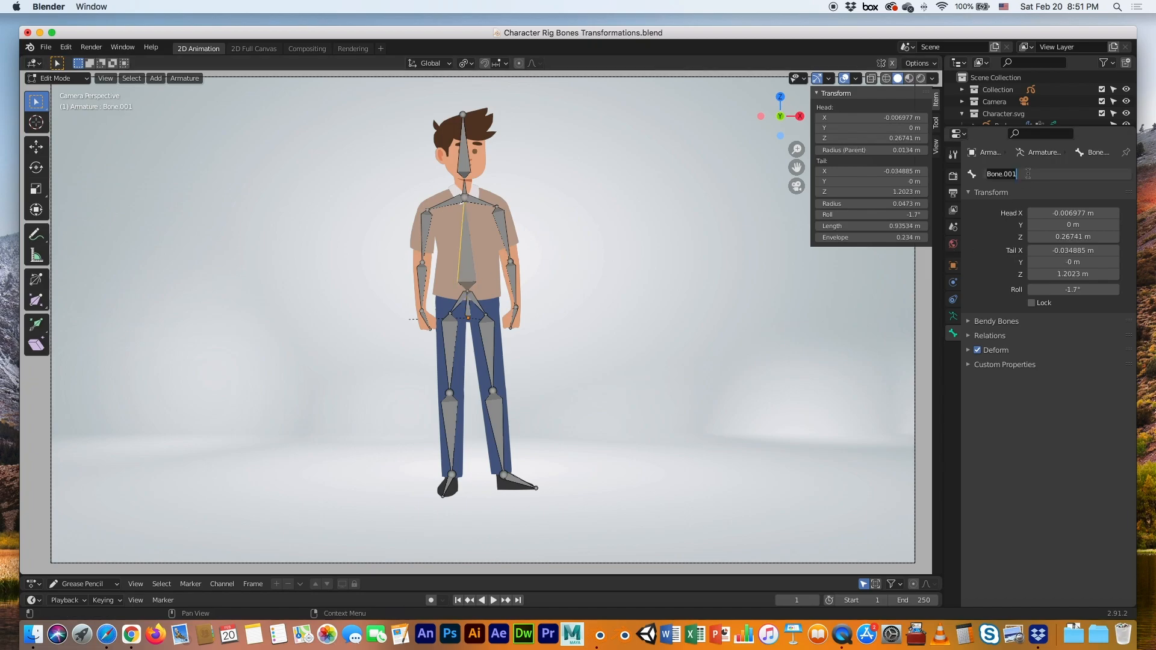
text(Body)
key(Return)
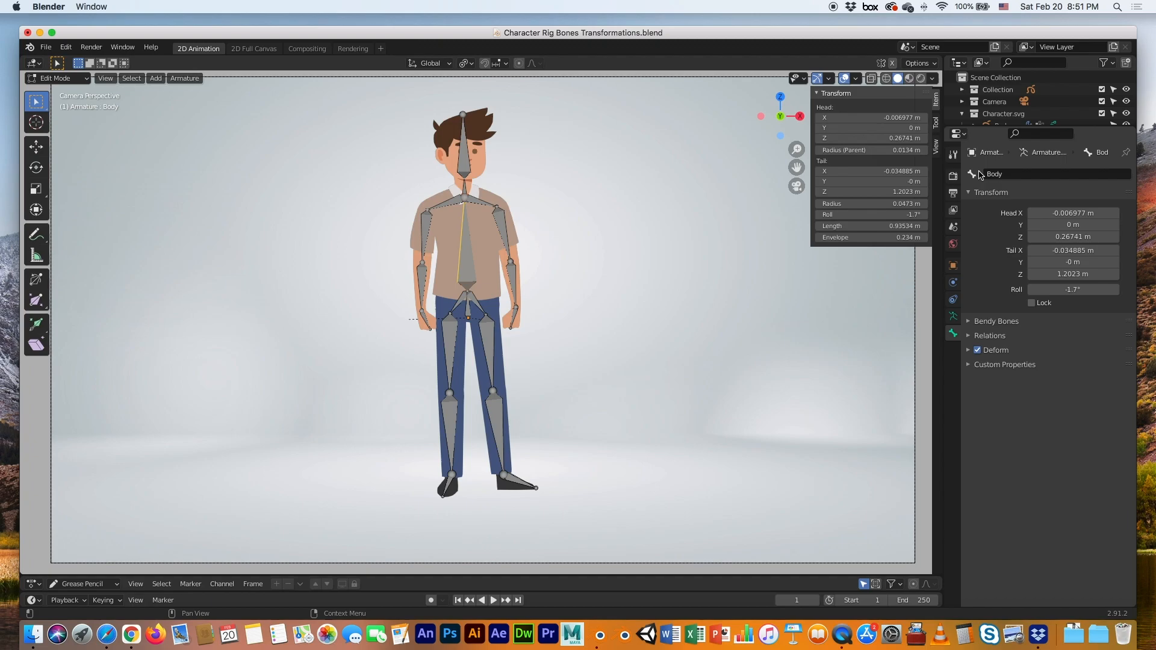
Rename the neck bone to Neck and the head bone to Head
click(464, 188)
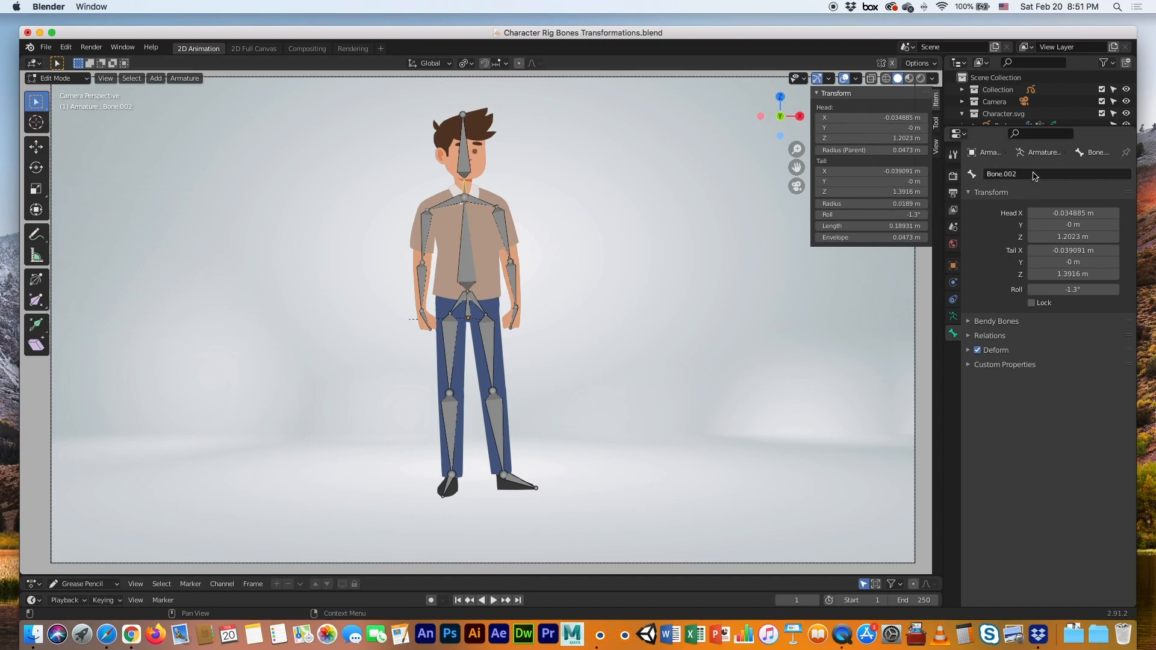
click(990, 173)
text(Ne)
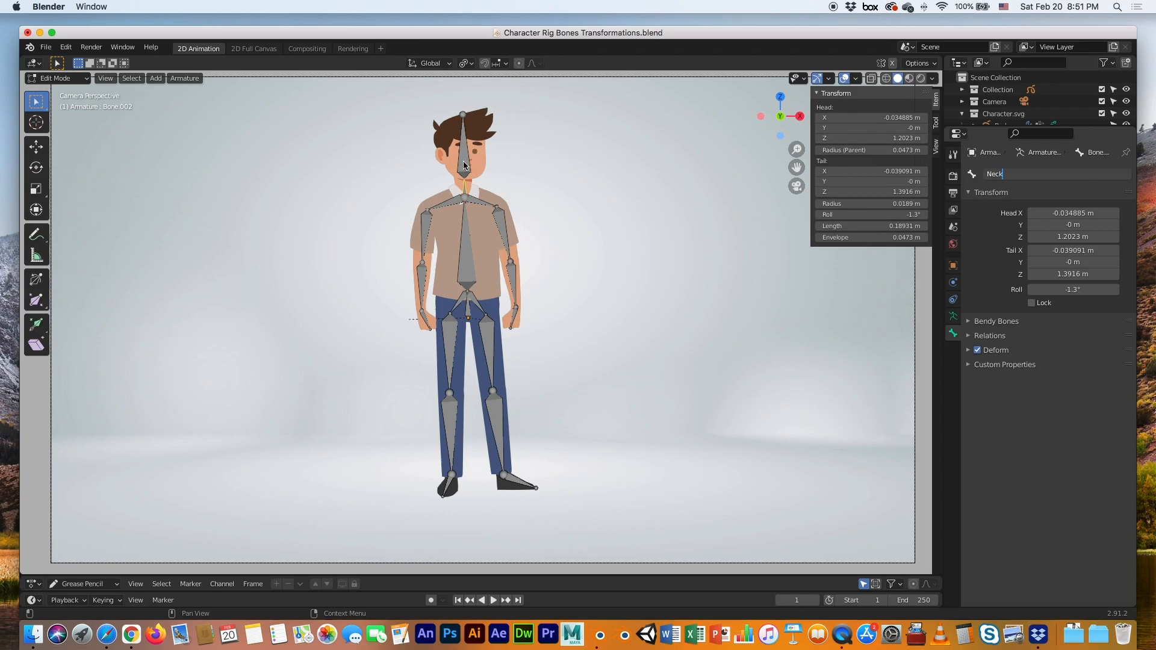
text(ck)
key(Return)
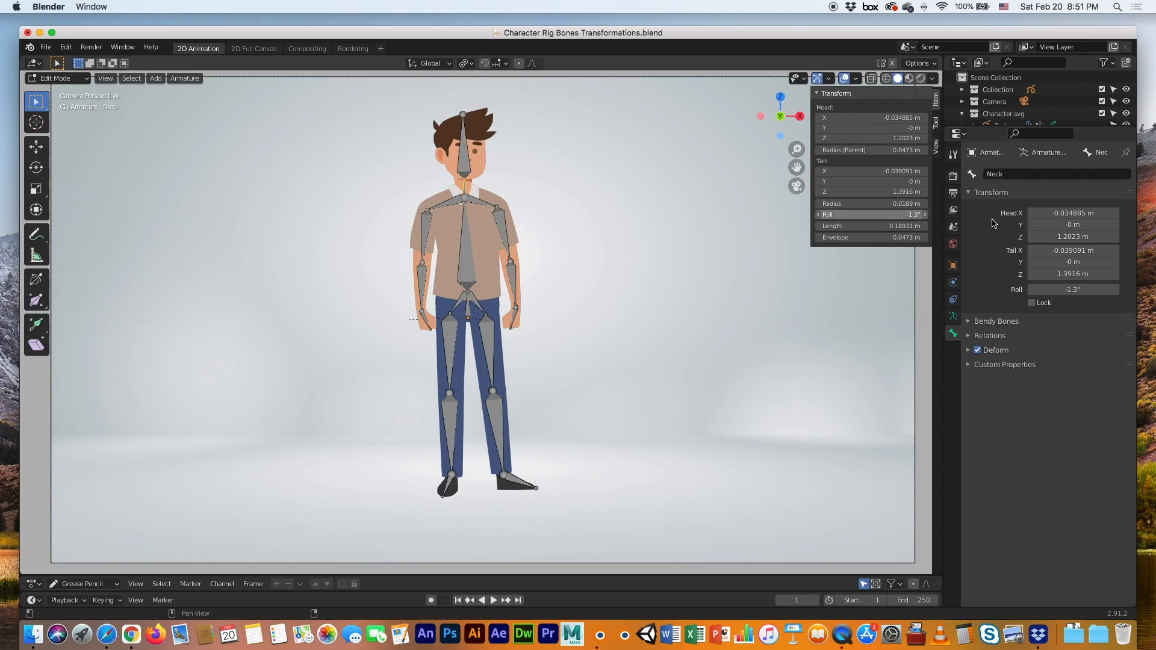
click(465, 167)
click(1029, 173)
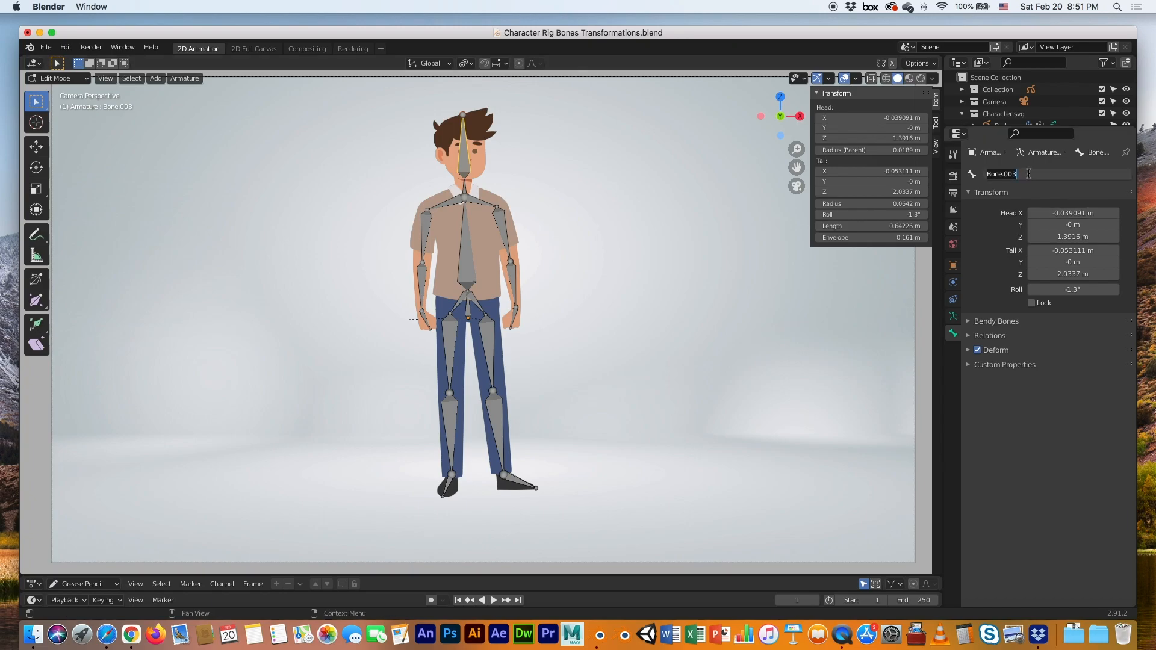
text(Head)
key(Return)
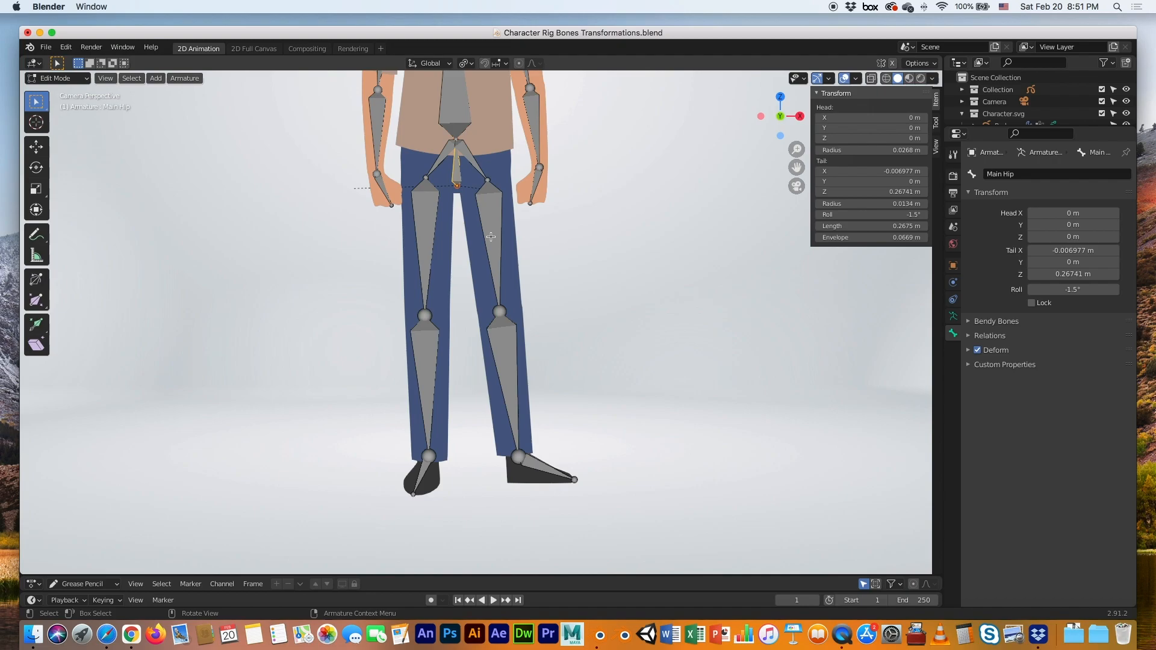
Rename the left hip and thigh bones to Hip Lt and Leg Upper Lt
click(473, 161)
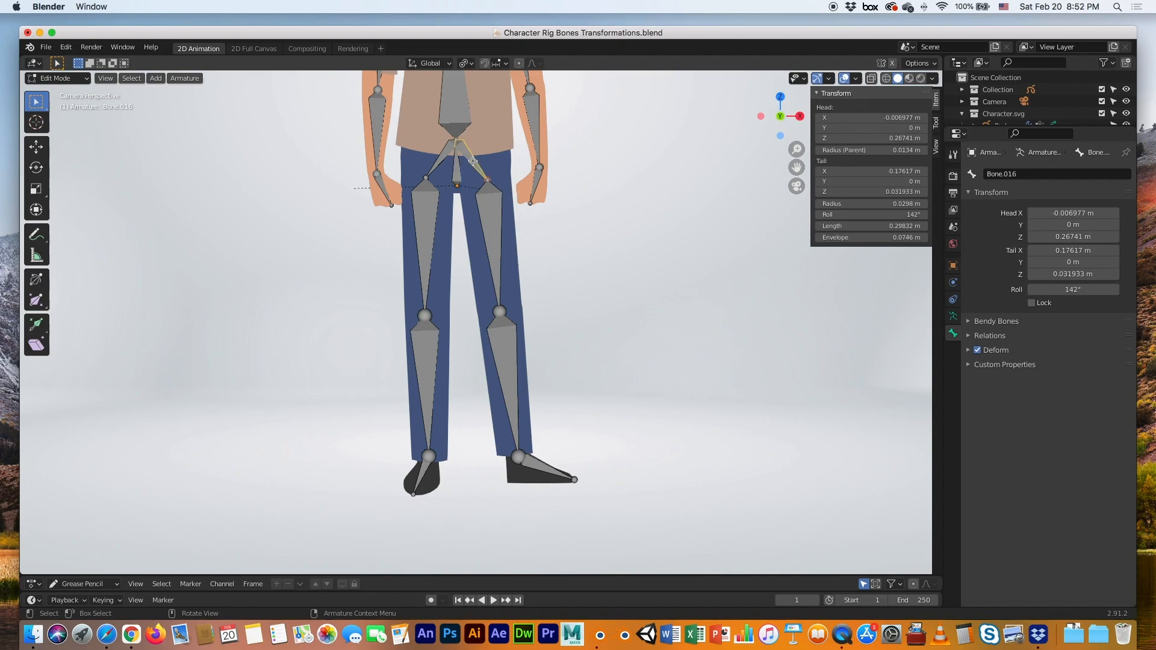
click(1019, 175)
text(Hip)
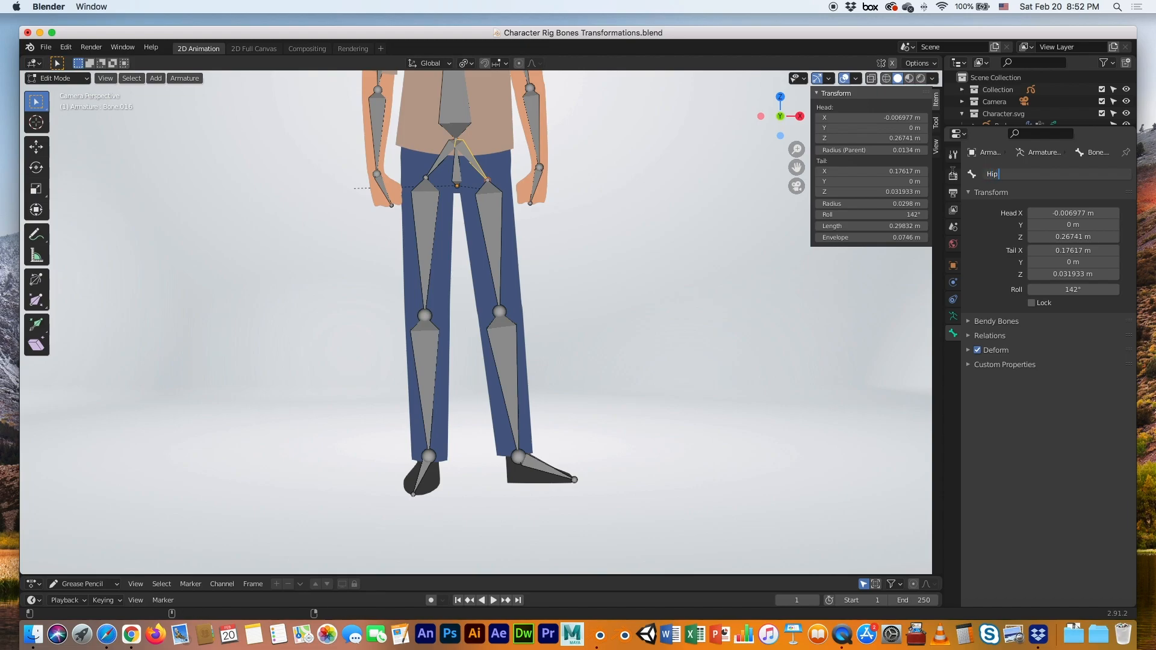
text( Lt)
key(Return)
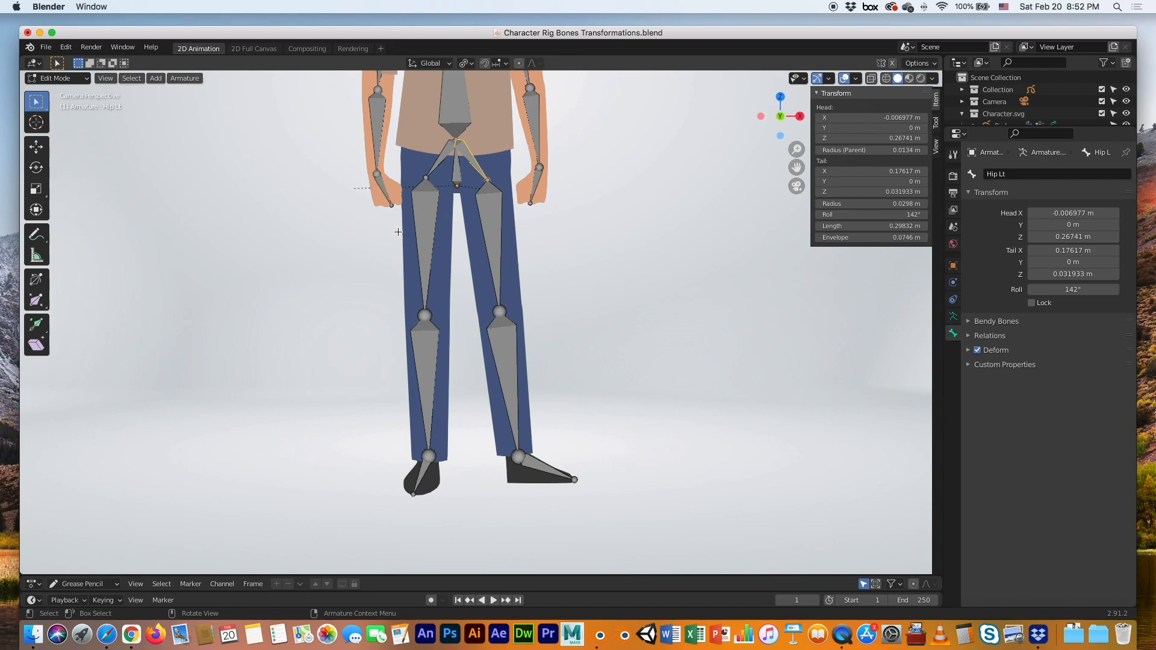
click(493, 222)
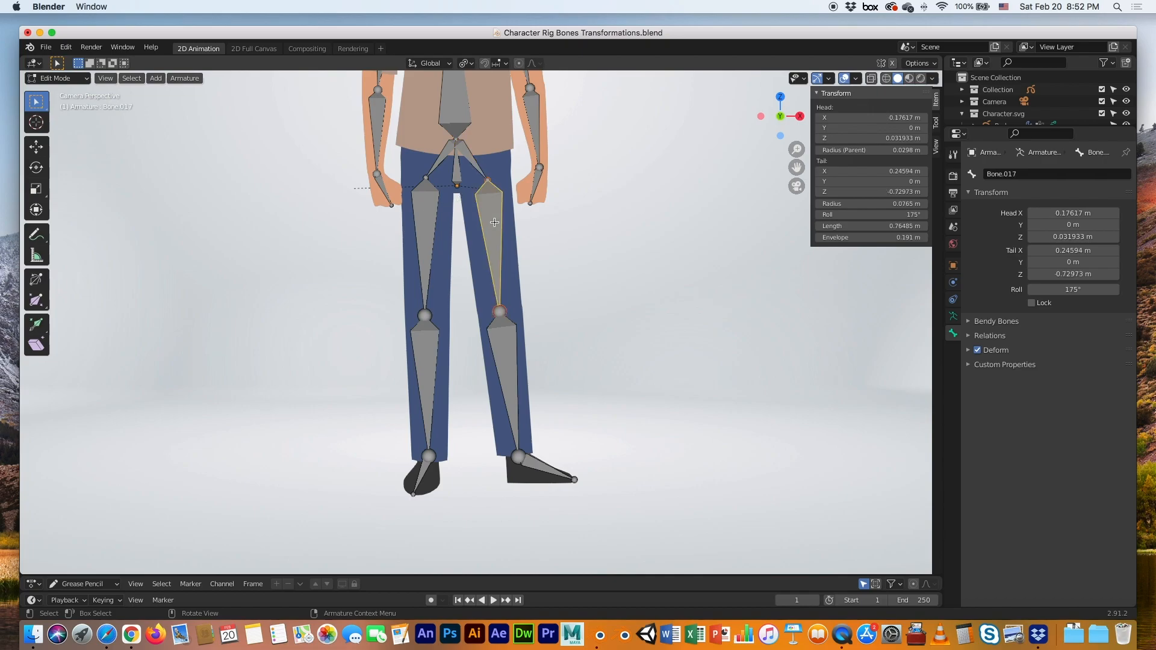
click(994, 176)
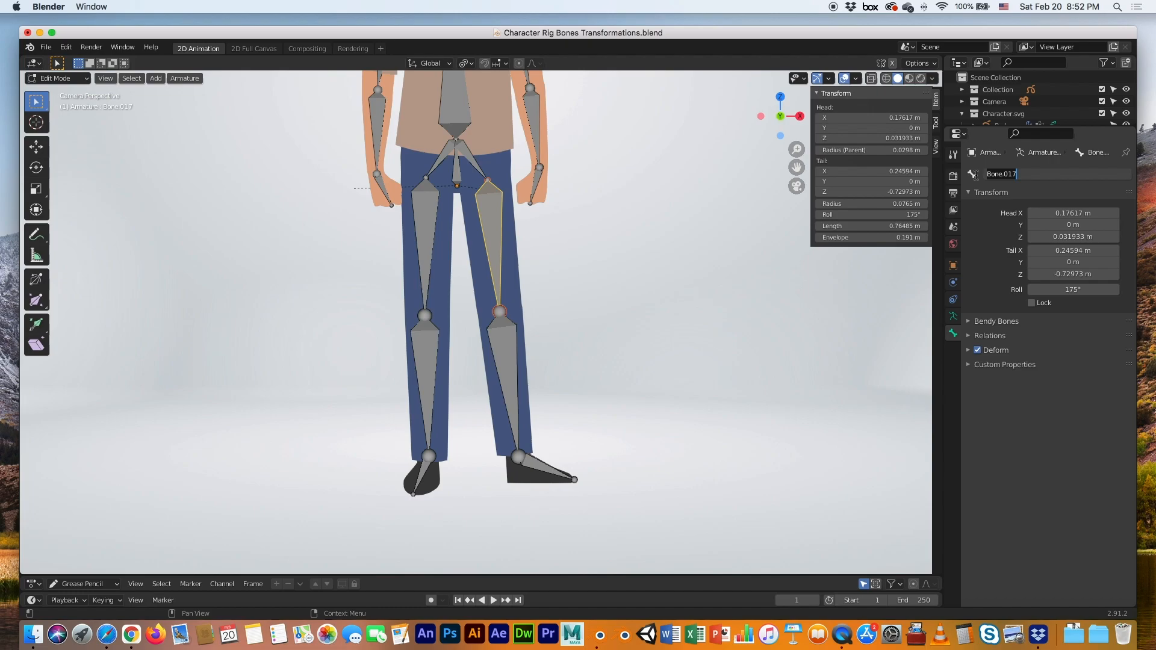
text(Leg Upper Lt)
key(Return)
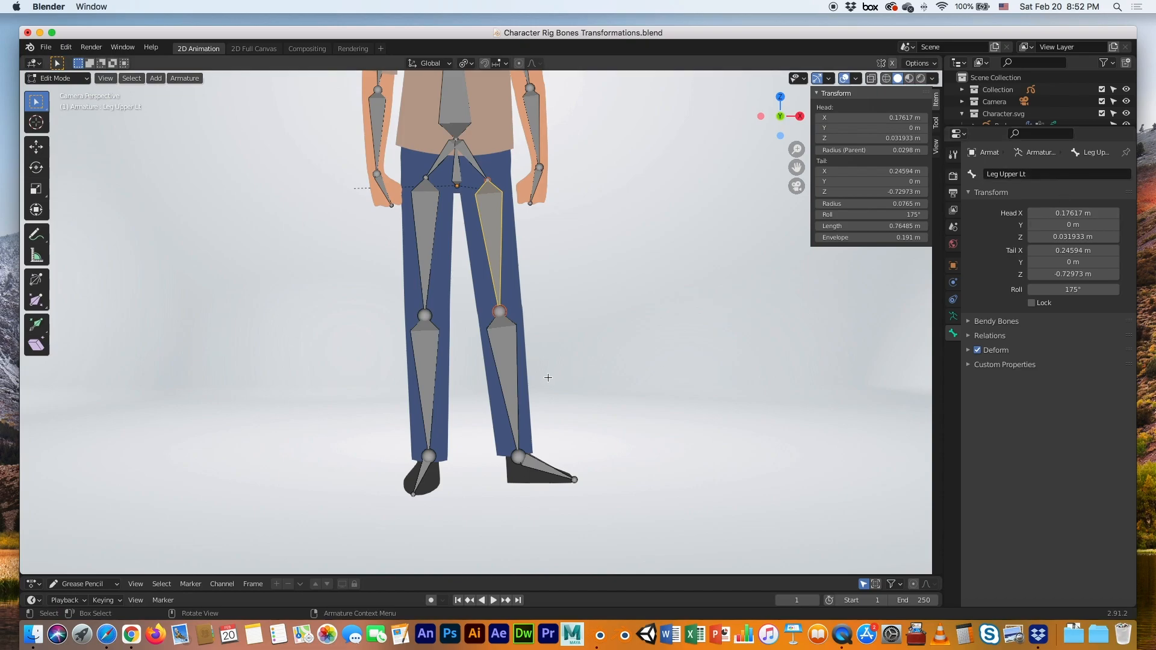
Rename the left lower leg and foot bones to Leg Lower Lt and Foot Lt
click(512, 361)
click(1023, 174)
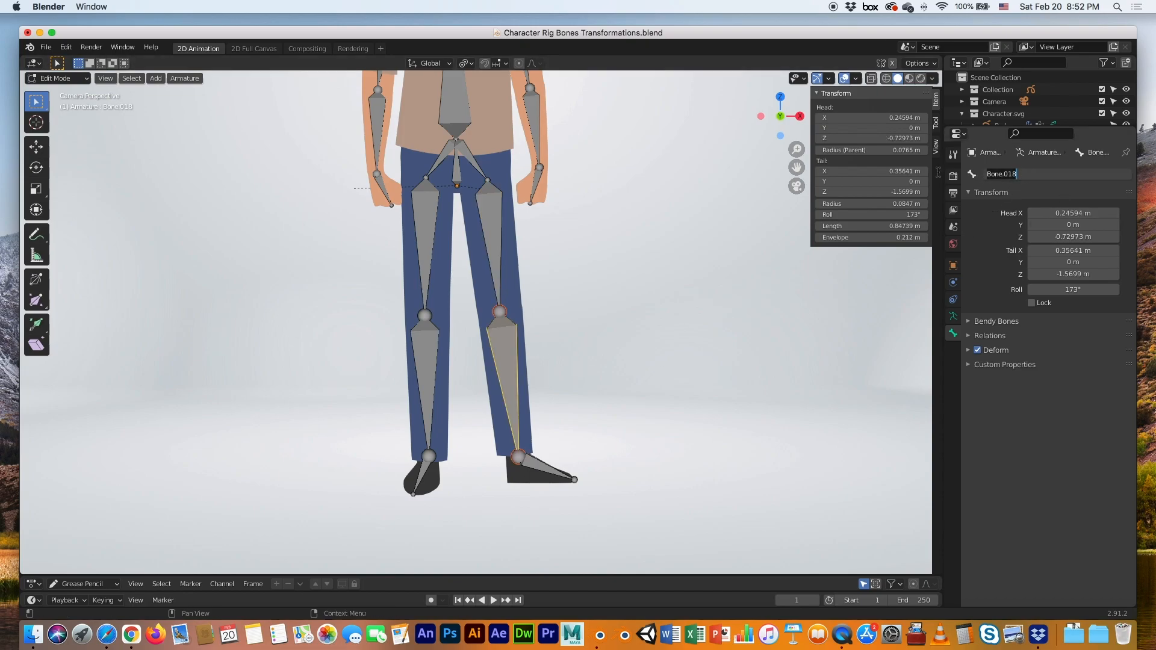
text(Leg Lo)
text(t)
key(Return)
click(536, 464)
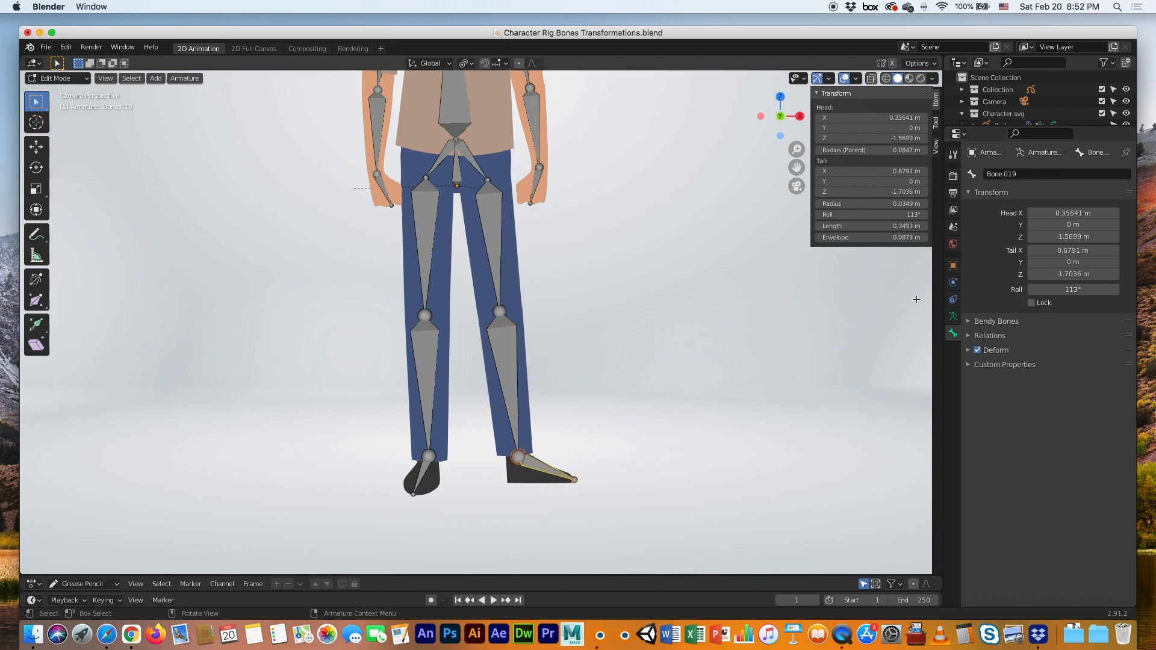
click(1026, 174)
text(Foot Lt)
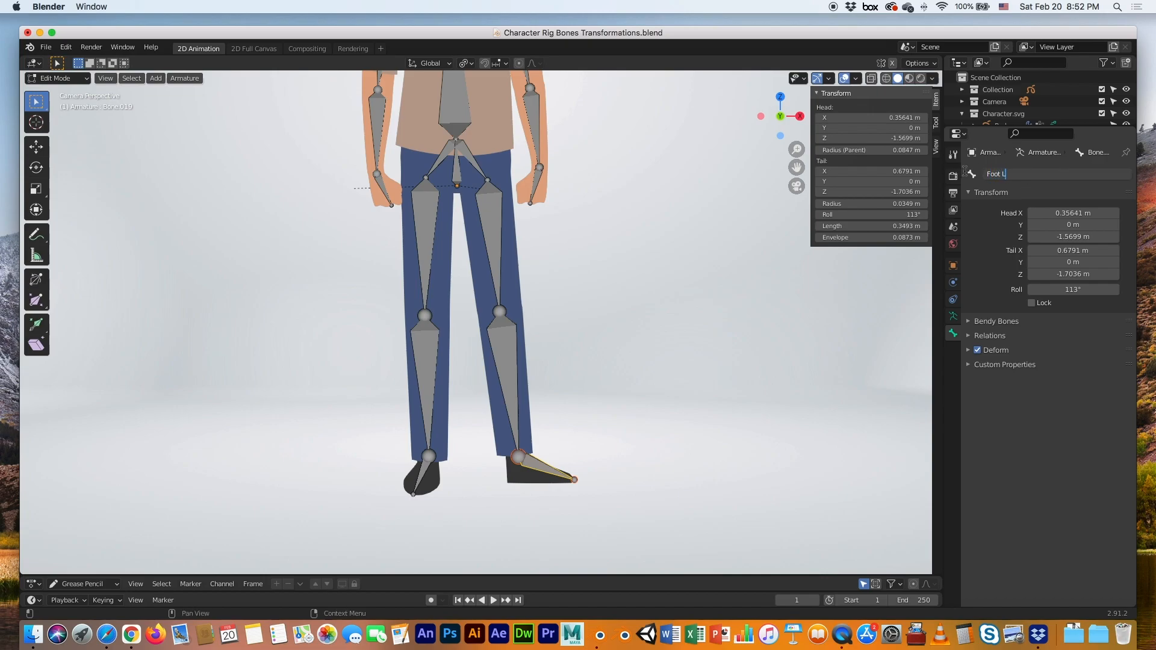
key(Return)
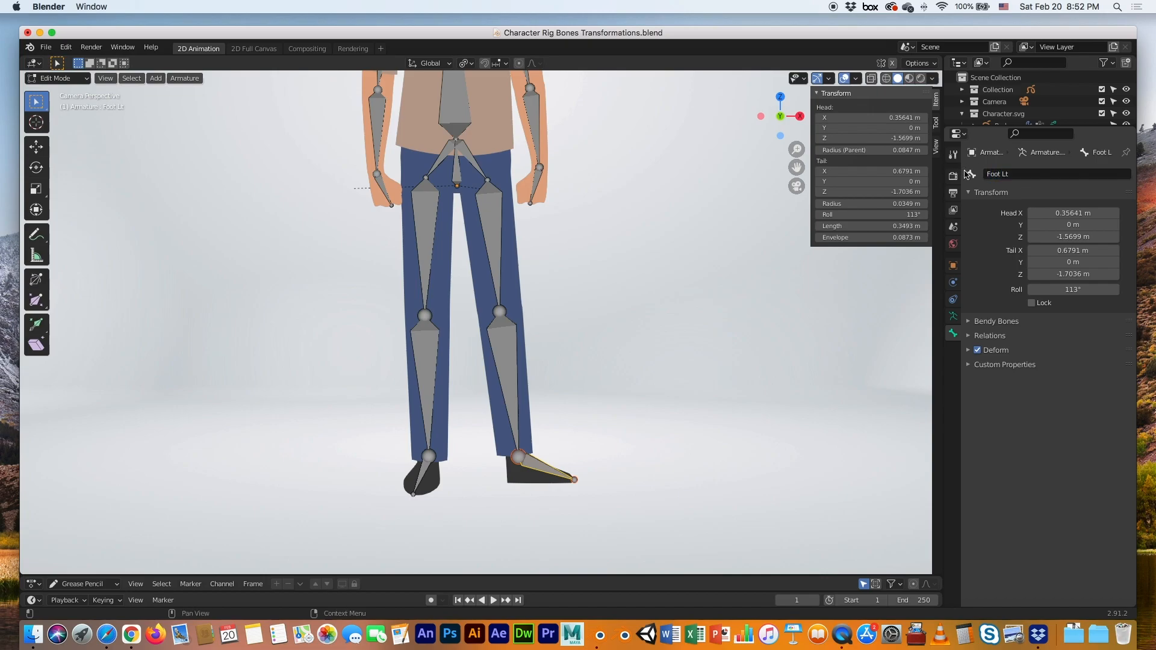
Rename the right hip and thigh bones to Hip Rt and Leg Upper Rt
click(443, 158)
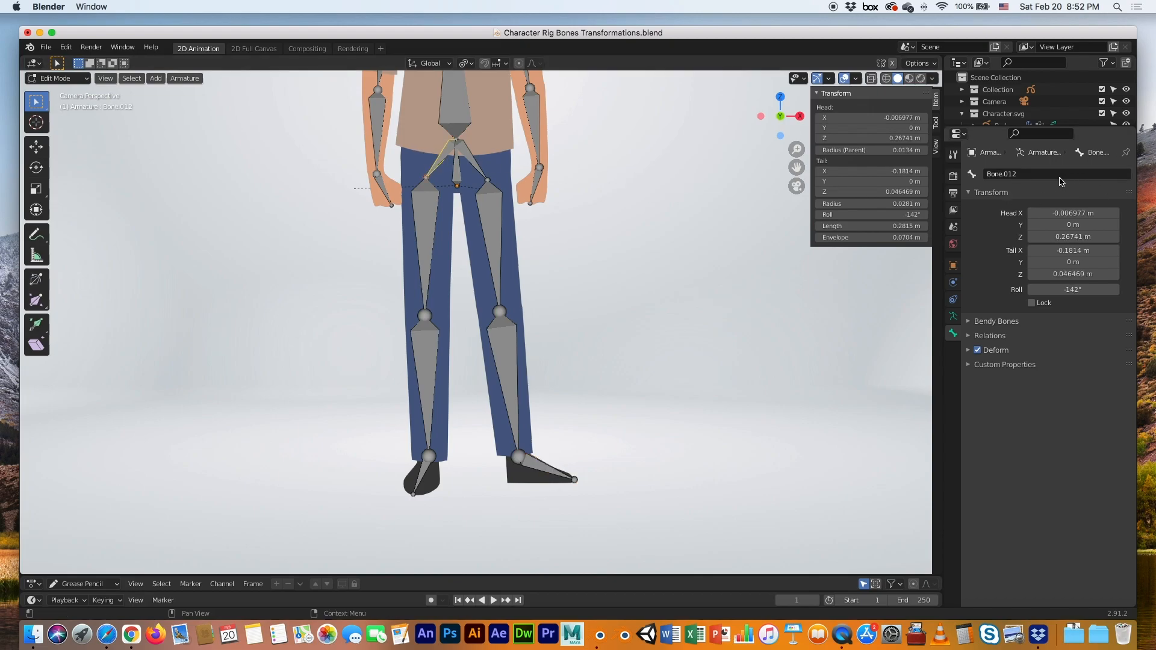
click(1023, 174)
text(Hi)
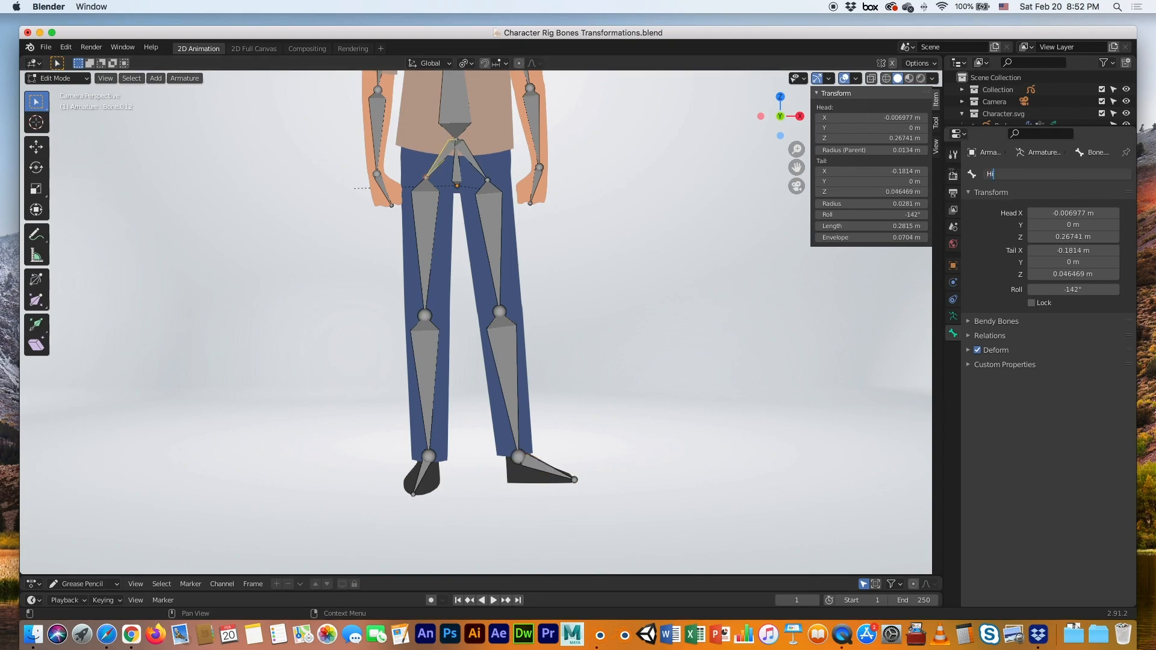
text(p Rt)
key(Return)
click(438, 207)
double_click(1024, 173)
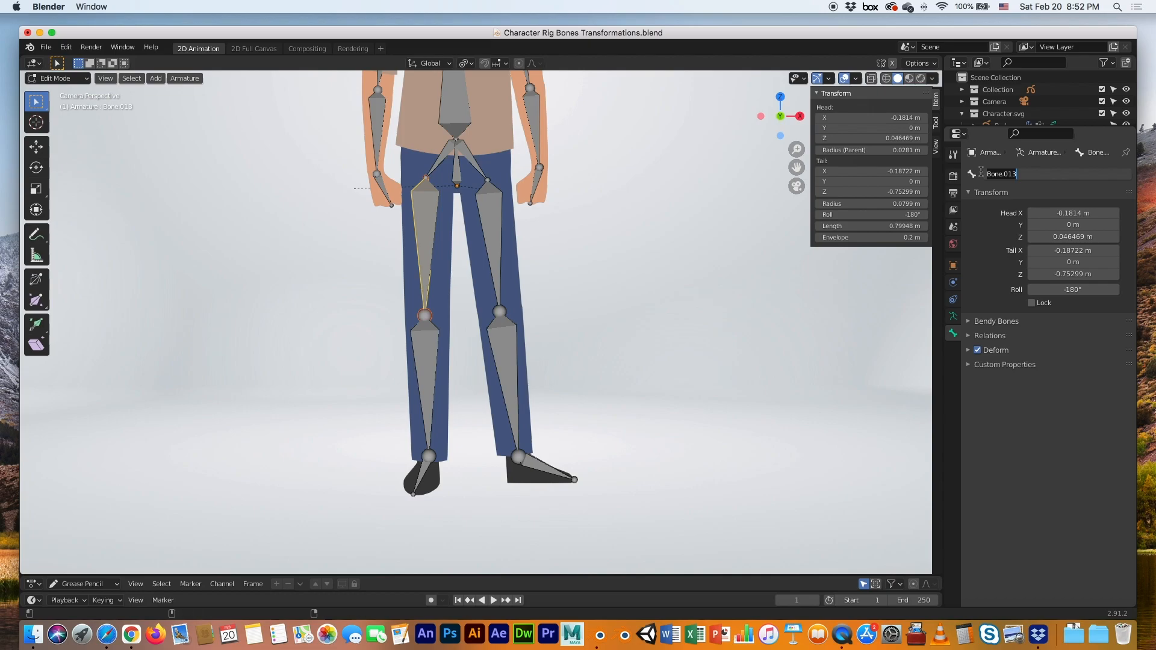
text(Leg Upper Rt)
key(Return)
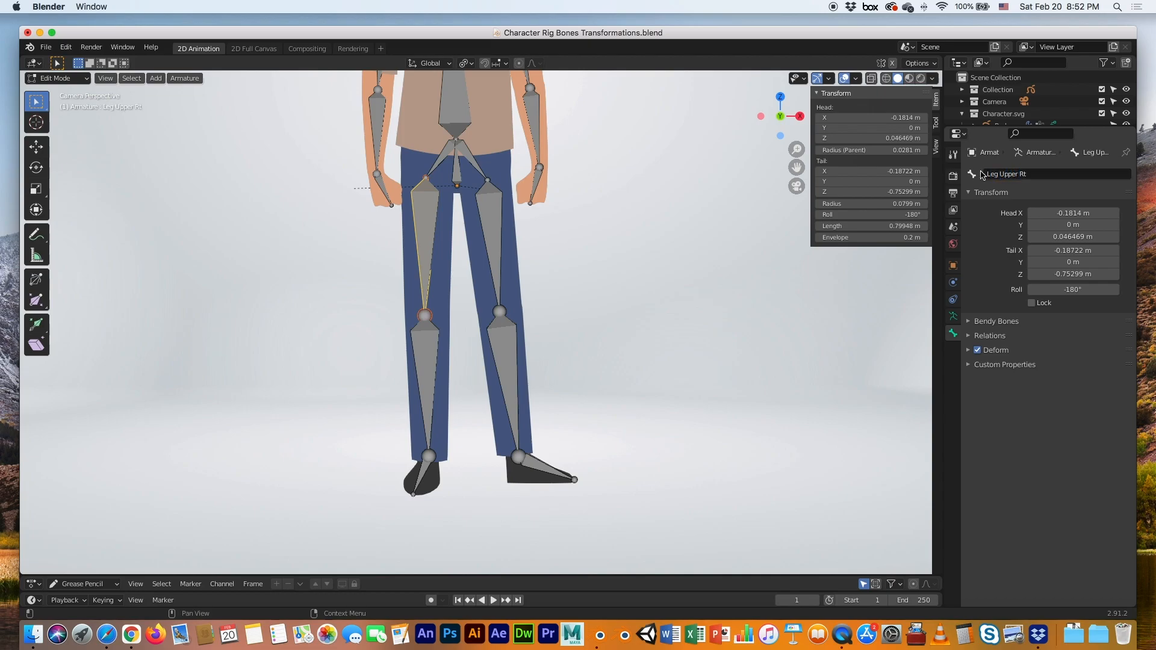
Rename the right lower leg and foot bones to Leg Lower Rt and Foot Rt
click(430, 357)
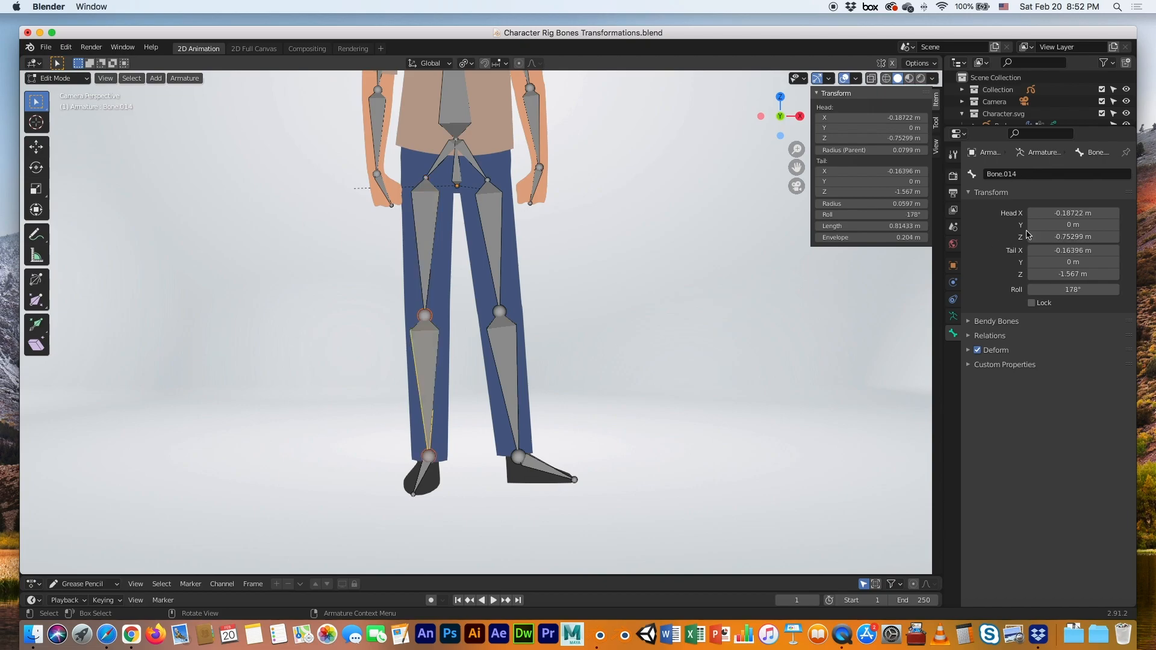
click(1033, 175)
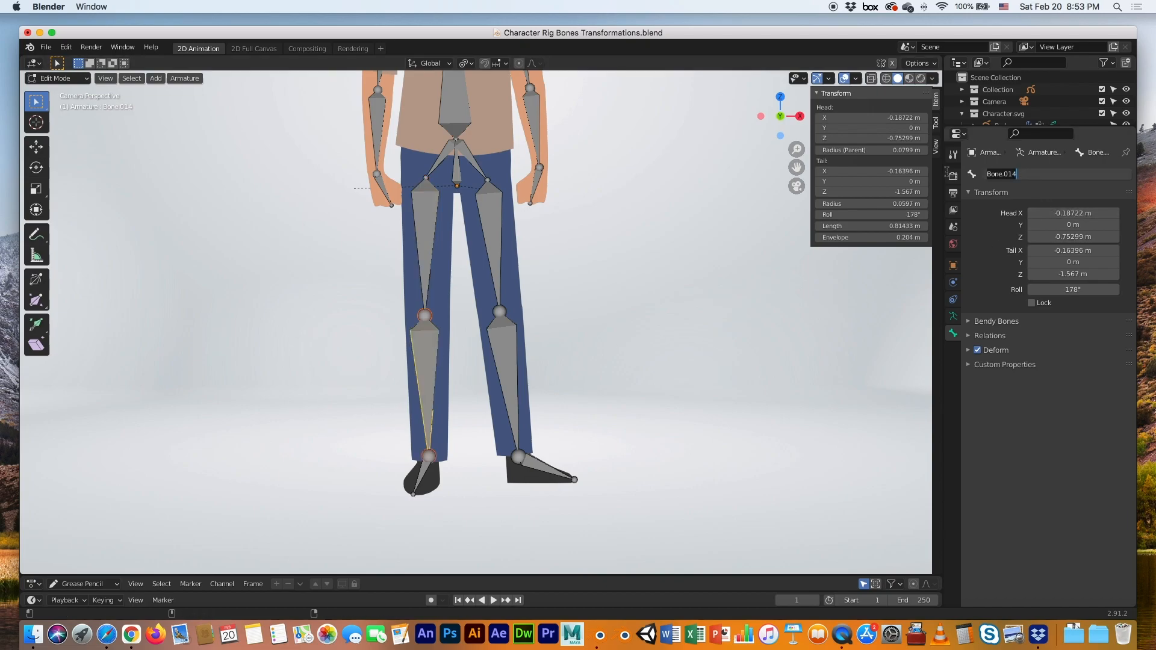
text(Leg Lower Rt)
key(Return)
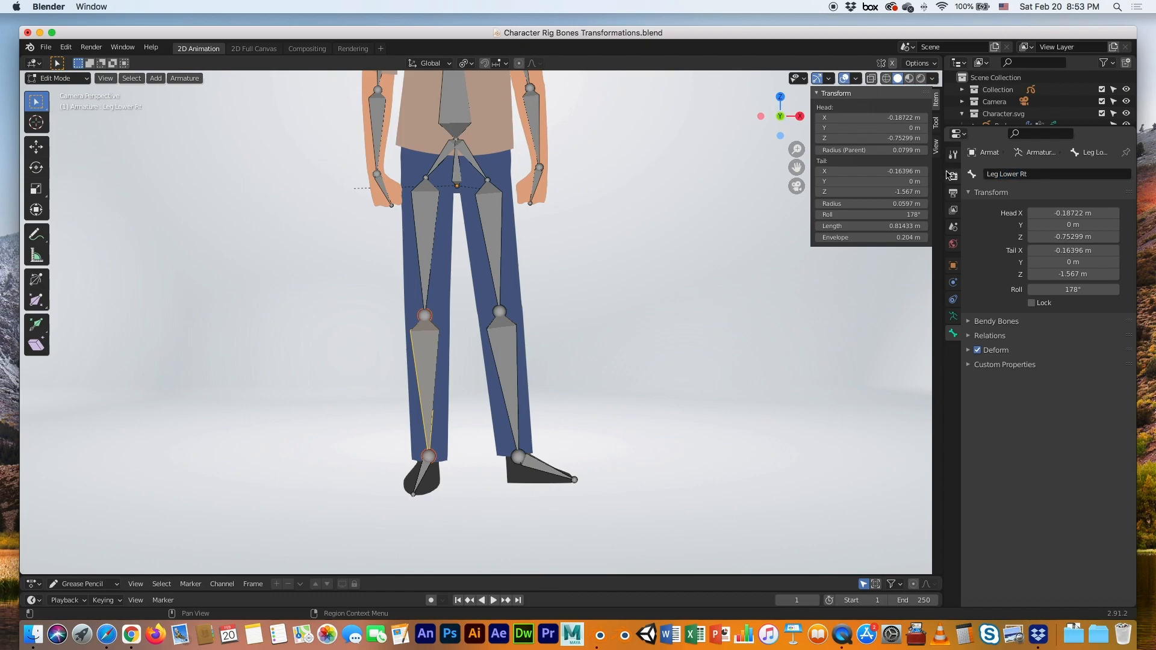
click(423, 473)
double_click(999, 174)
text(Foot Rt)
key(Return)
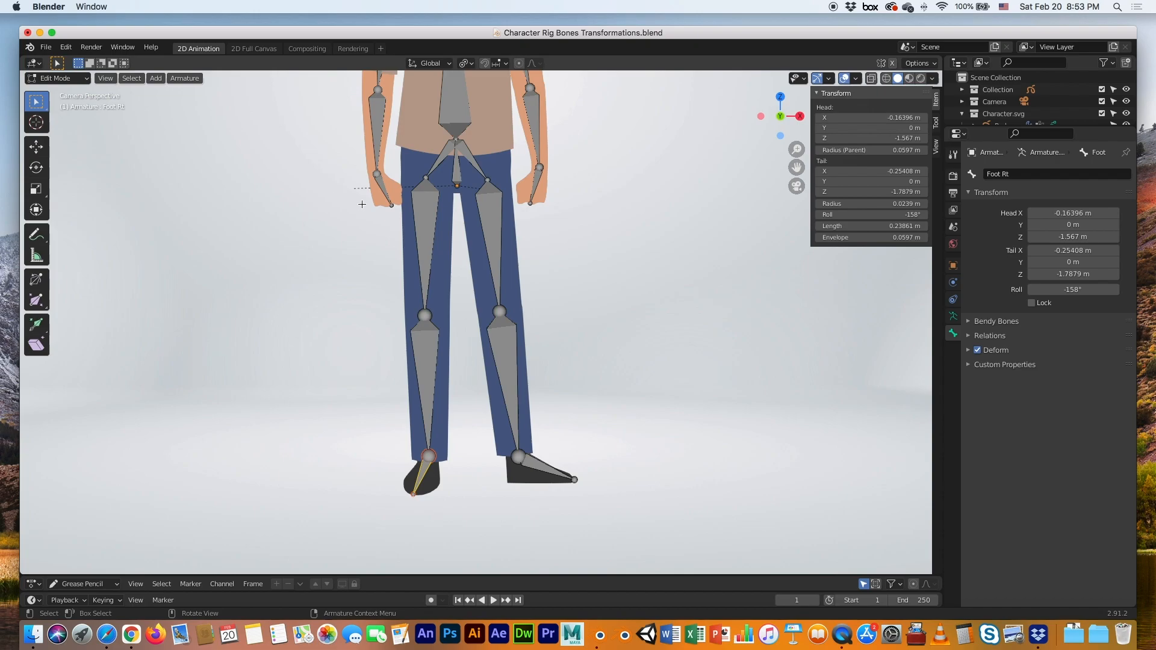
scroll(477, 229, down, 4)
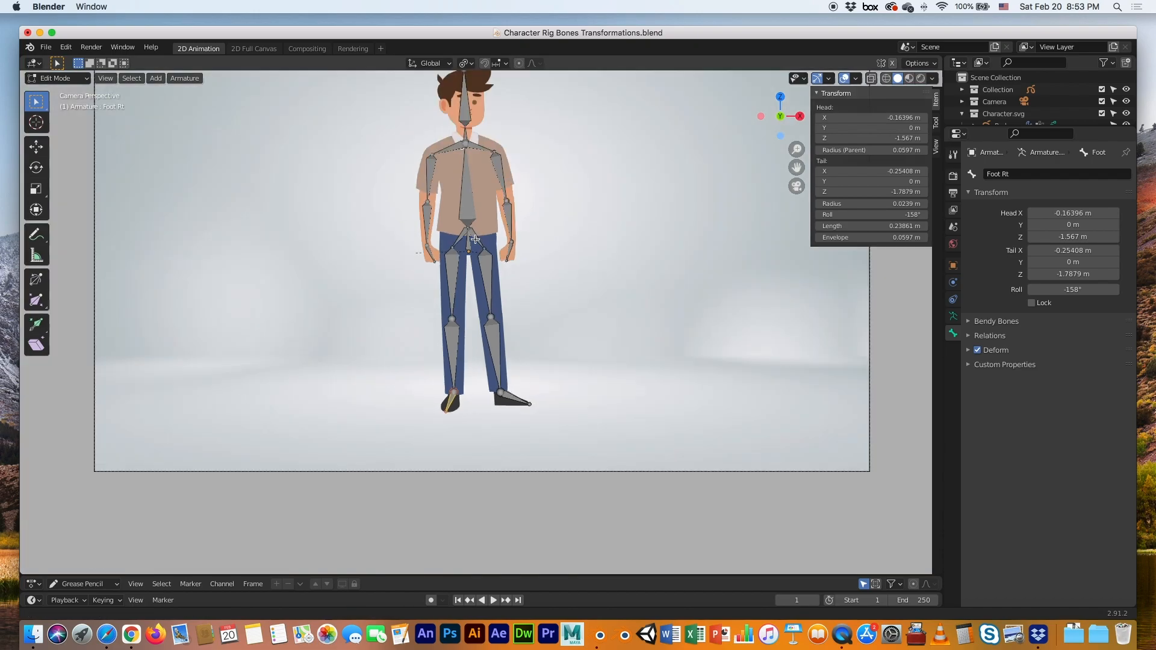
scroll(475, 241, up, 5)
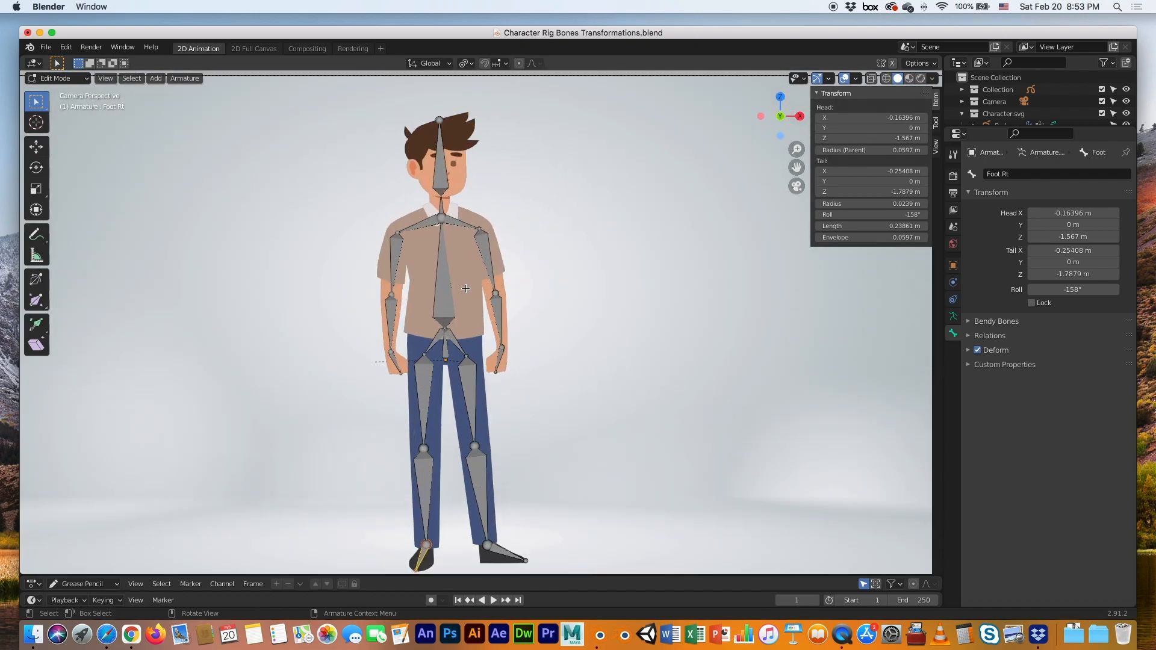
scroll(466, 288, up, 2)
click(401, 184)
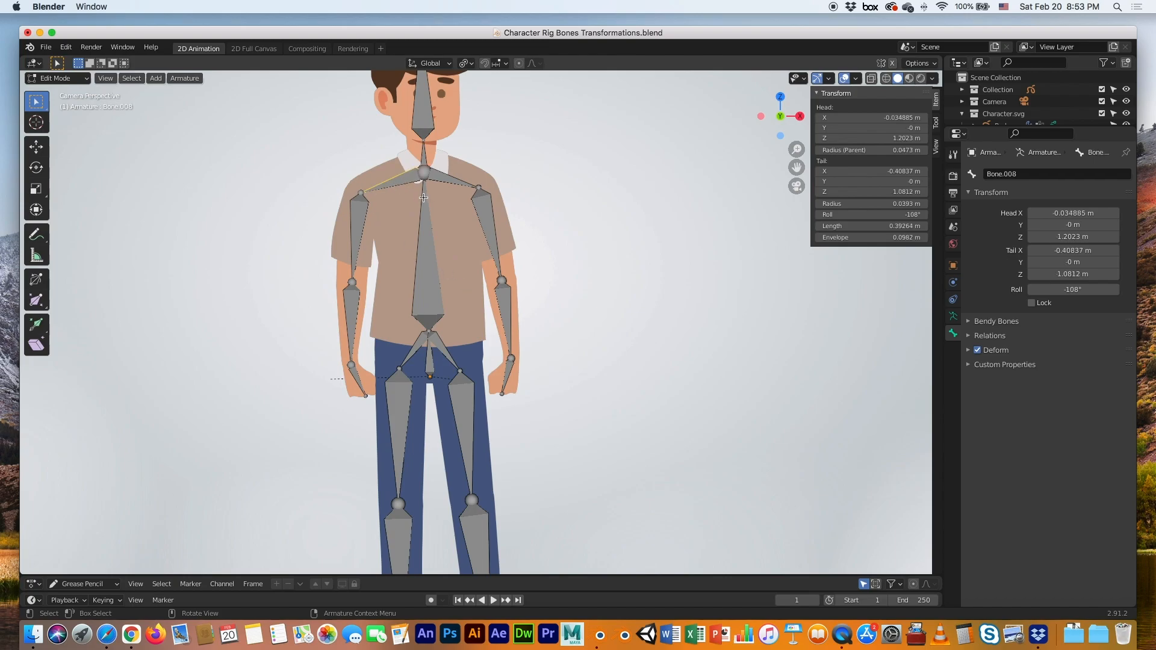
Rename the right arm bones Shoulder Rt, Arm Upper Rt, Arm Lower Rt and Hand Rt
click(987, 174)
text(Shoulder Rt)
key(Return)
click(359, 222)
click(987, 174)
text(Arm)
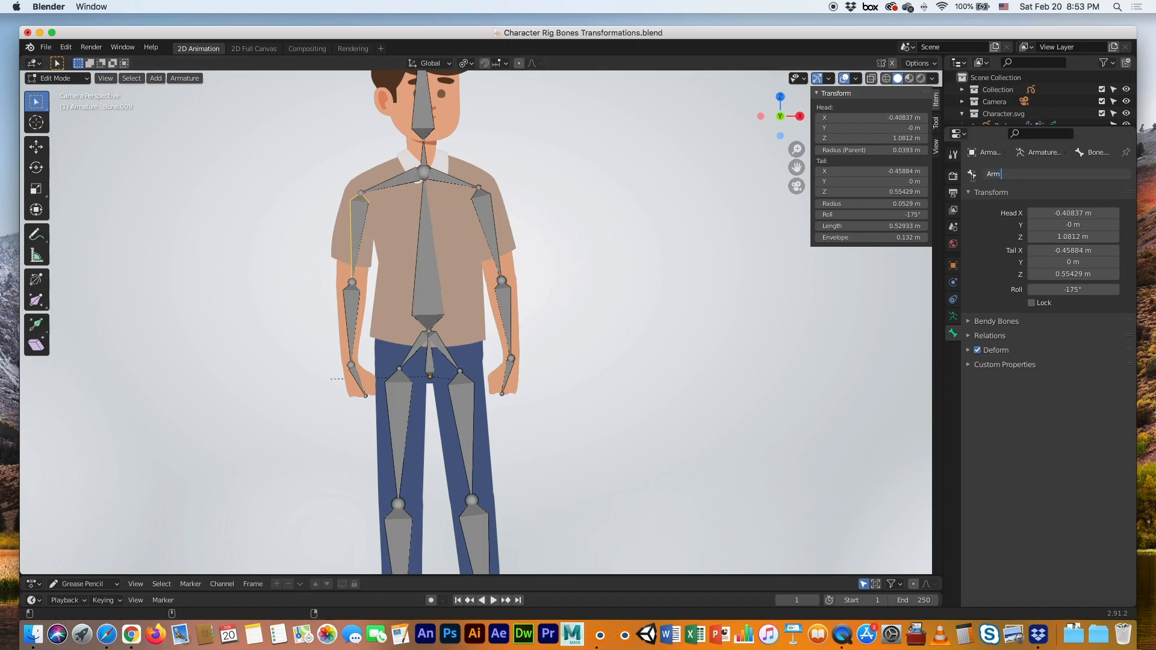
text( Upper Rt)
key(Return)
click(352, 320)
click(987, 174)
text(Arm Lower Rt)
key(Return)
click(358, 381)
click(987, 174)
text(Hand Rt)
key(Return)
Rename the left arm bones Shoulder, Arm Upper, Arm Lower and Hand Lt
click(488, 212)
click(452, 179)
click(993, 174)
text(Shoulder)
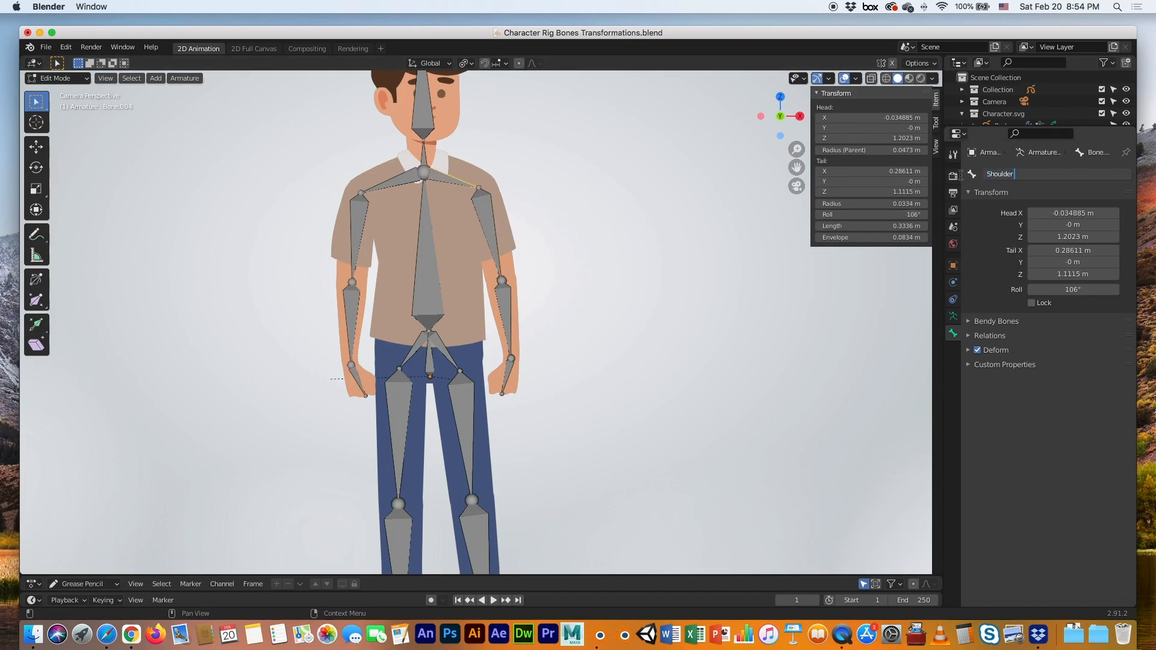
key(Return)
click(491, 235)
click(990, 174)
text(Arm Upper)
key(Return)
click(505, 316)
click(990, 175)
text(Arm Lower)
key(Return)
click(507, 375)
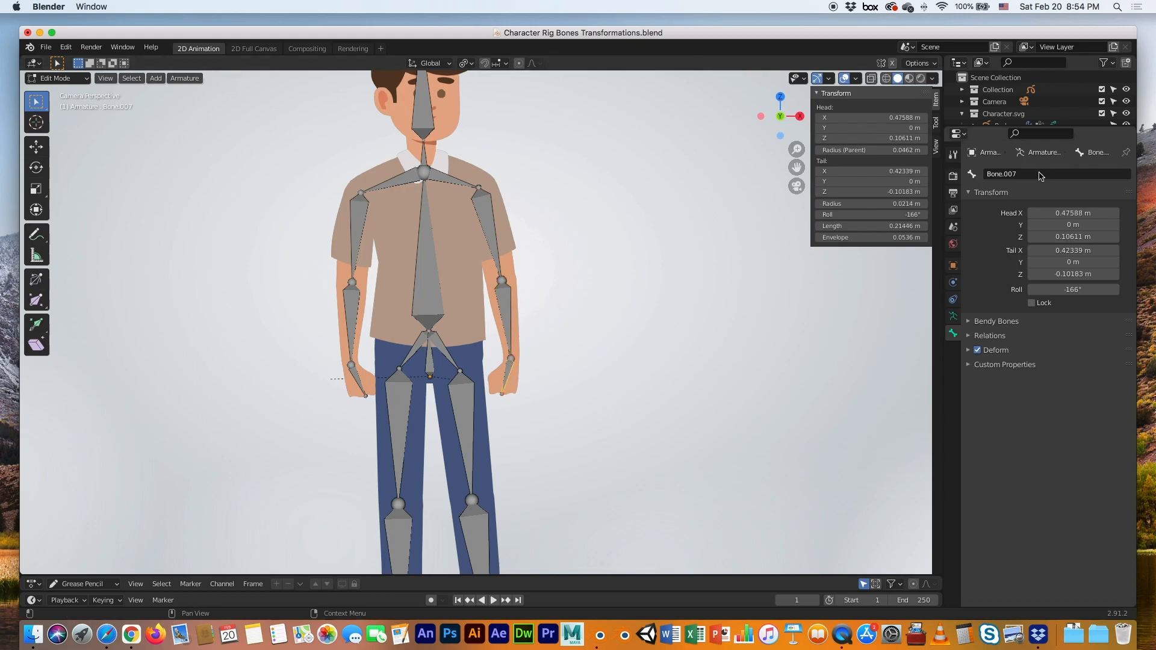
click(1039, 174)
text(Hand Lt)
key(Return)
Select the Body bone and bring up the interaction mode menu
scroll(466, 348, down, 3)
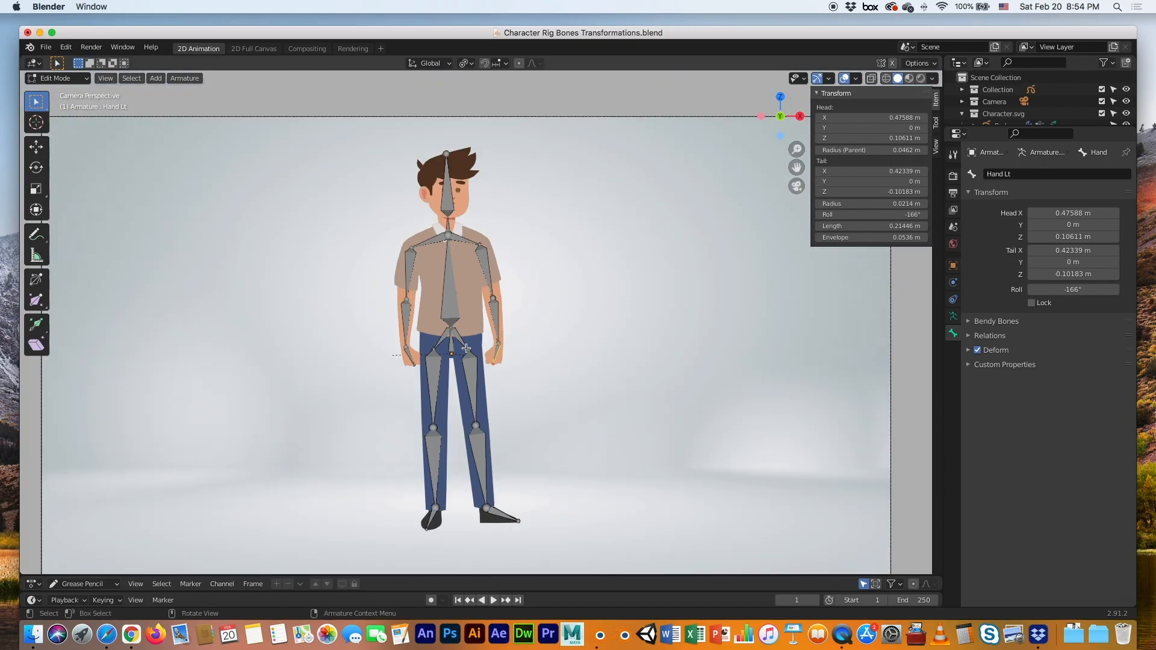
click(452, 306)
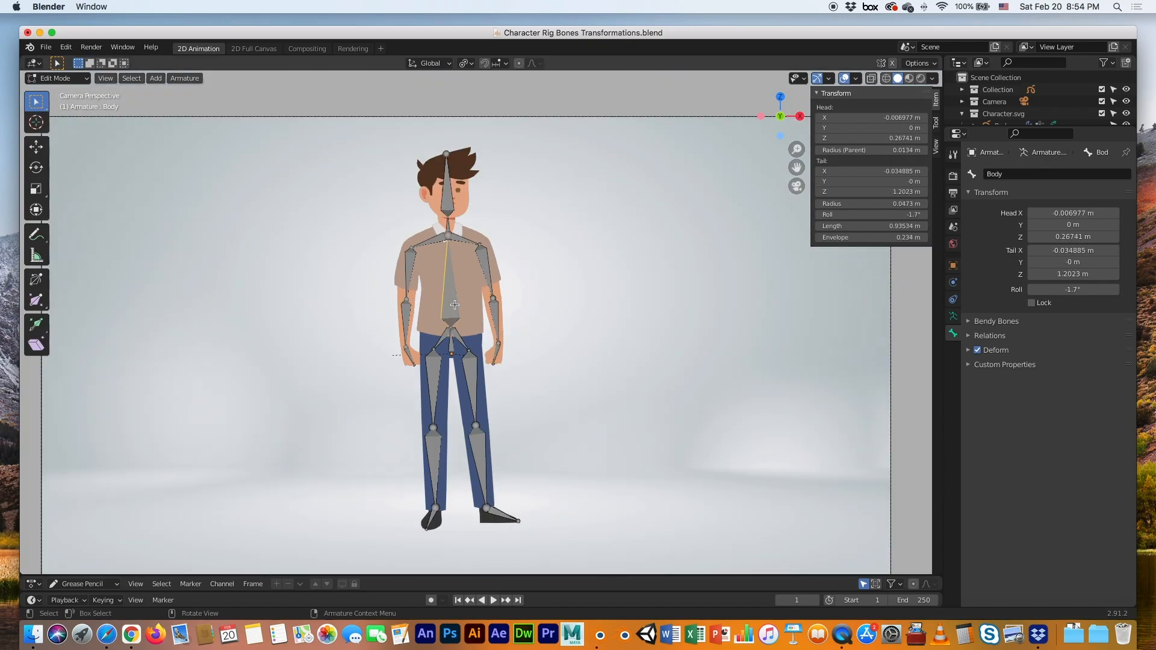
click(58, 78)
Switch to Object Mode and turn on Names in the armature's Viewport Display settings
click(62, 92)
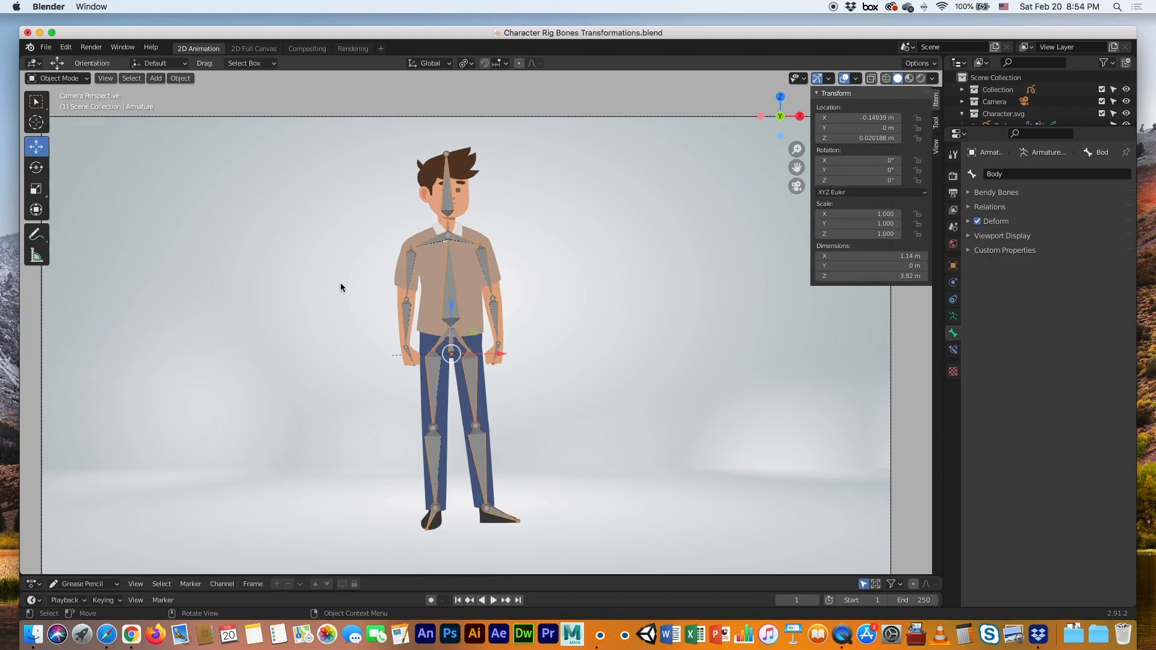
click(954, 316)
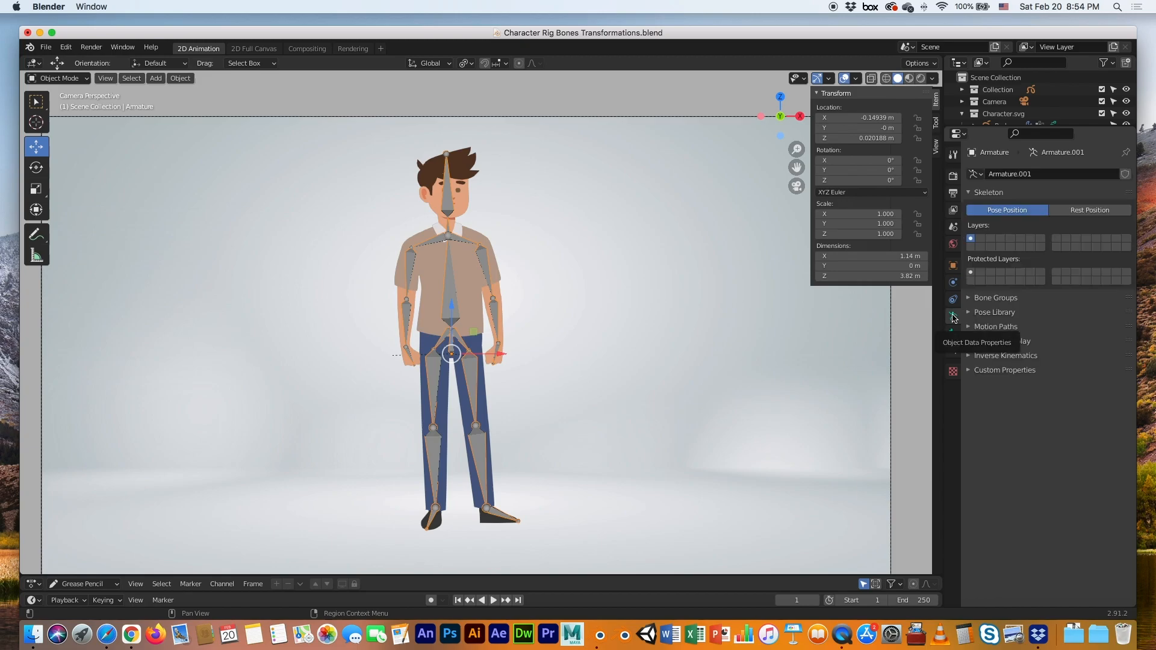
click(975, 342)
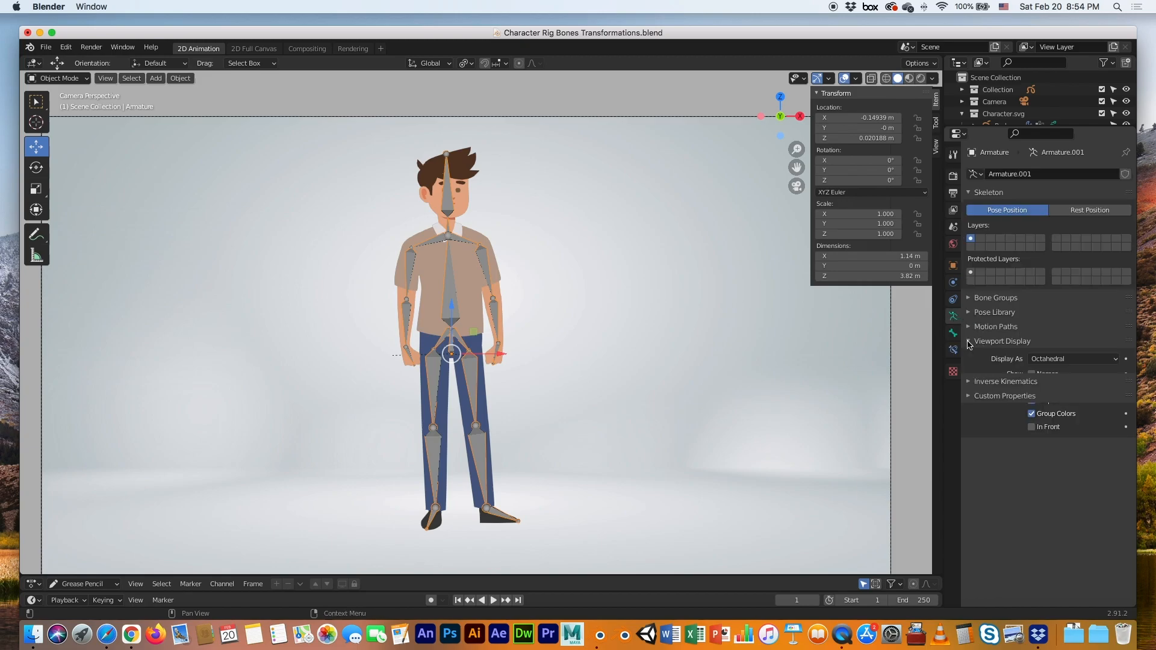
click(1032, 374)
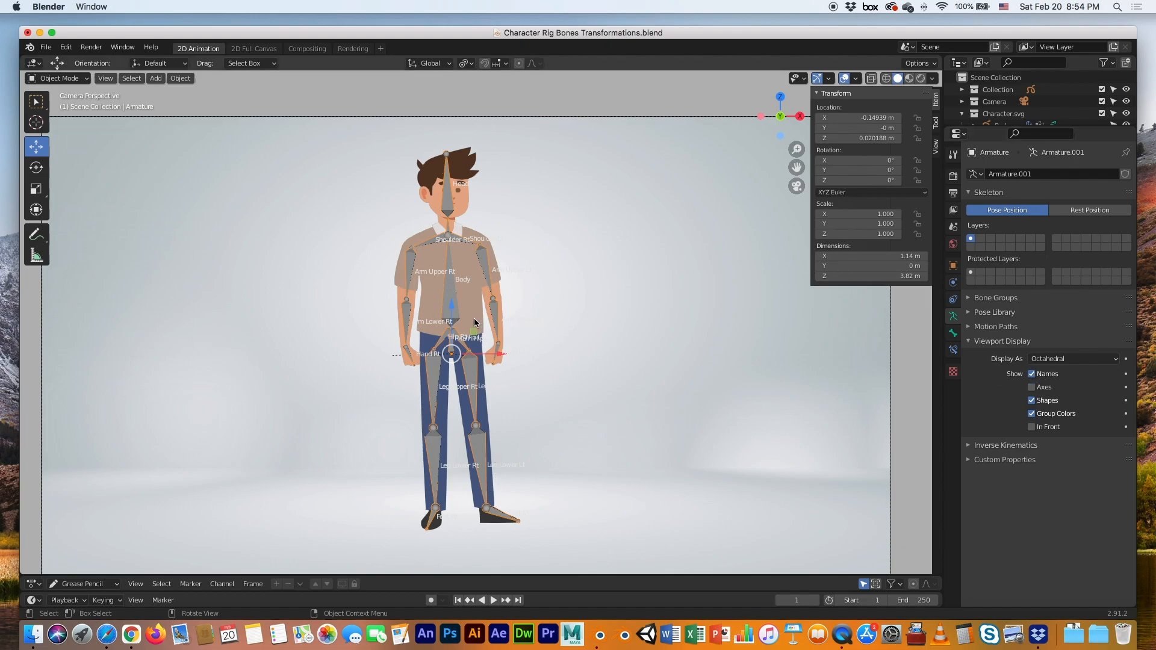
Zoom and pan over the character to check the bone labels down to the feet
scroll(474, 319, up, 5)
scroll(474, 322, up, 2)
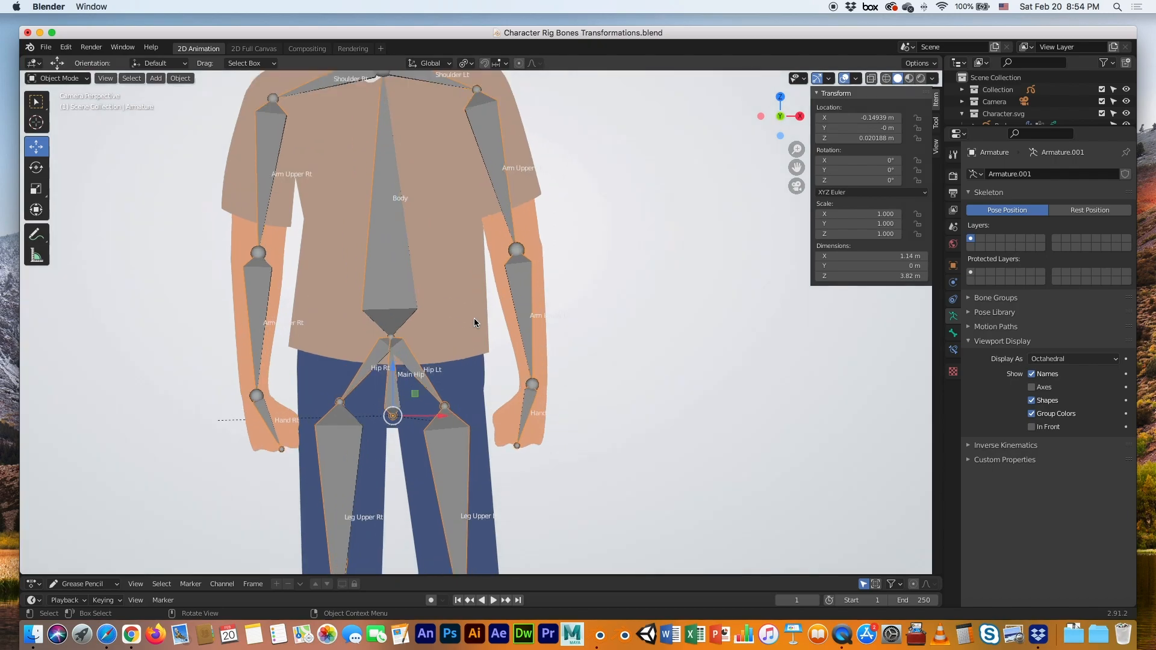
scroll(508, 300, down, 7)
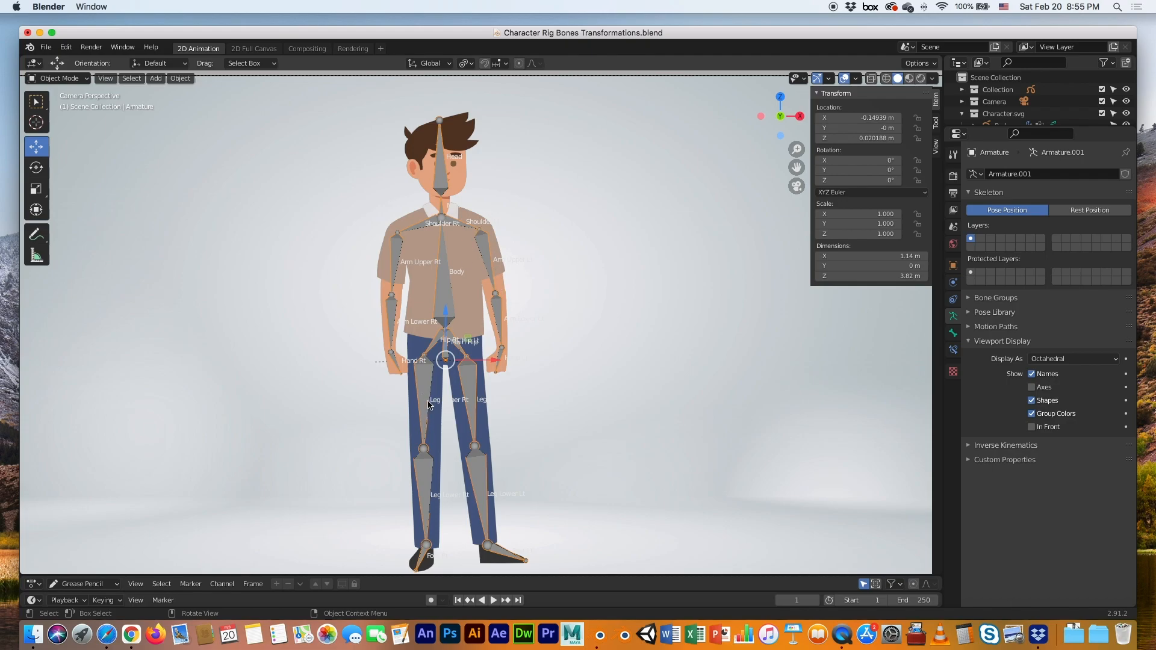
scroll(430, 404, down, 3)
scroll(431, 402, up, 4)
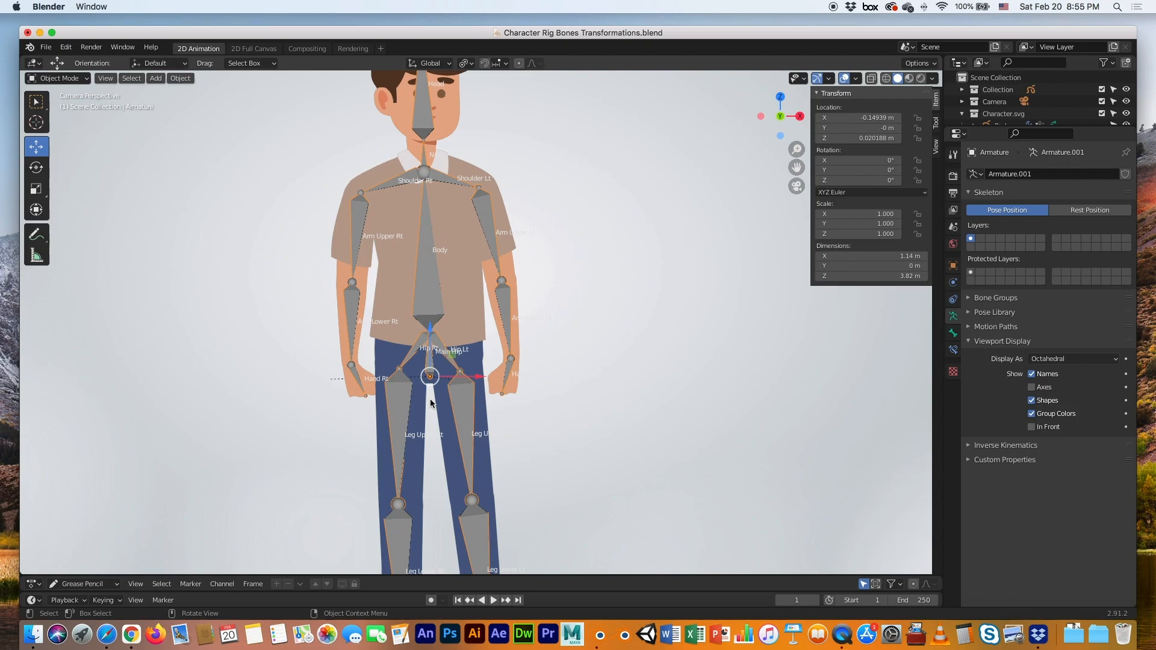
scroll(448, 316, up, 3)
shift+middle_drag(448, 322, 487, 242)
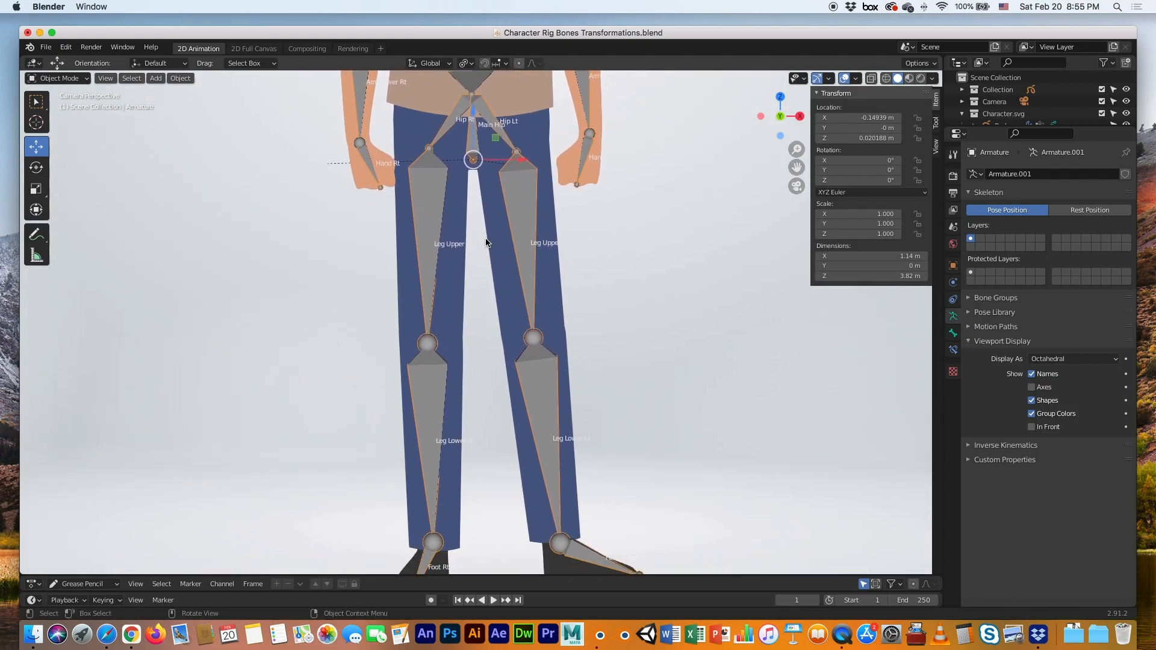
scroll(488, 242, down, 1)
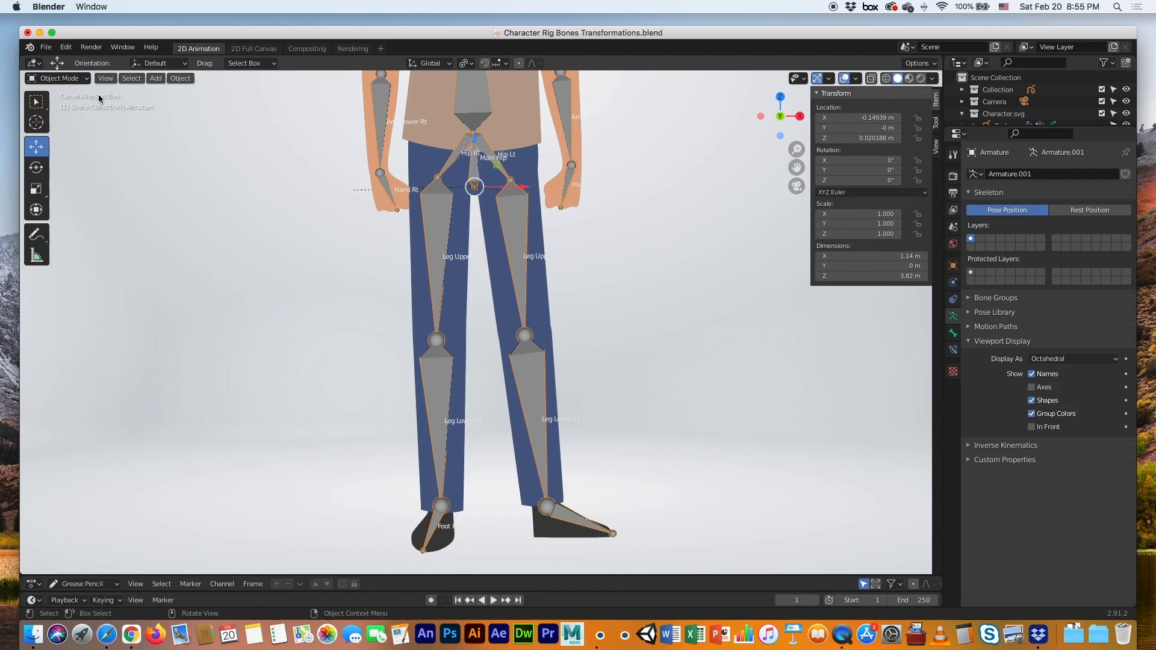
Select the Hips stroke in Edit Mode and expand its Vertex Groups list
click(532, 163)
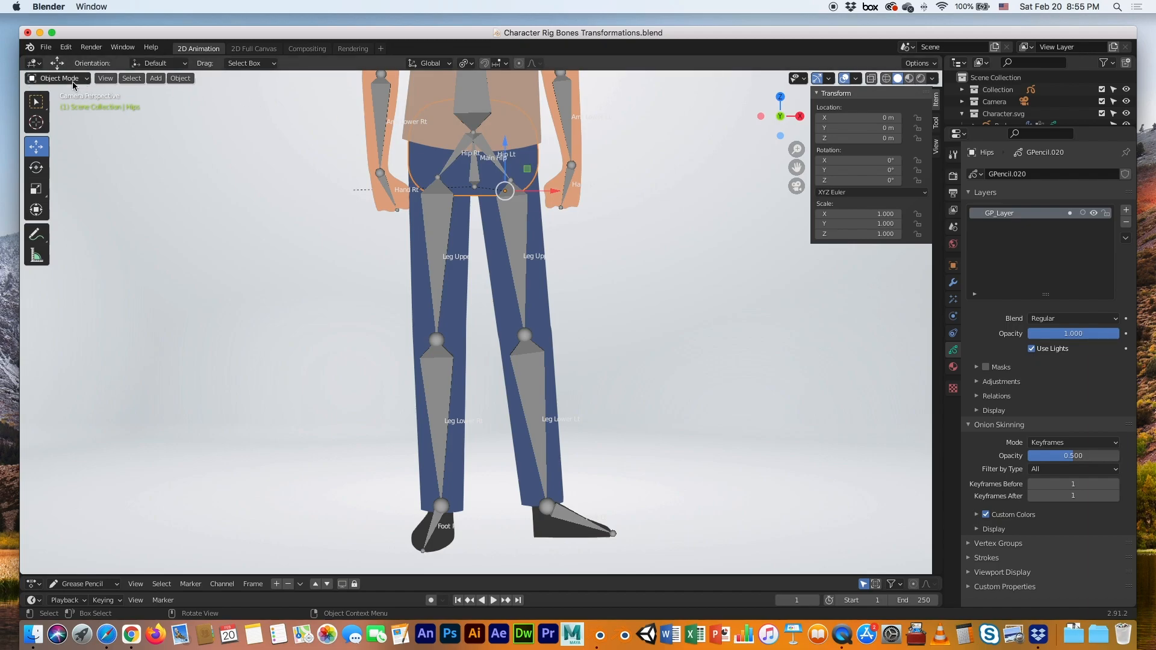
key(Tab)
click(533, 171)
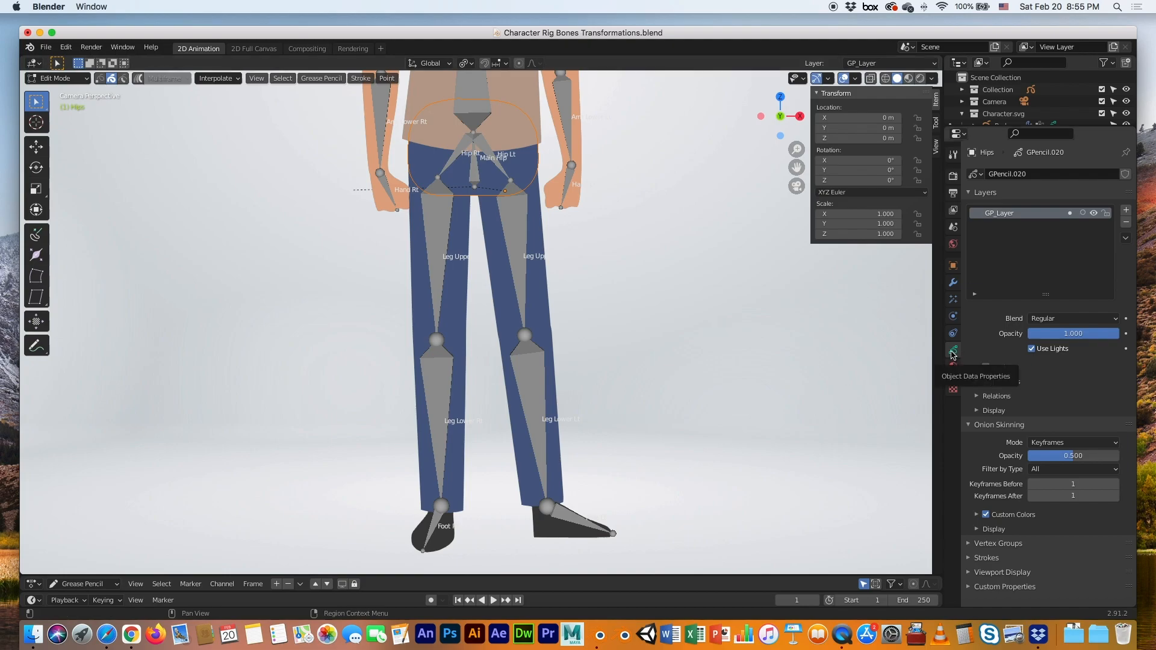
click(972, 426)
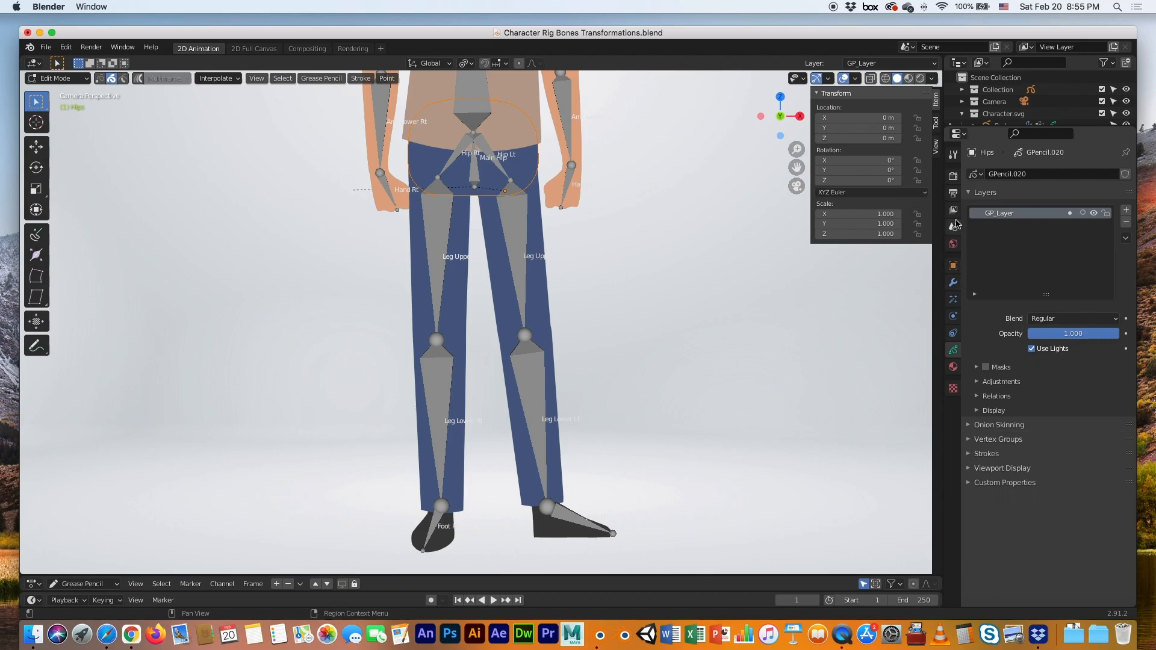
click(969, 193)
click(971, 223)
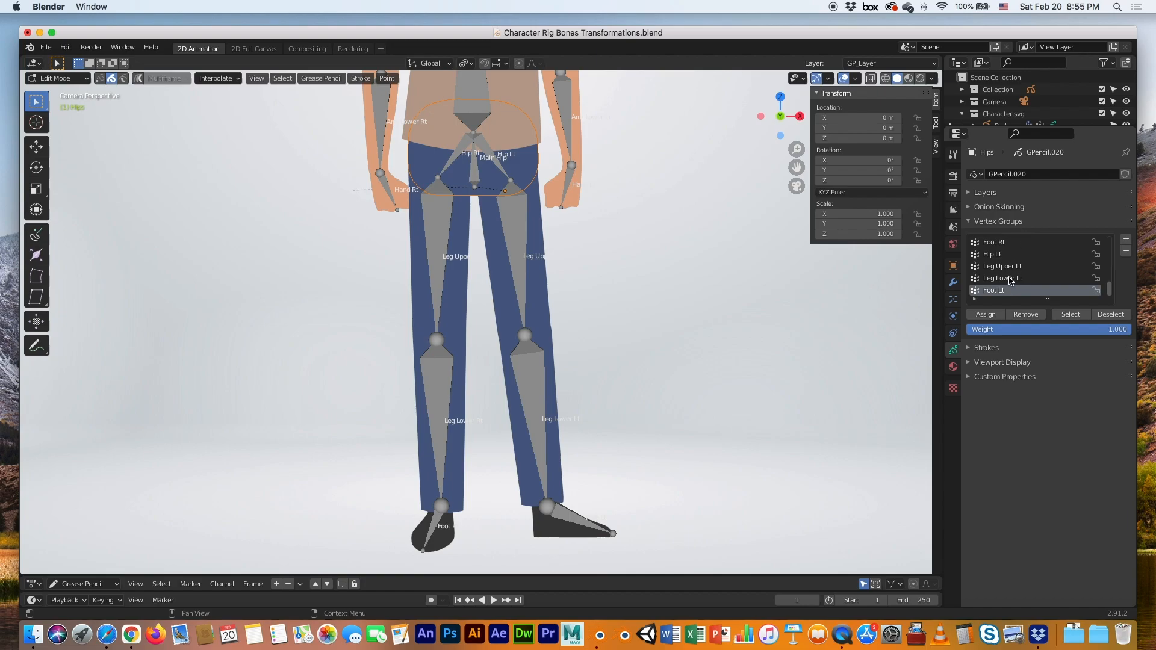
Assign the hip stroke points to Main Hip and return to Object Mode
scroll(1009, 281, up, 4)
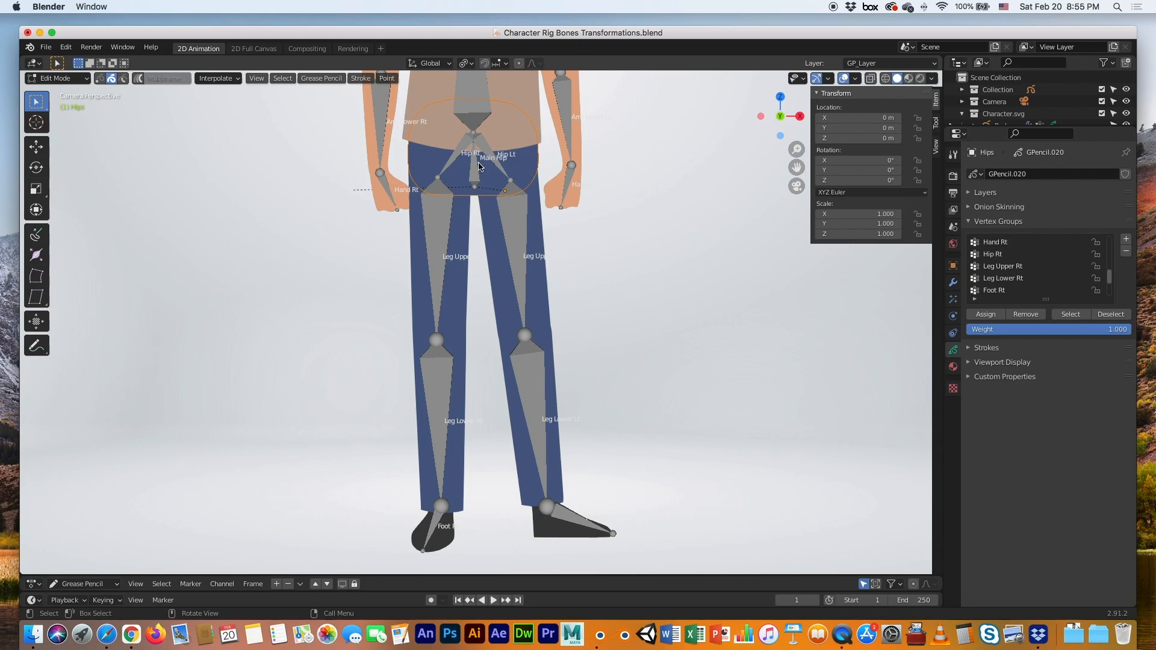
scroll(1016, 284, up, 5)
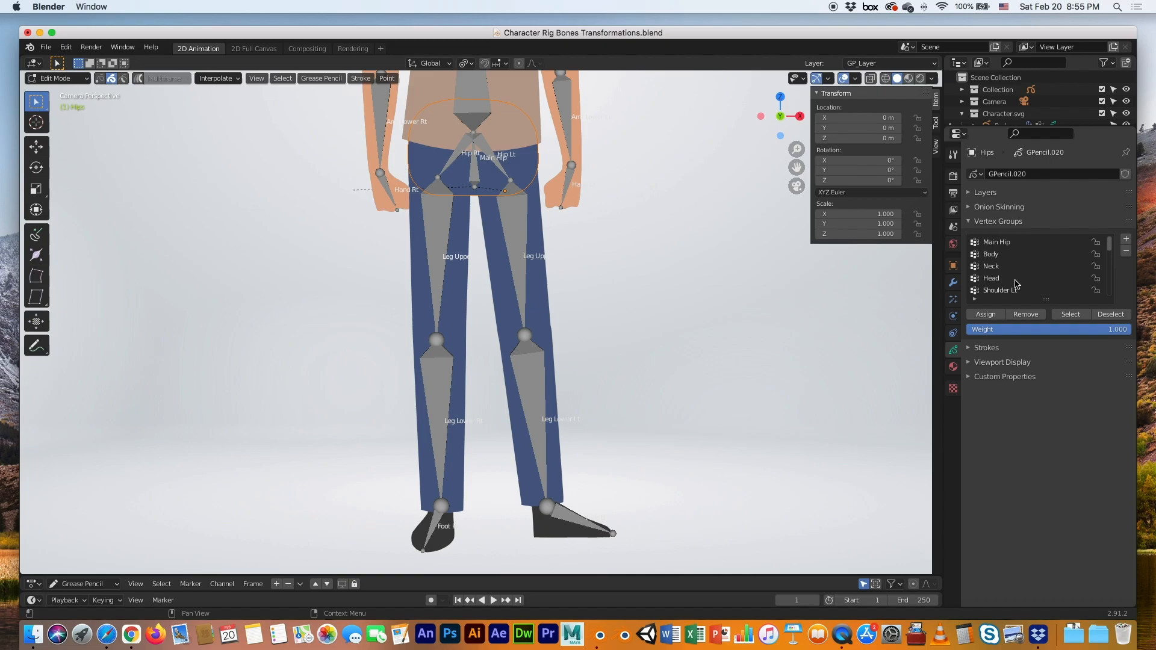
click(1005, 244)
click(987, 316)
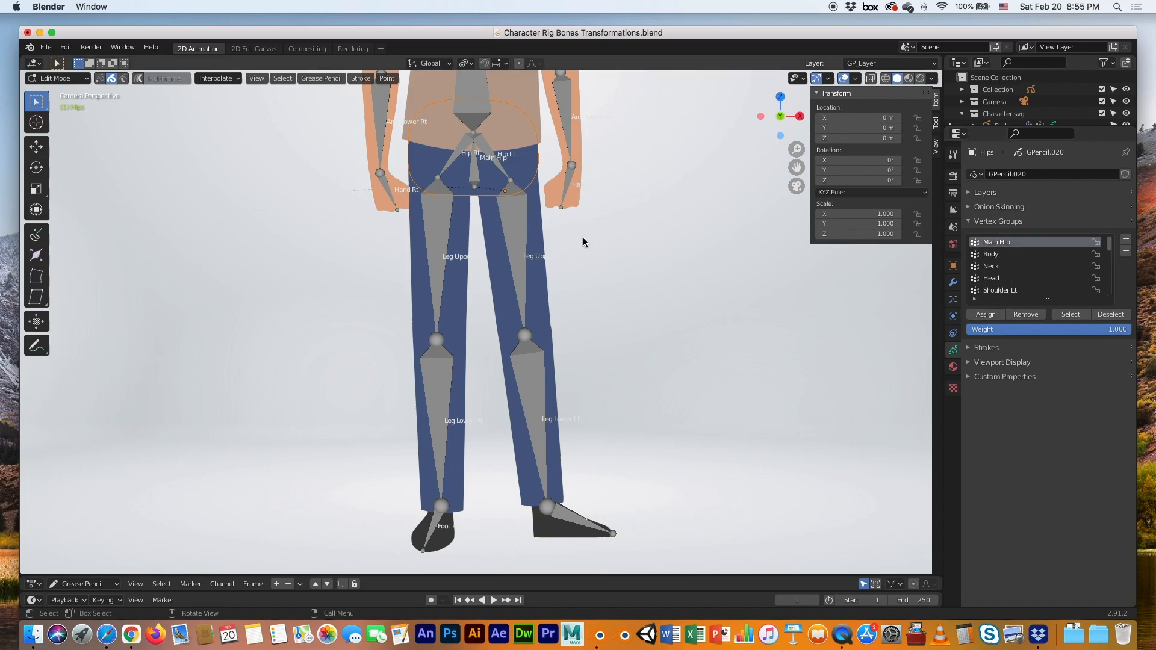
key(Tab)
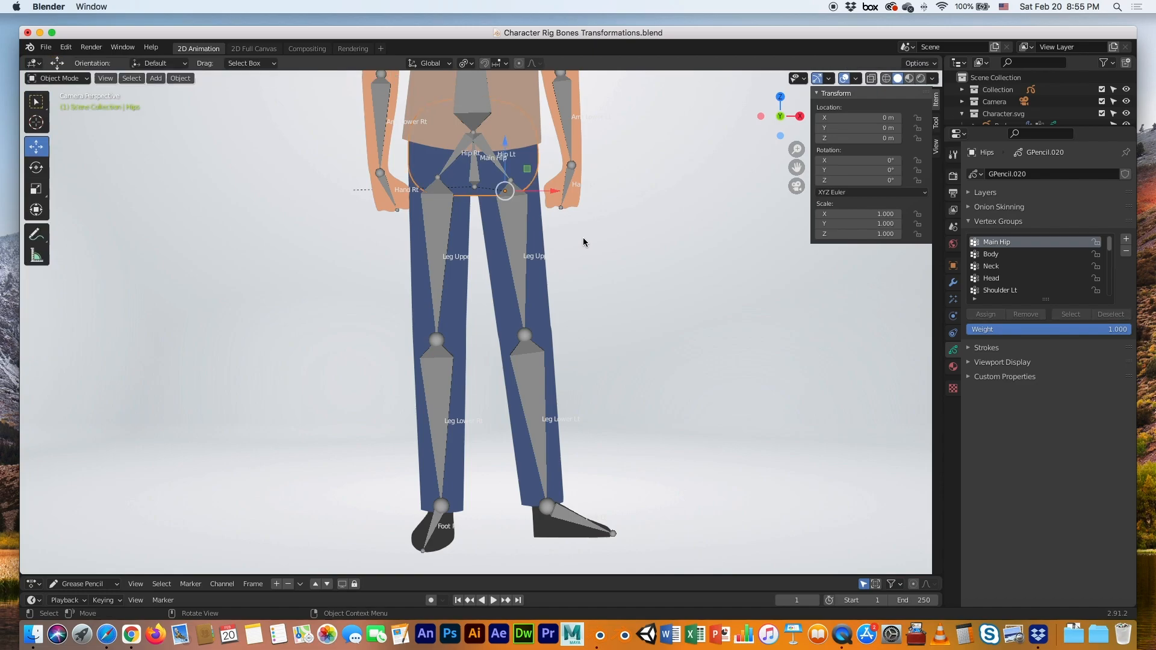
click(539, 221)
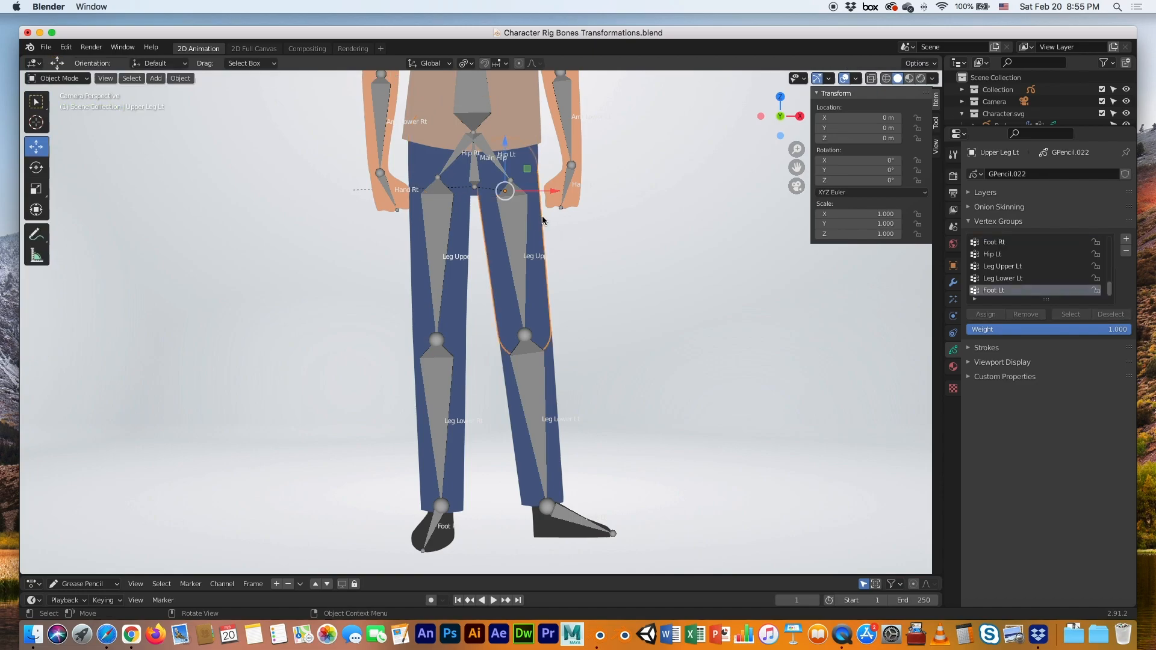
Assign the left upper and lower leg strokes to Leg Upper Lt and Leg Lower Lt
key(Tab)
key(a)
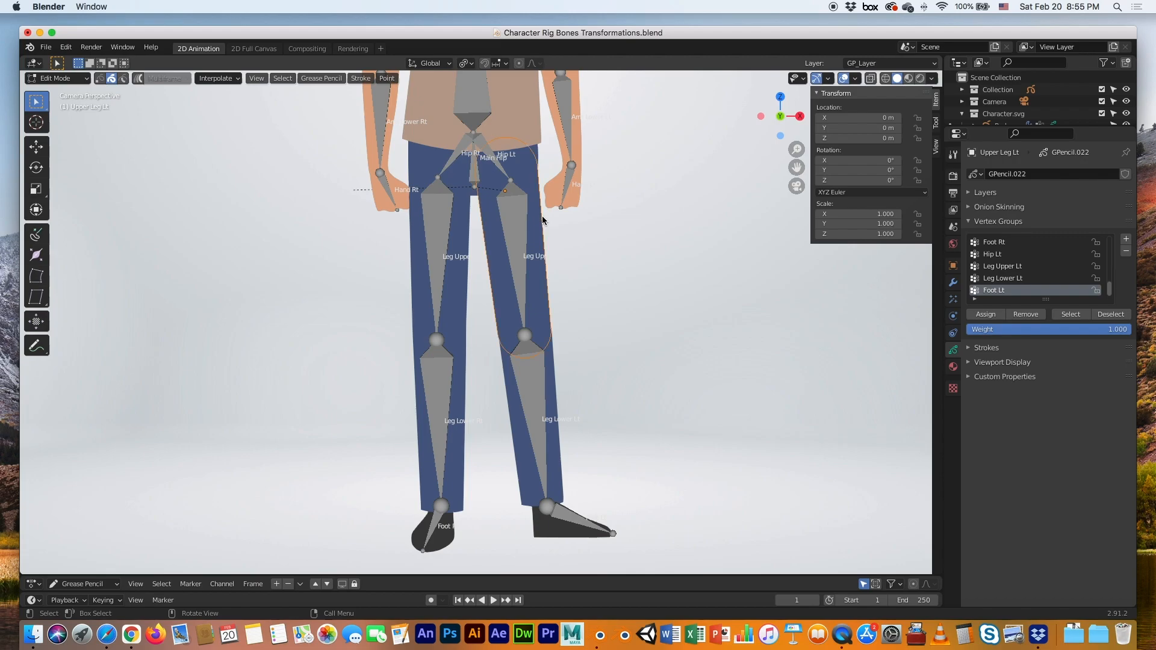
click(999, 267)
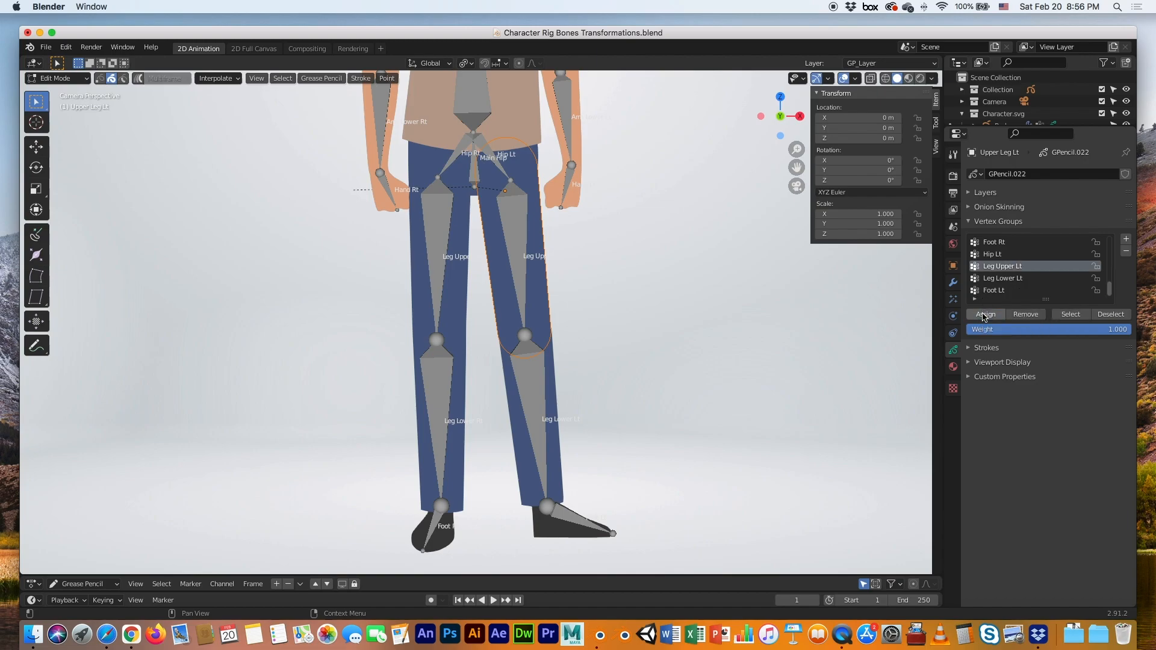
key(Tab)
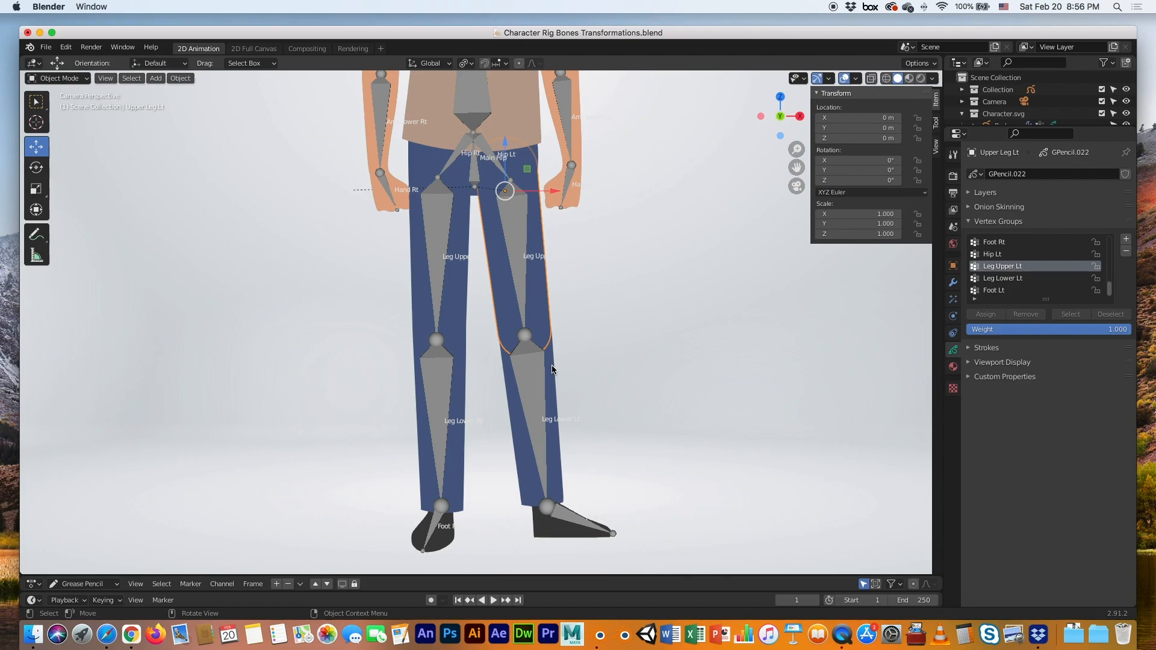
click(552, 370)
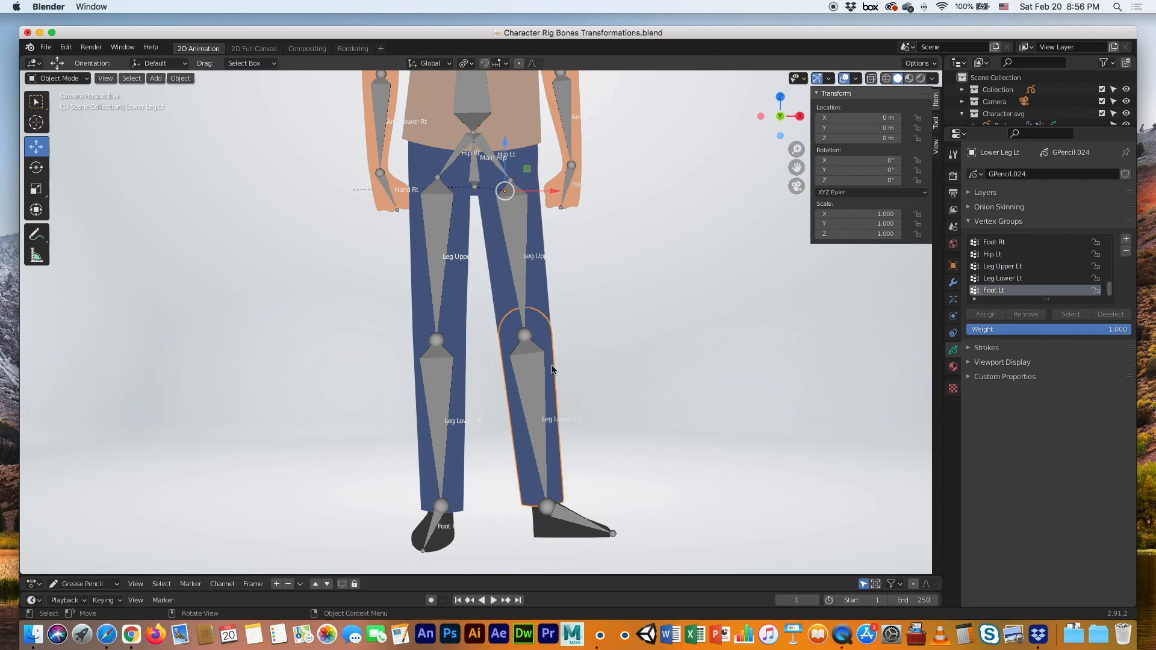
key(Tab)
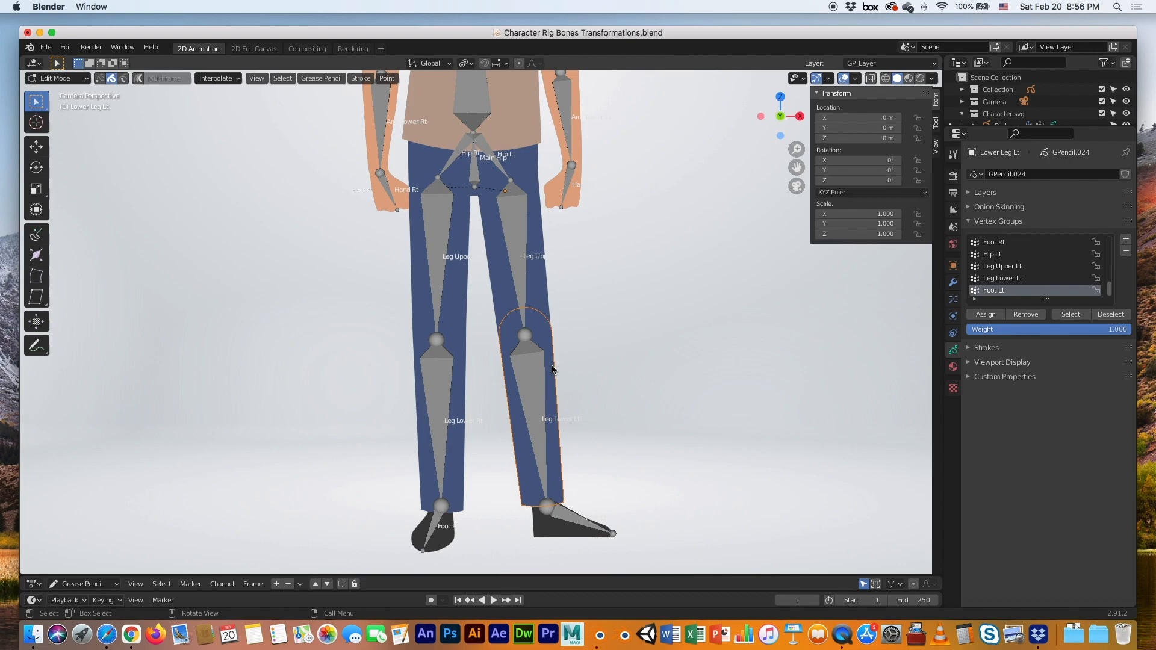
click(1009, 284)
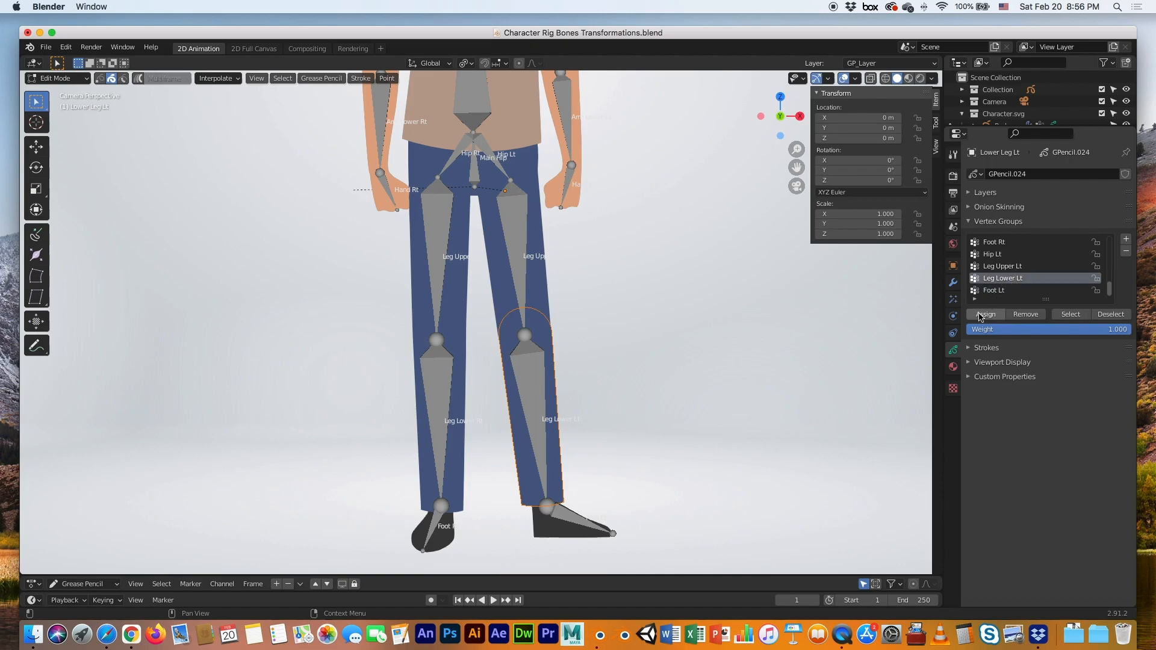
key(Tab)
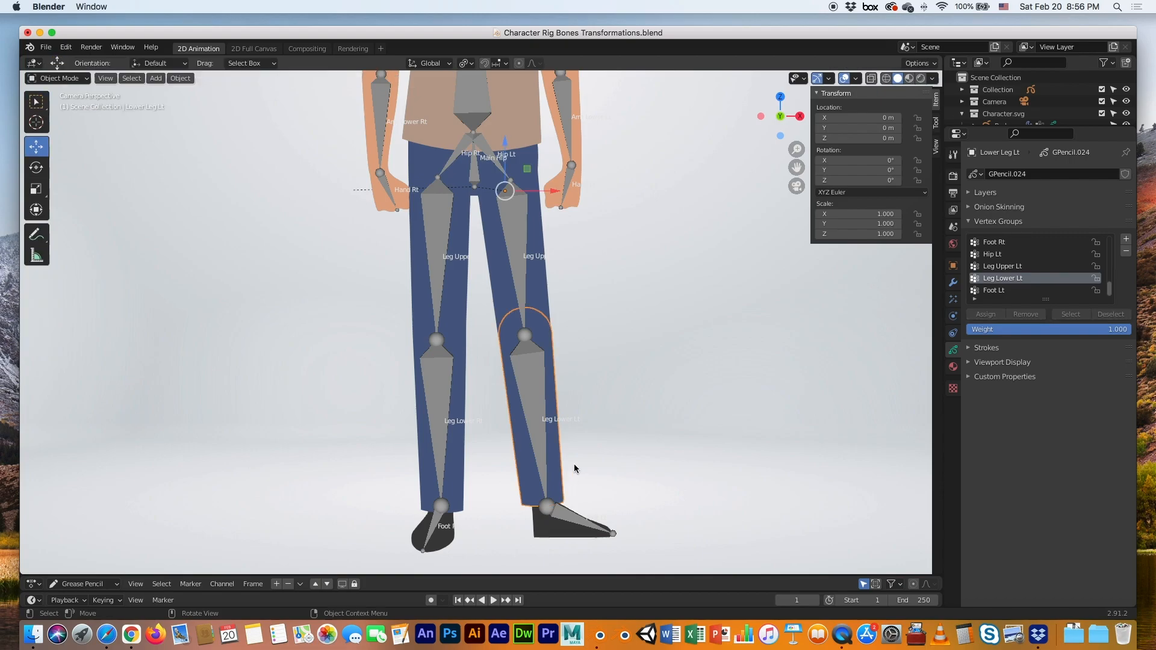
Assign all points of the left foot stroke to the Foot Lt vertex group
click(541, 529)
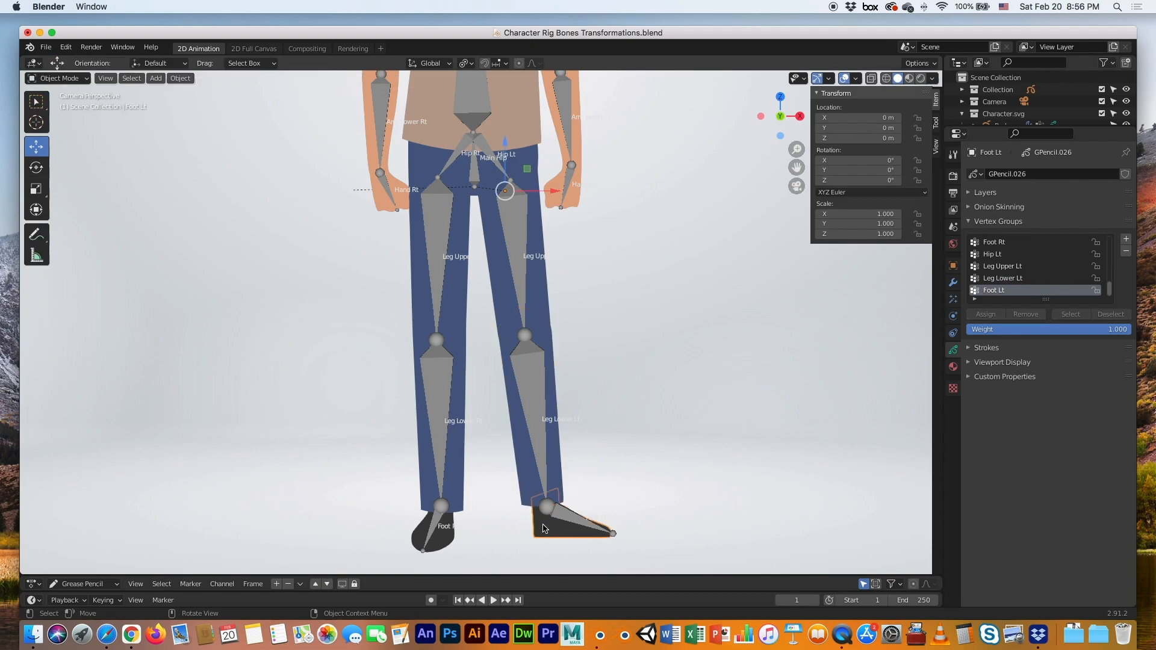
key(Tab)
click(544, 530)
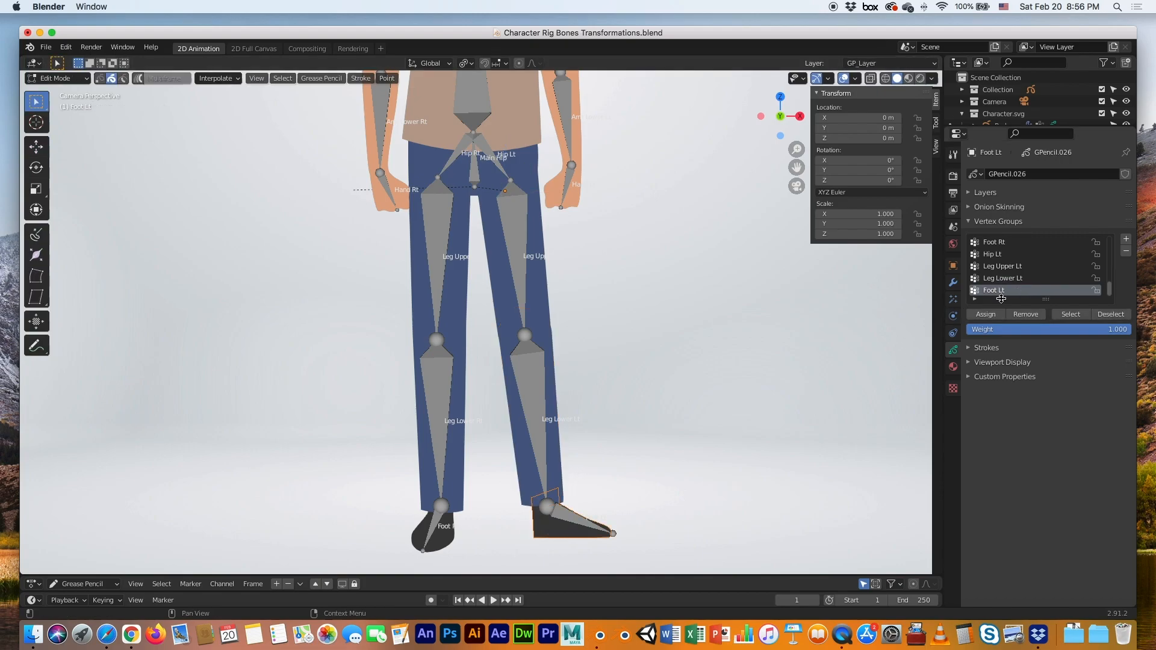
click(985, 314)
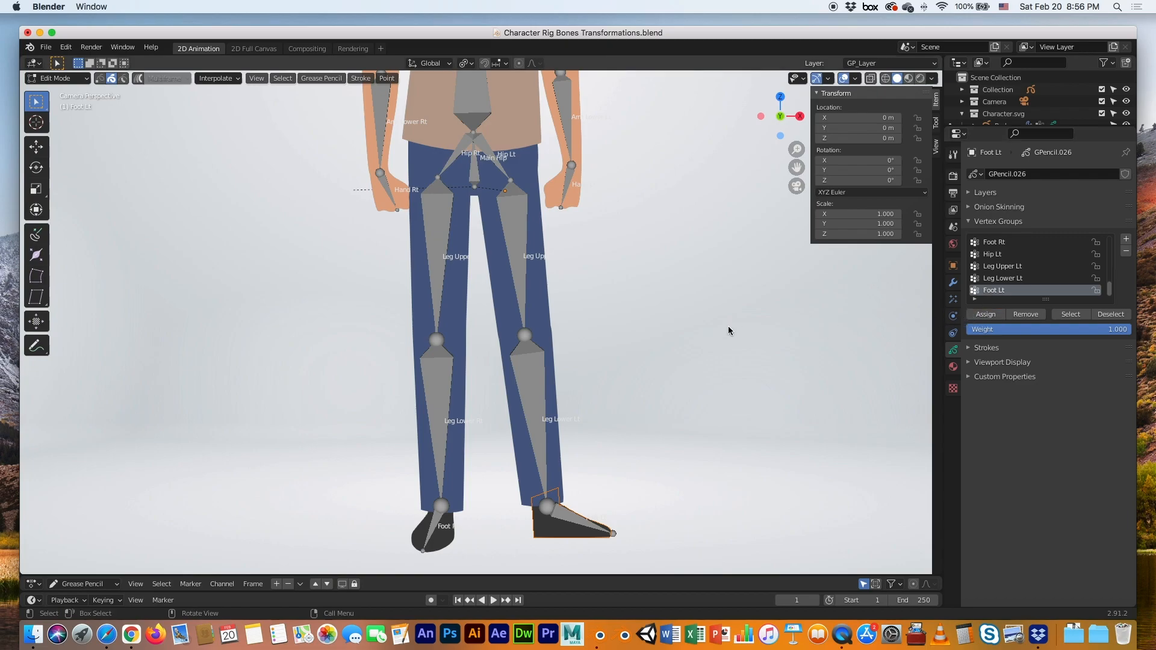
key(Tab)
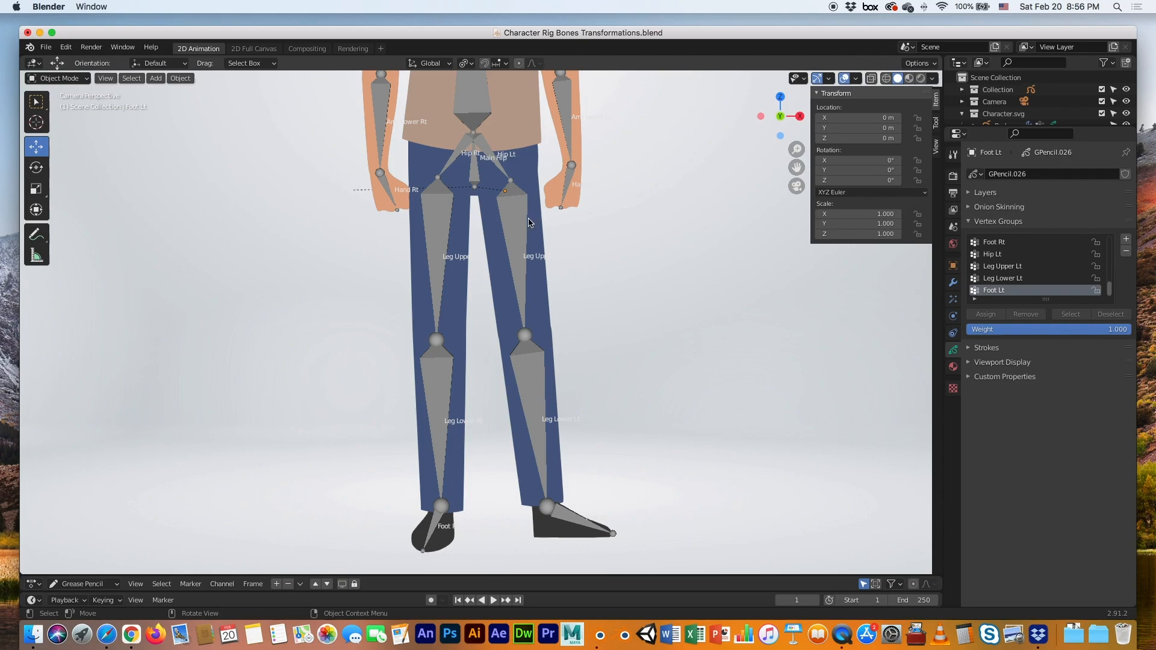
click(519, 213)
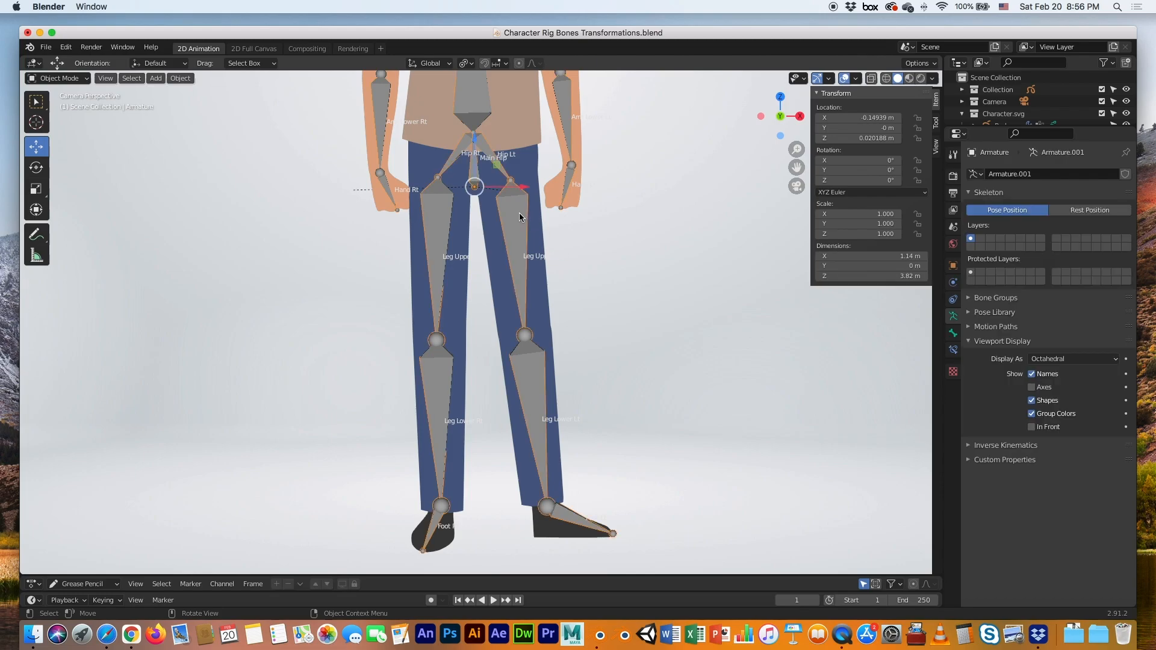
In Pose Mode, swing the left thigh about 46°, bend the knee, turn the foot 27°, then undo
click(67, 80)
click(67, 123)
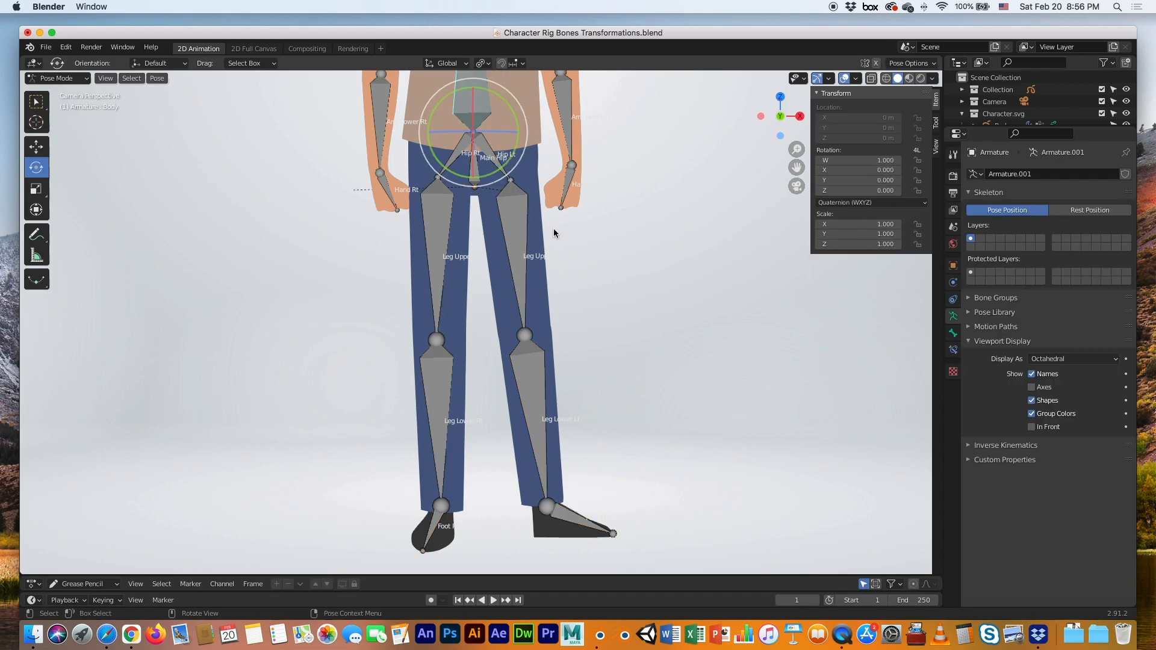
click(514, 223)
drag(540, 215, 604, 252)
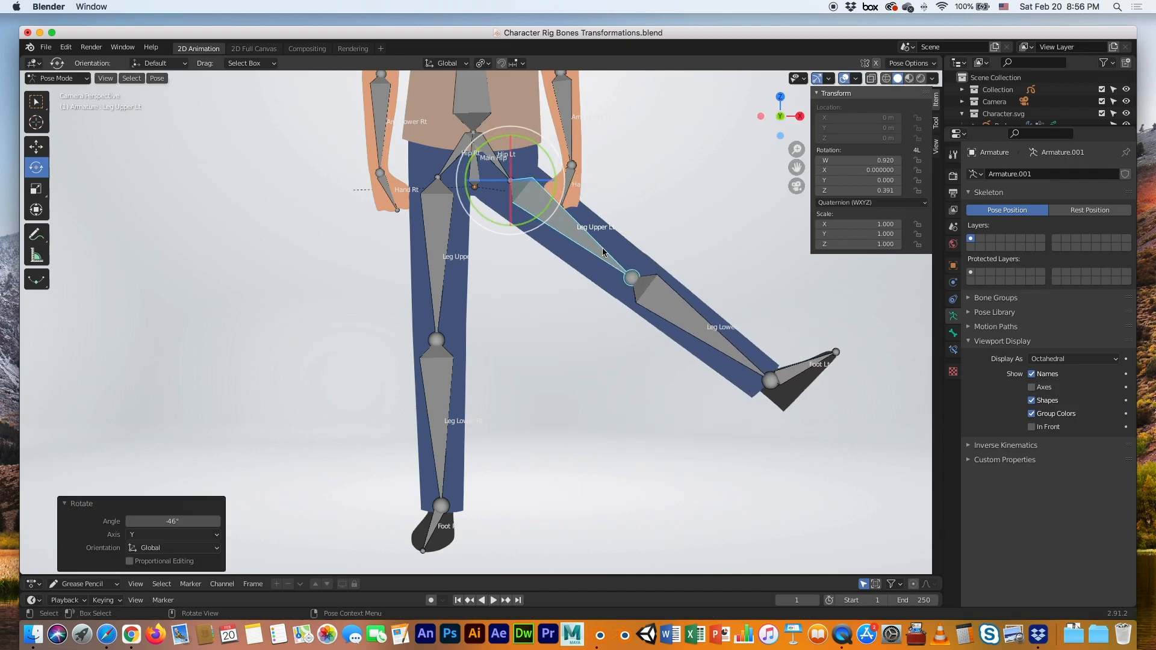
click(669, 299)
drag(669, 258, 663, 310)
click(595, 461)
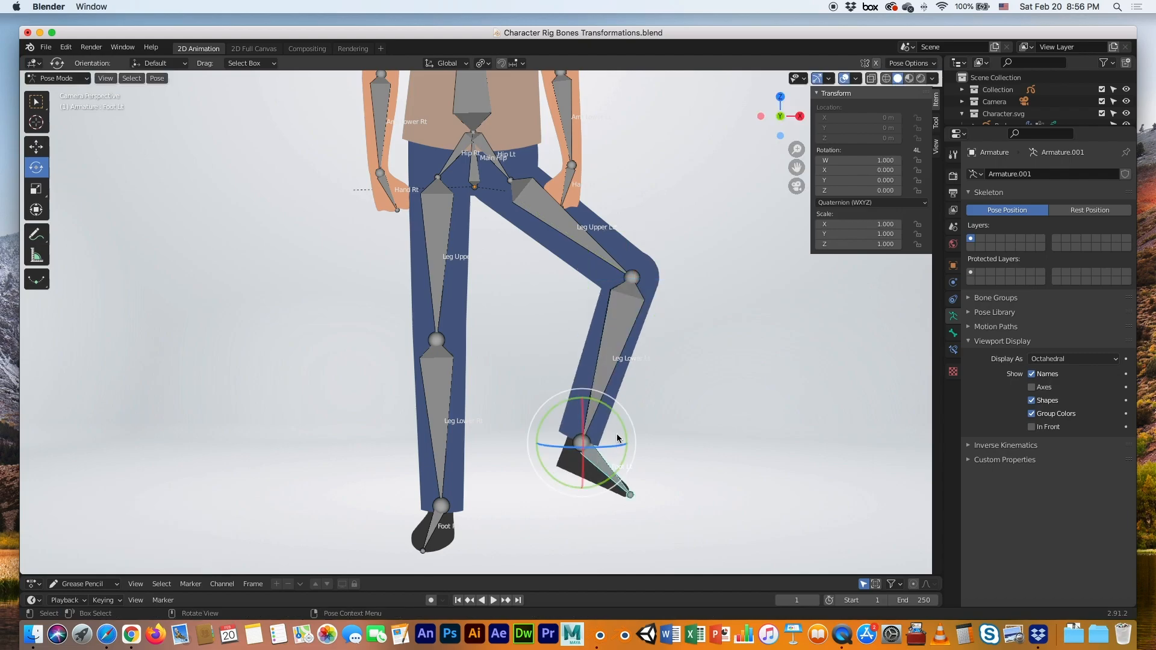
mouse_move(619, 418)
mouse_down()
mouse_move(613, 440)
mouse_move(620, 424)
mouse_up()
key(super+z)
key(super+z)
key(super+z)
key(super+z)
key(super+z)
key(super+z)
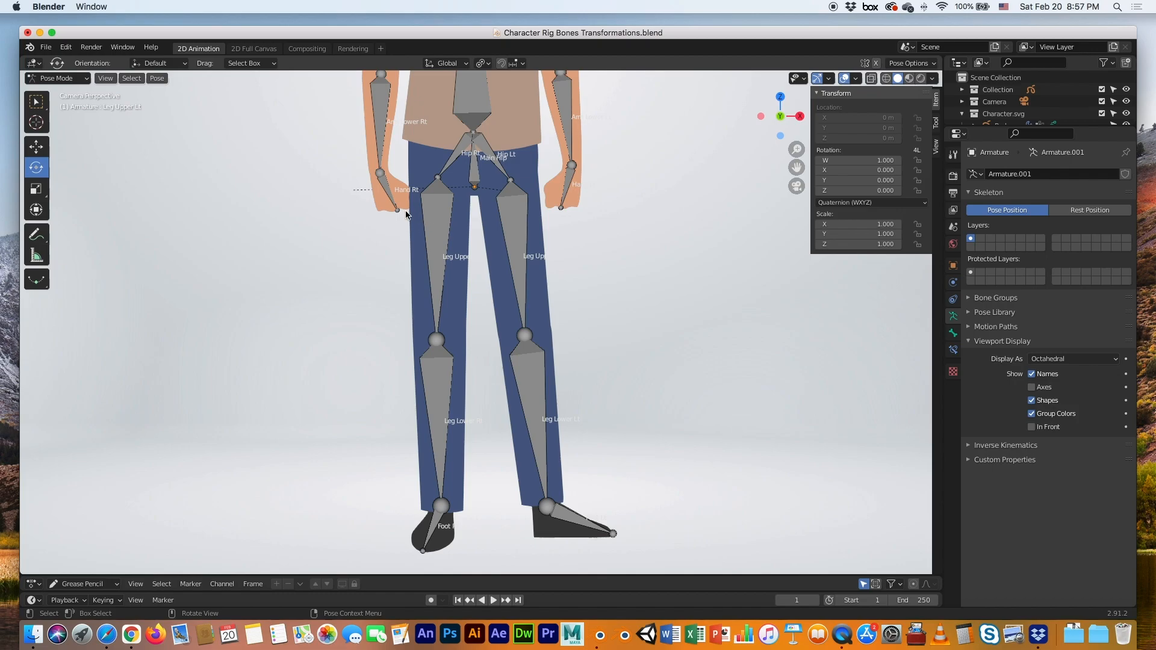
click(60, 79)
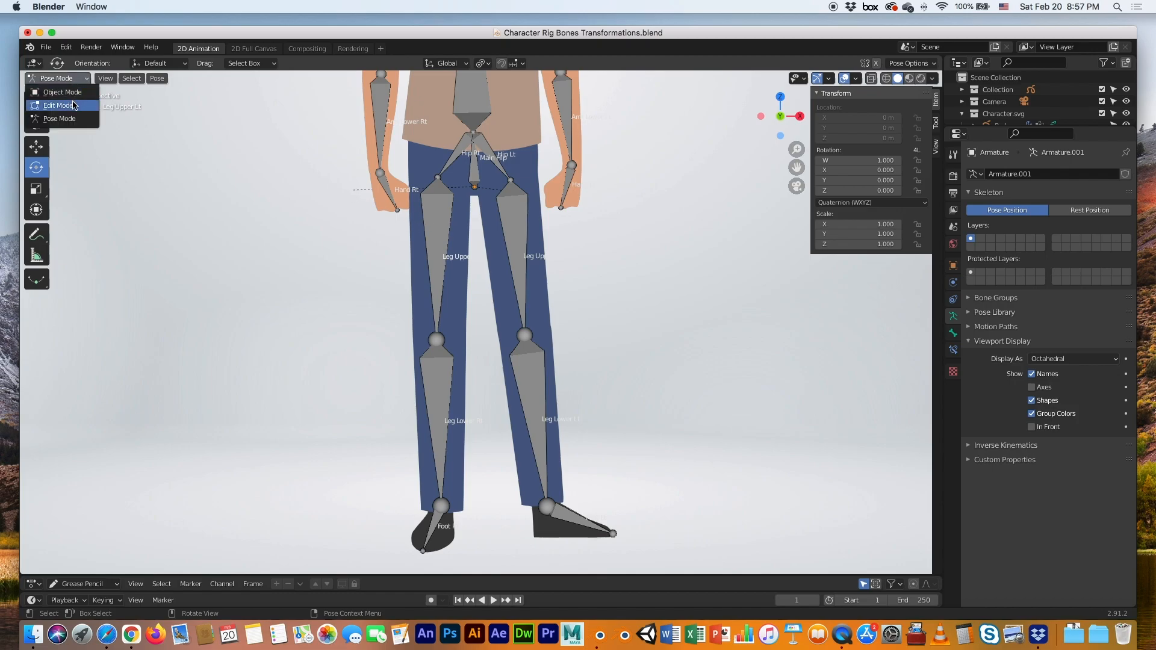
Assign the right upper leg stroke's points to the Leg Upper Rt vertex group
click(60, 92)
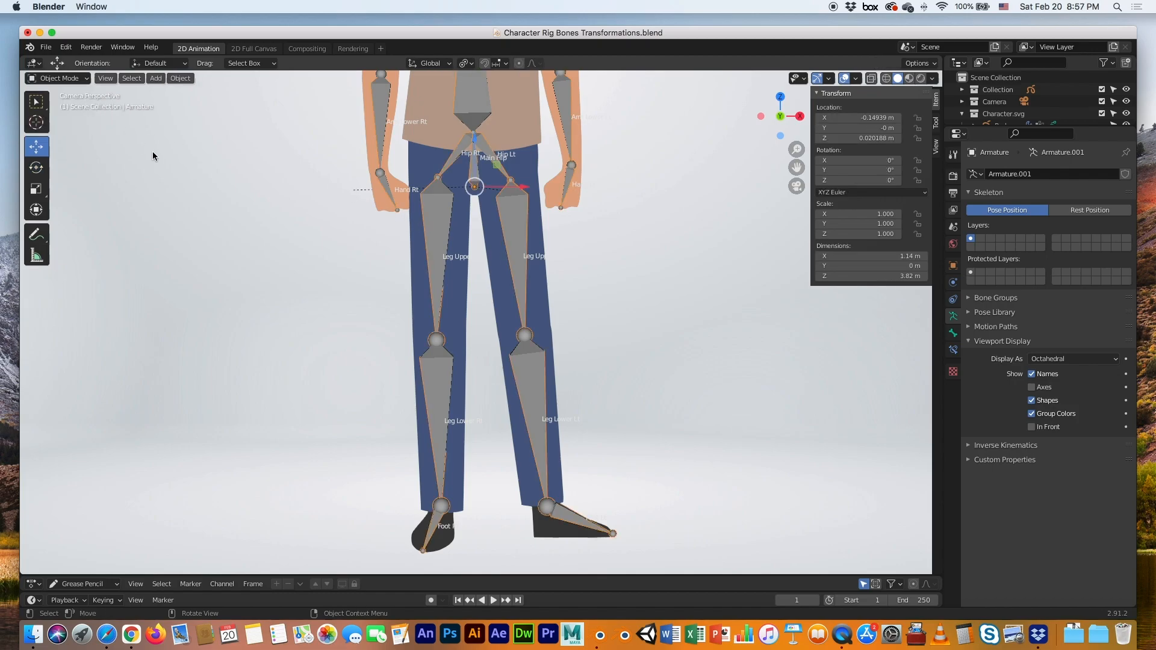
click(419, 252)
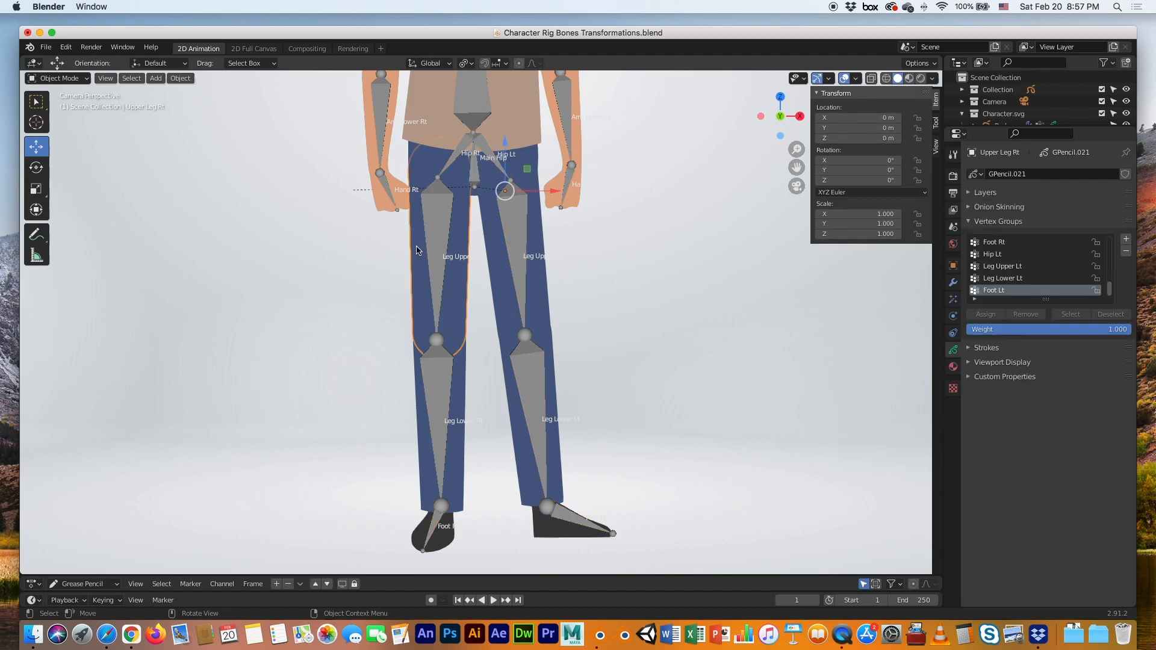
key(Tab)
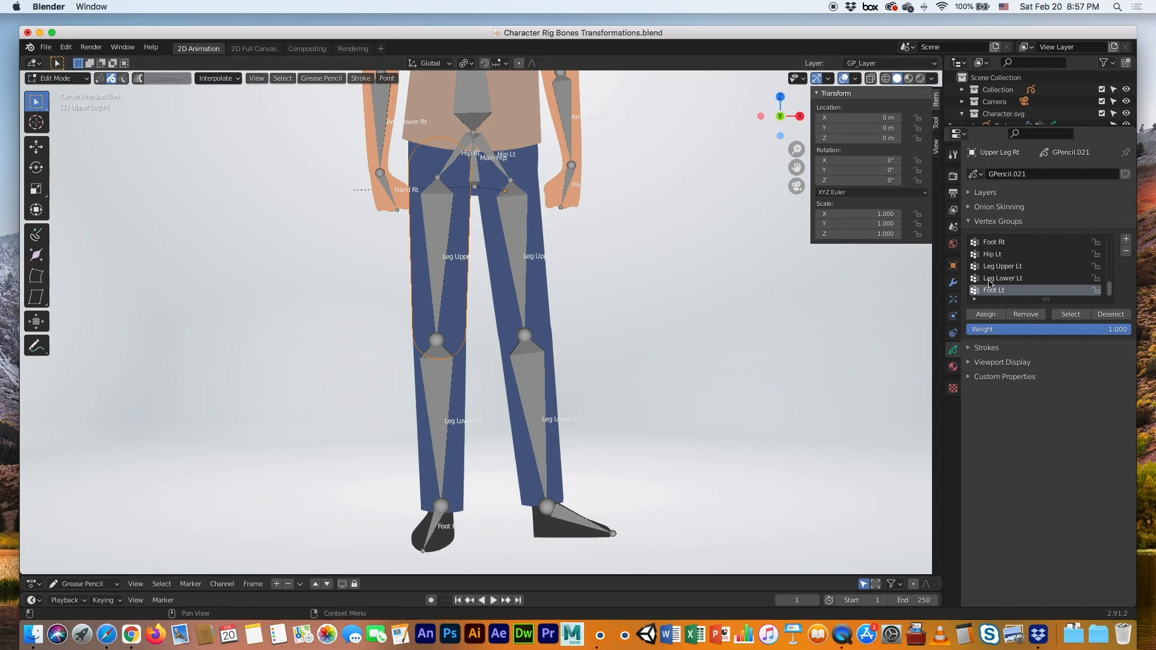
scroll(990, 284, up, 1)
scroll(990, 285, up, 2)
click(993, 255)
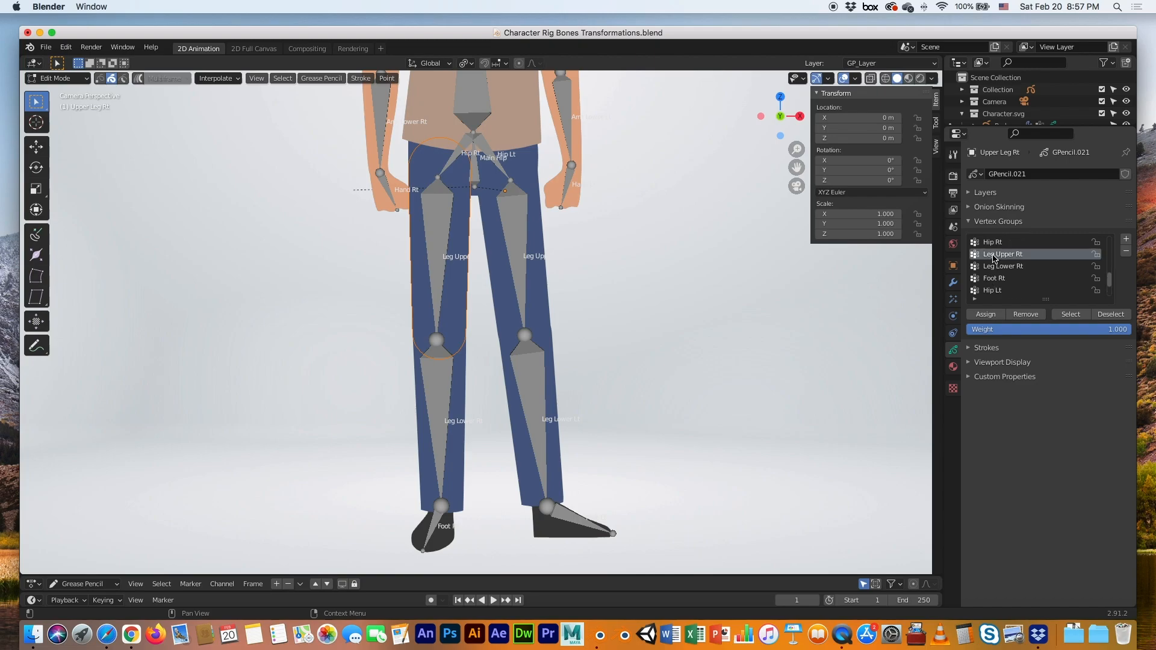
click(981, 316)
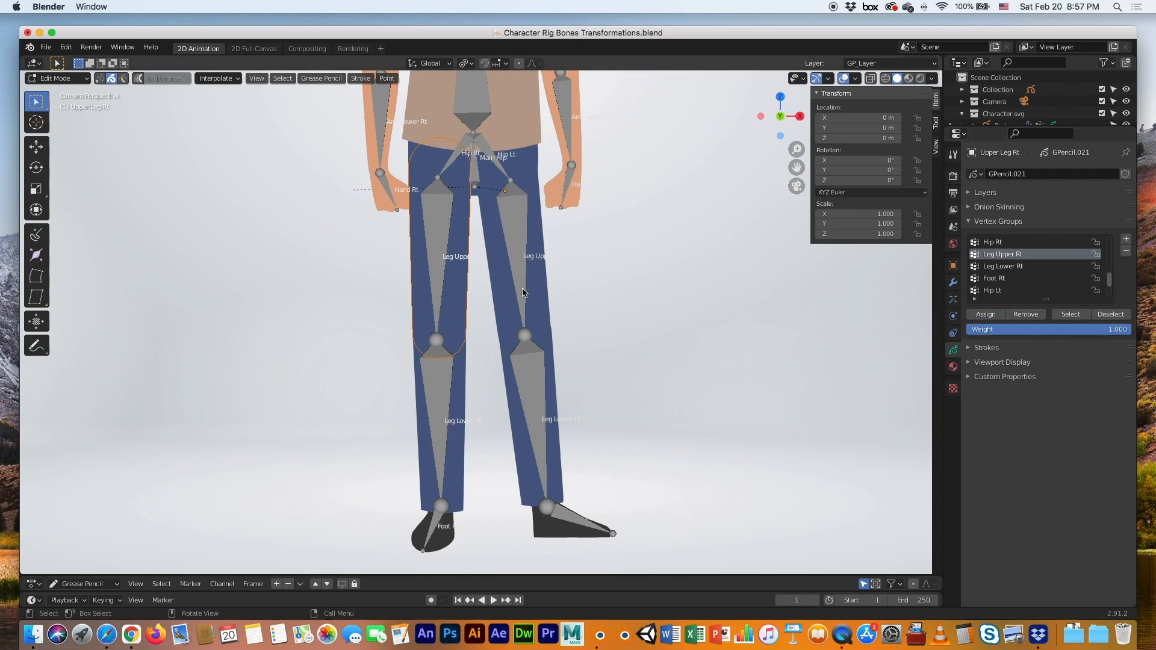
key(Tab)
Assign all points of the right lower leg stroke to Leg Lower Rt
click(392, 393)
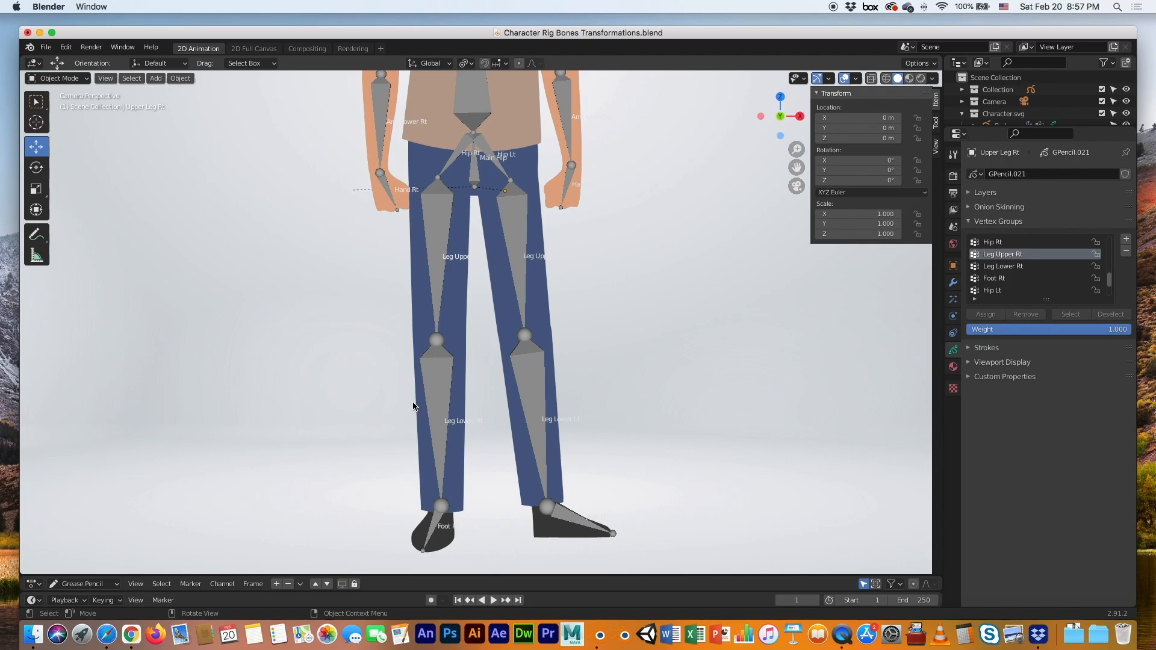
click(414, 406)
key(Tab)
key(a)
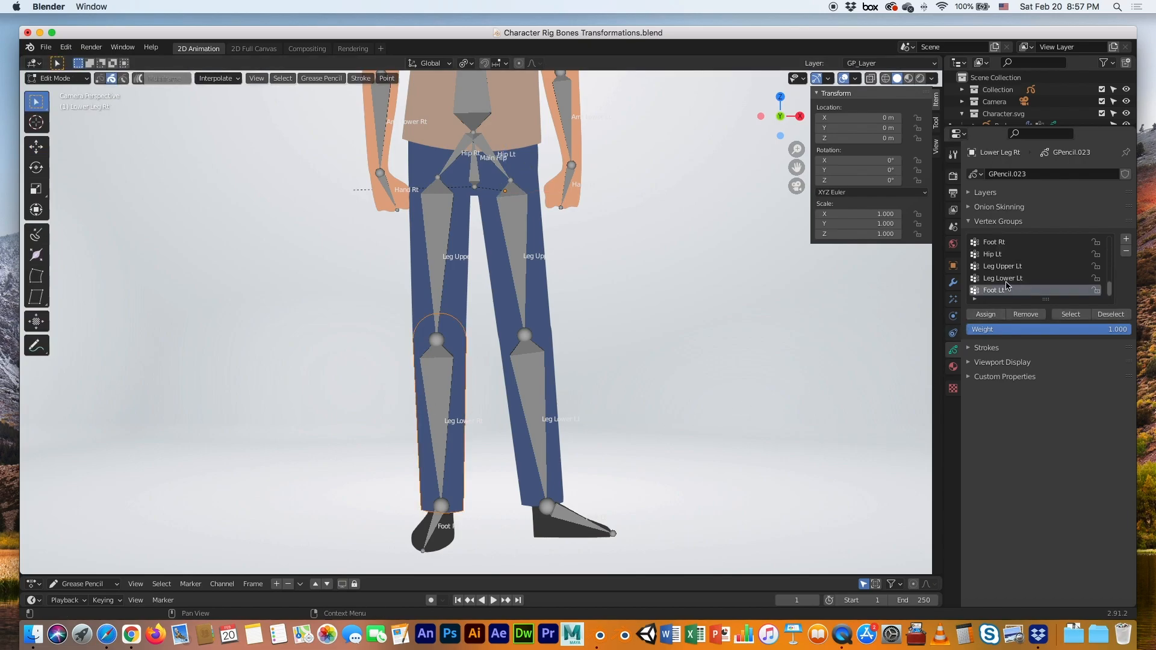
scroll(1002, 281, up, 2)
scroll(1001, 280, up, 1)
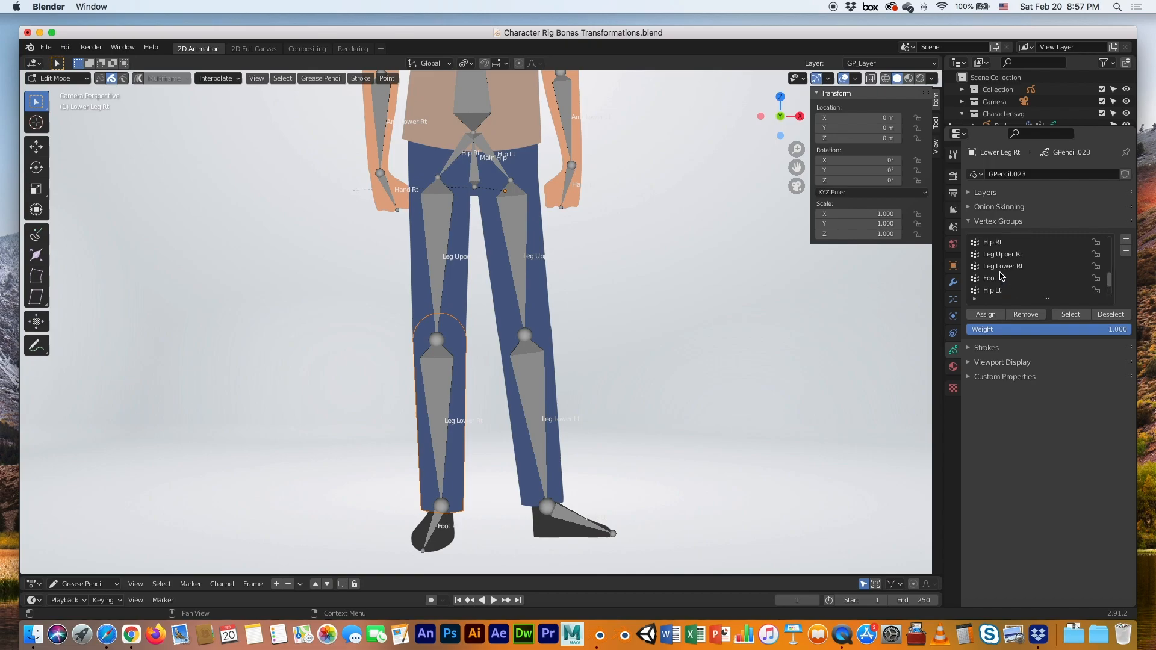
click(994, 267)
click(977, 318)
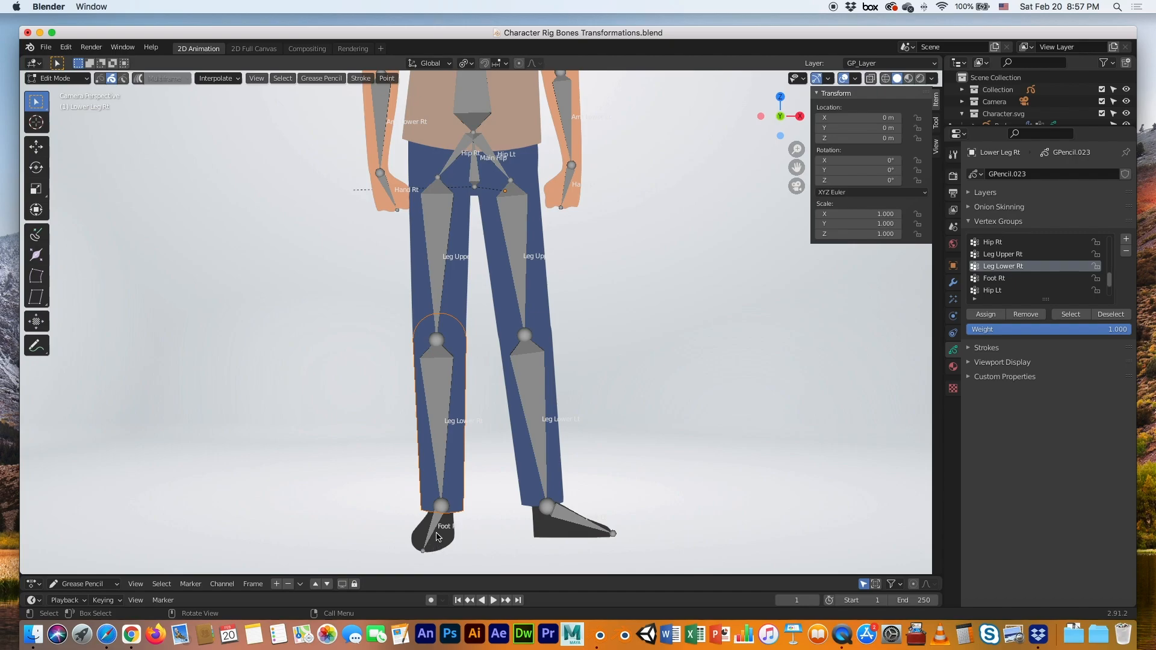
key(Tab)
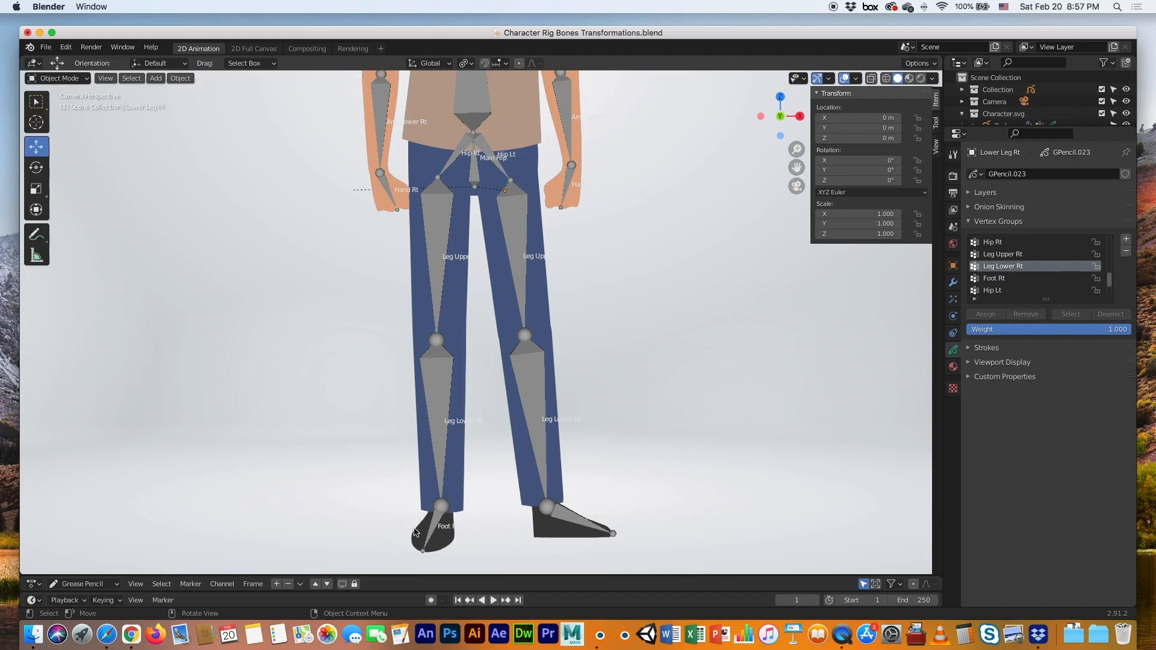
Assign the right foot stroke to the Foot Rt vertex group and exit Edit Mode
click(418, 532)
key(Tab)
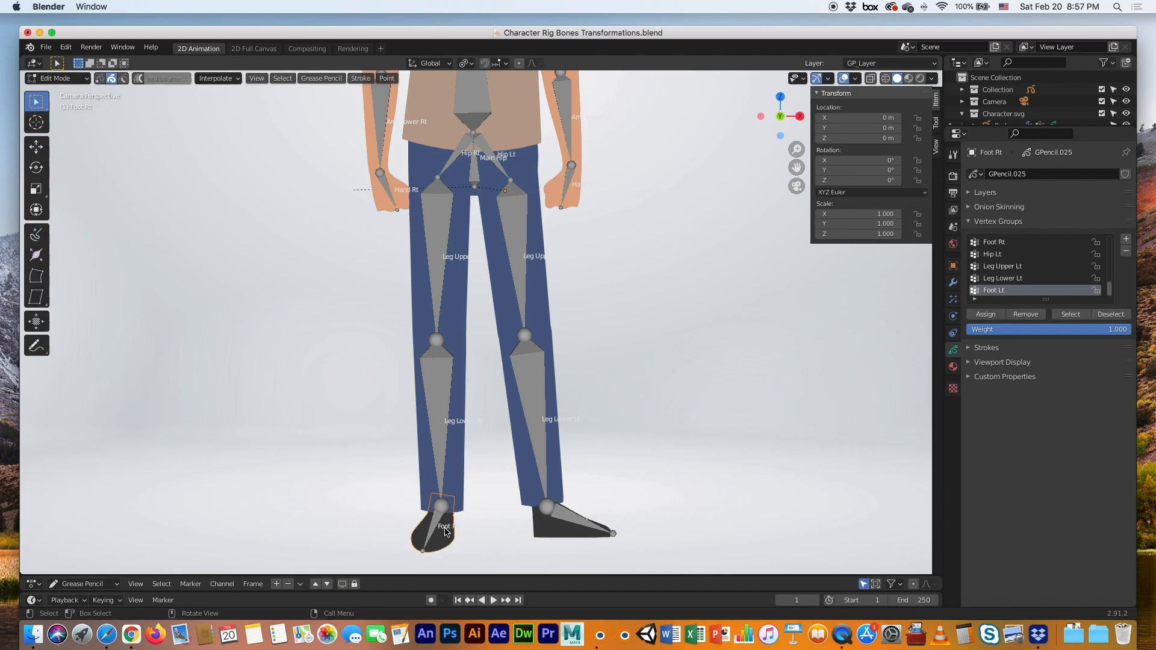
scroll(976, 294, up, 1)
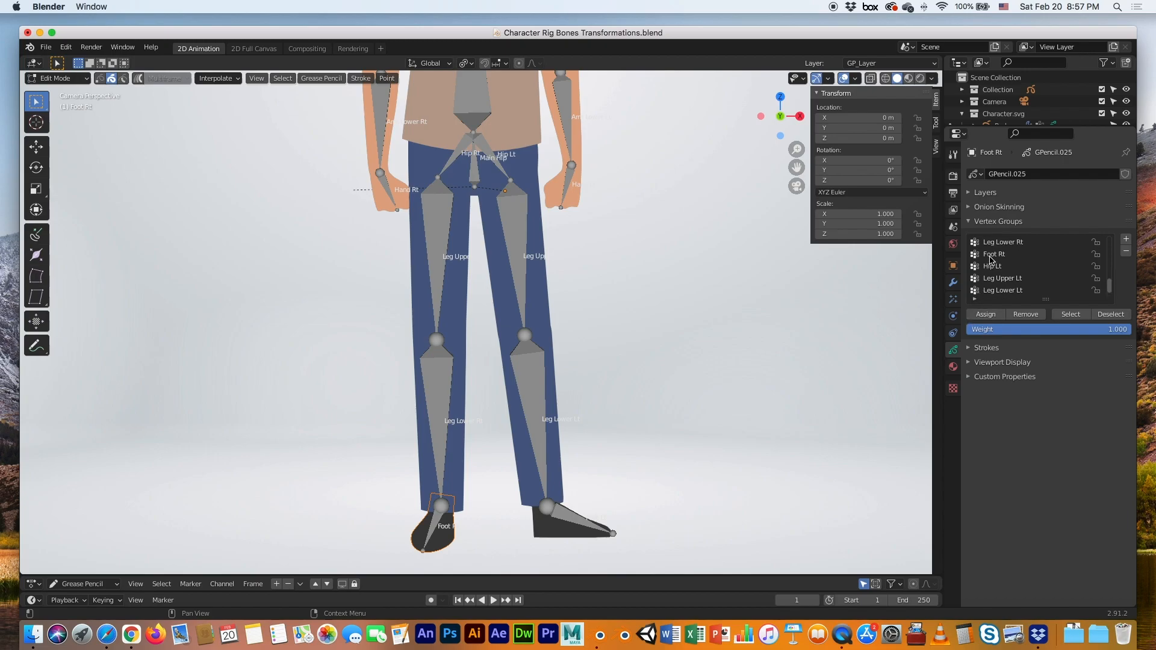
click(992, 254)
click(978, 315)
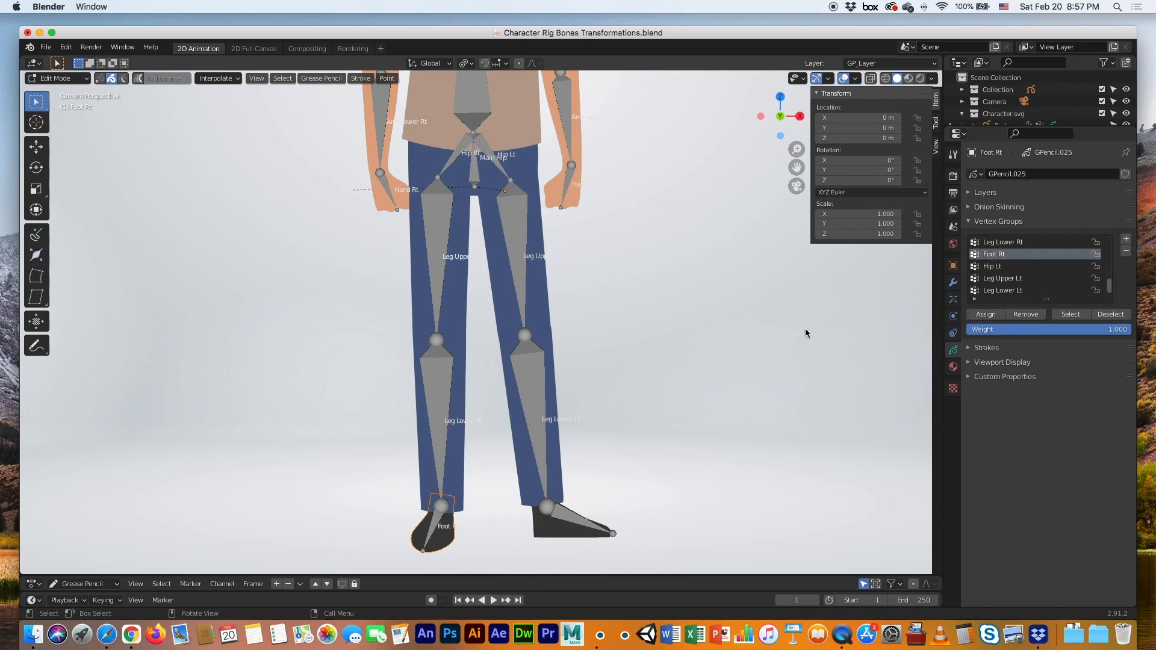
key(Tab)
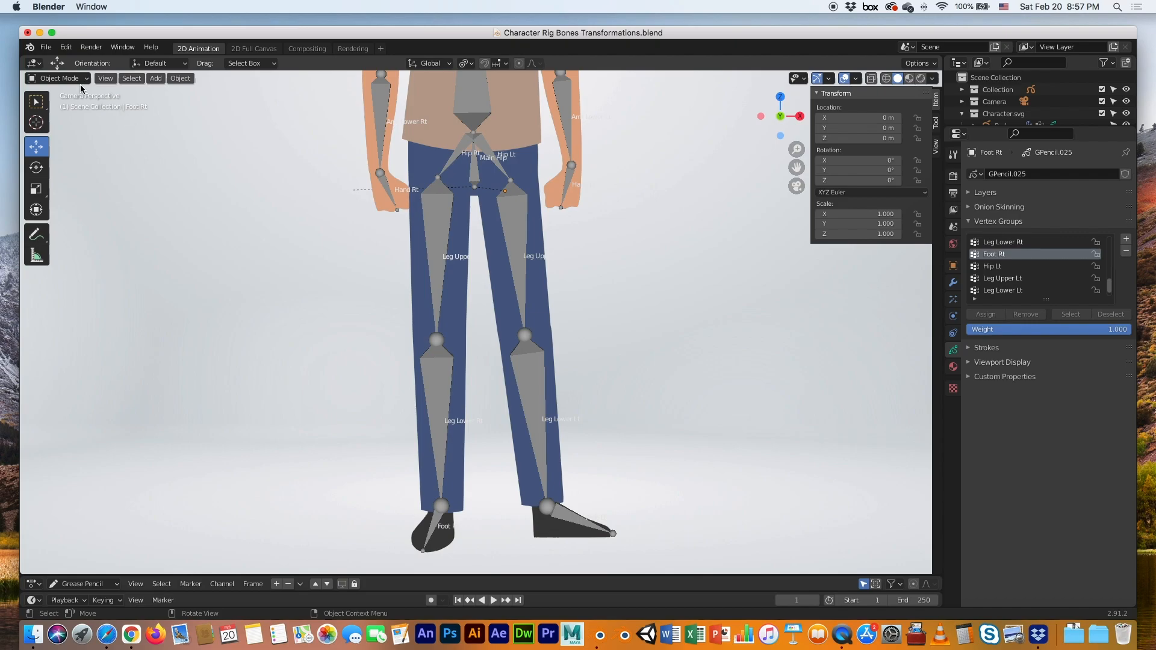
In Pose Mode, rotate the Leg Upper Rt and Foot Rt bones, then undo back to rest
click(479, 119)
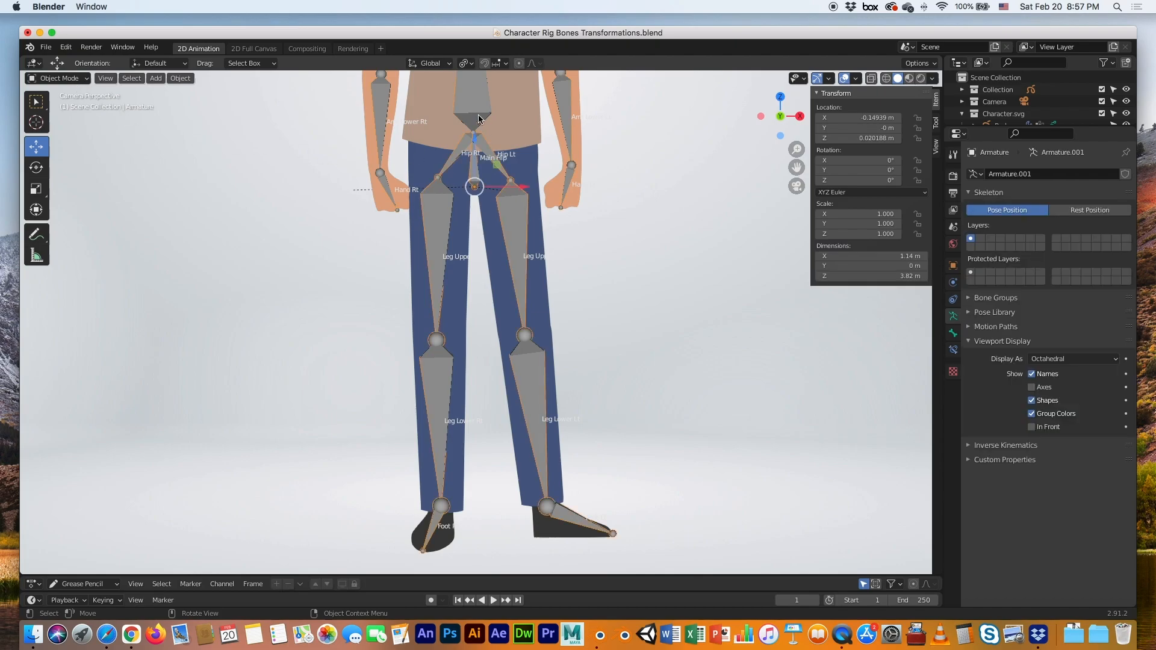
click(58, 78)
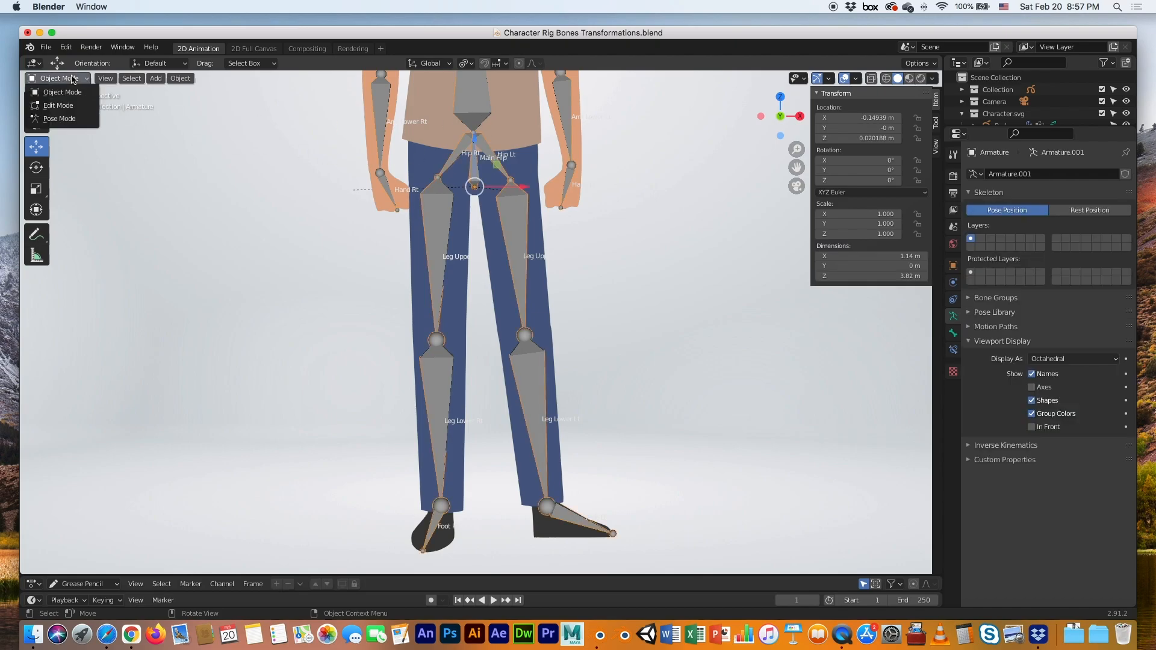
click(65, 119)
click(435, 217)
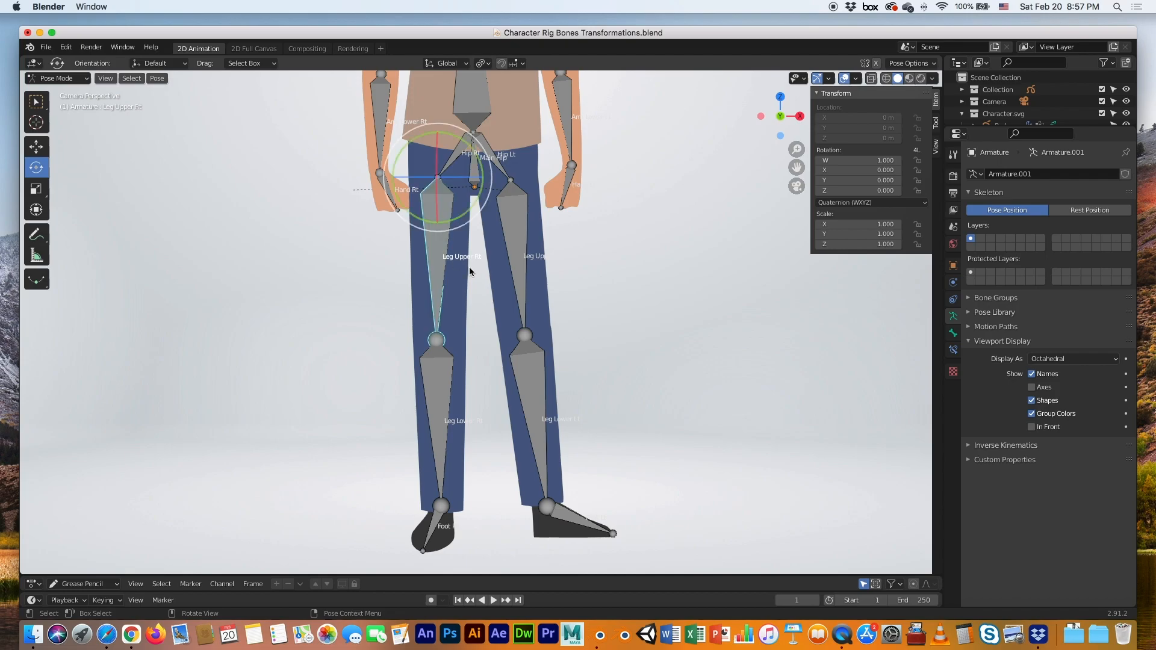
drag(474, 201, 395, 290)
click(282, 293)
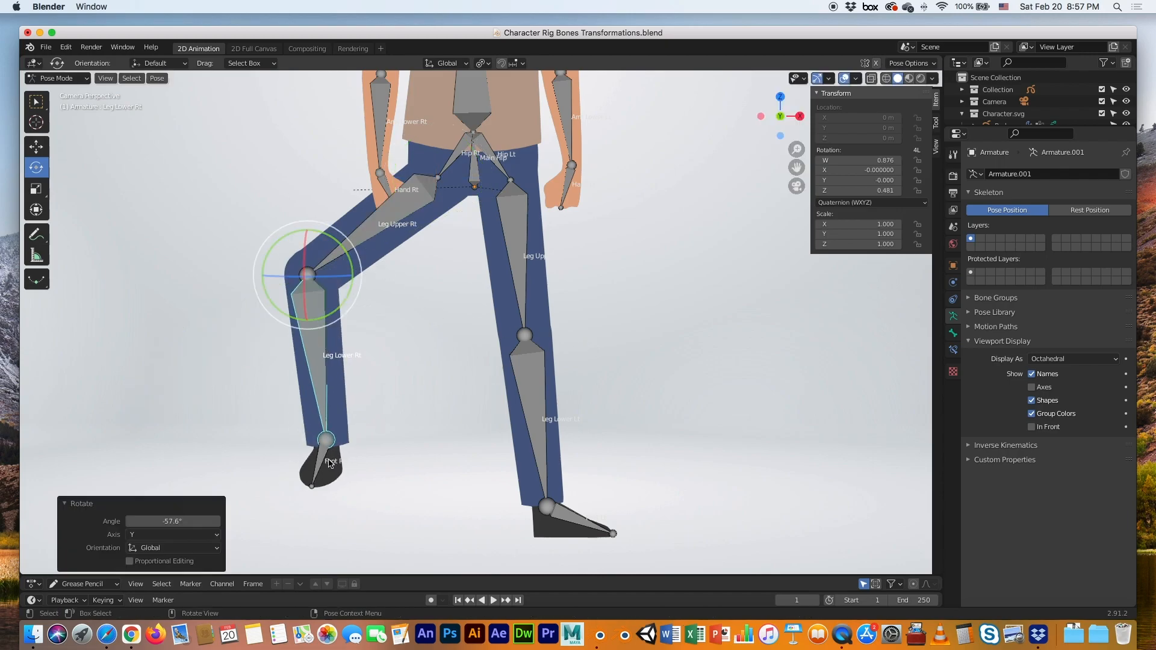
click(328, 462)
mouse_move(361, 473)
mouse_down()
mouse_move(373, 445)
mouse_move(369, 455)
mouse_up()
key(ctrl+z)
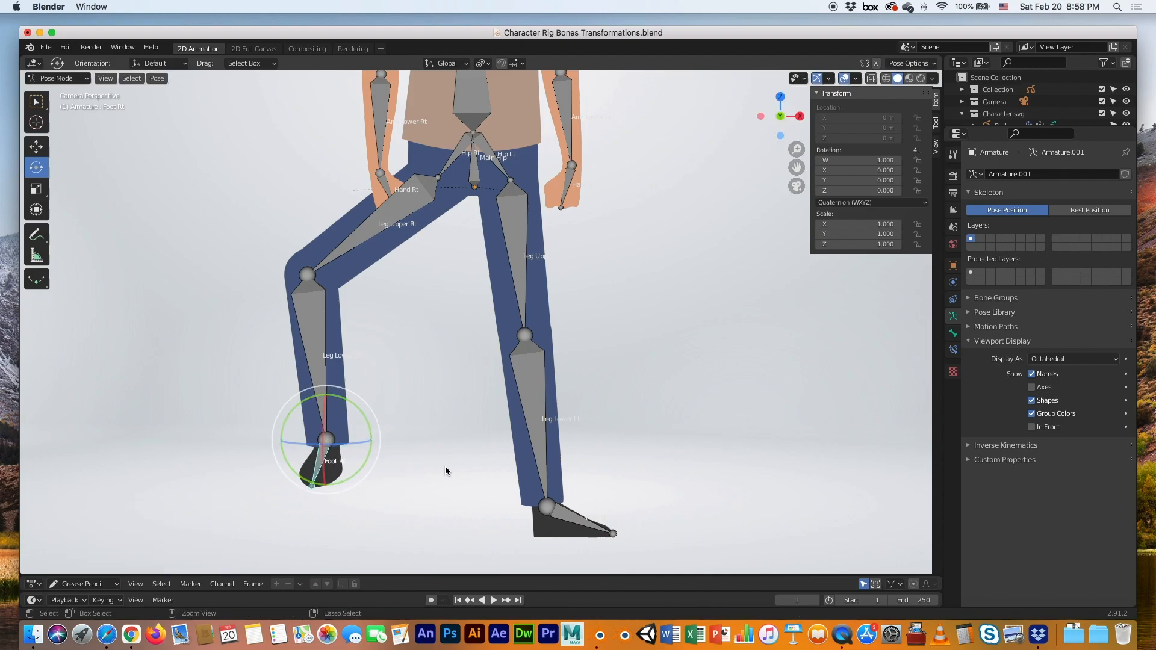
key(ctrl+z)
key(ctrl+z)
key(ctrl+z)
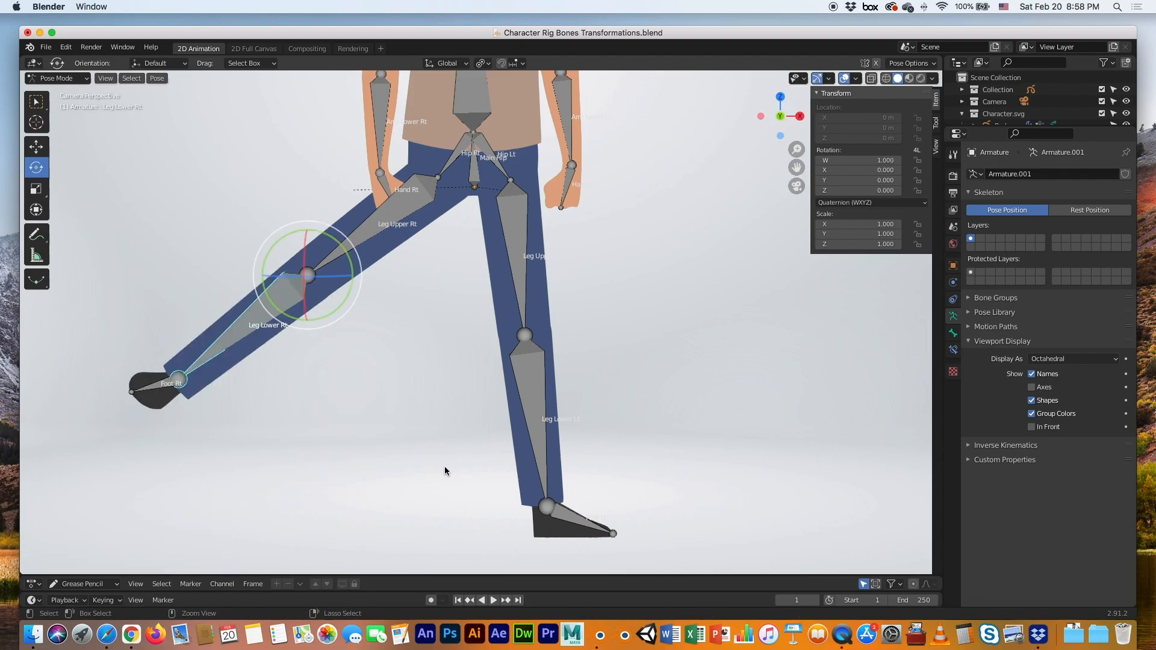
key(ctrl+z)
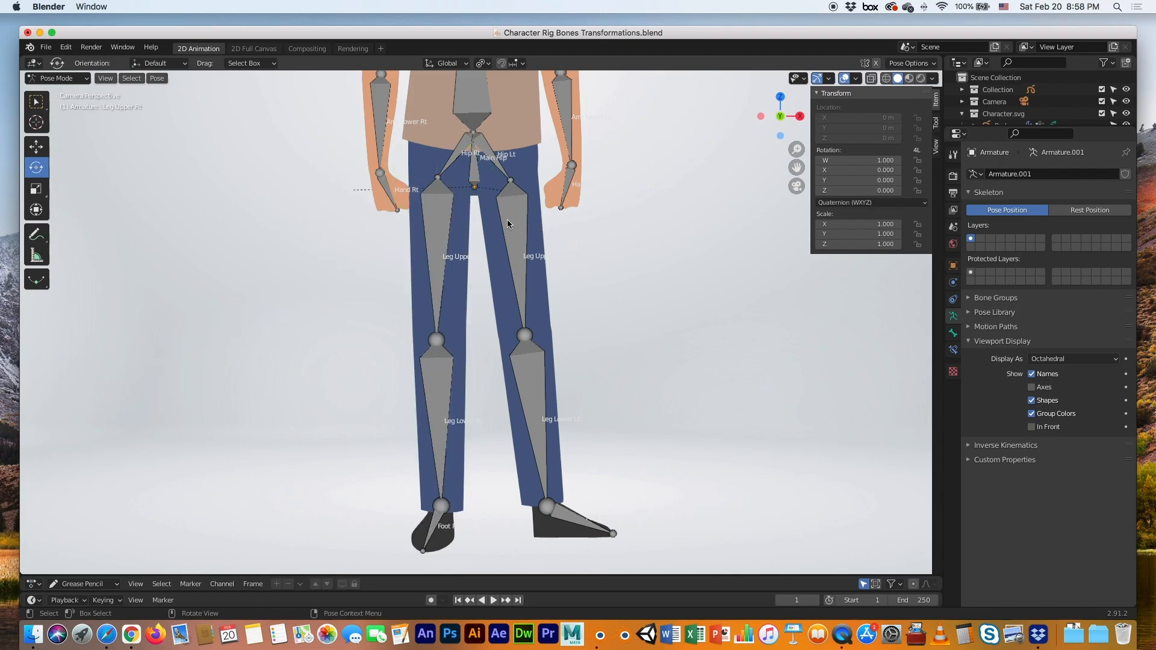
Move the Main Hip bone to shift the whole body left, then undo
shift+middle_drag(504, 215, 487, 389)
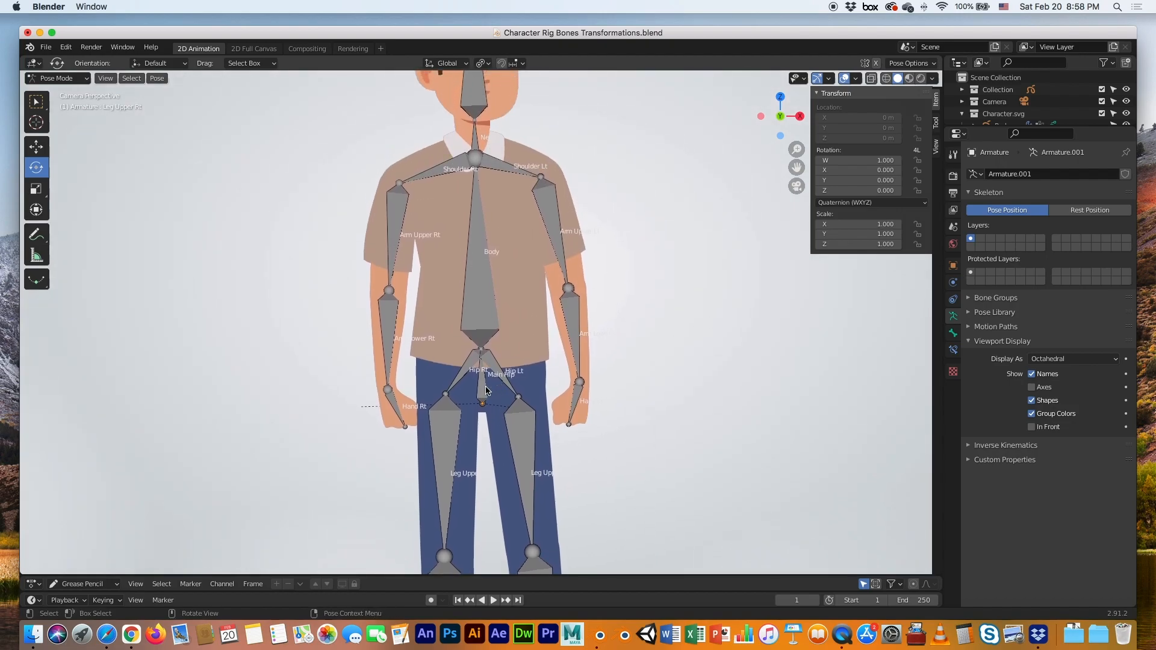
click(482, 388)
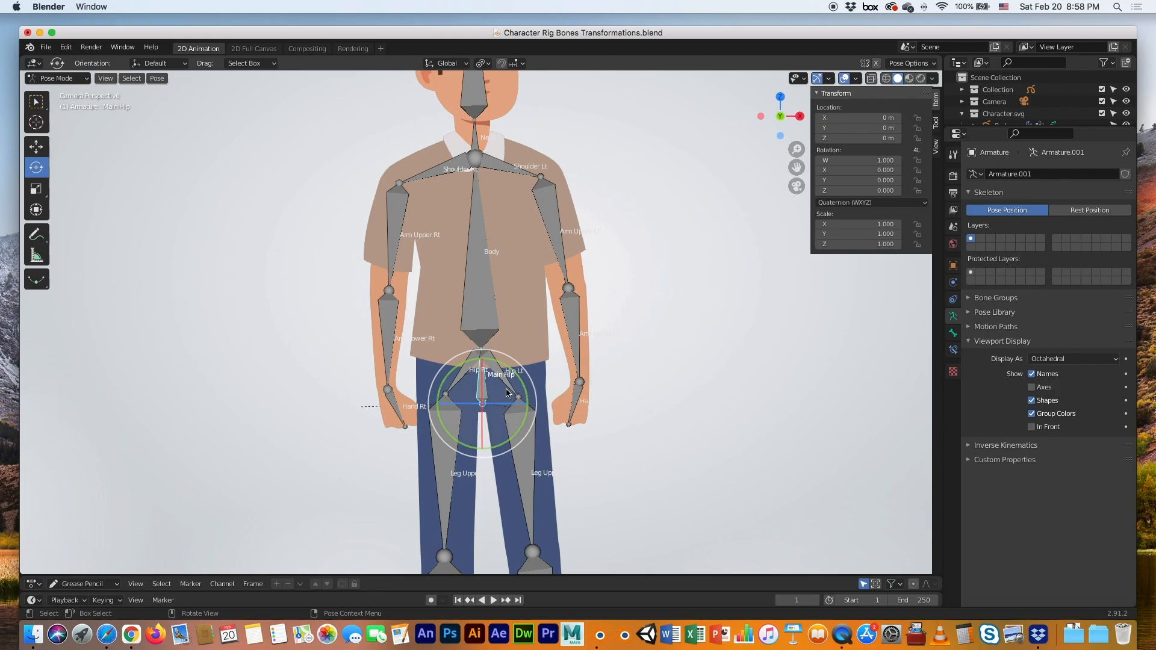
click(37, 146)
drag(482, 403, 196, 331)
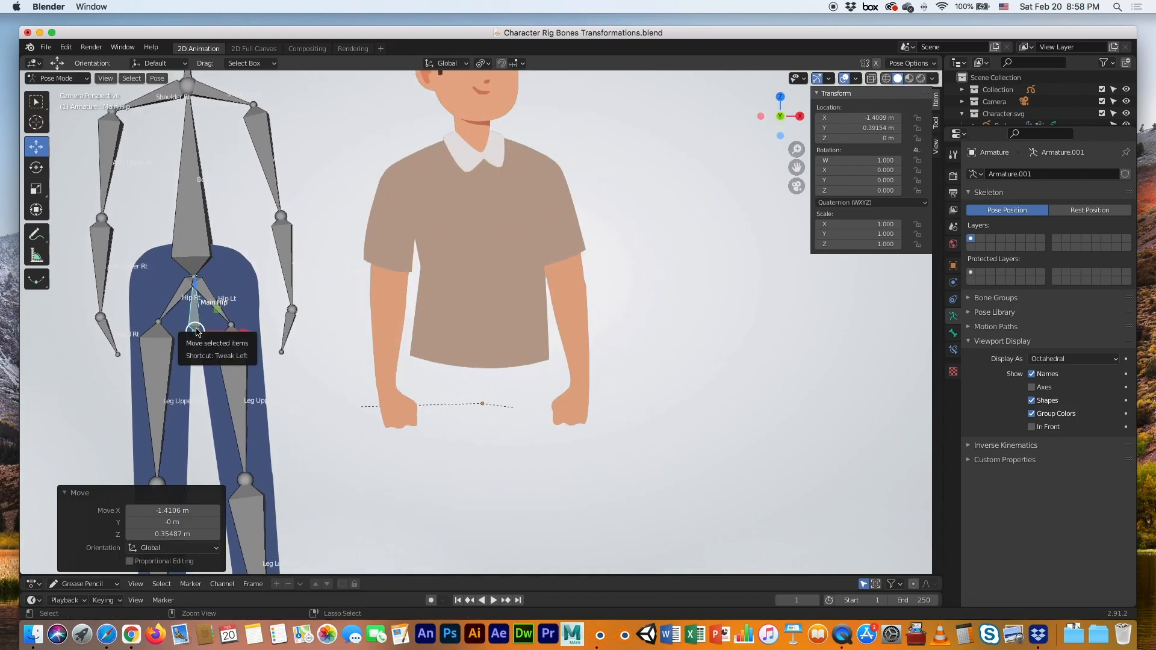
key(super+z)
Return the armature to Object Mode and select the Body shirt drawing object
click(482, 310)
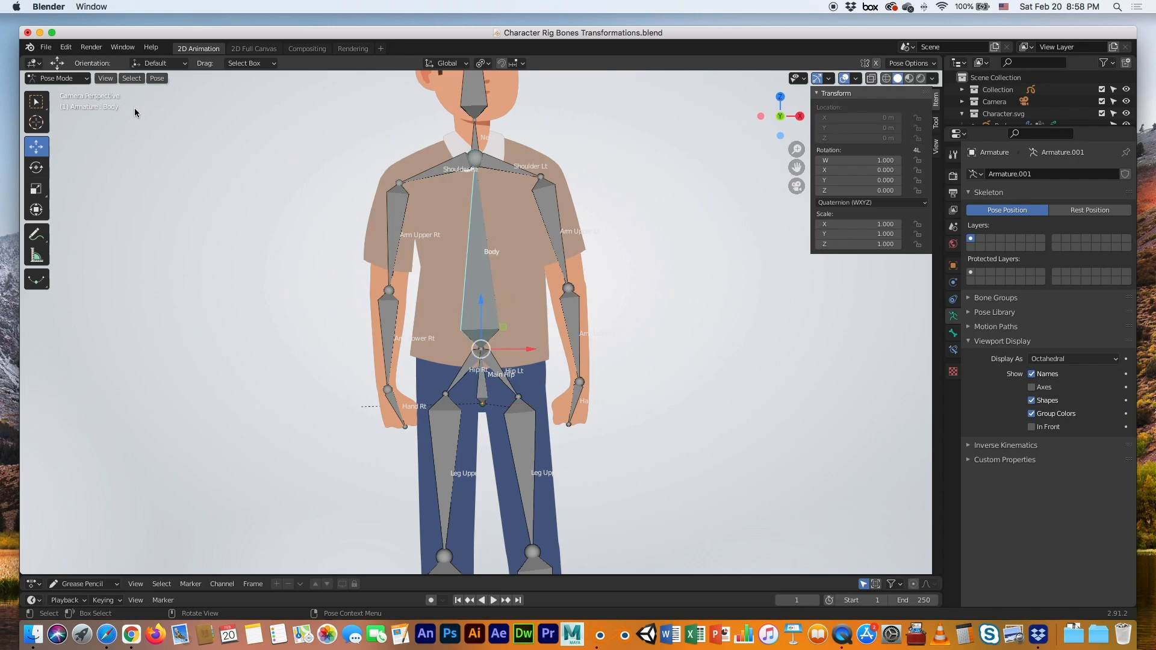
click(58, 78)
click(72, 95)
click(140, 156)
click(422, 295)
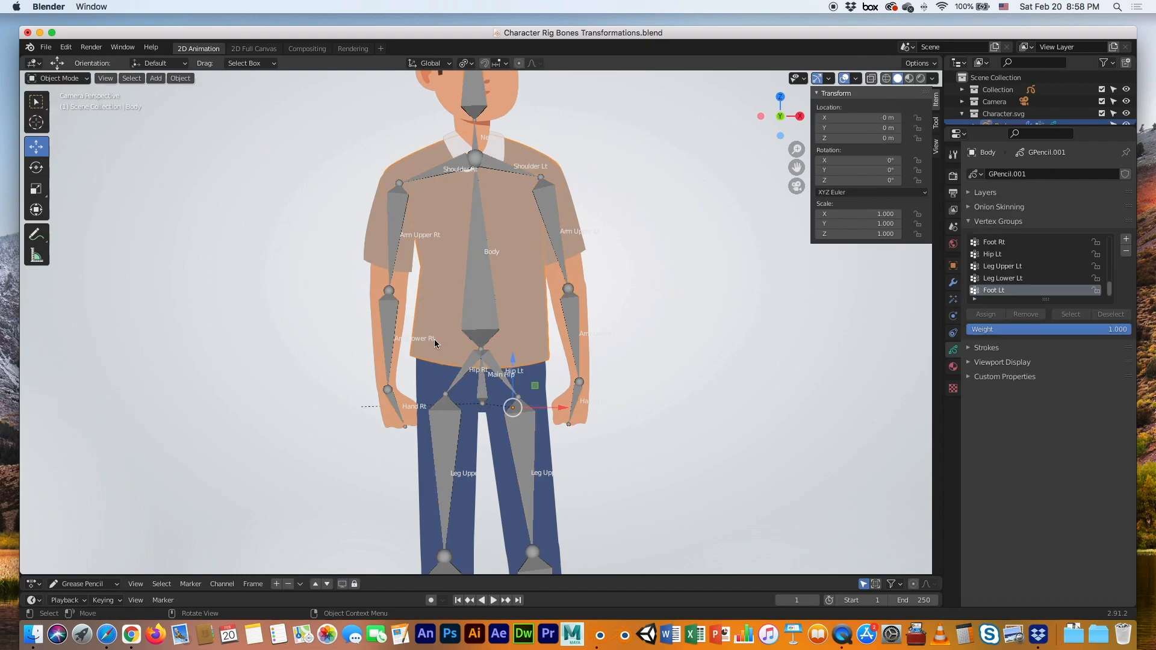
In Edit Mode on the Body object, select the shirt strokes and make Body the active vertex group
key(Tab)
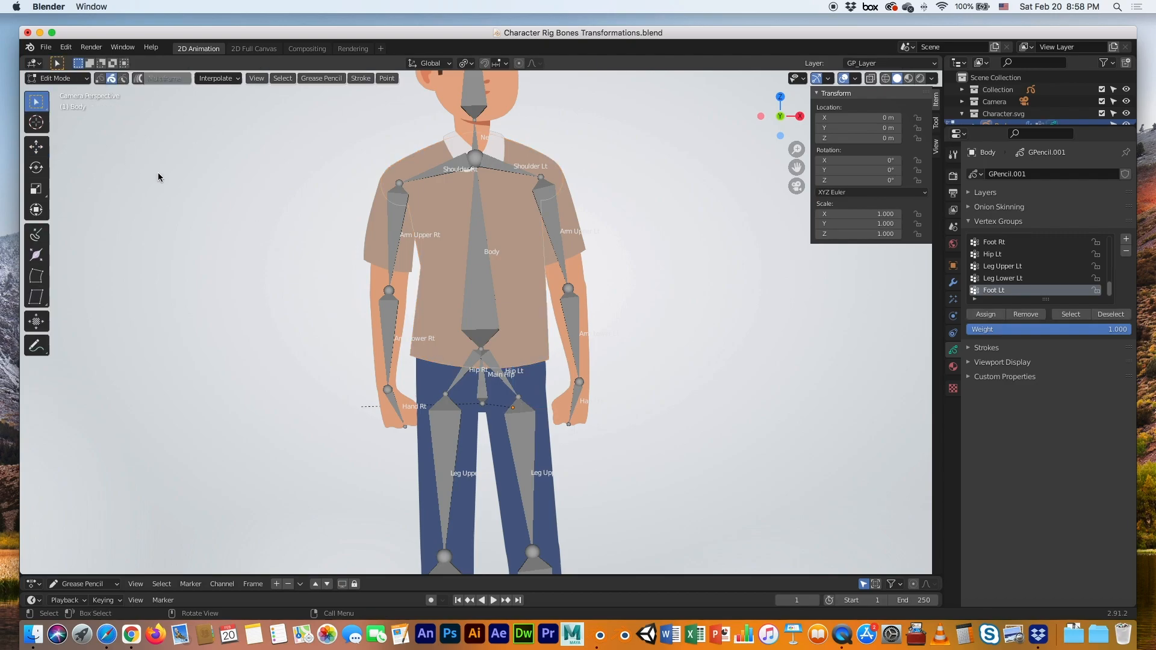
click(433, 267)
scroll(996, 279, up, 3)
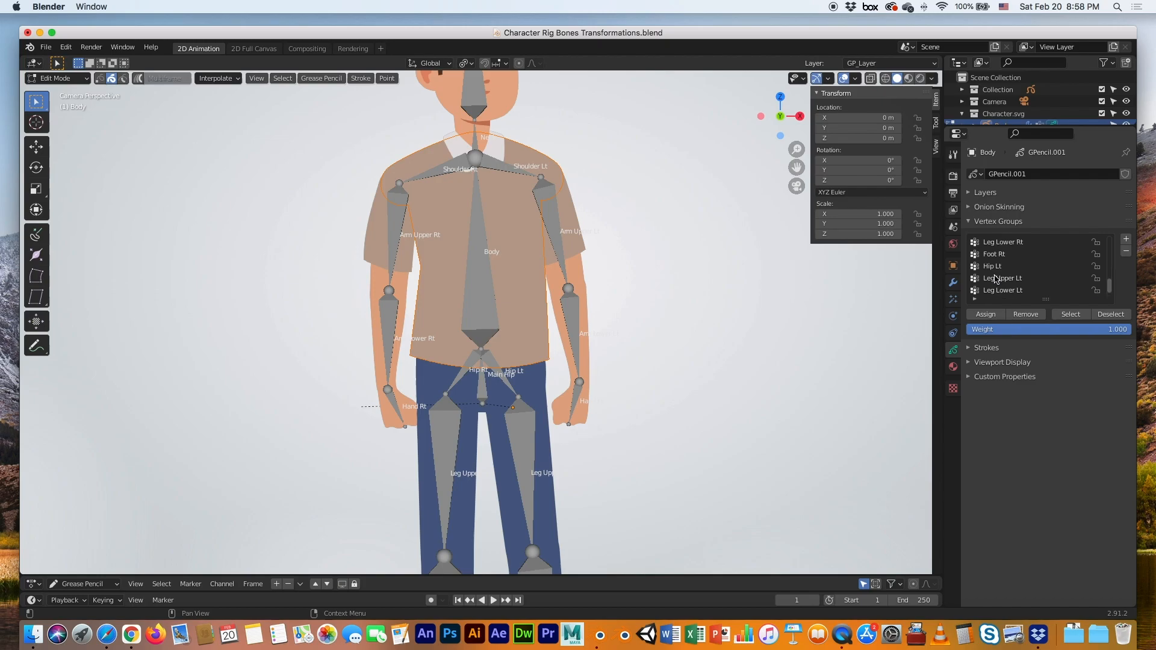
scroll(996, 279, up, 6)
scroll(995, 278, up, 5)
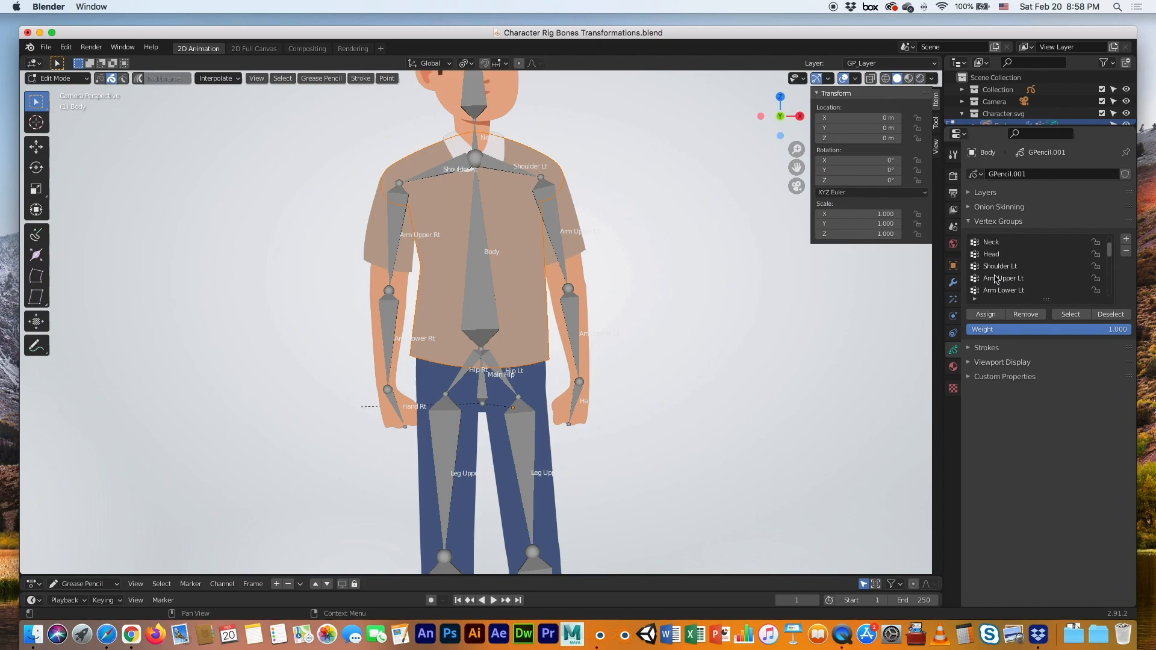
click(992, 247)
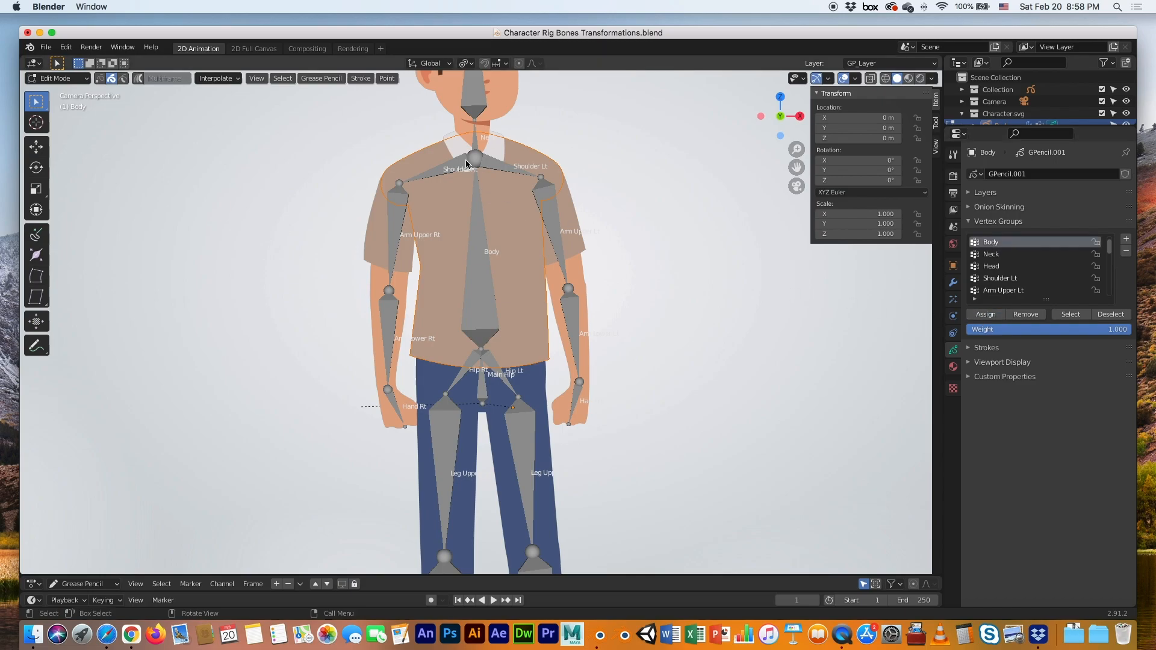
scroll(476, 157, up, 2)
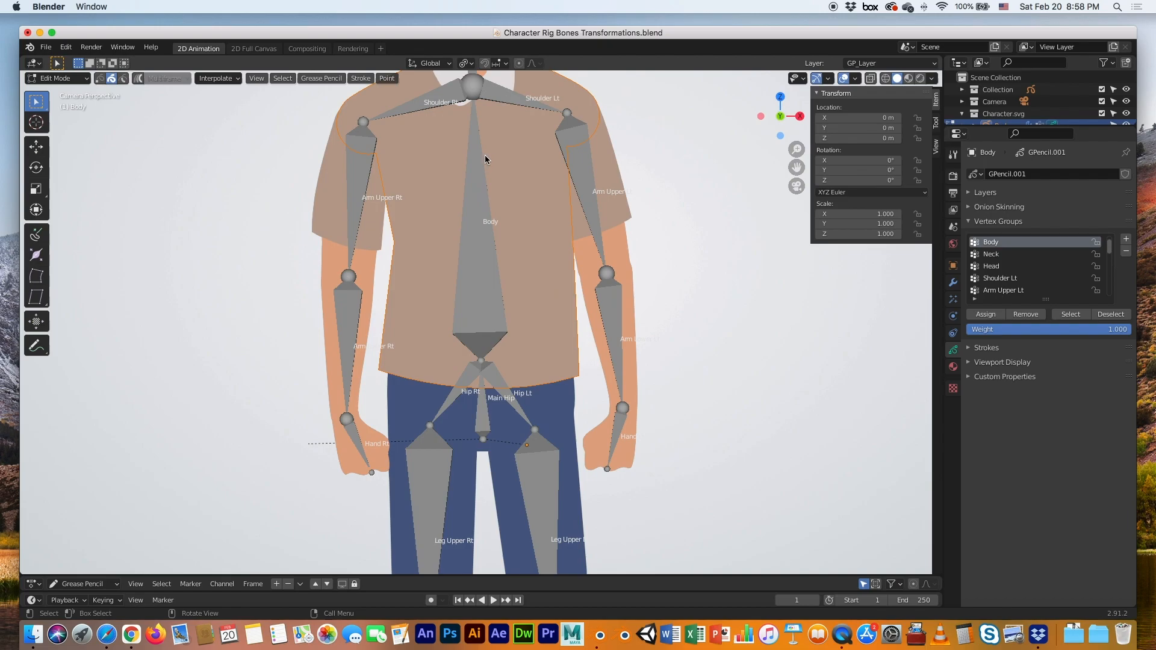
shift+middle_drag(496, 173, 495, 381)
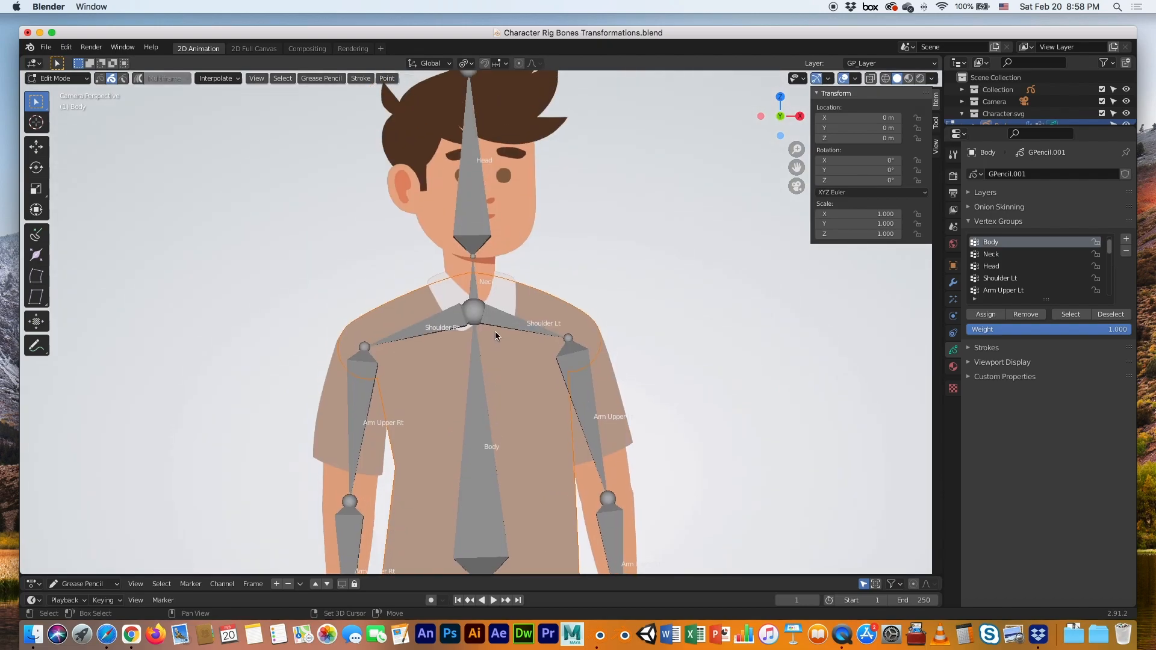
Assign the Collar drawing's strokes to the Body vertex group in Edit Mode
key(Tab)
click(512, 290)
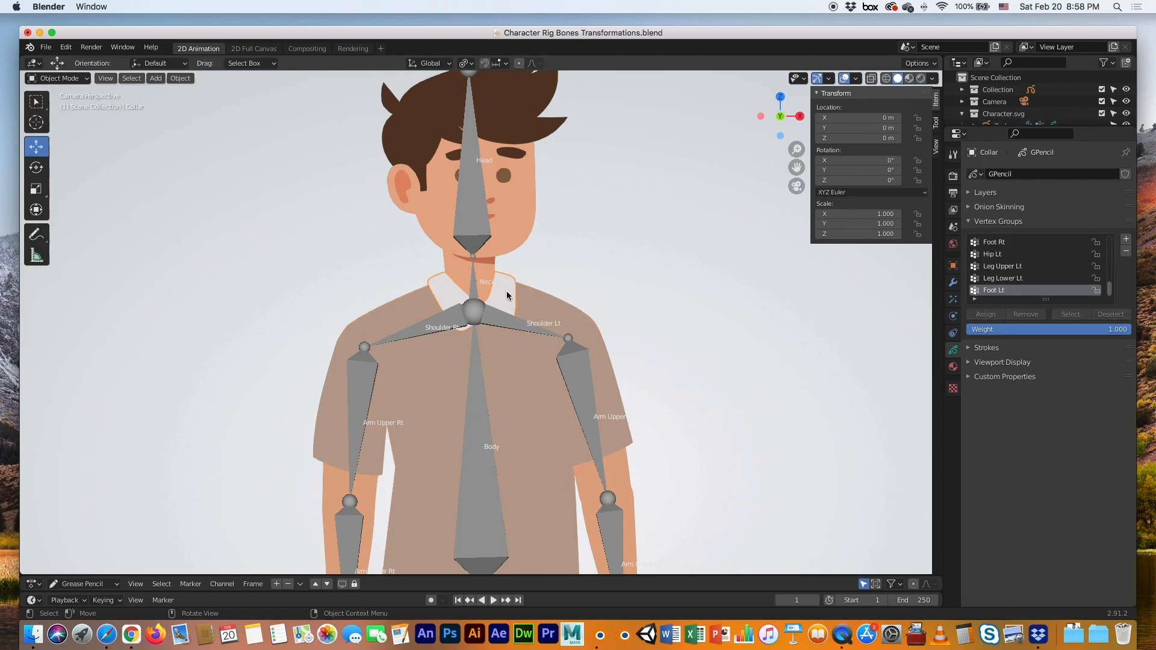
key(Tab)
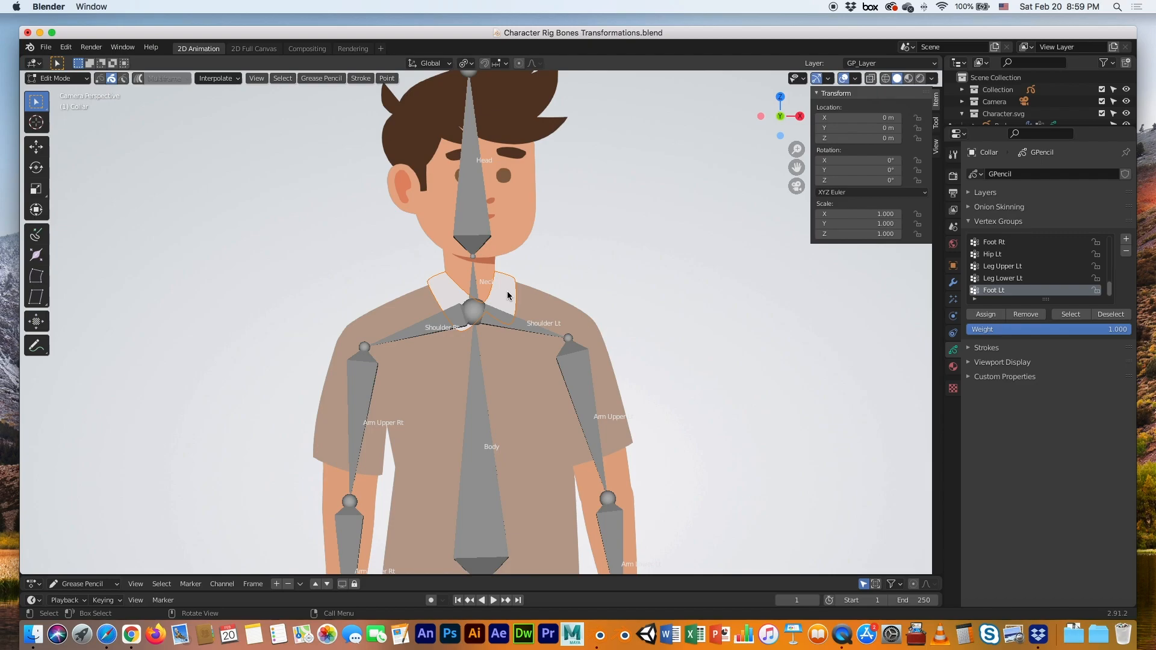
scroll(992, 276, up, 10)
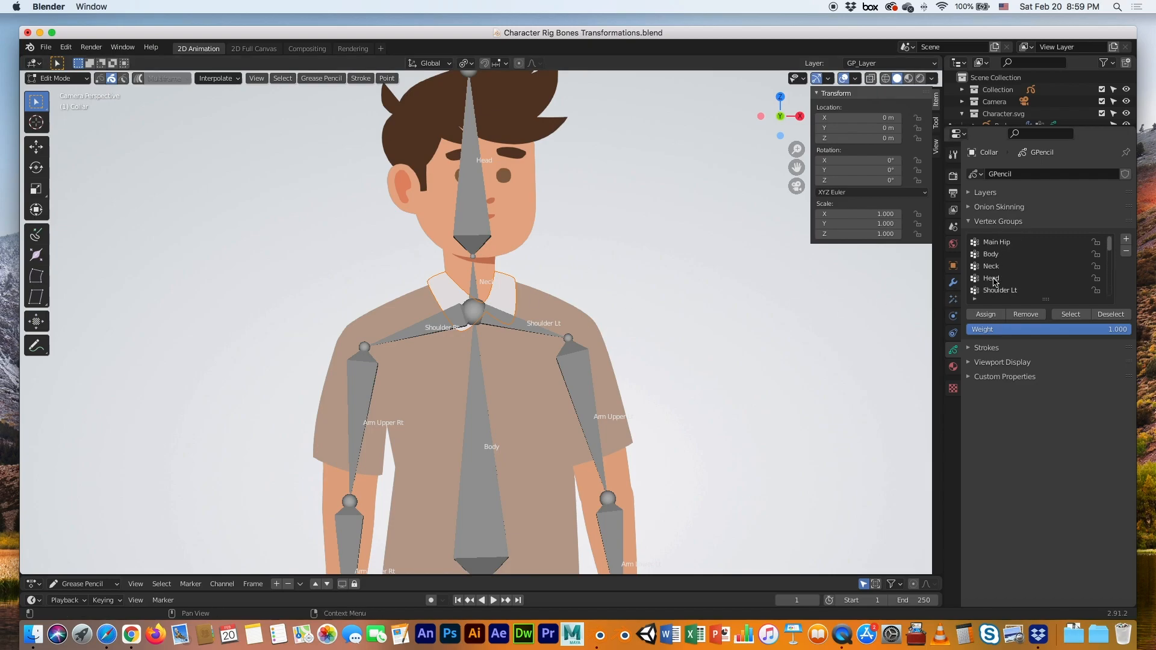
click(992, 256)
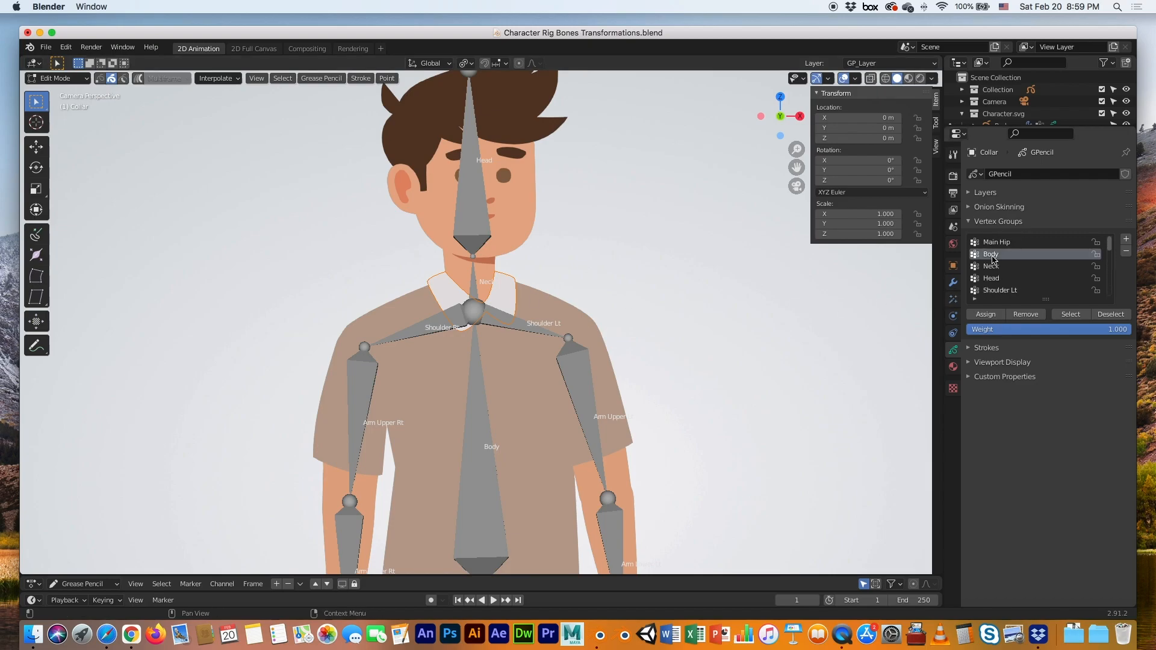
click(978, 315)
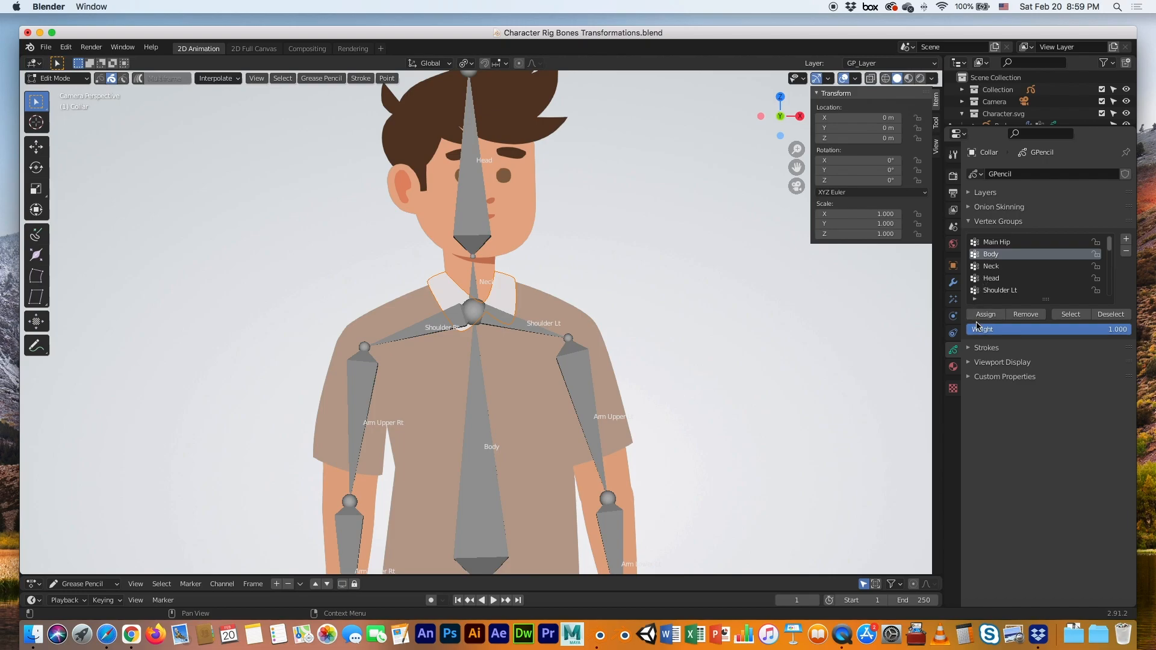
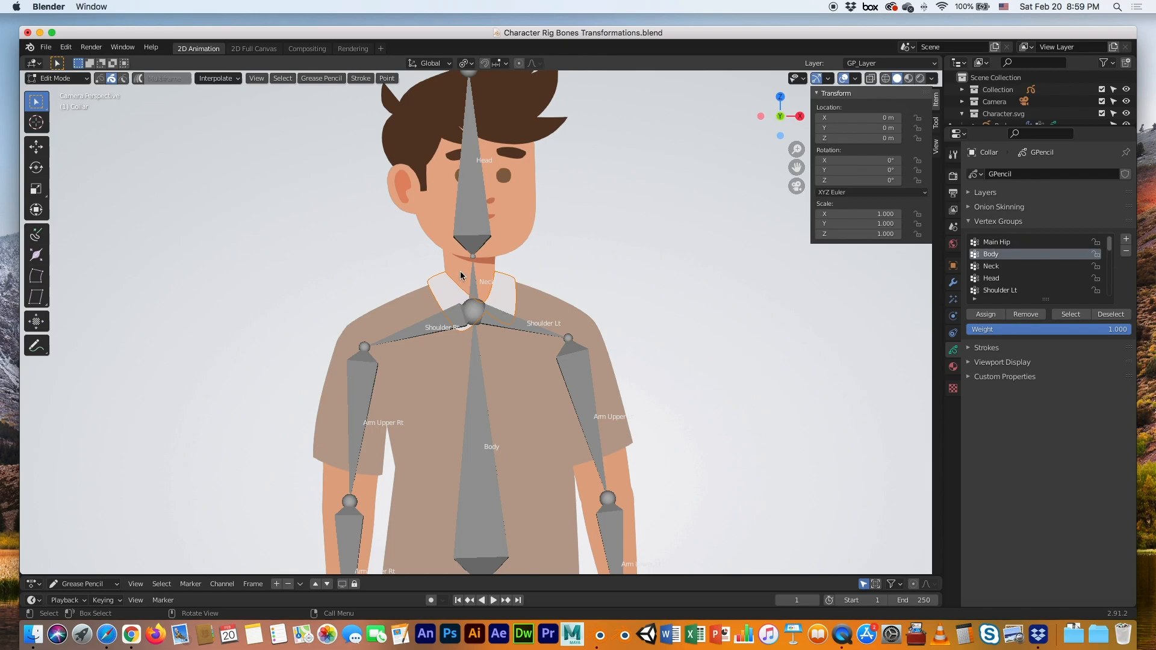
Leave Edit Mode on the Collar object to return to Object Mode
key(Tab)
Assign the neck stroke object Head.002's strokes to the Neck vertex group
click(461, 275)
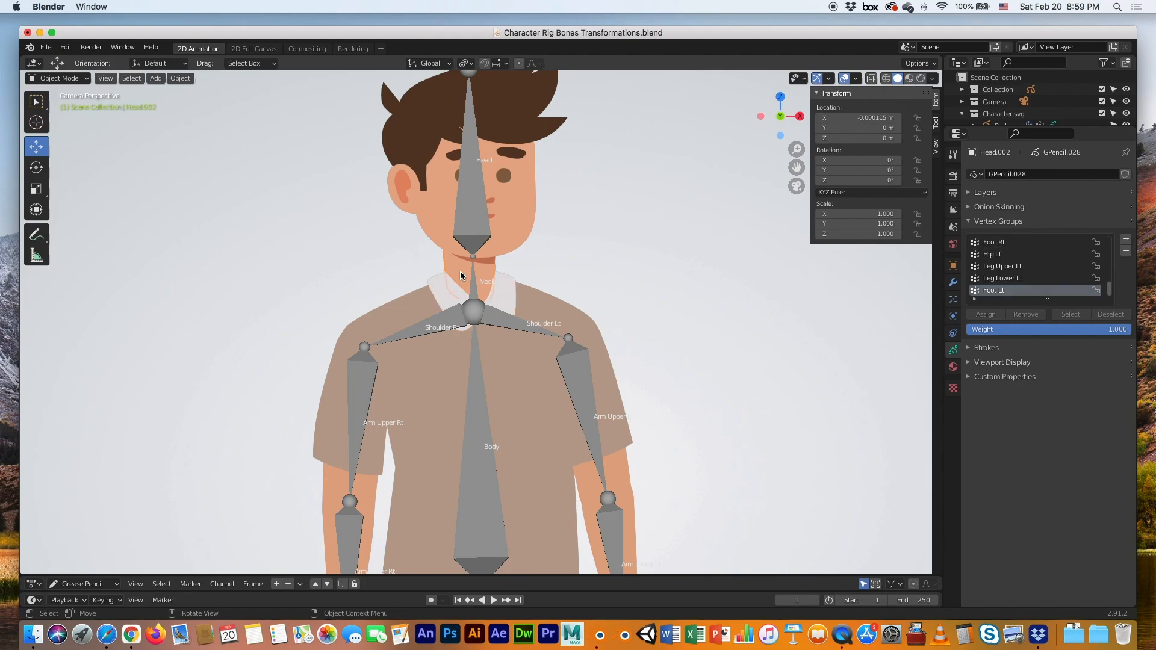
key(Tab)
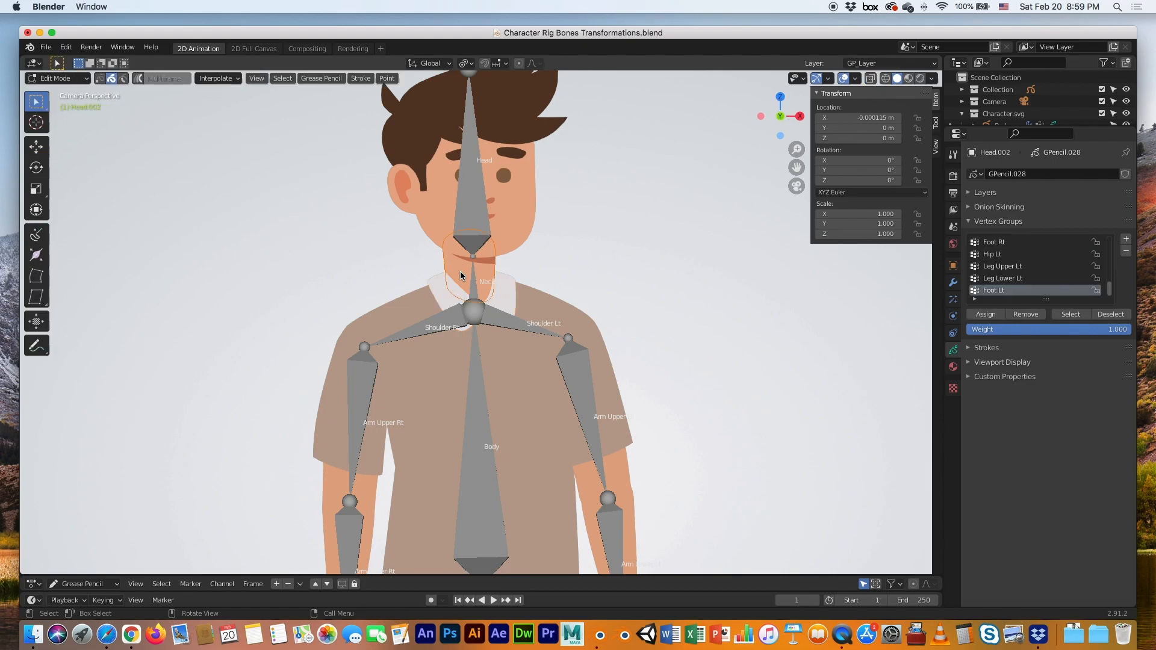
scroll(1037, 283, up, 5)
scroll(1036, 283, up, 2)
click(990, 267)
click(988, 317)
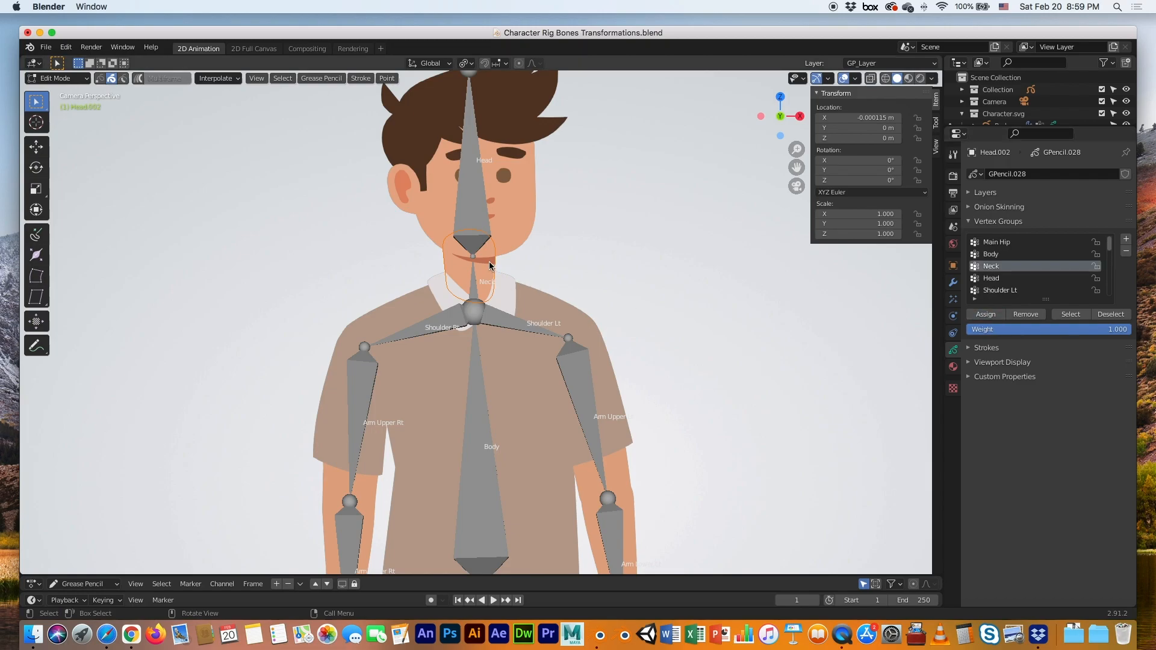
key(Tab)
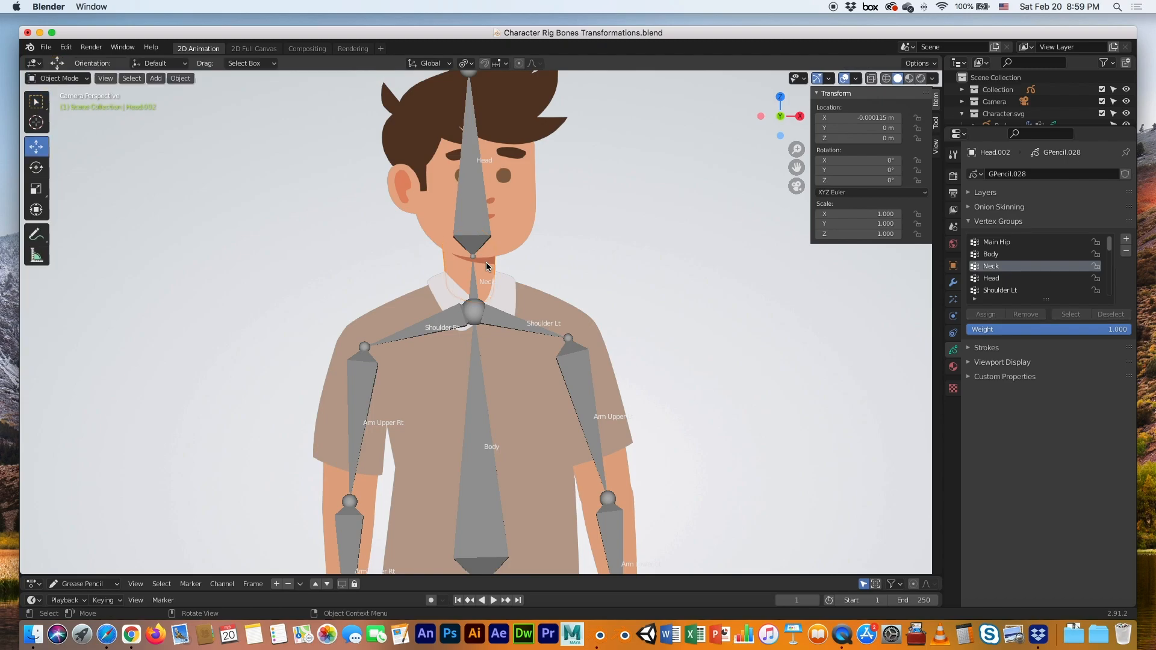
Assign the chin stroke object's strokes to the Neck vertex group too
click(486, 262)
key(Tab)
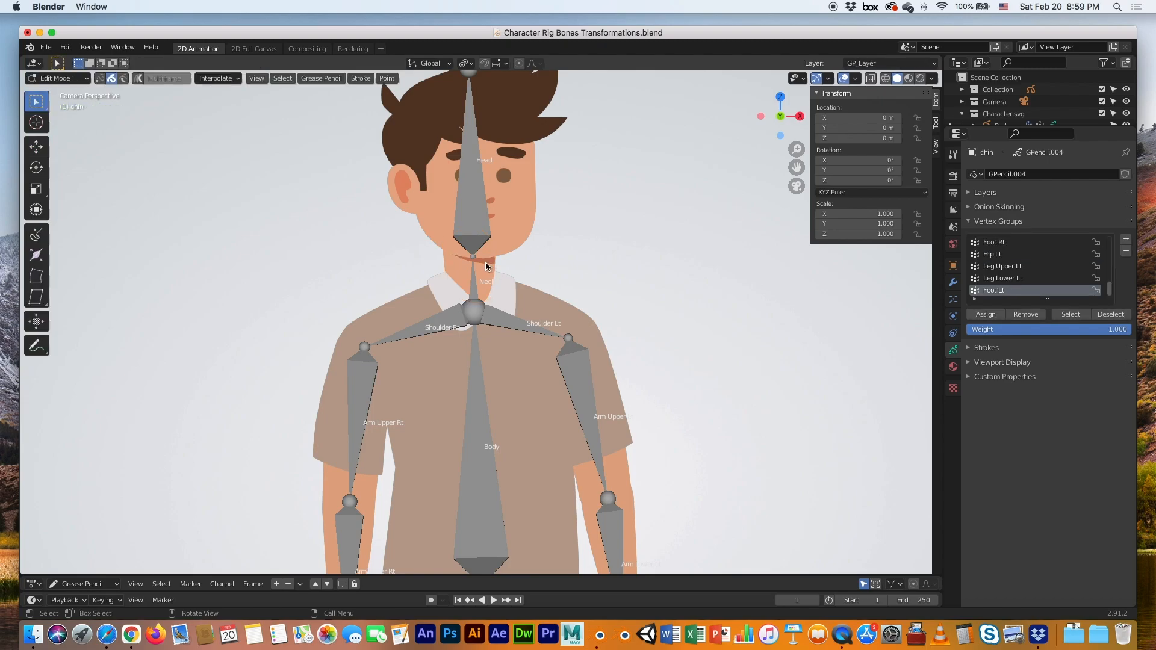
scroll(1004, 287, up, 5)
scroll(1004, 288, up, 5)
click(991, 266)
click(985, 315)
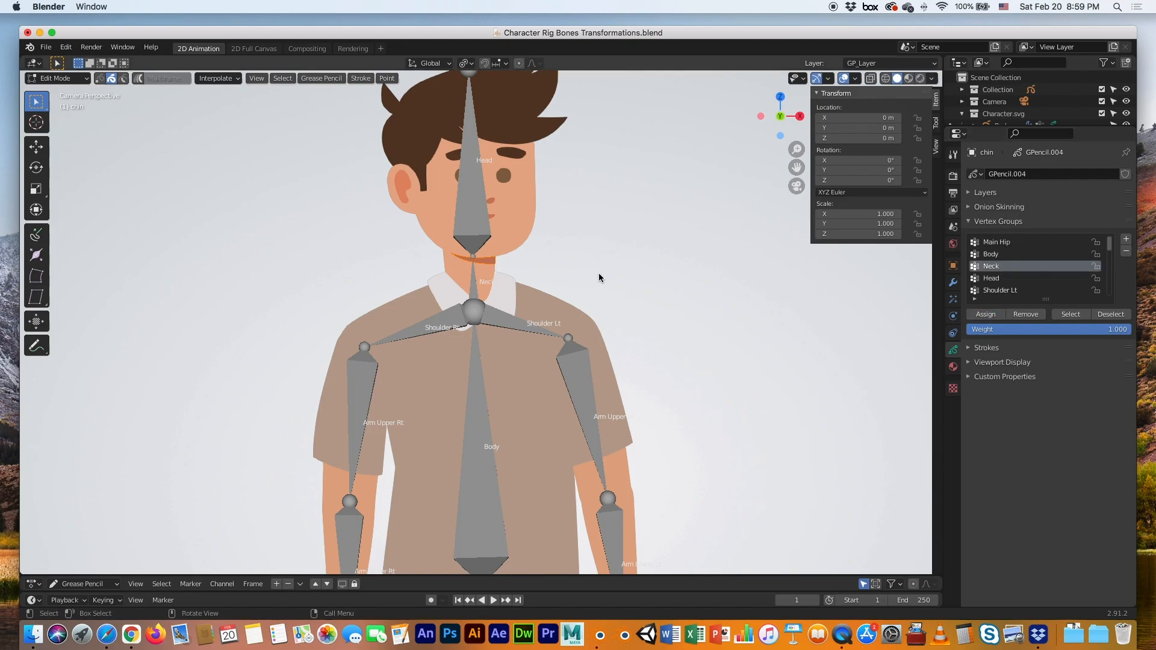
key(Tab)
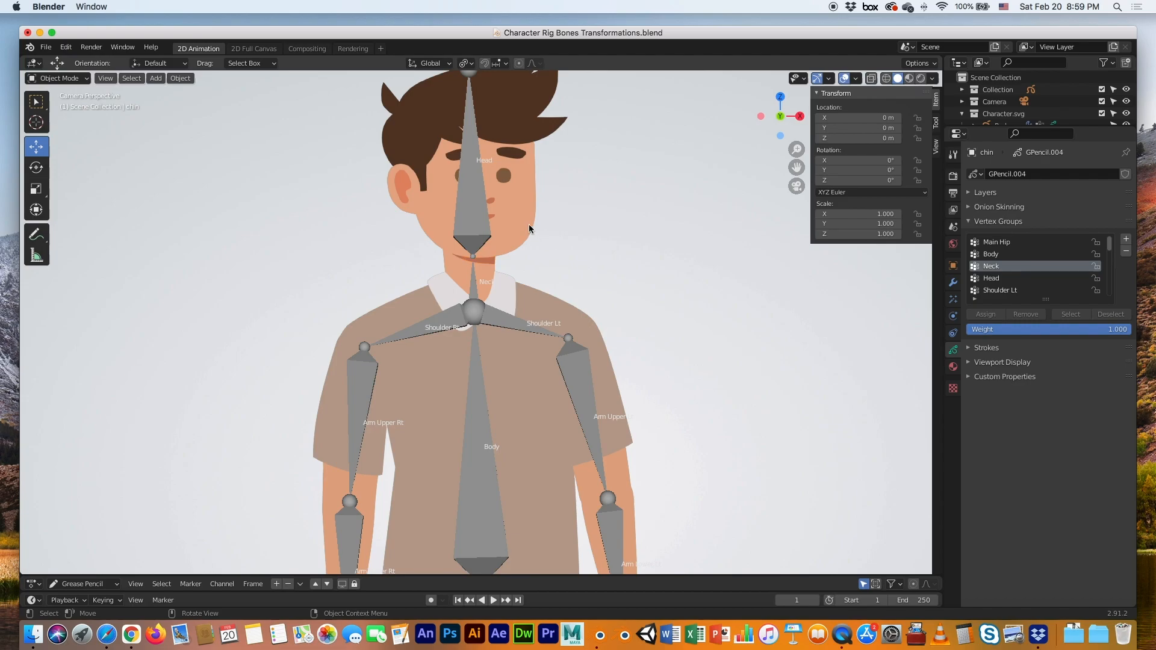
click(529, 226)
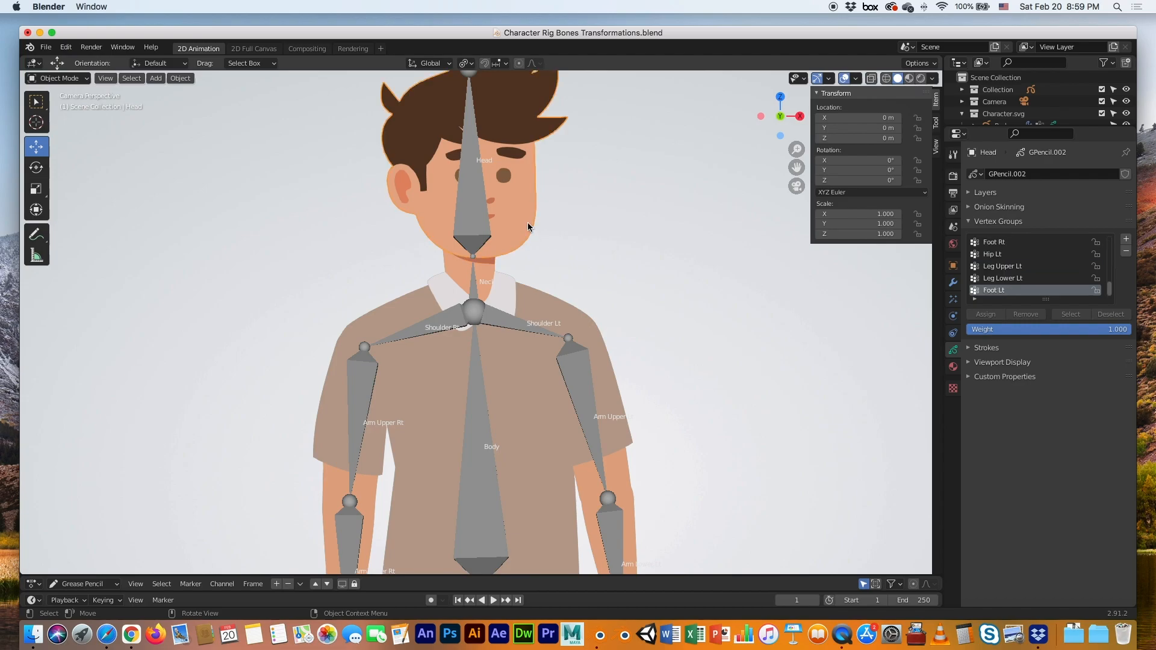
In Edit Mode on Head, box-select all the hair and face strokes
key(Tab)
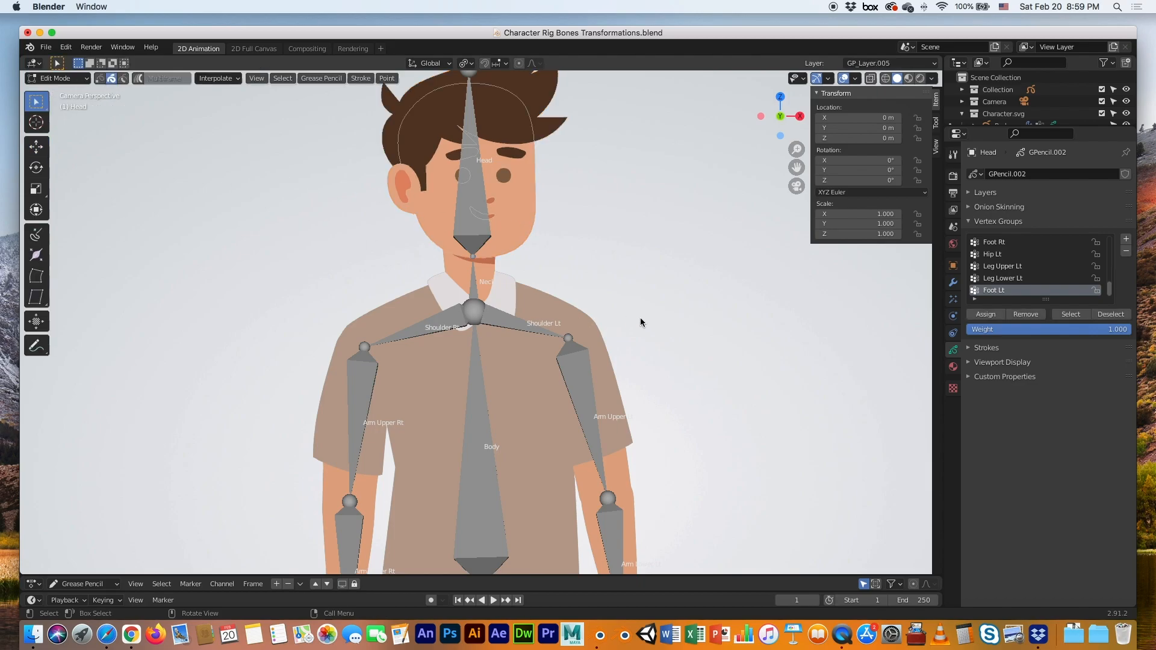
shift+middle_drag(637, 302, 623, 396)
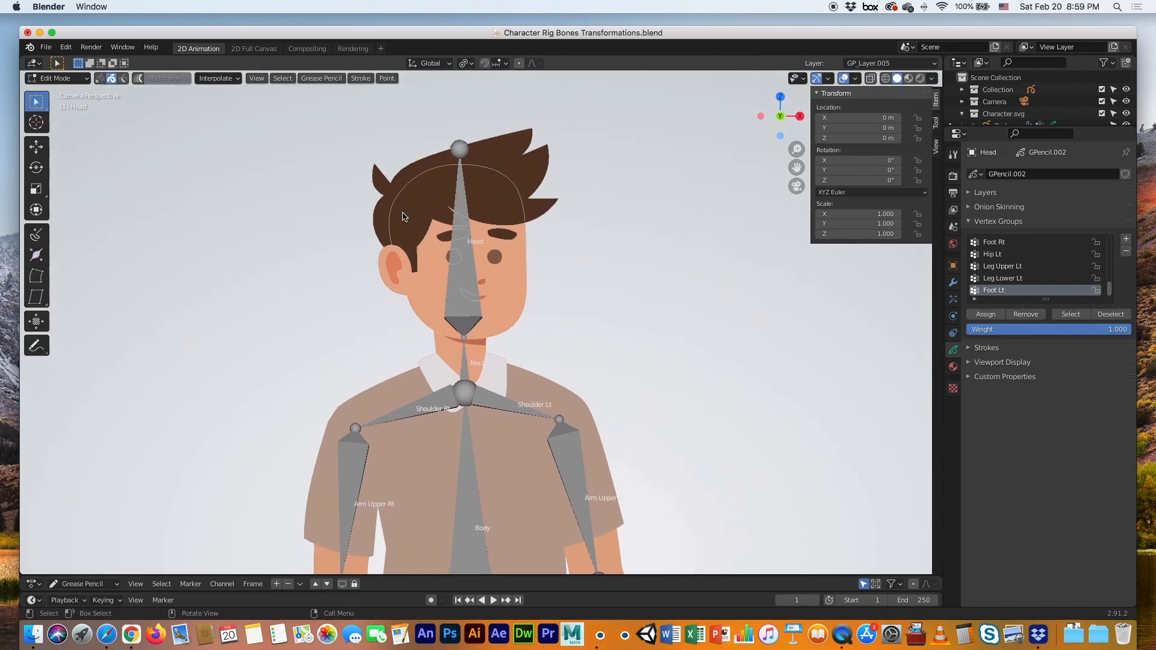
drag(302, 106, 590, 265)
mouse_move(620, 322)
mouse_down()
mouse_move(620, 335)
mouse_move(627, 305)
mouse_up()
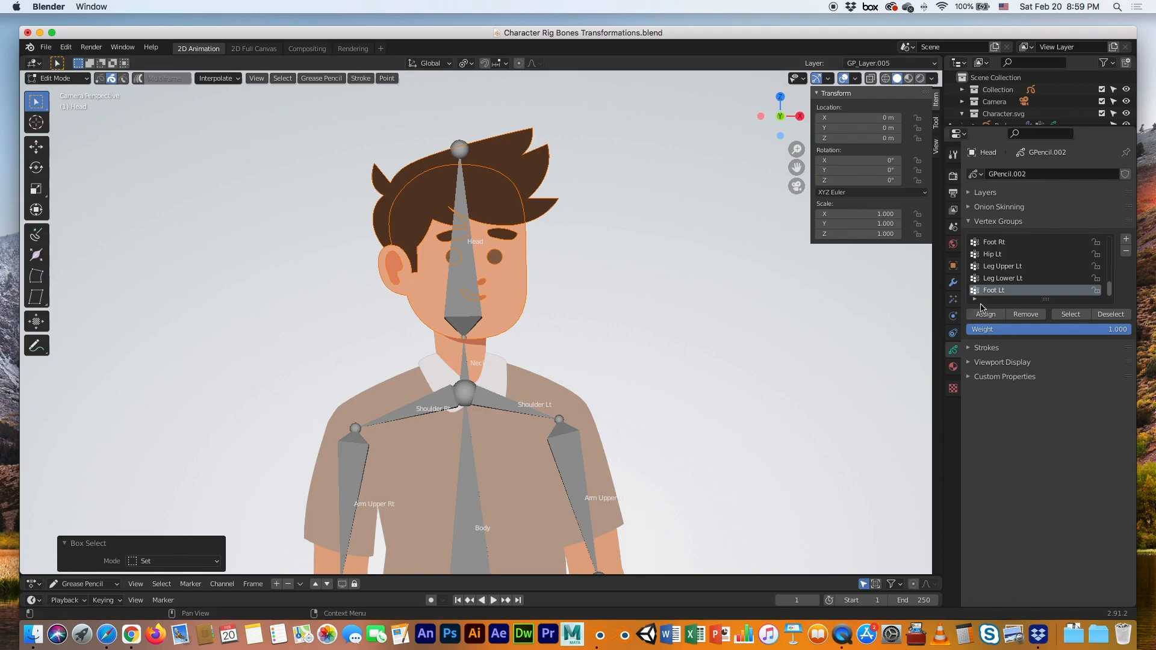
Assign the selected head strokes to the Head vertex group, then select the armature
scroll(1002, 288, up, 10)
scroll(1003, 287, up, 4)
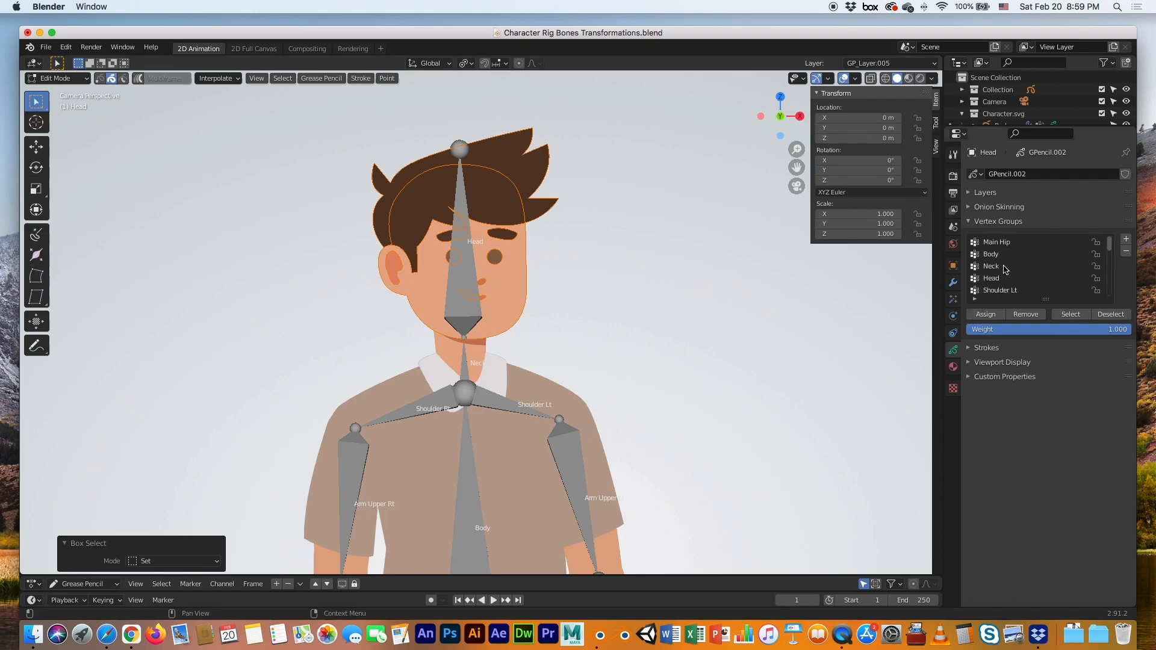
click(990, 278)
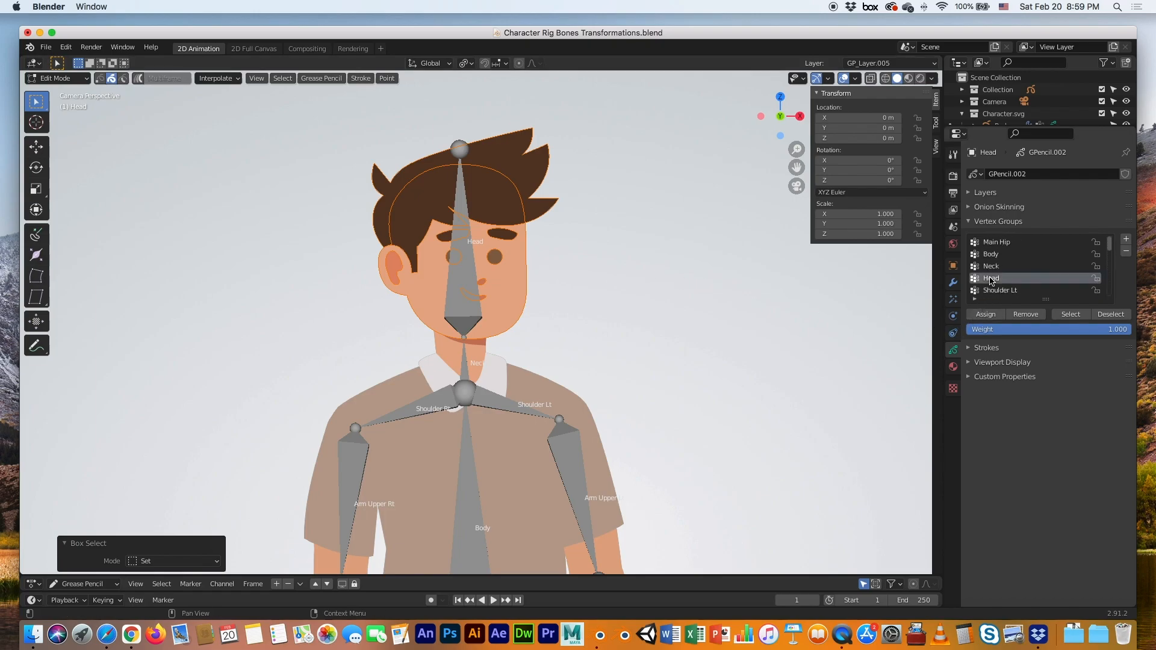
click(985, 315)
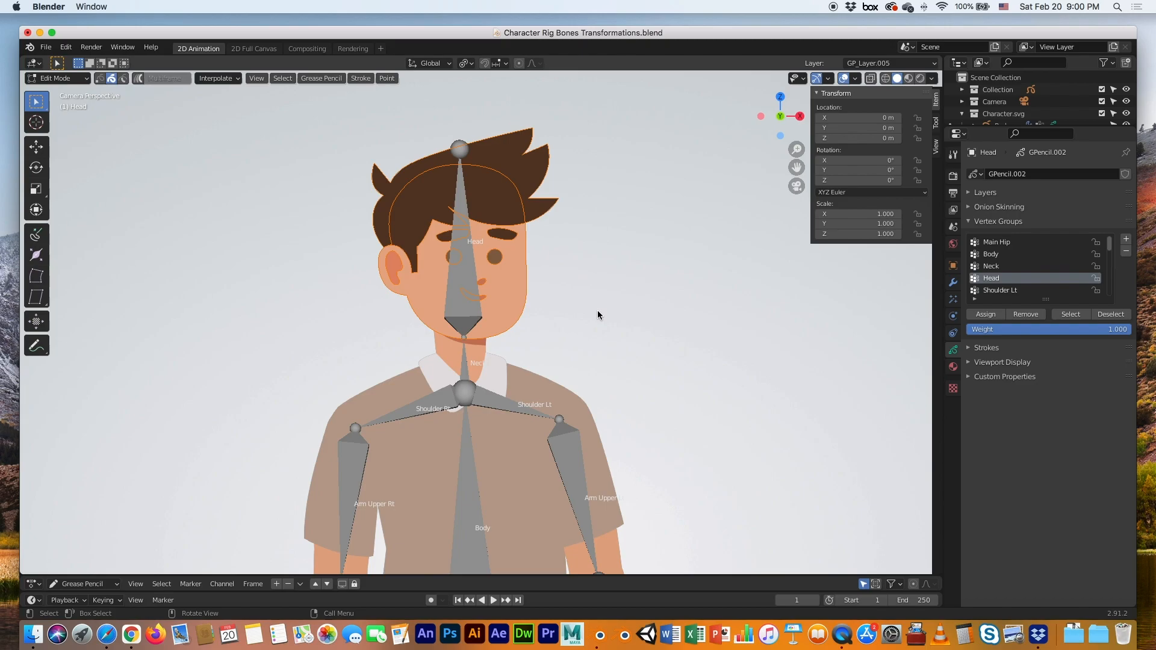
key(Tab)
click(515, 292)
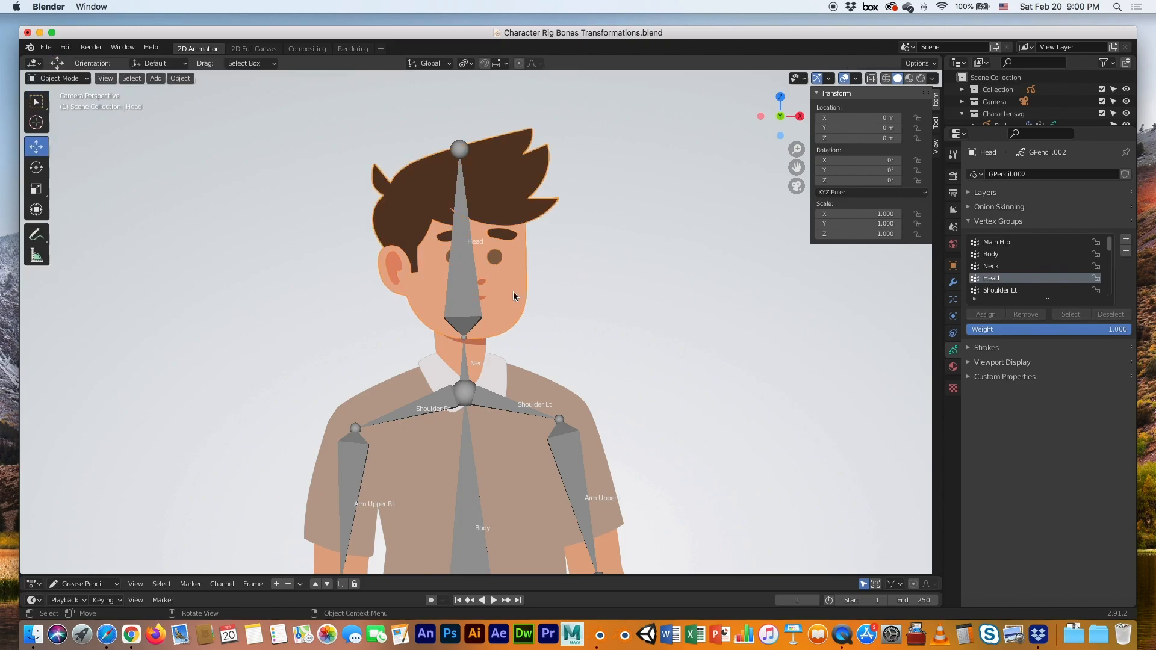
click(465, 298)
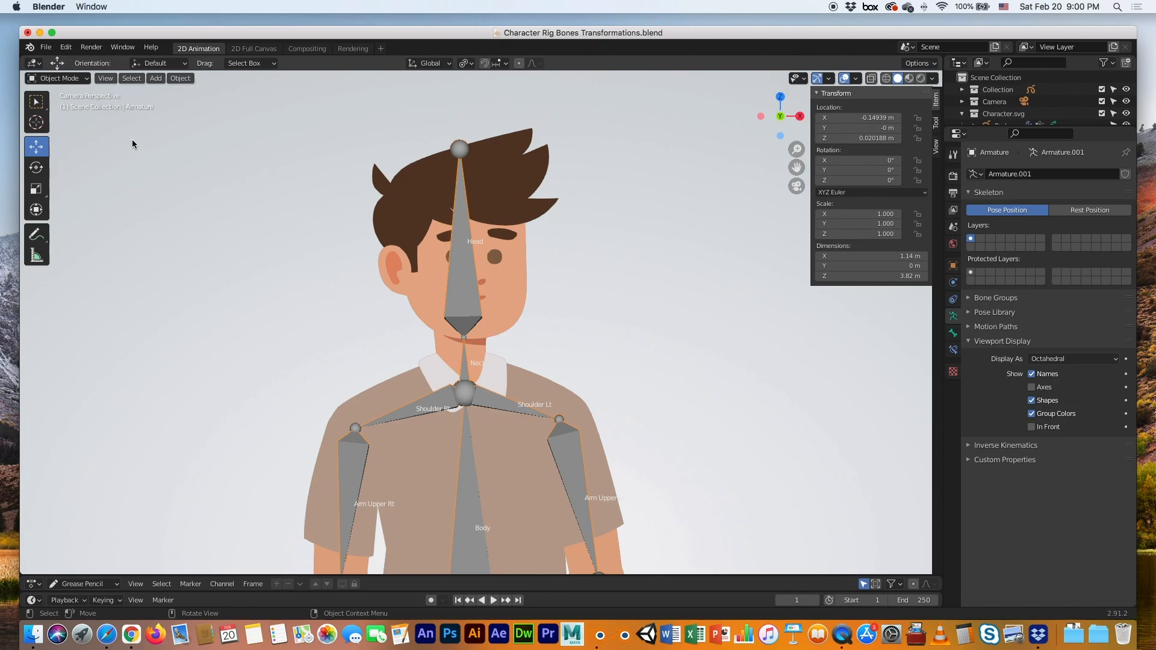
Put the armature in Pose Mode and test-rotate the Neck bone, then undo it
click(75, 79)
click(60, 118)
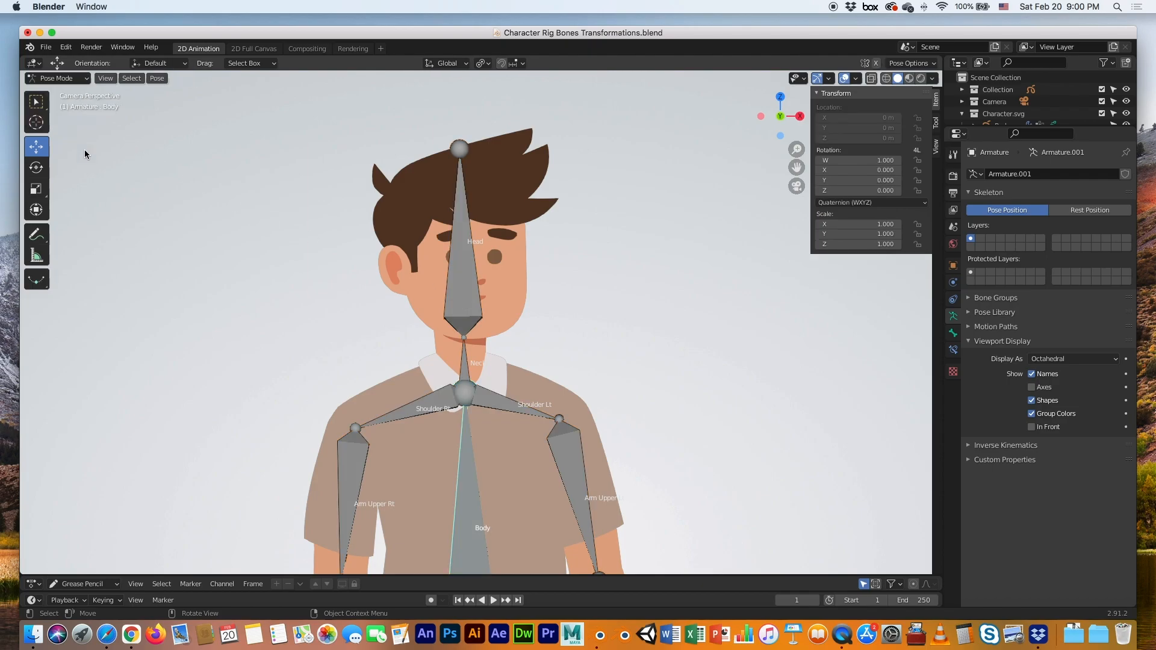
click(465, 357)
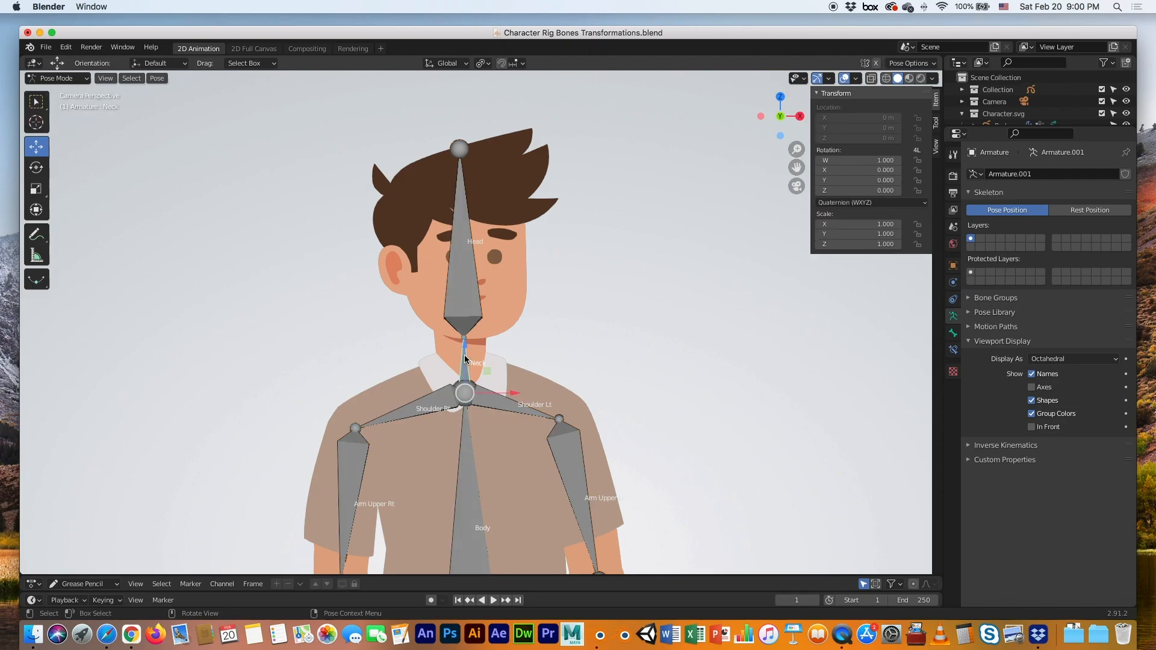
click(36, 167)
mouse_move(496, 361)
mouse_down()
mouse_move(506, 378)
mouse_move(468, 359)
mouse_move(495, 363)
mouse_up()
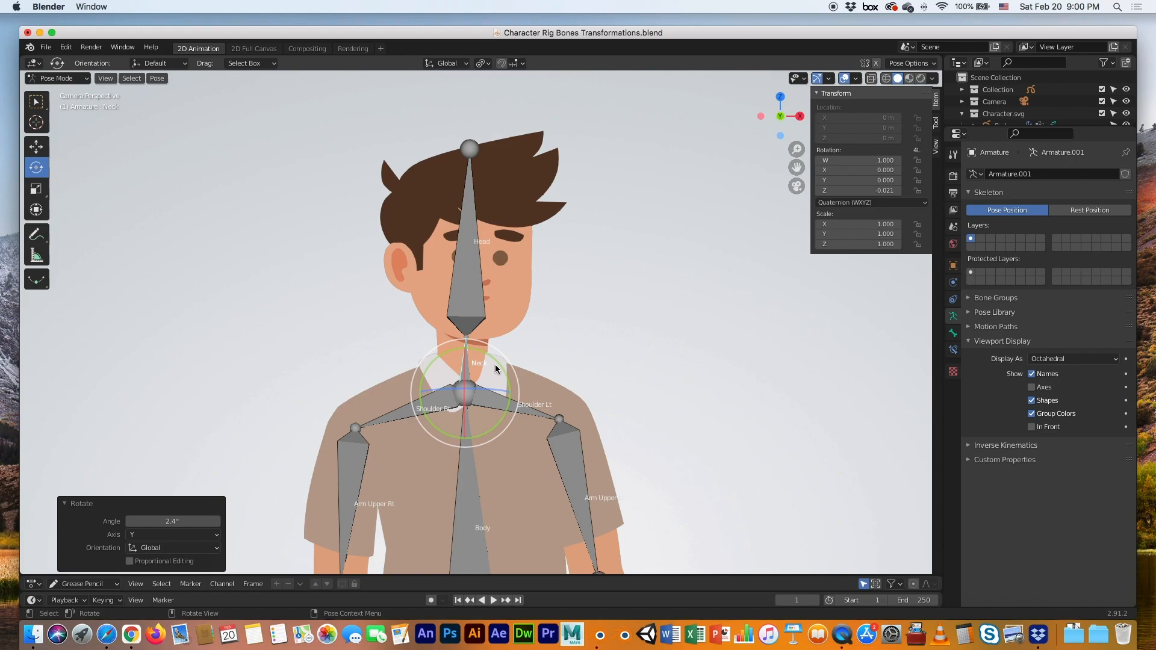
key(ctrl+z)
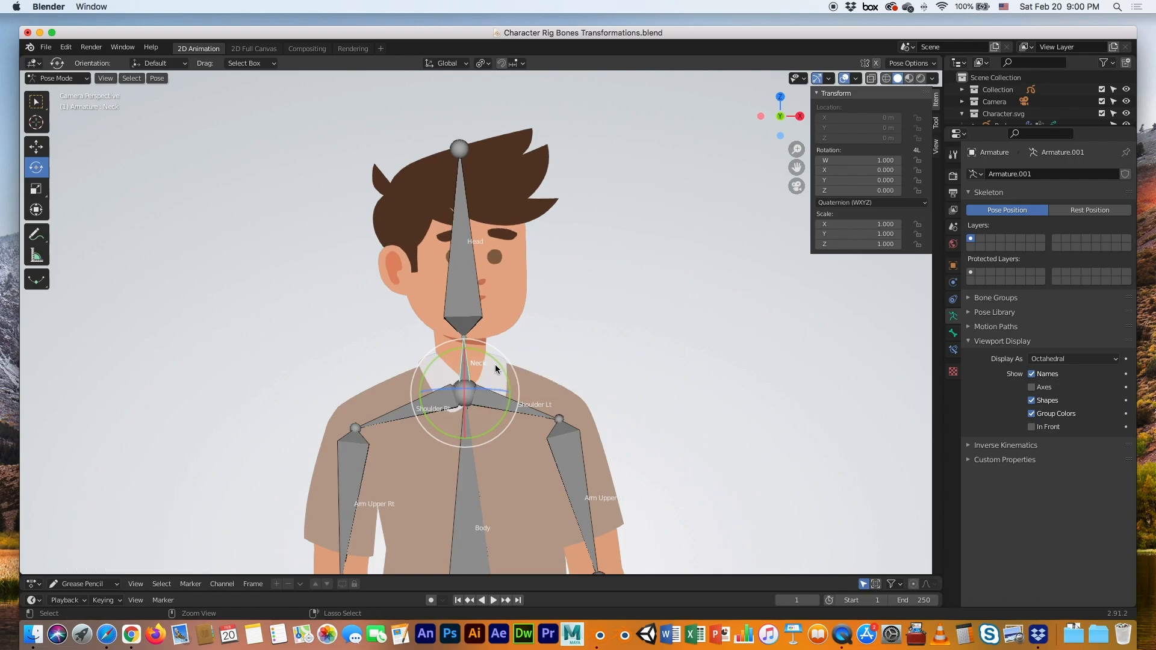
Test-rotate the Head bone, undo it, and zoom out to show the whole body
click(474, 298)
mouse_move(491, 305)
mouse_down()
mouse_move(502, 318)
mouse_move(475, 306)
mouse_move(487, 319)
mouse_up()
key(super+z)
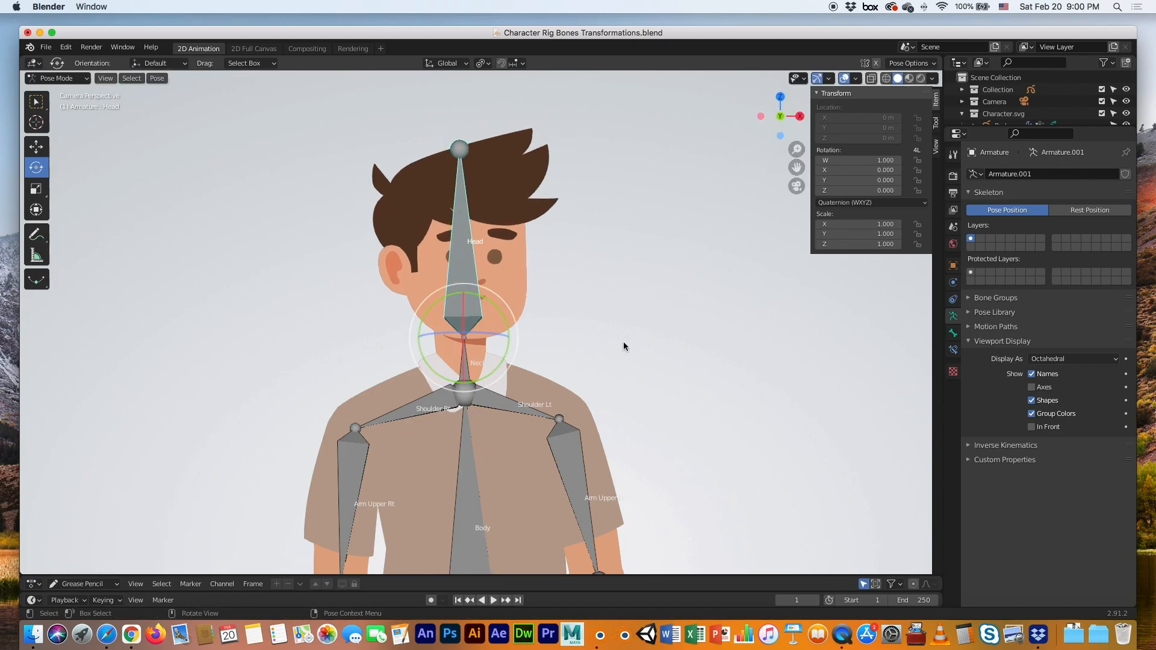
scroll(623, 341, down, 2)
shift+middle_drag(582, 395, 564, 238)
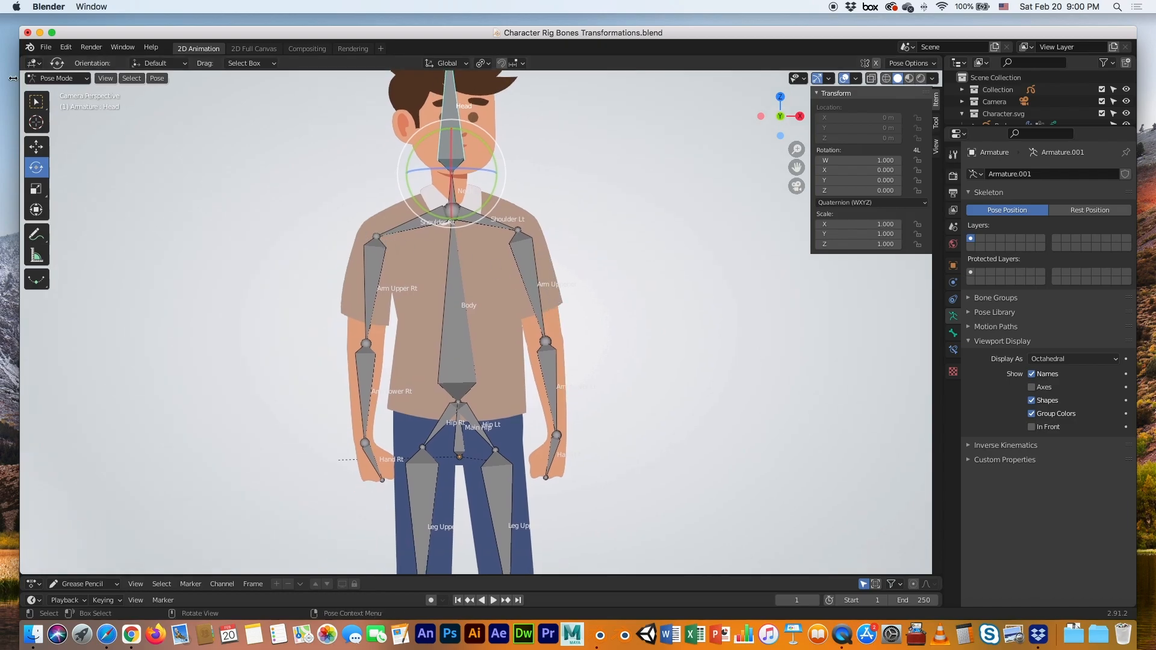
click(39, 78)
Back in Object Mode, give the Sleeve Lt strokes the Arm Upper Lt vertex group
click(55, 92)
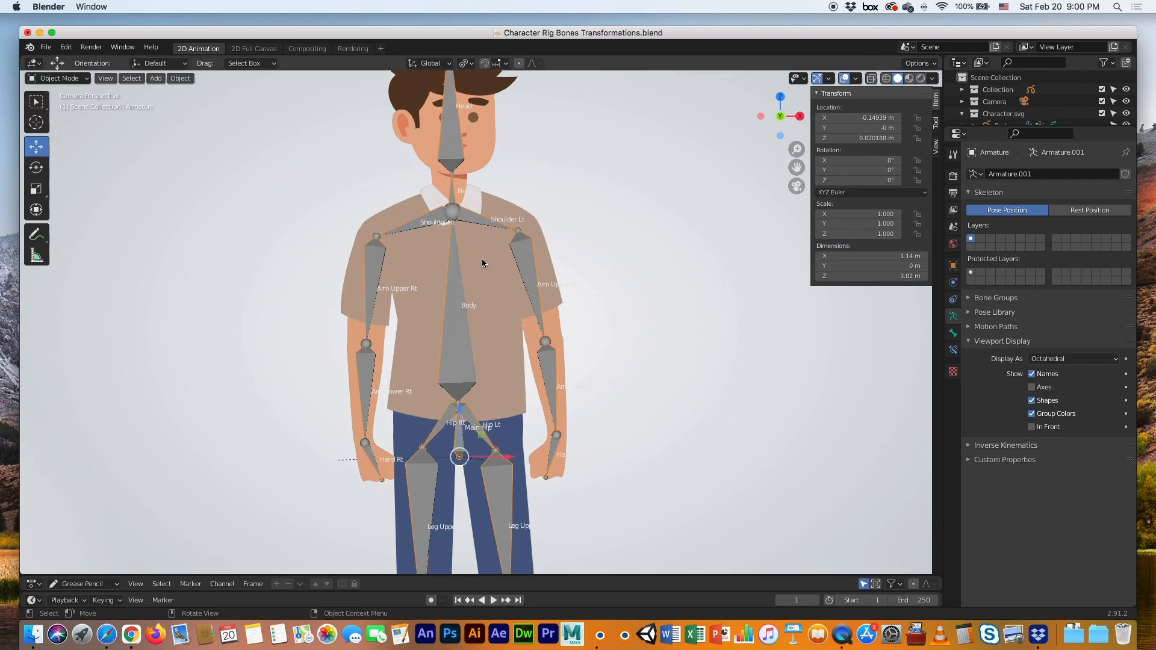
click(528, 254)
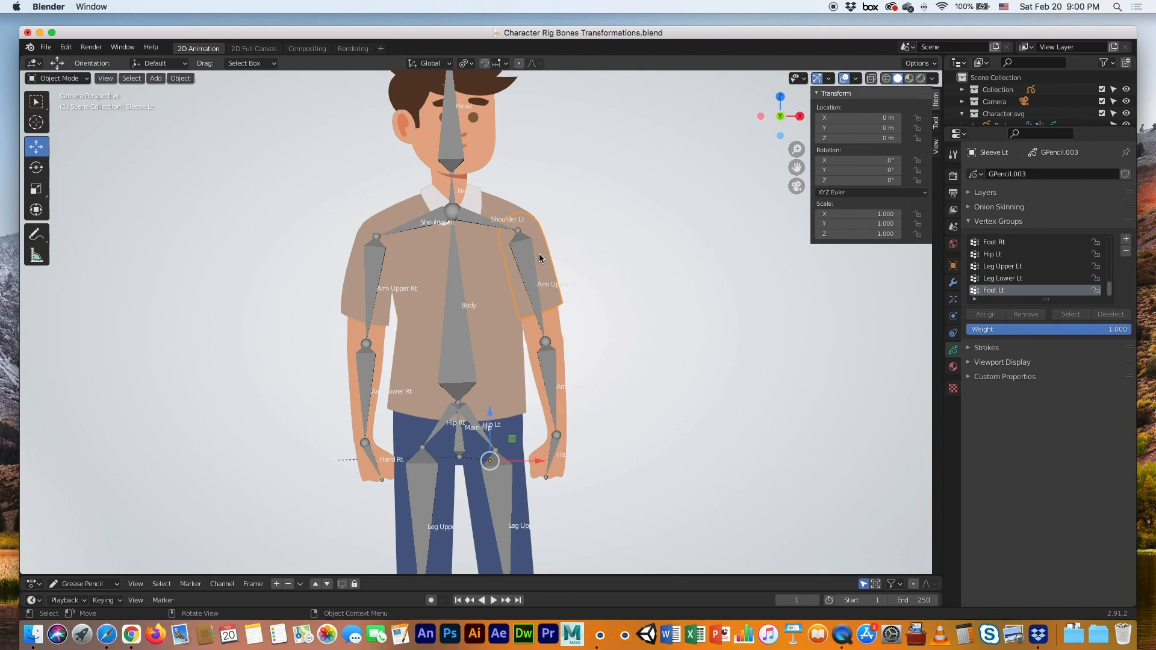
key(Tab)
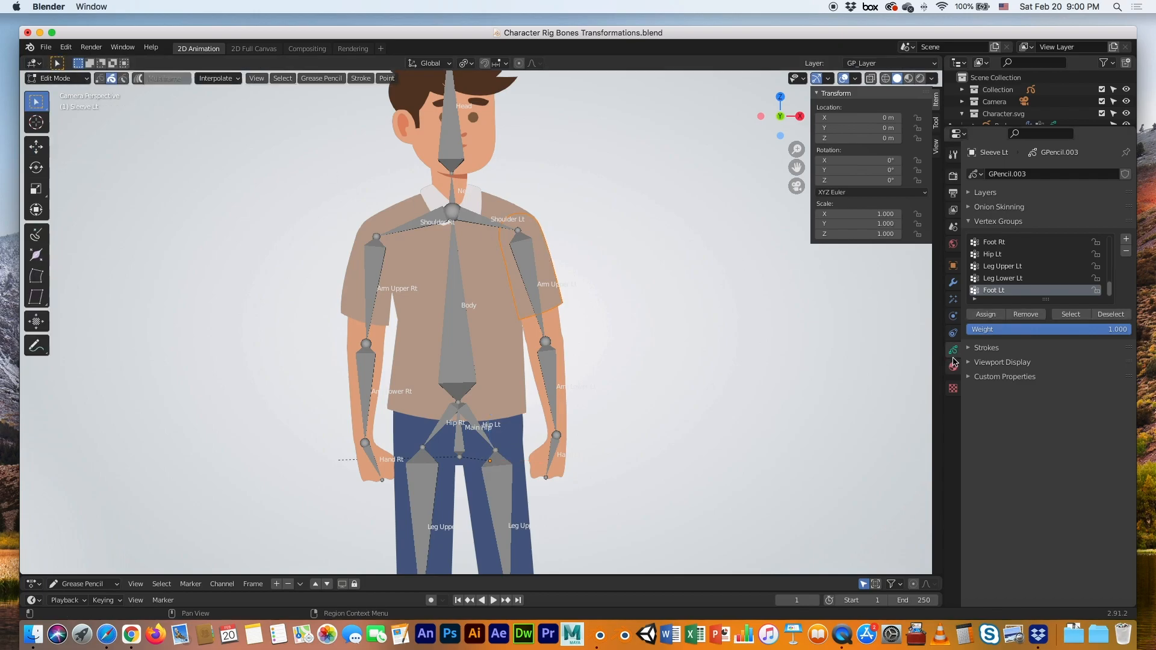
scroll(990, 290, up, 4)
scroll(990, 291, up, 5)
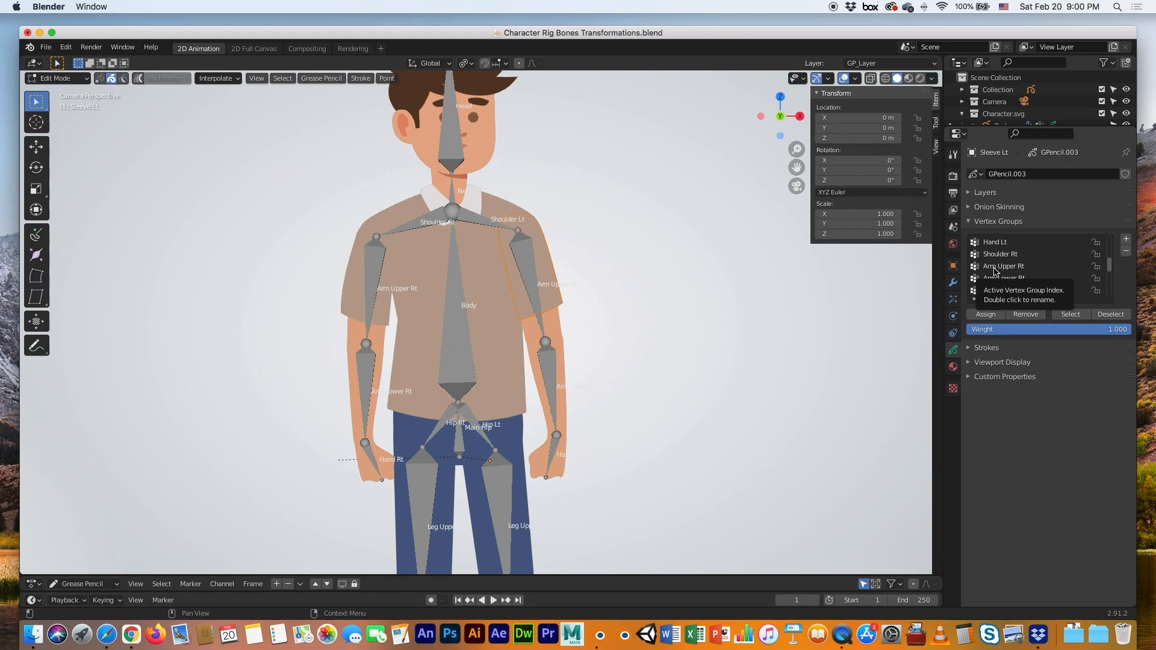
scroll(994, 269, up, 2)
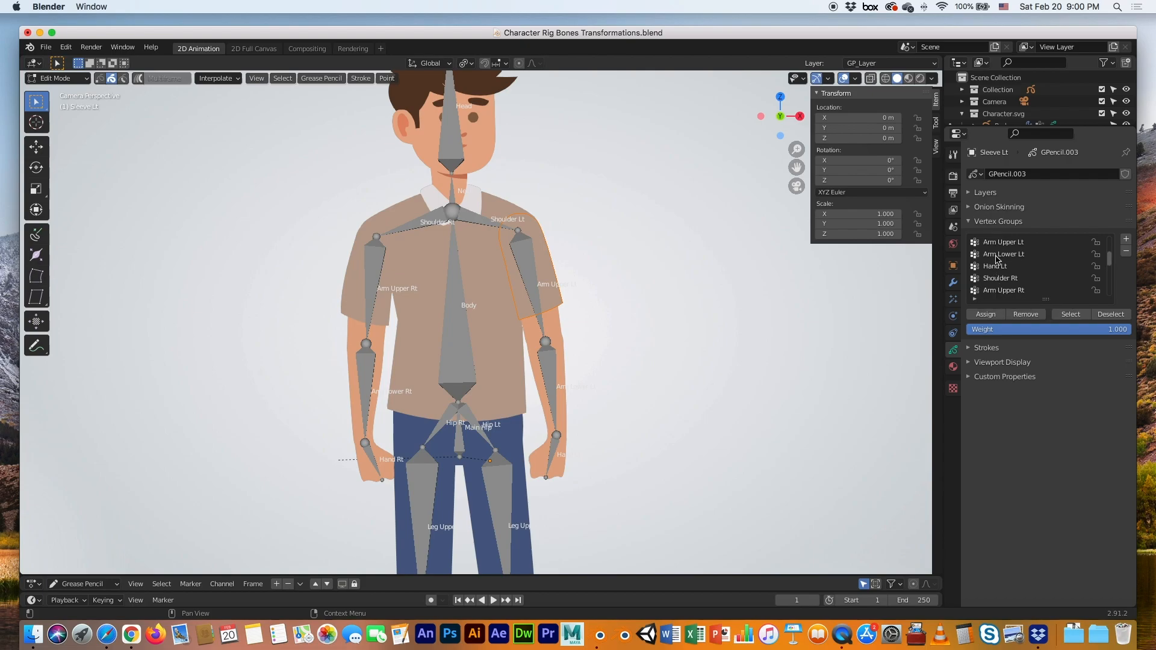
click(997, 244)
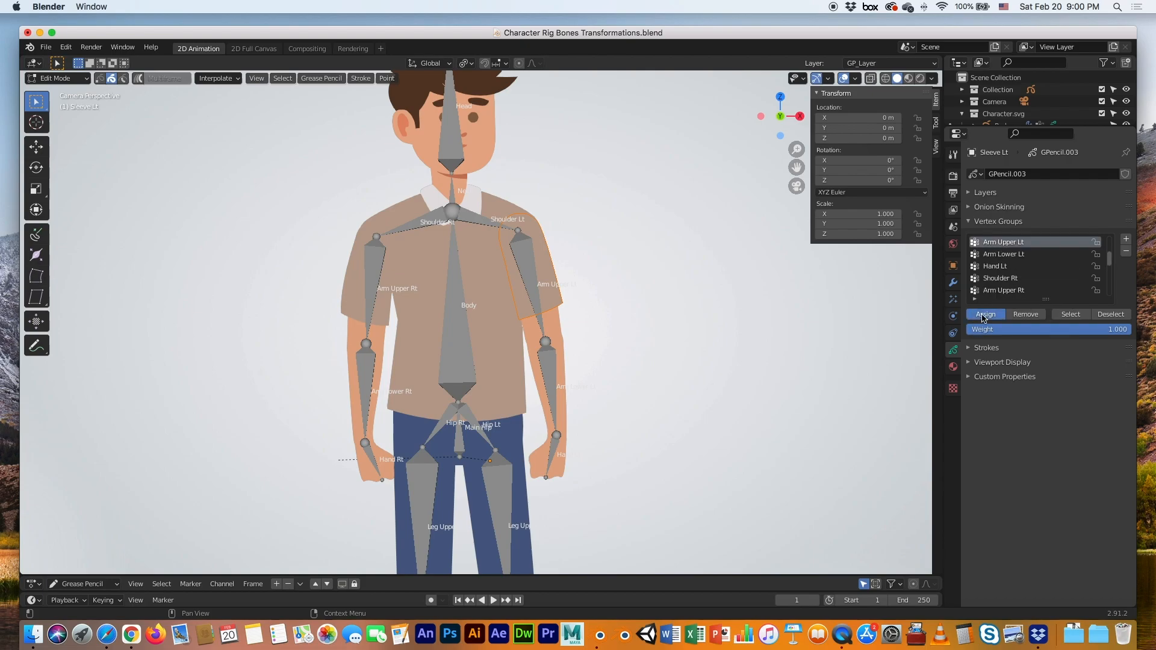
key(Tab)
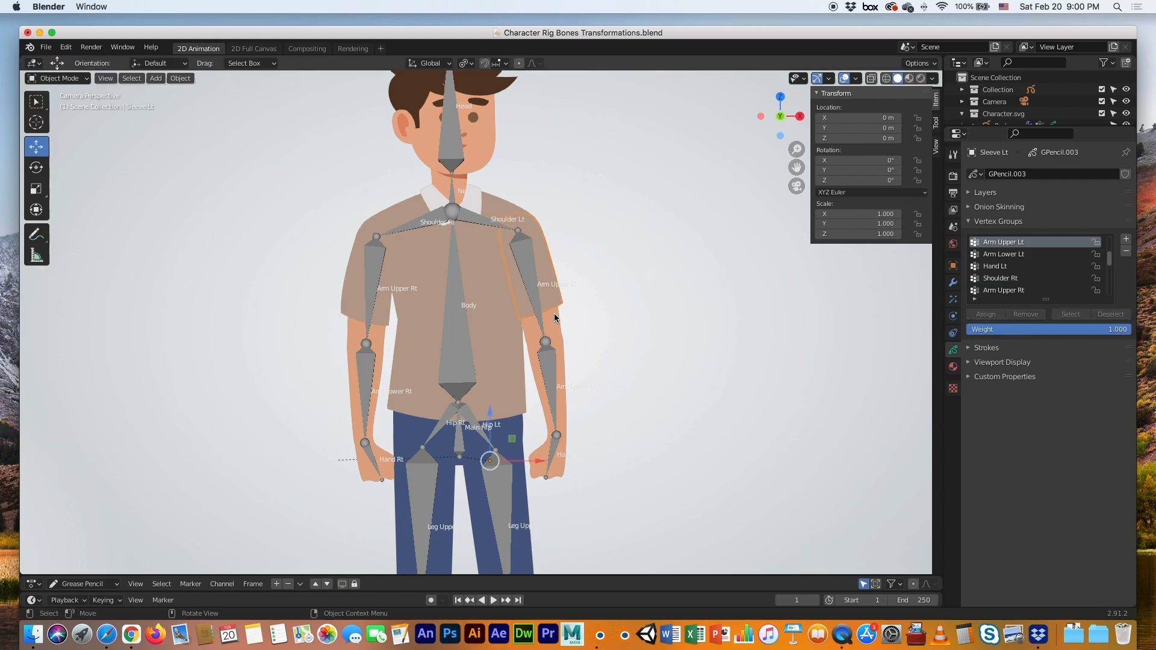
click(555, 315)
Put the left upper arm's strokes into the Arm Upper Lt vertex group
key(Tab)
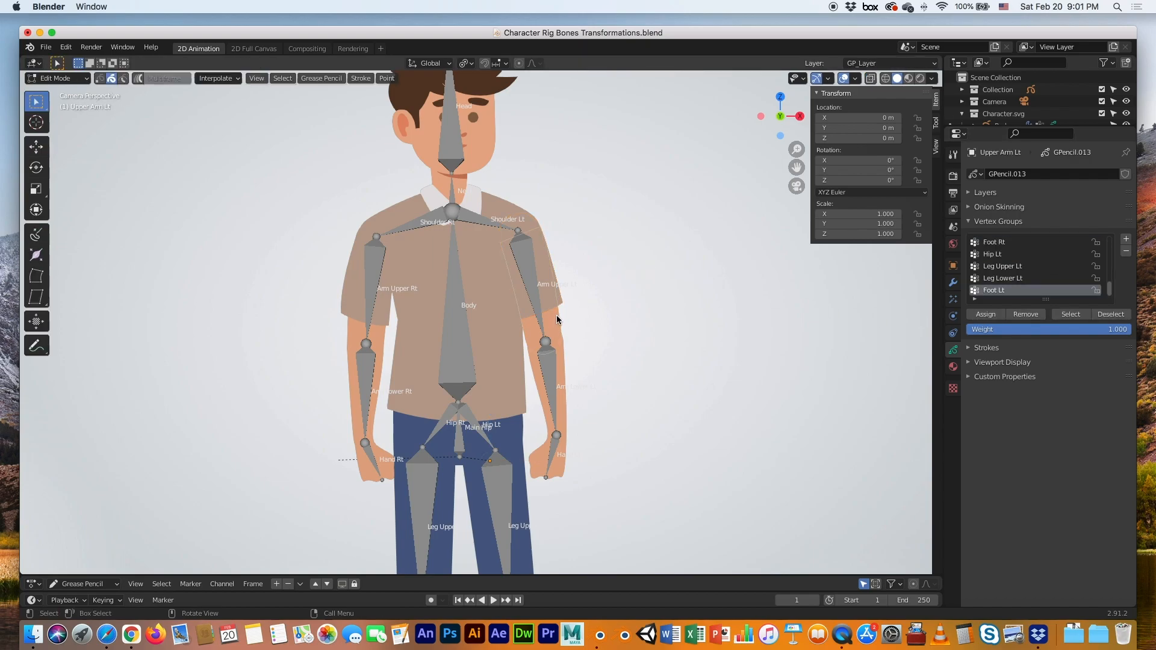
click(555, 315)
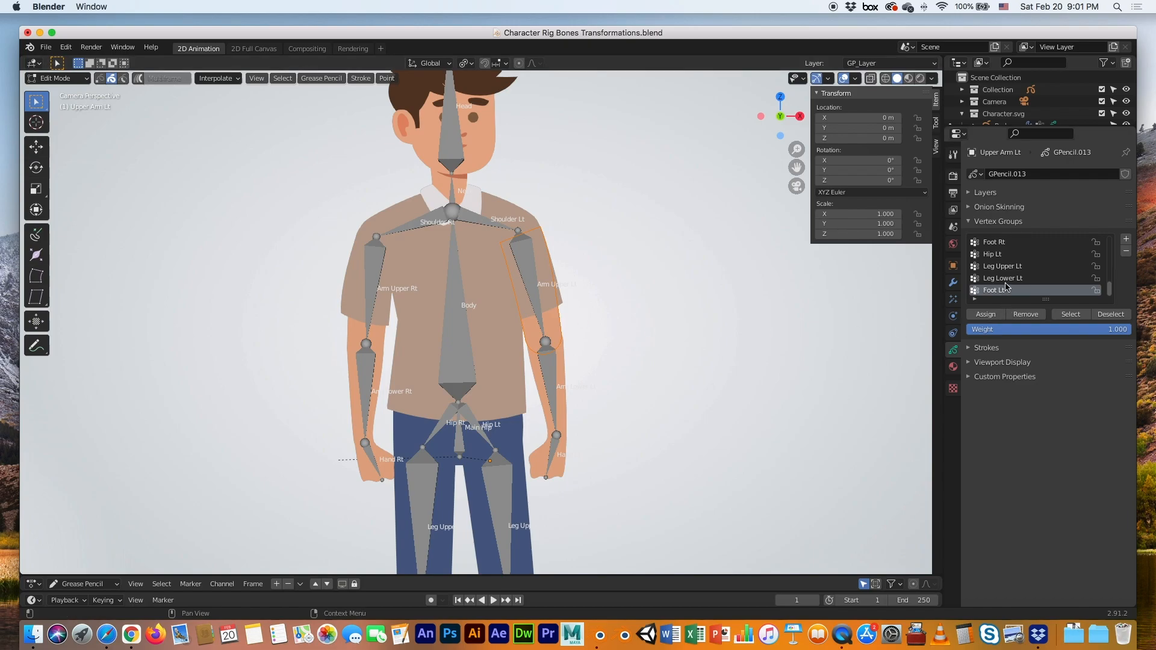
scroll(1007, 286, up, 2)
scroll(1006, 287, up, 4)
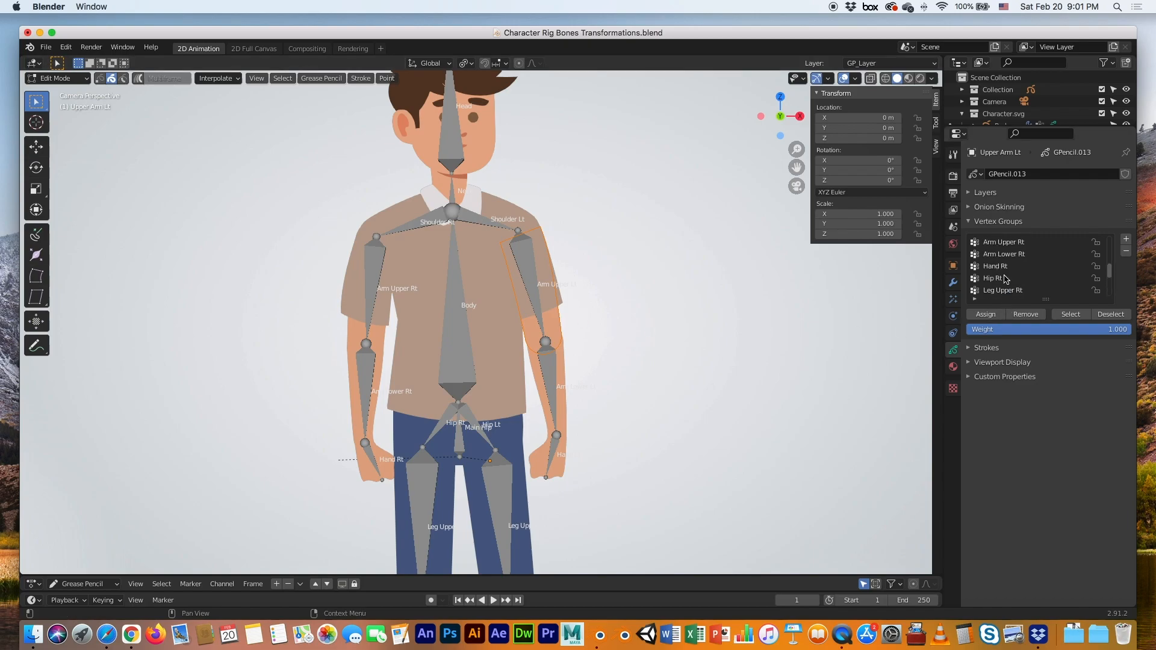
scroll(998, 256, up, 2)
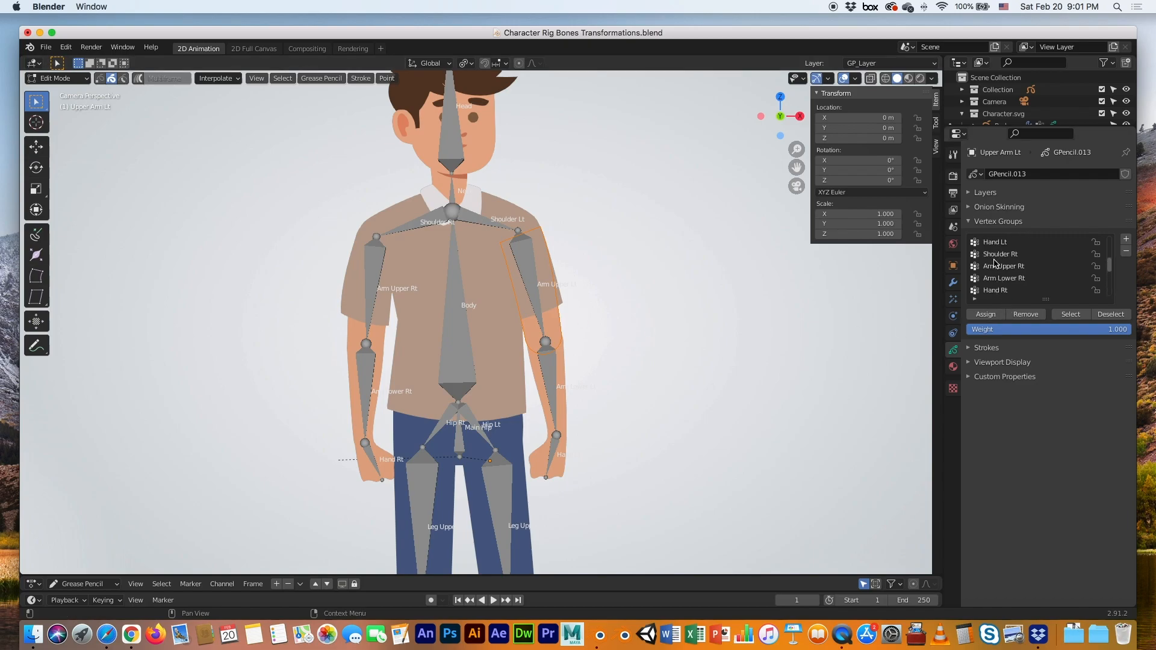
scroll(993, 263, up, 2)
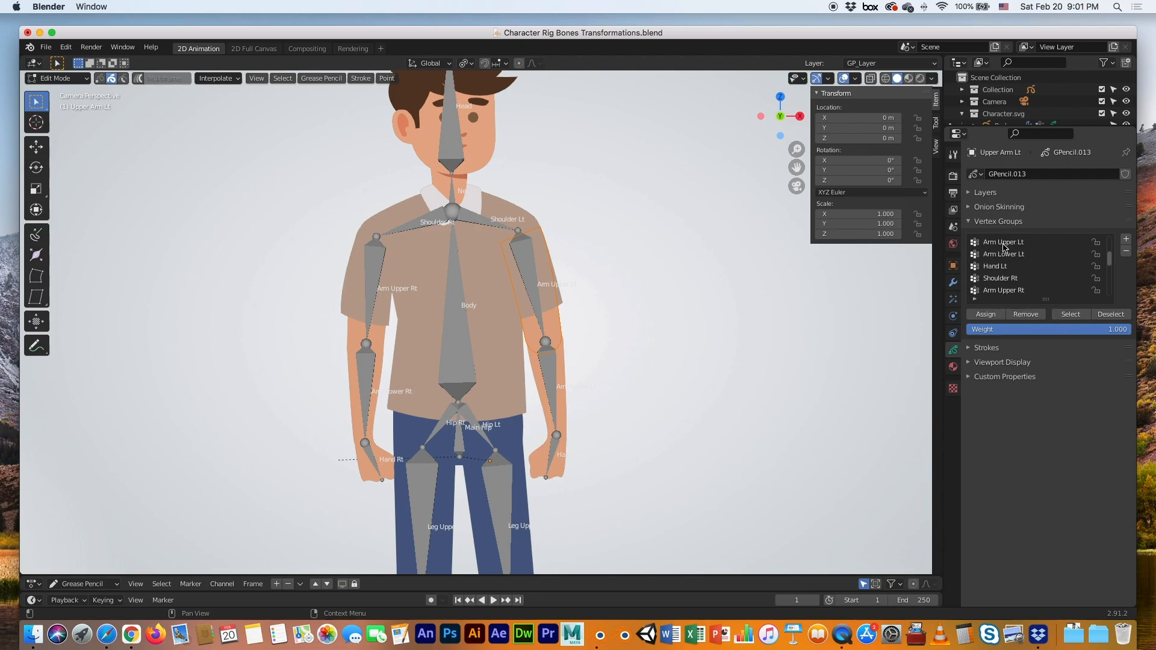
click(1004, 242)
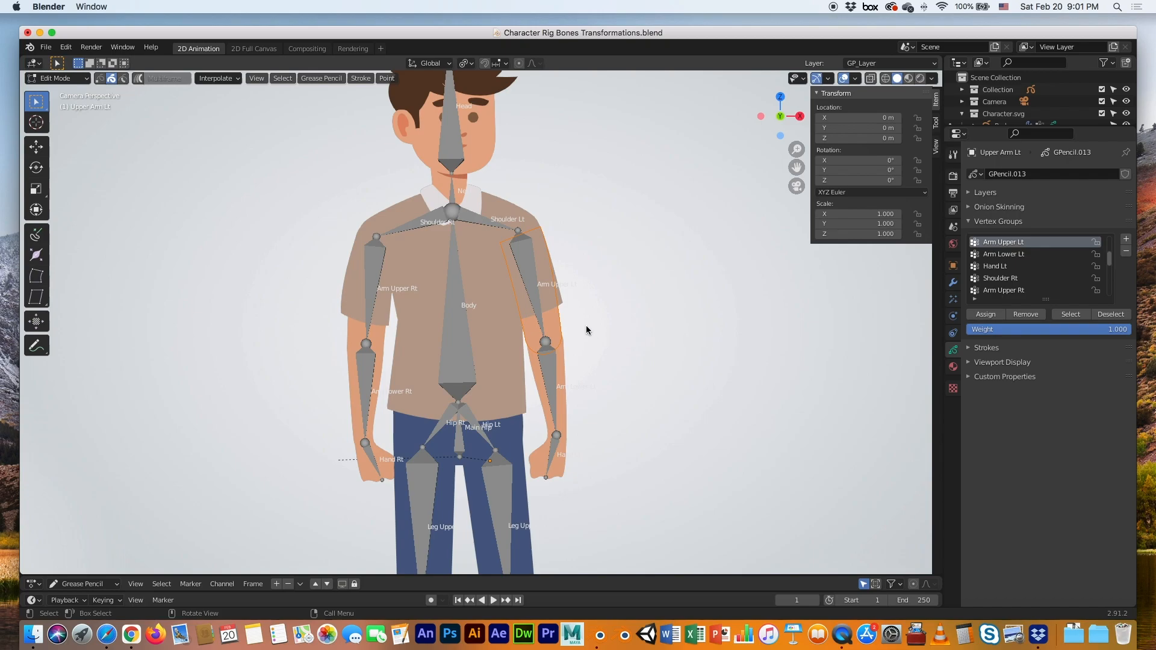
key(Tab)
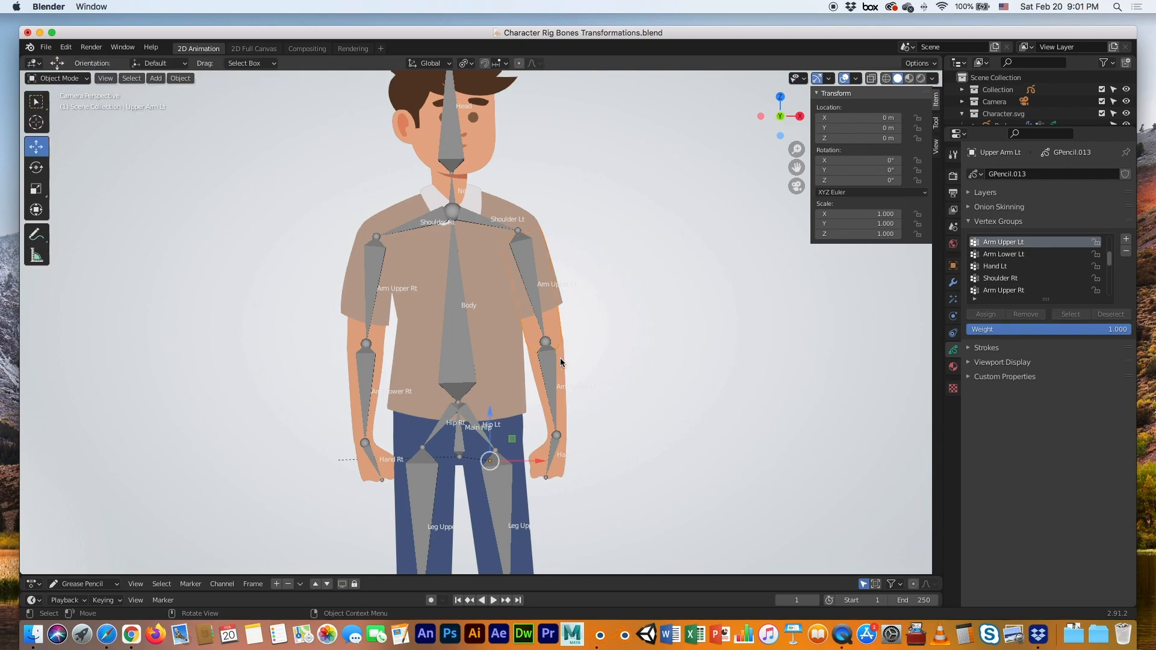
Put the left forearm's strokes into the Arm Lower Lt vertex group
click(560, 364)
key(Tab)
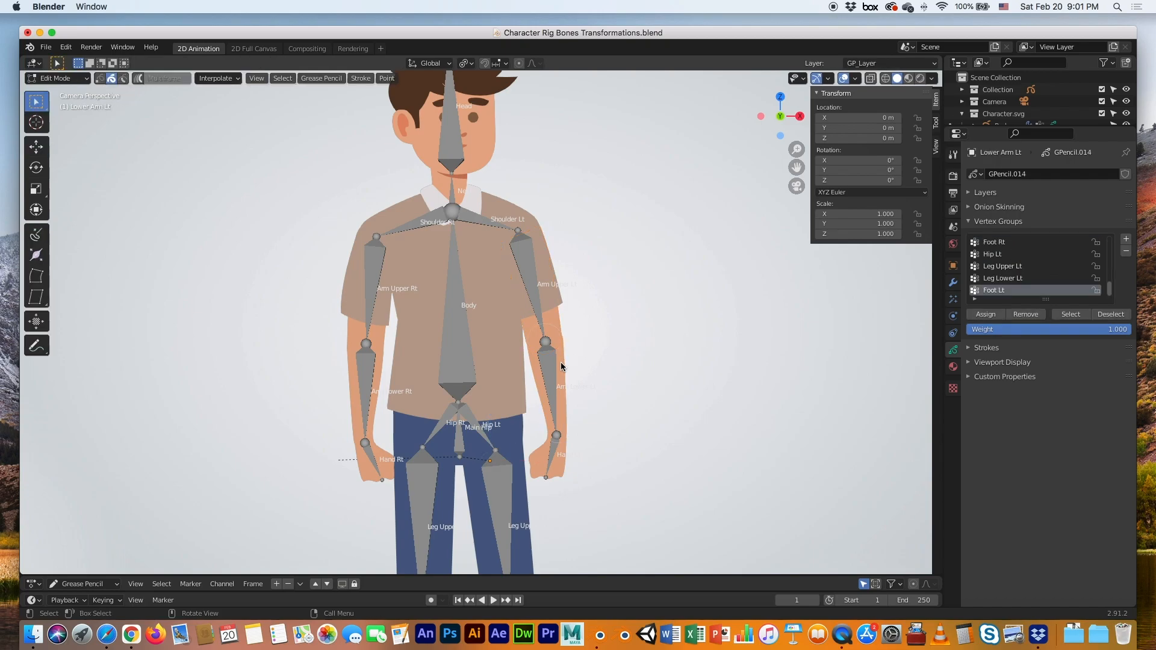
scroll(984, 286, up, 4)
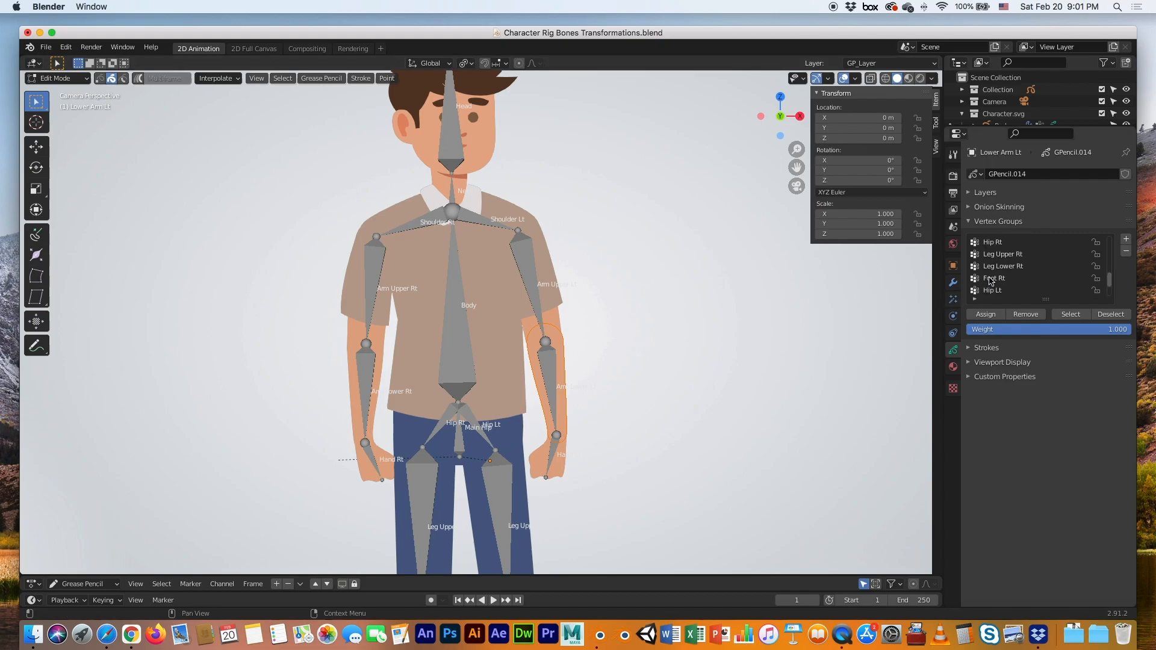
scroll(992, 276, up, 7)
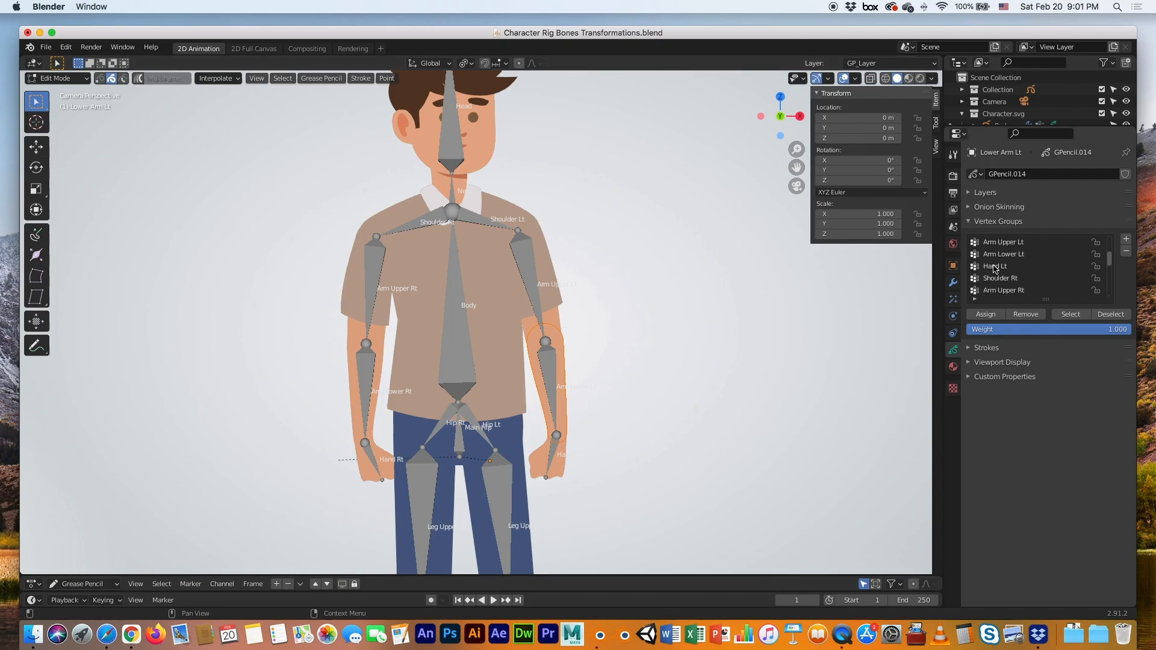
click(996, 256)
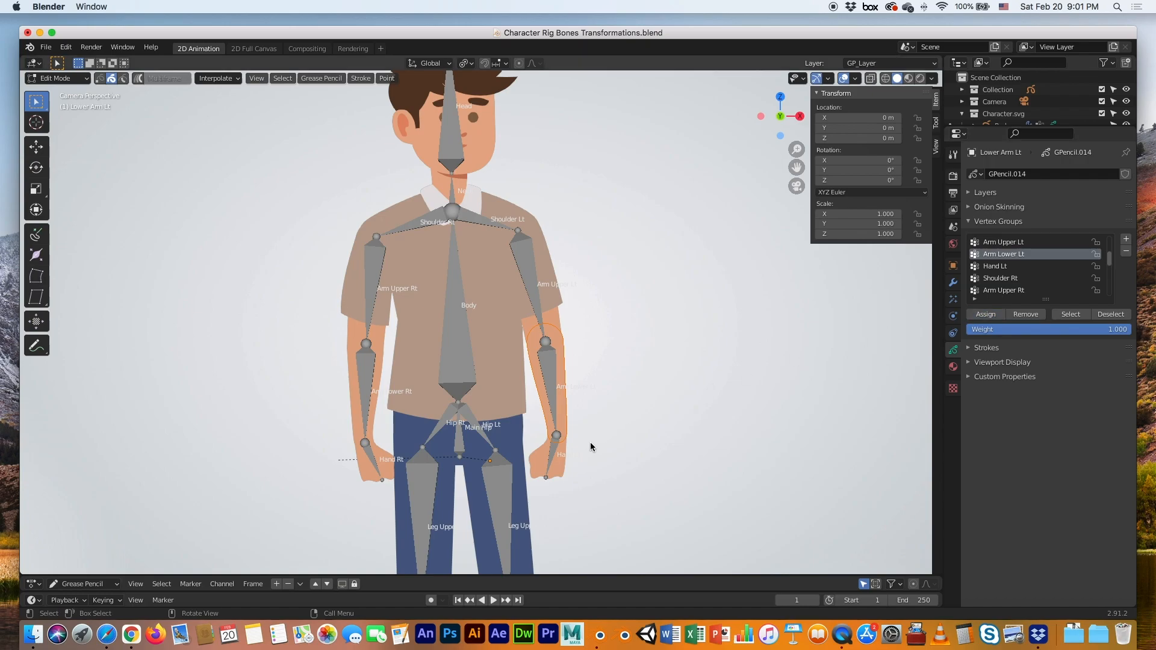
key(Tab)
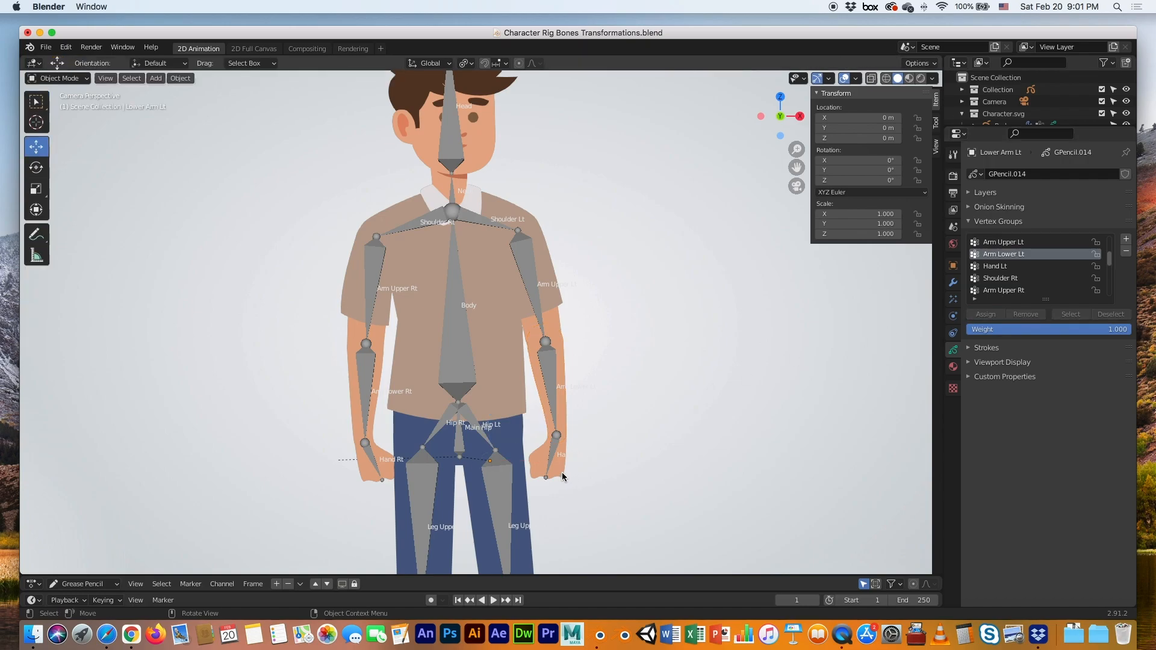
Put the left hand's strokes into the Hand Lt vertex group
click(563, 477)
key(Tab)
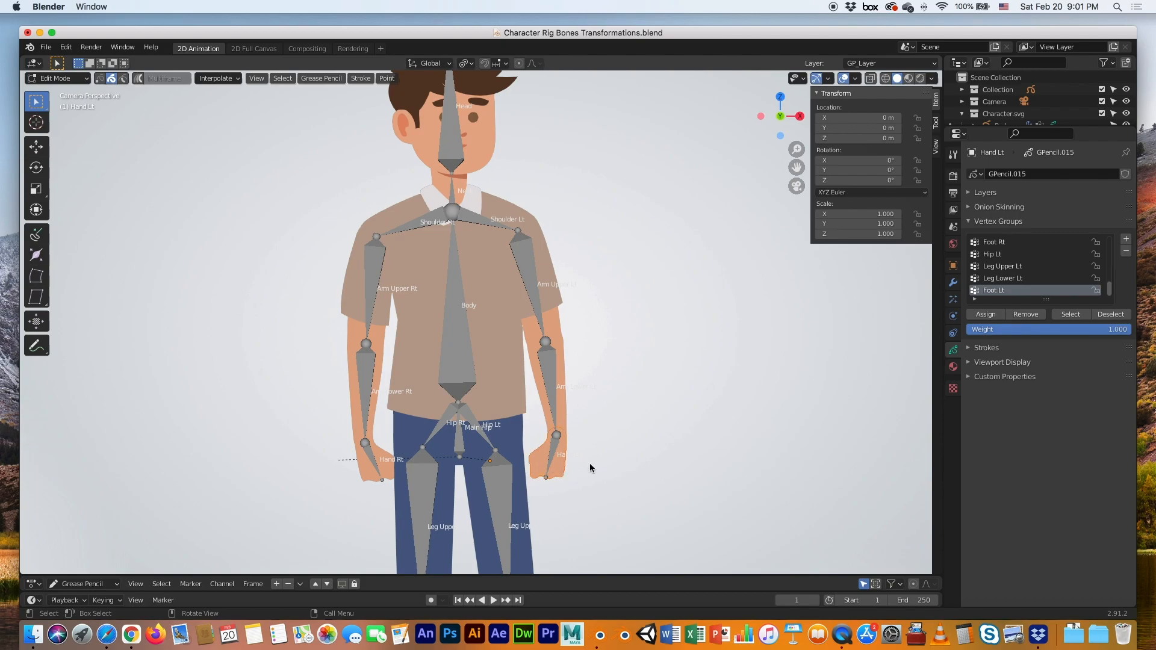
scroll(1016, 274, up, 6)
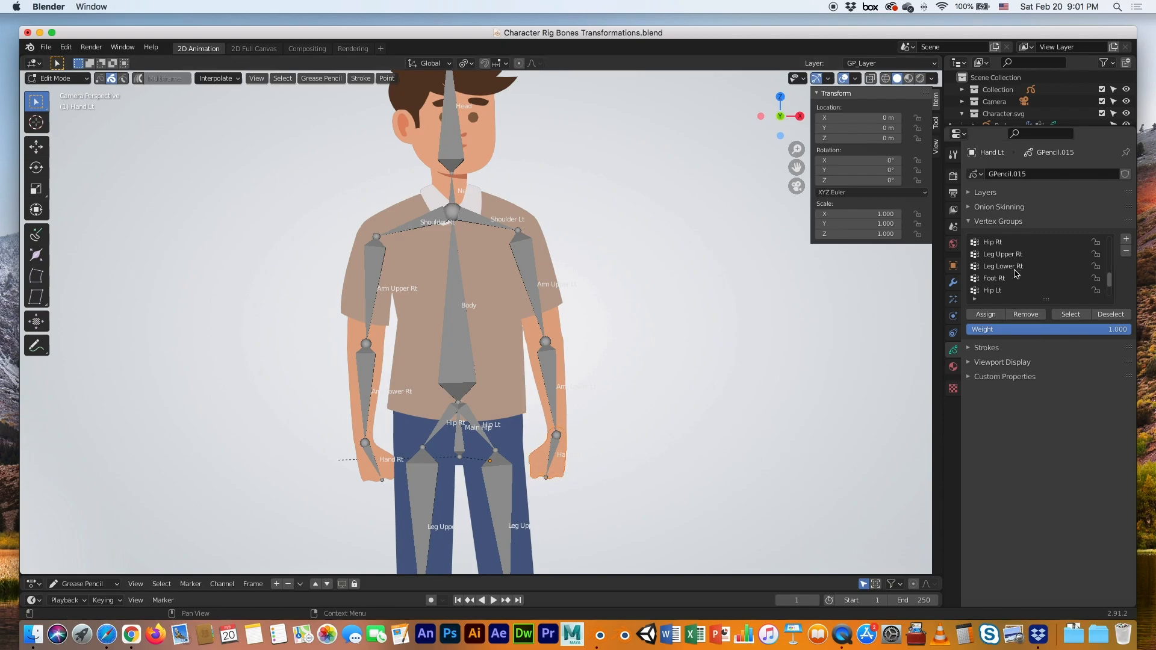
scroll(1016, 274, up, 3)
scroll(1015, 274, down, 3)
scroll(1016, 274, up, 4)
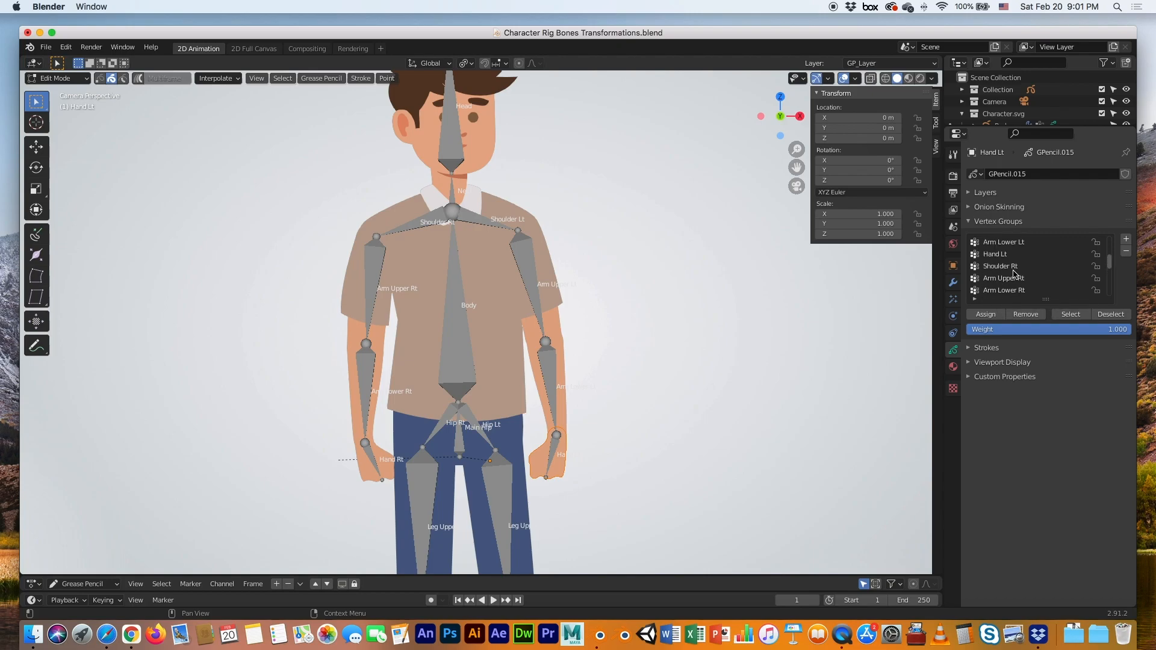
click(992, 268)
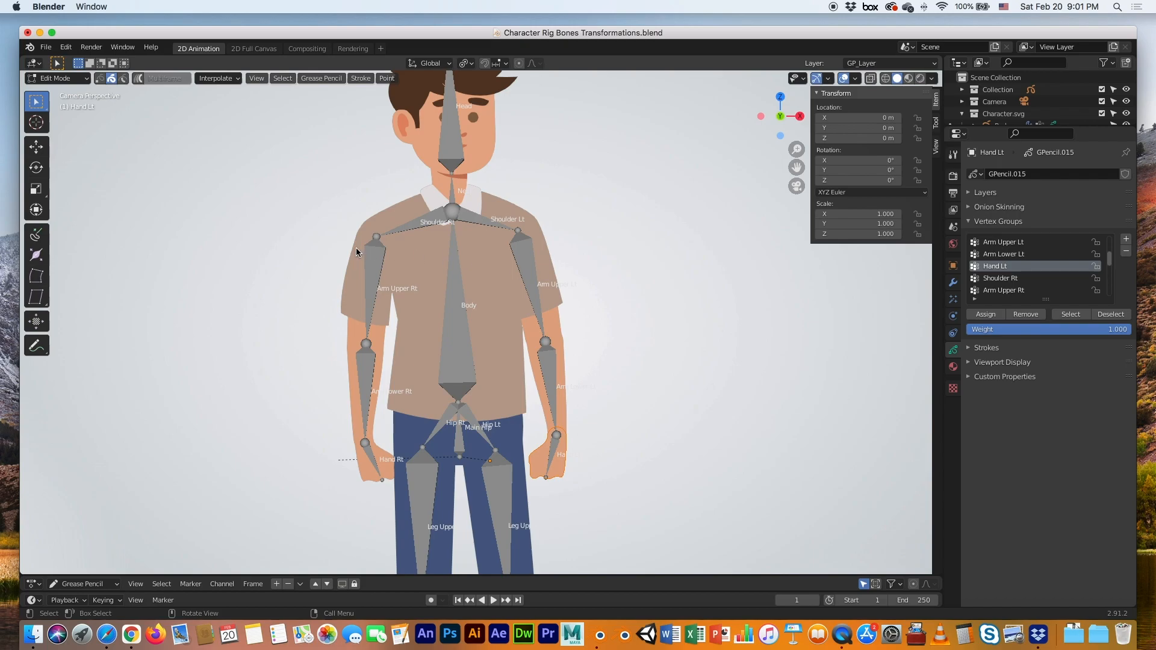
key(Tab)
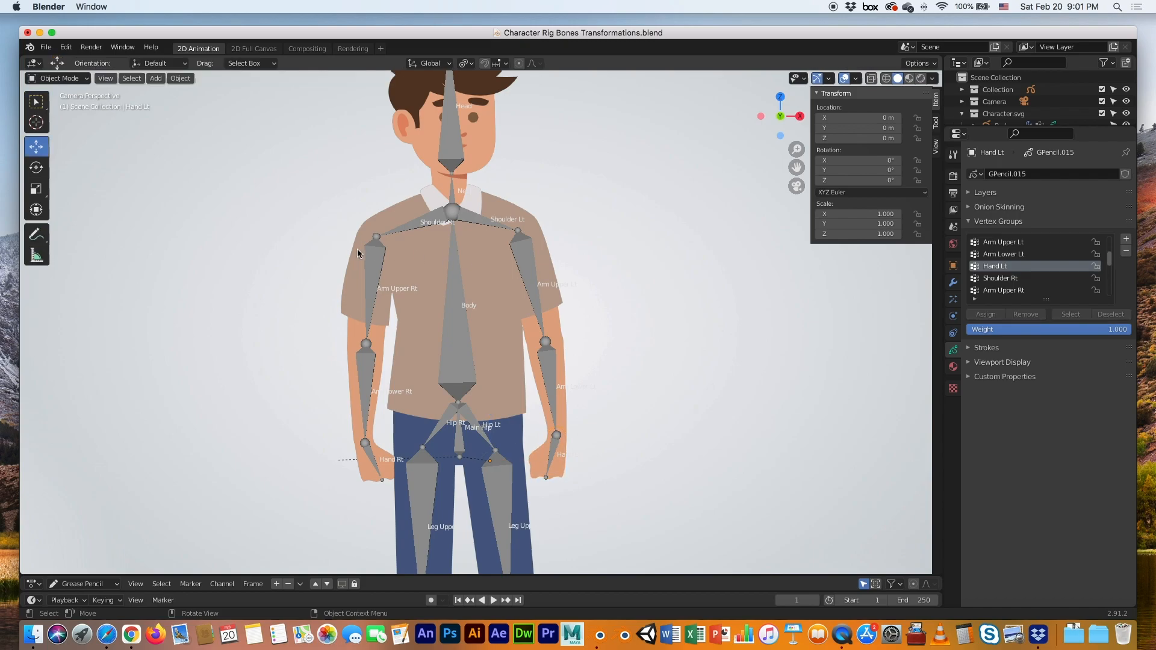
Assign the right sleeve's strokes to the Arm Upper Rt vertex group
click(357, 250)
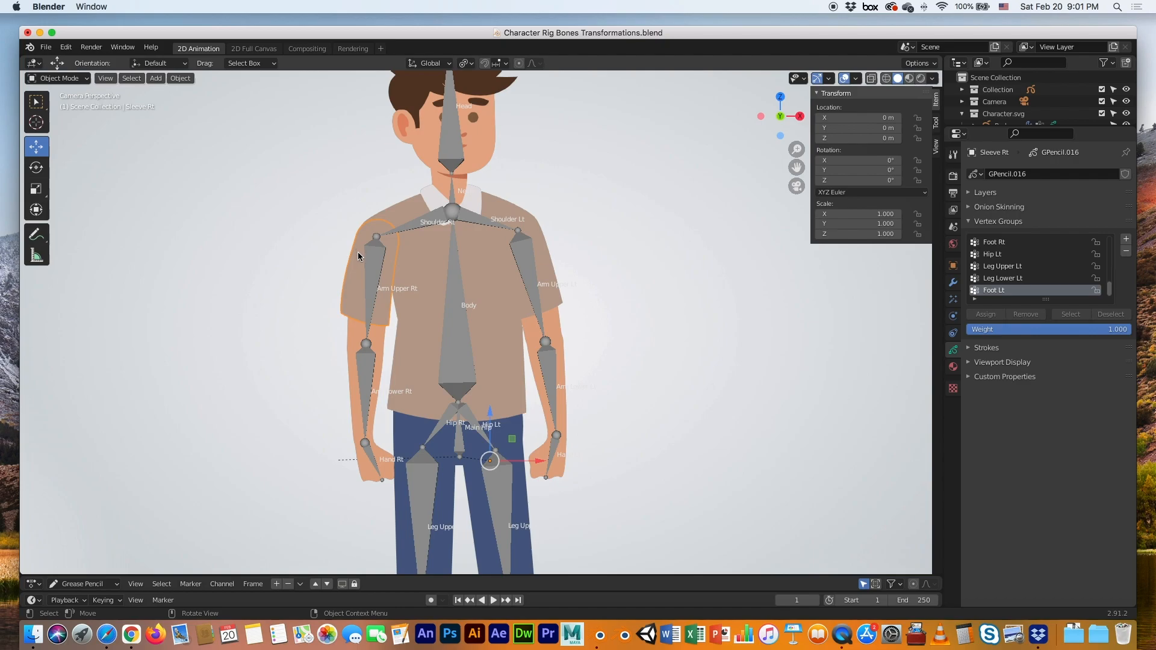
key(Tab)
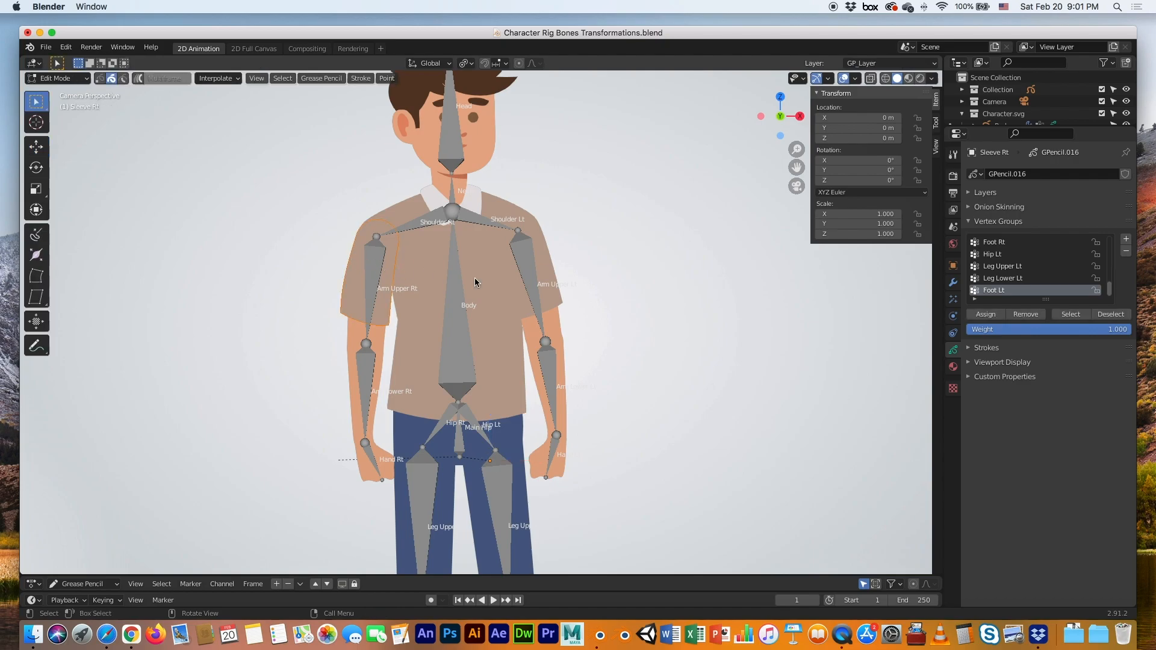
scroll(995, 285, up, 5)
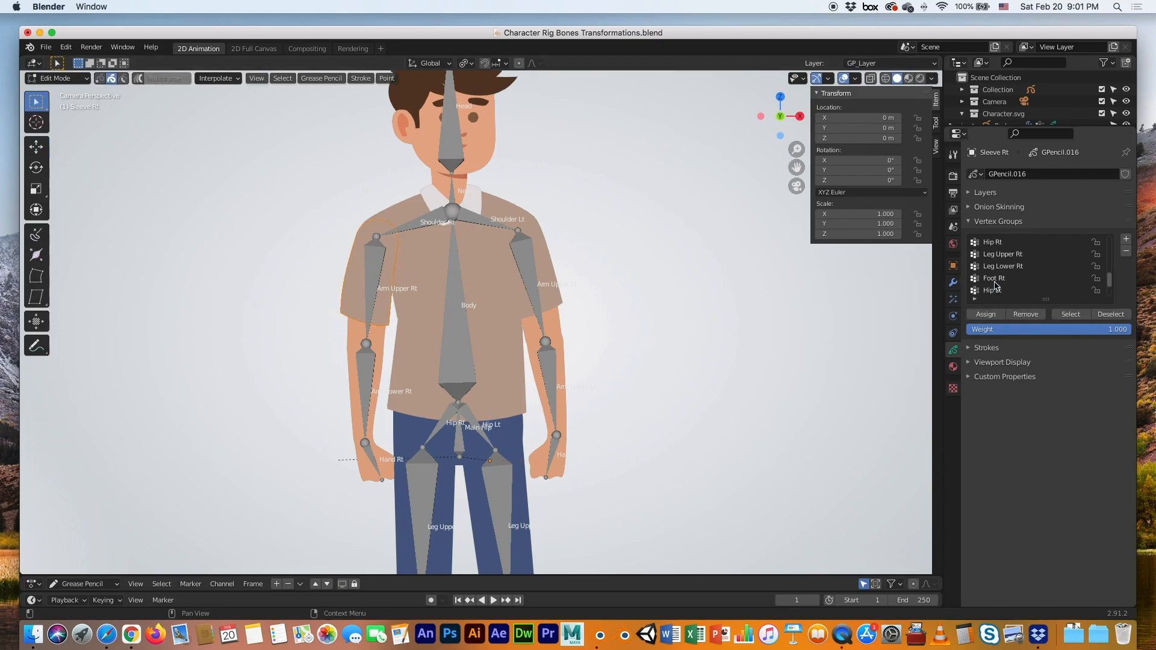
scroll(994, 283, up, 2)
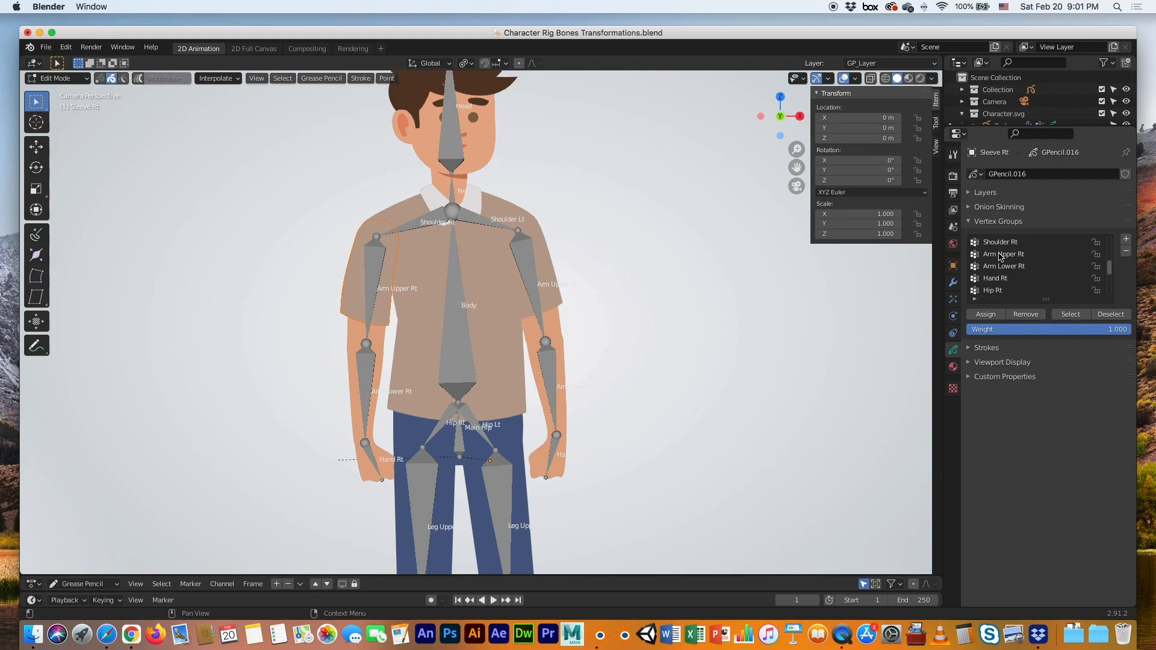
click(999, 255)
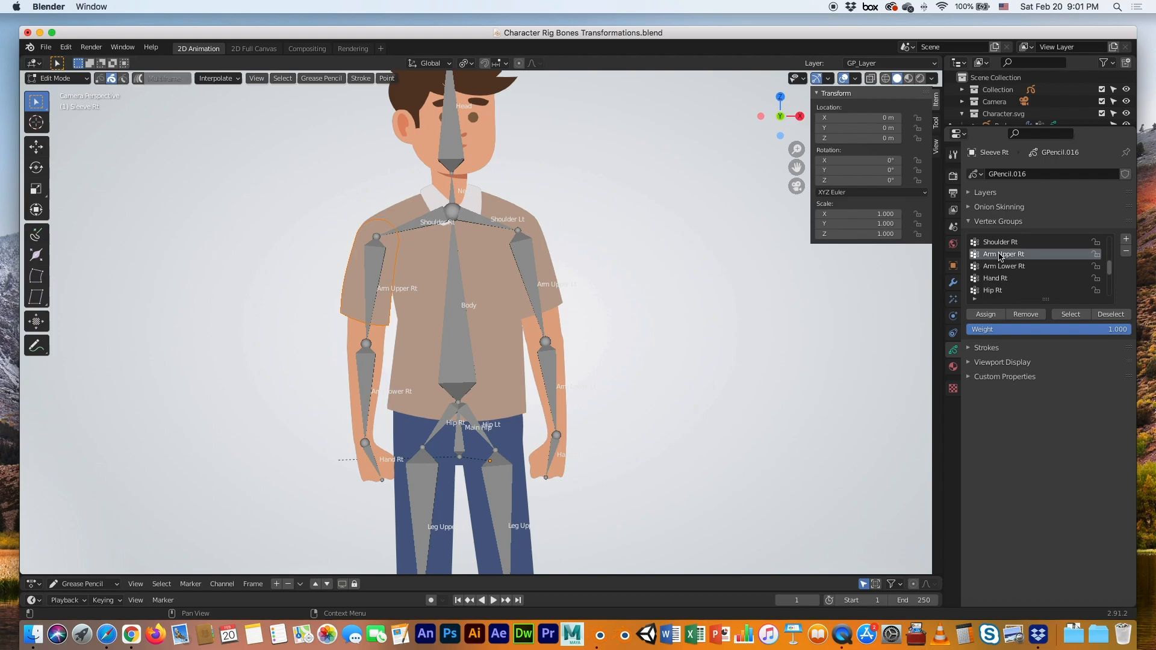
click(984, 315)
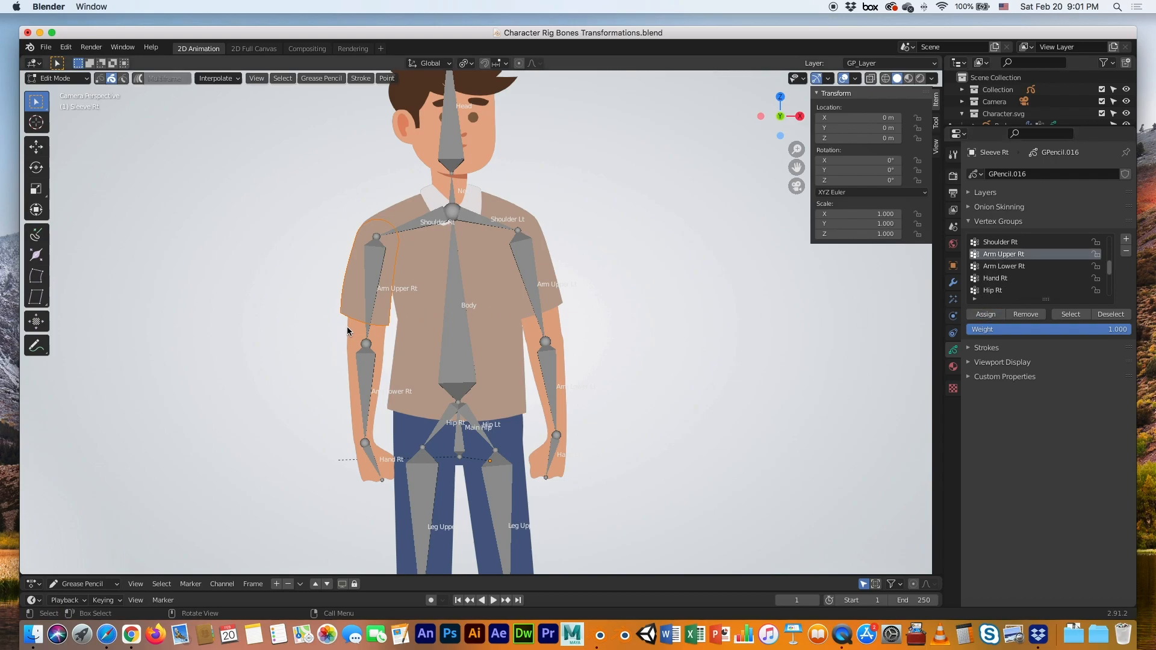
key(Tab)
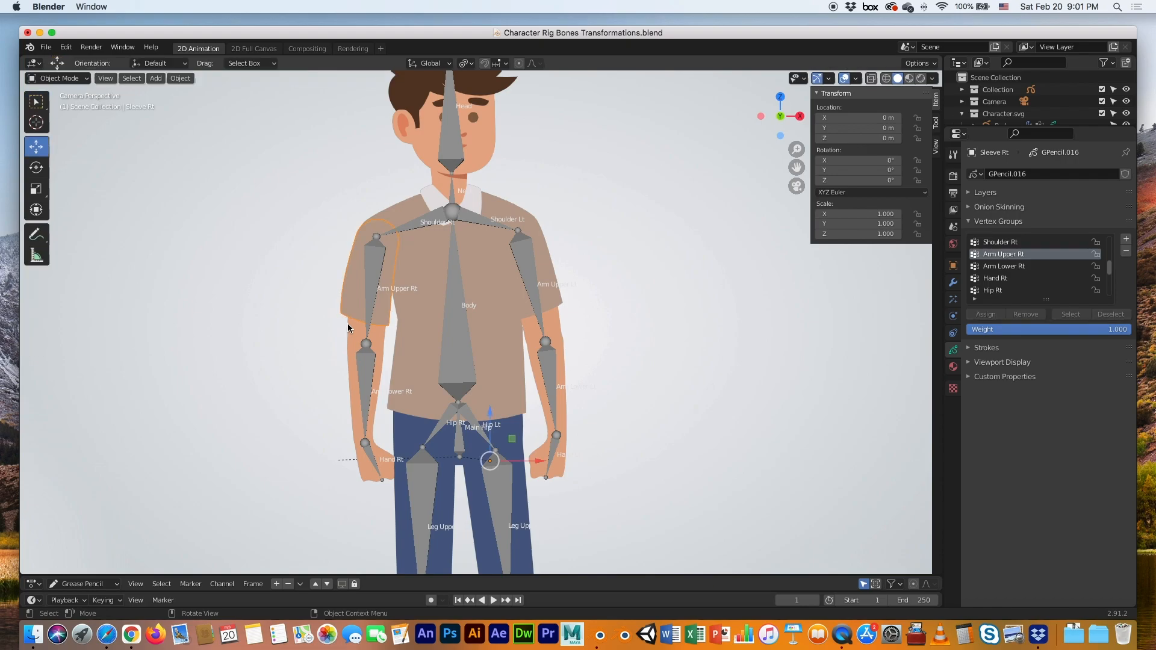
Assign the right upper arm's strokes to the Arm Upper Rt vertex group
click(348, 323)
key(Tab)
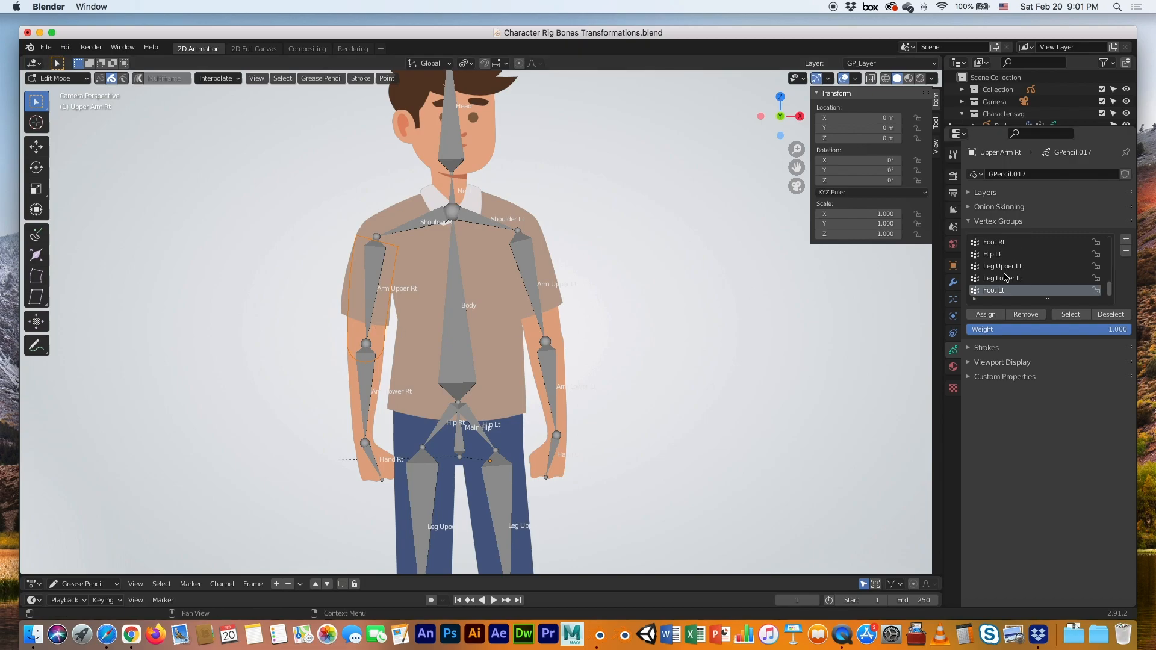
scroll(1004, 276, up, 5)
scroll(1004, 276, up, 2)
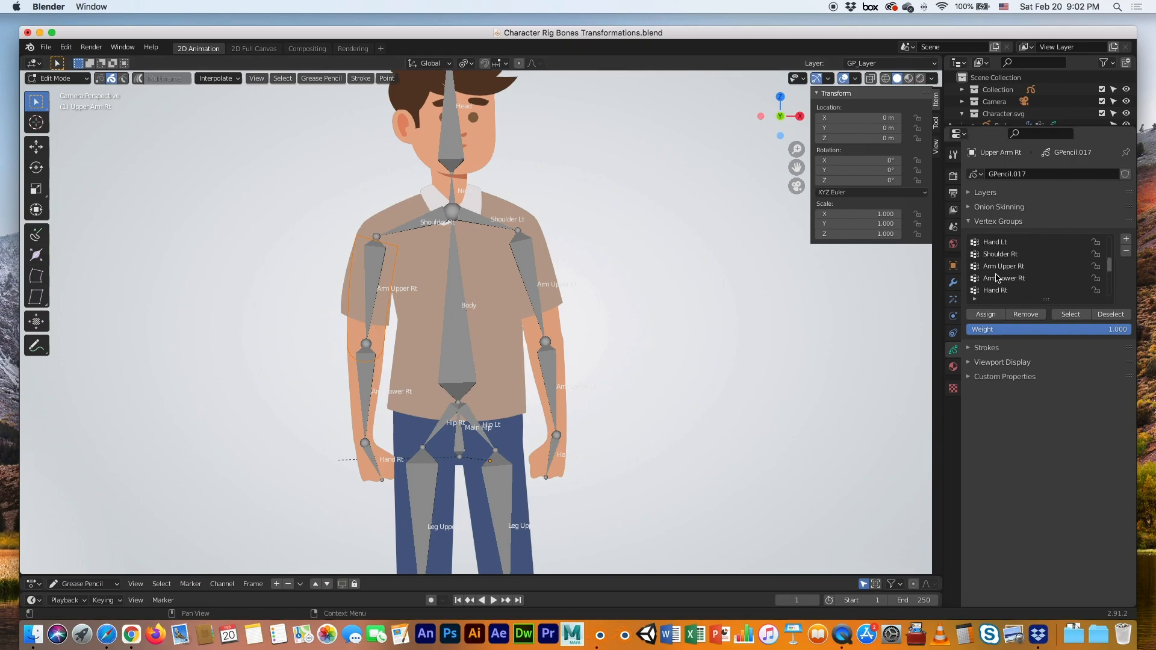
click(996, 269)
click(985, 315)
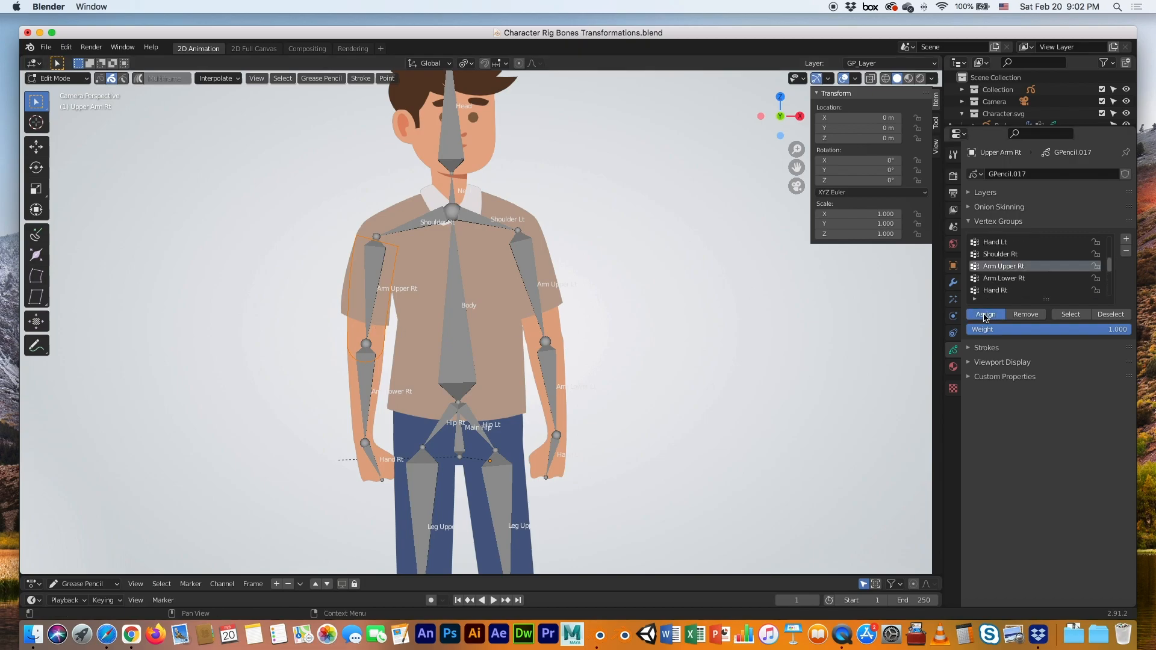
key(Tab)
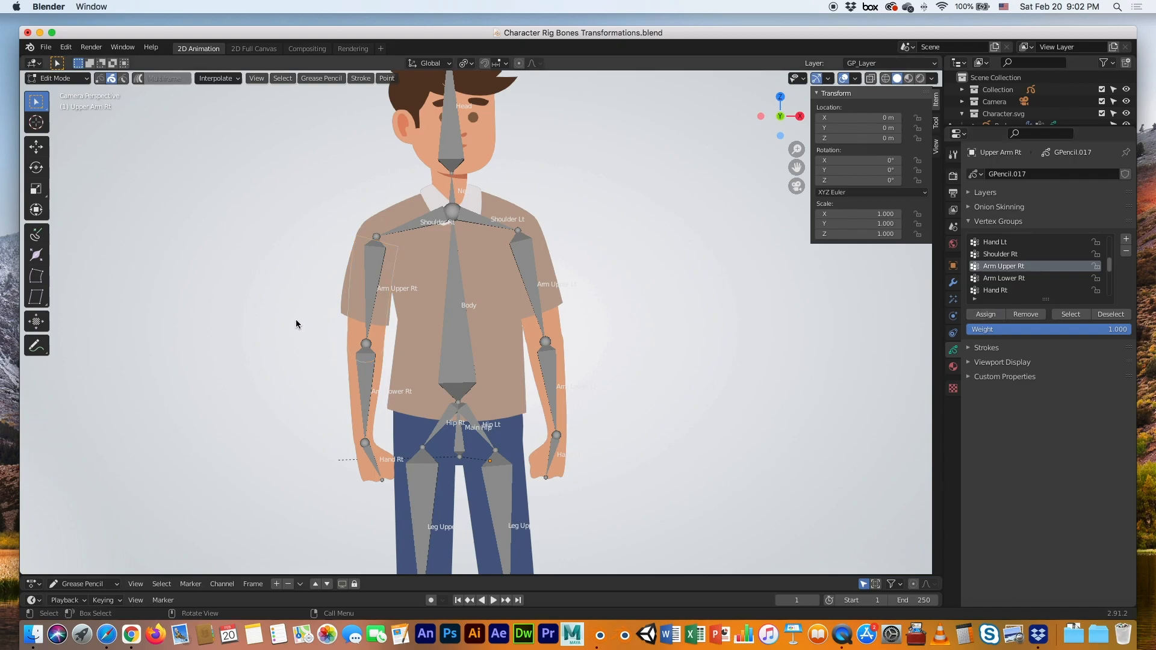
Give the right forearm's strokes the Arm Lower Rt vertex group
click(347, 363)
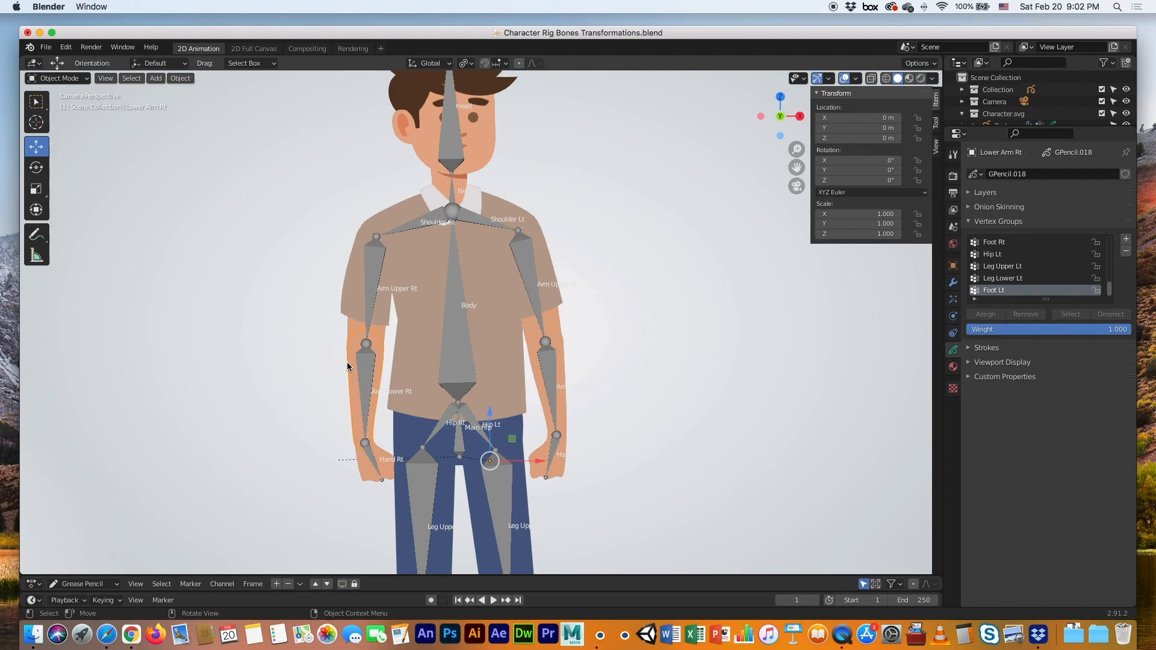
key(Tab)
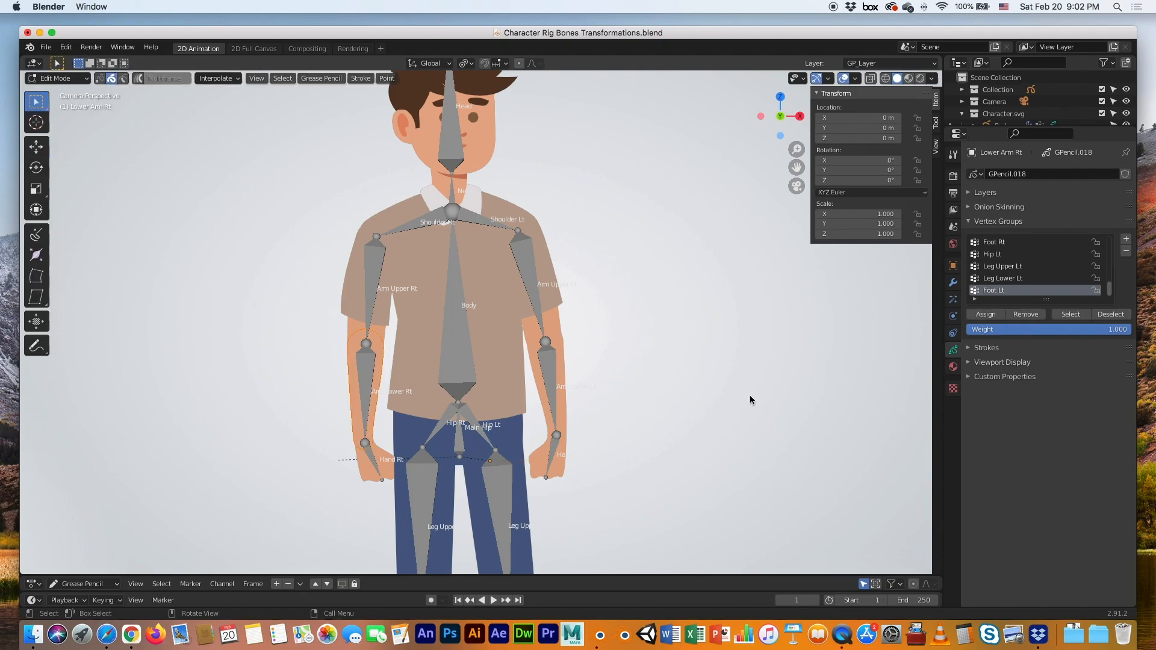
scroll(982, 288, up, 3)
scroll(993, 280, up, 4)
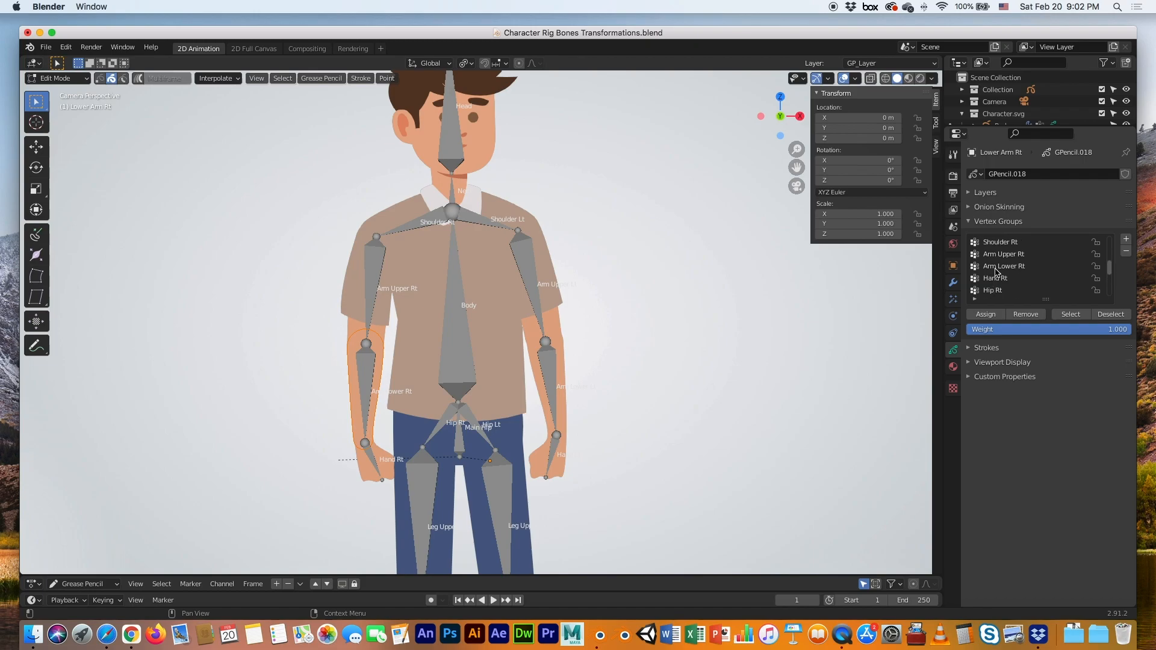
click(995, 269)
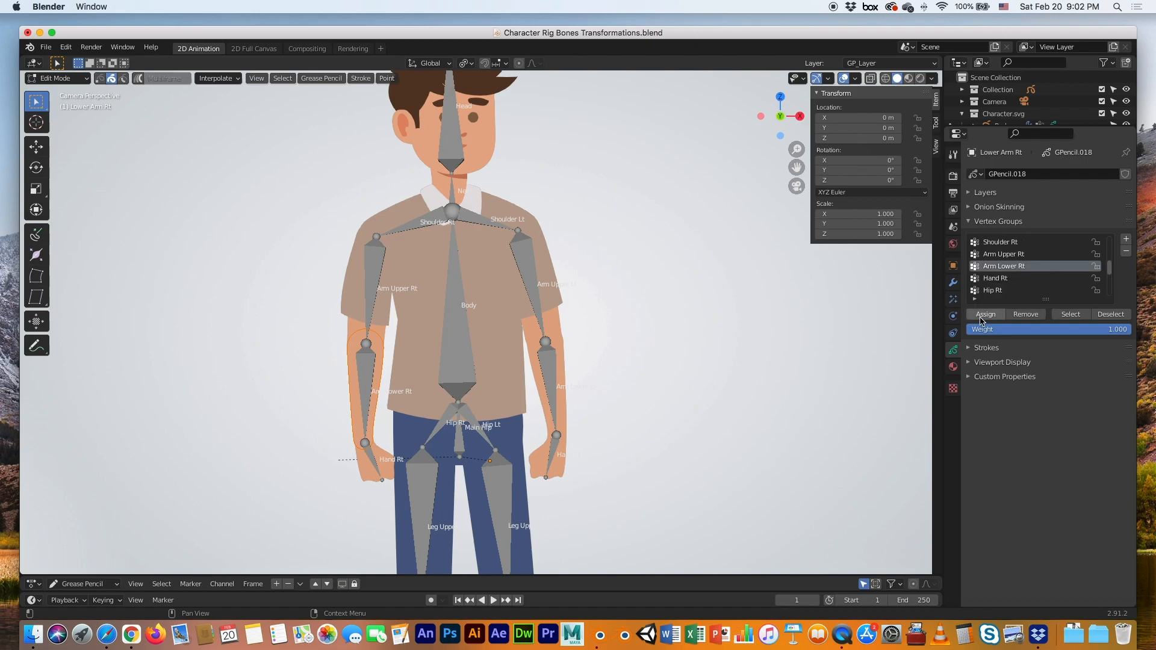
key(Tab)
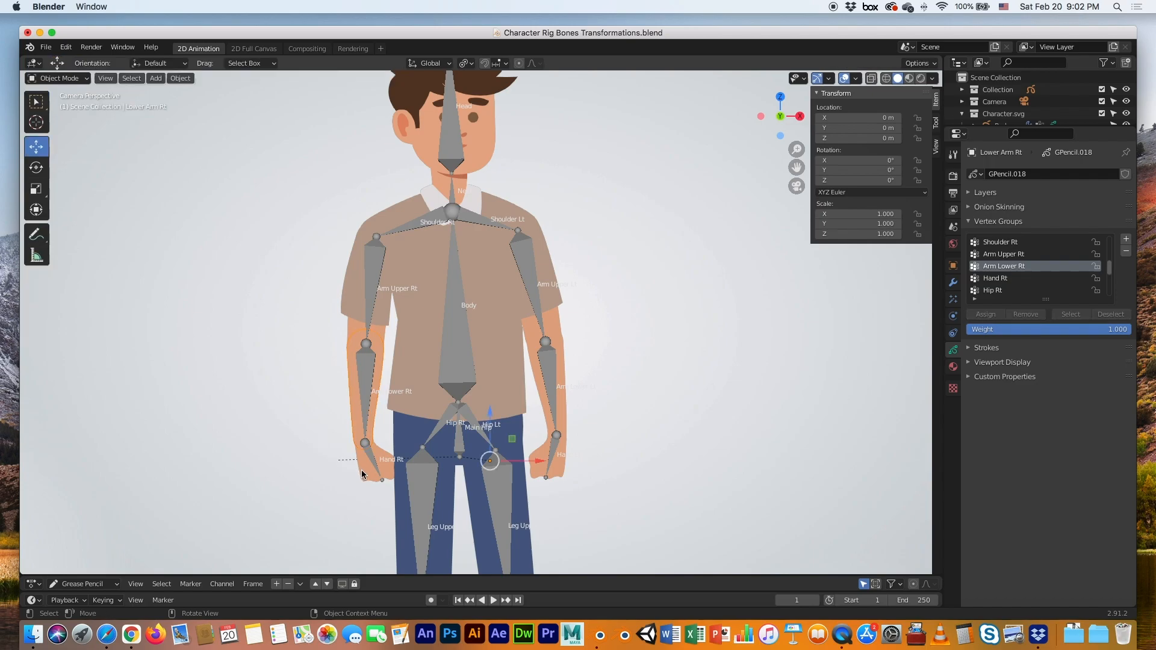
key(Tab)
key(Tab)
Assign the right hand's strokes to the Hand Rt vertex group
click(356, 479)
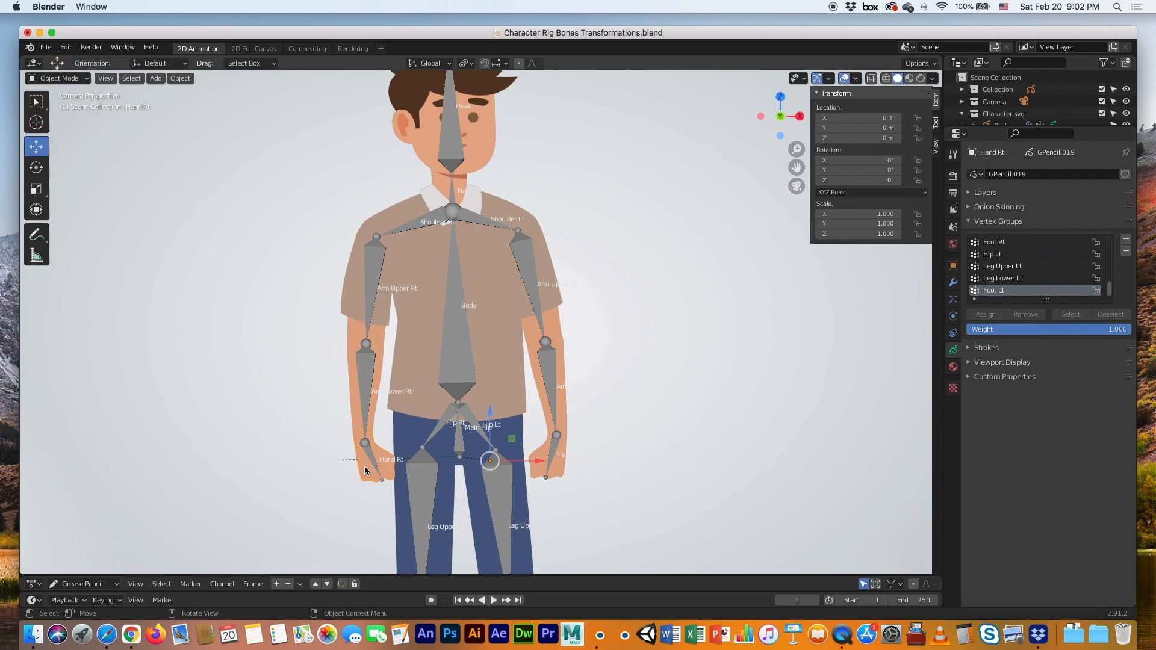
key(Tab)
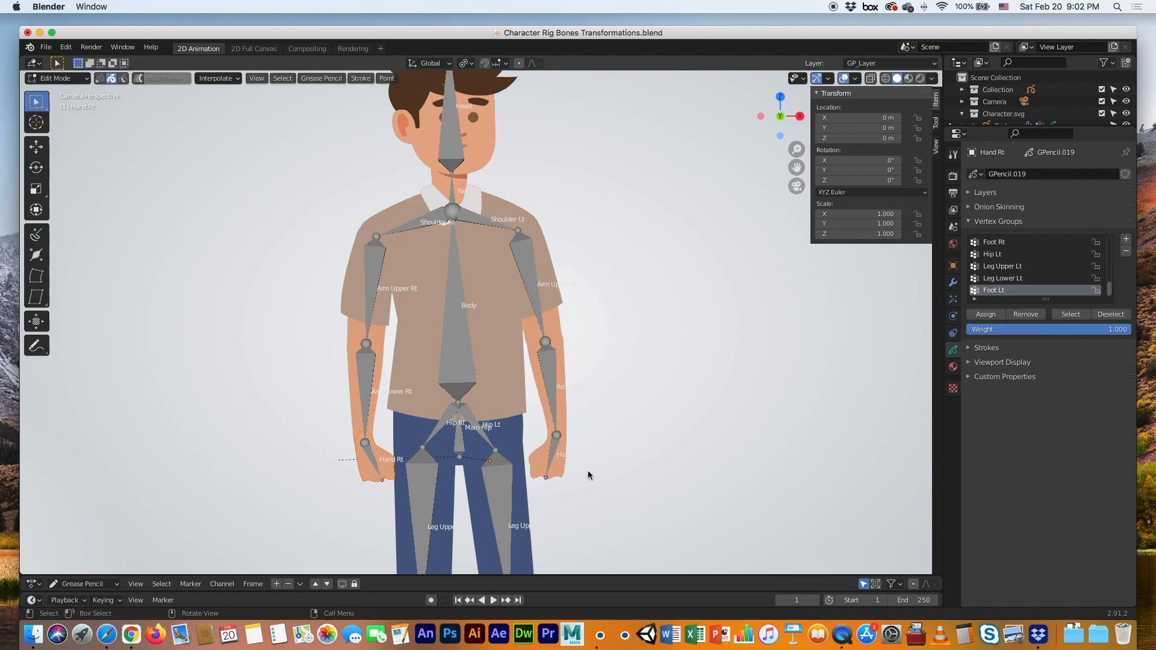
scroll(1008, 283, up, 5)
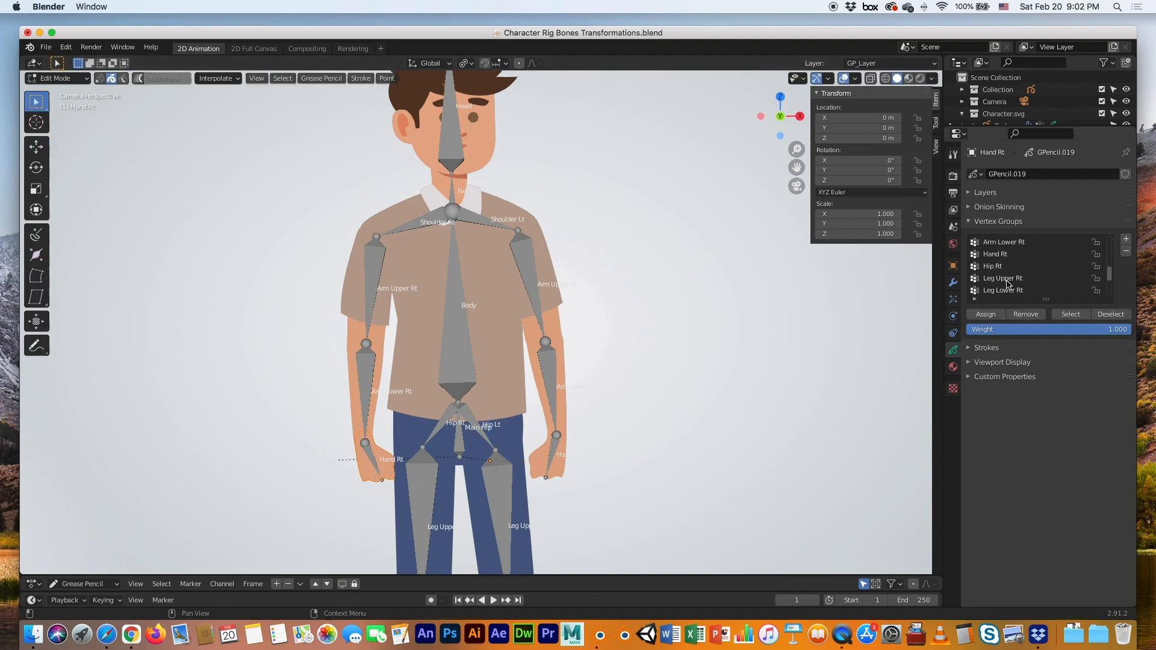
scroll(1007, 281, up, 2)
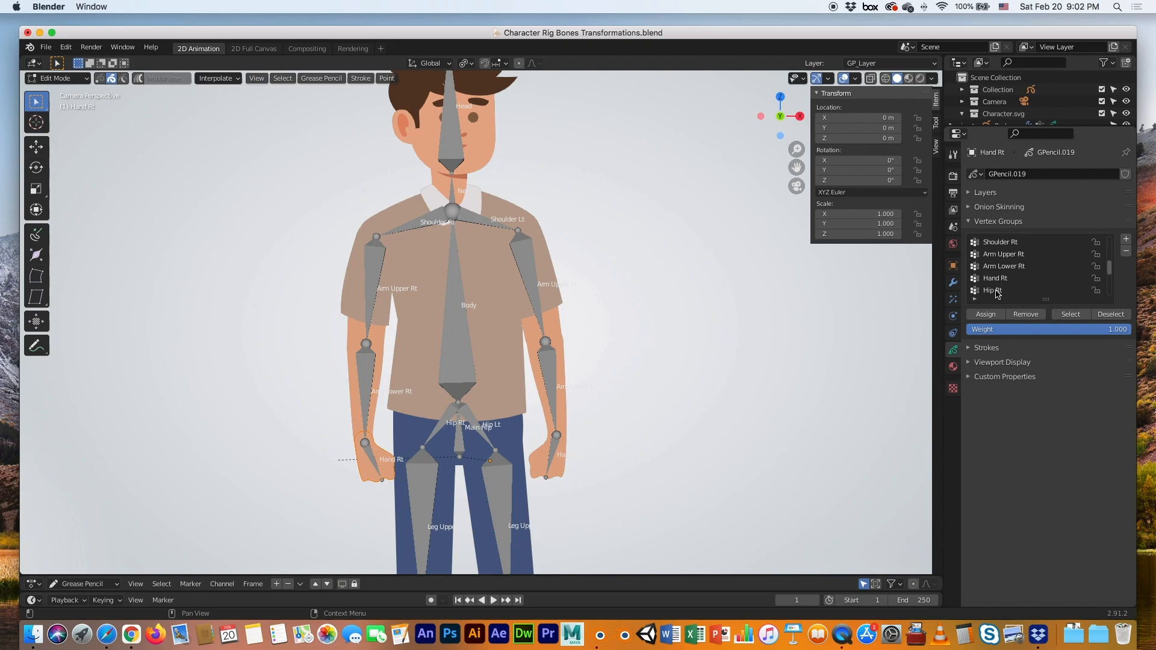
click(998, 279)
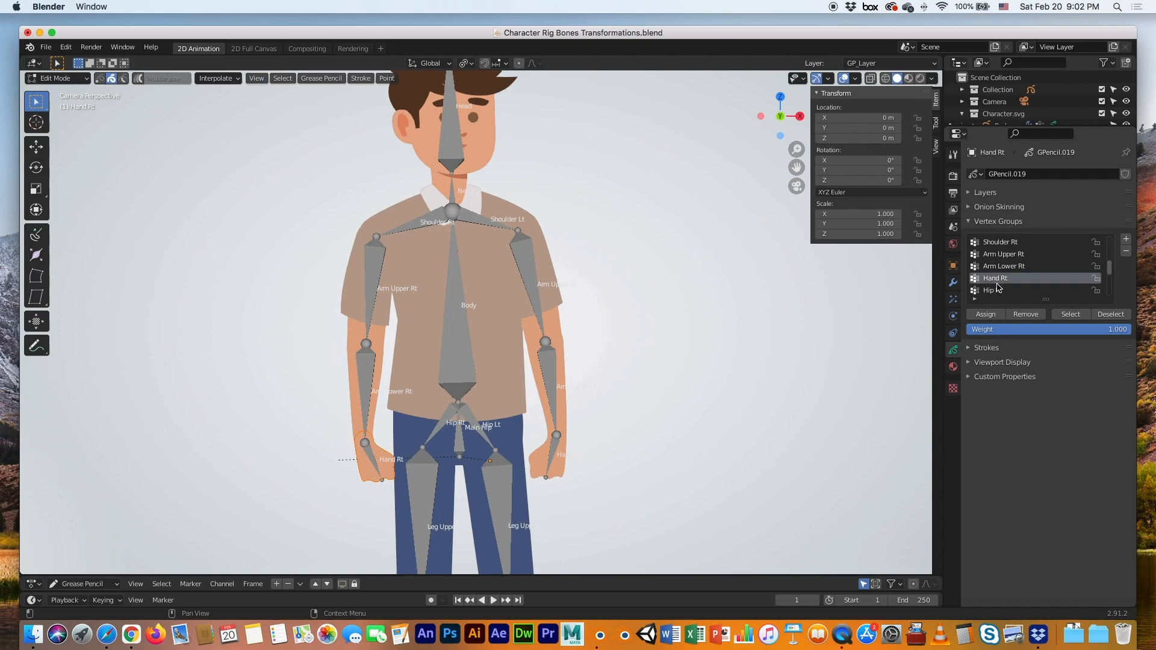
click(980, 317)
Zoom out to show the feet, return to Object Mode, and switch the armature to Pose Mode
scroll(619, 345, down, 3)
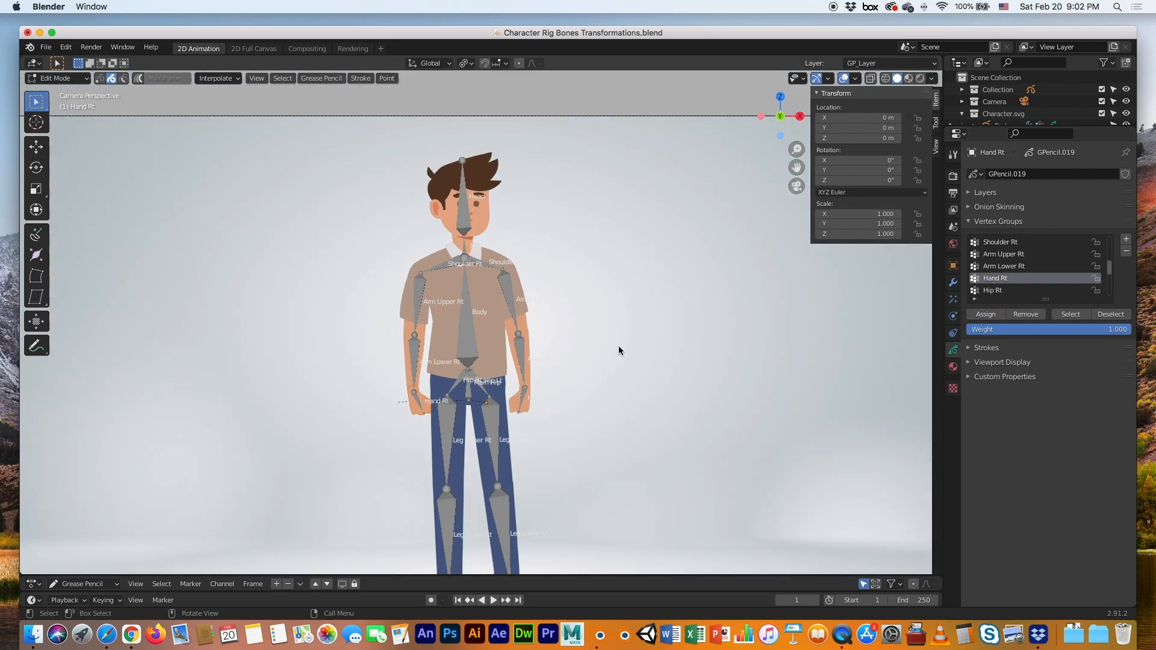
shift+middle_drag(614, 344, 577, 276)
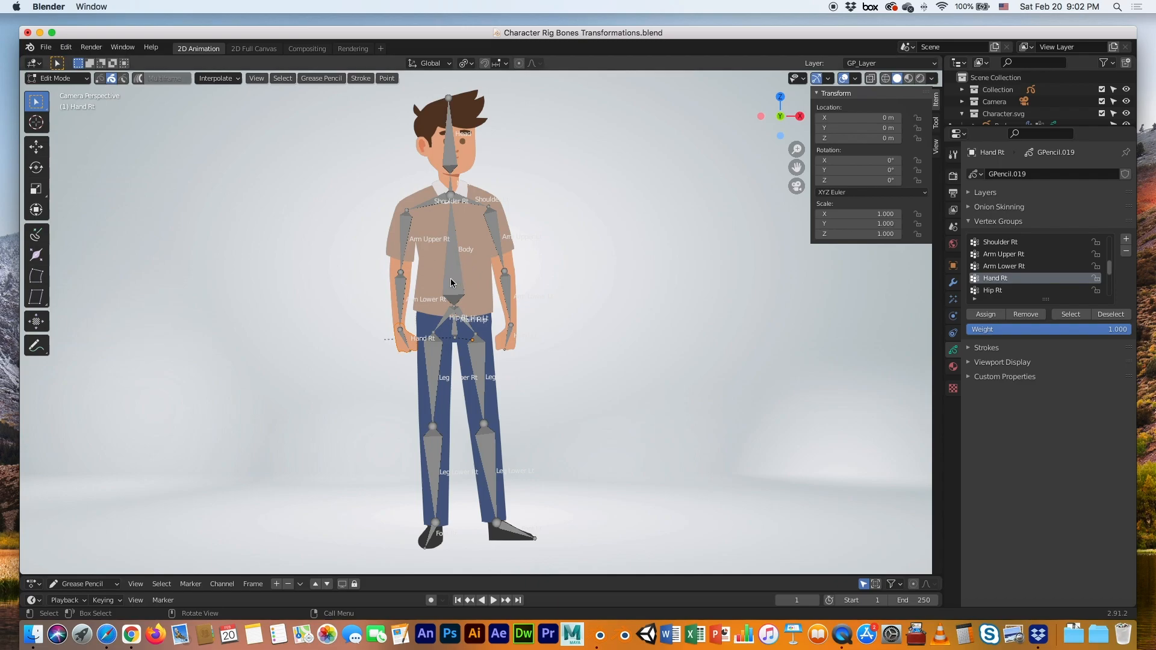
key(Tab)
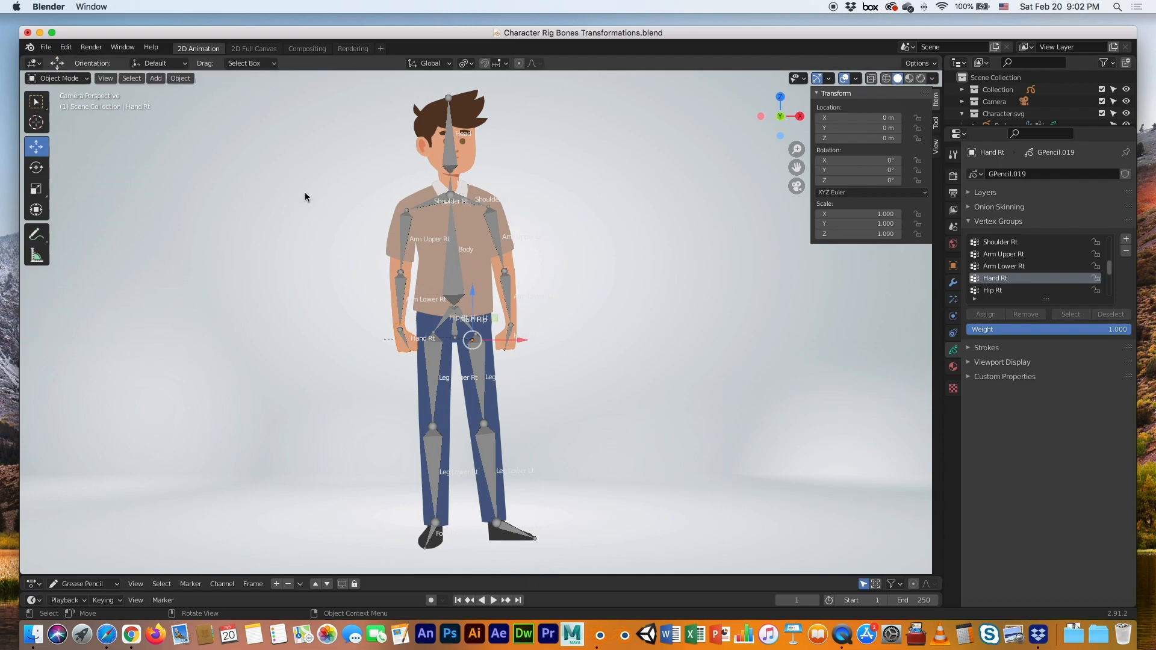
click(451, 281)
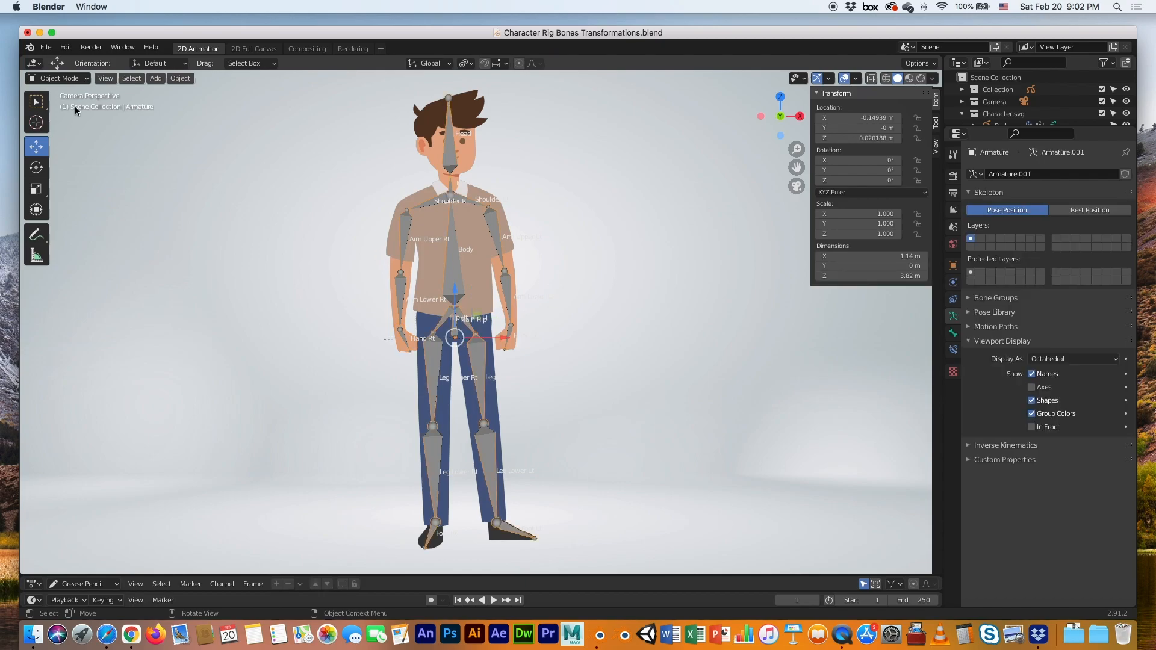
click(76, 79)
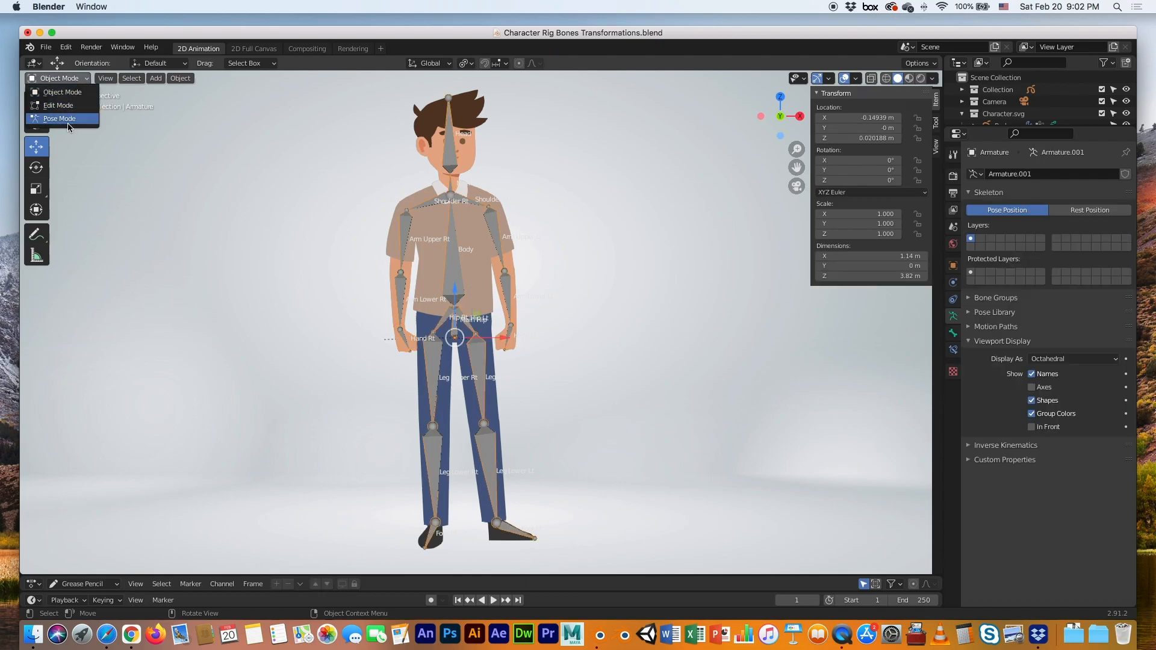
click(60, 118)
Test-bend the Arm Upper Lt and Arm Lower Lt bones, then undo the rotations
click(515, 235)
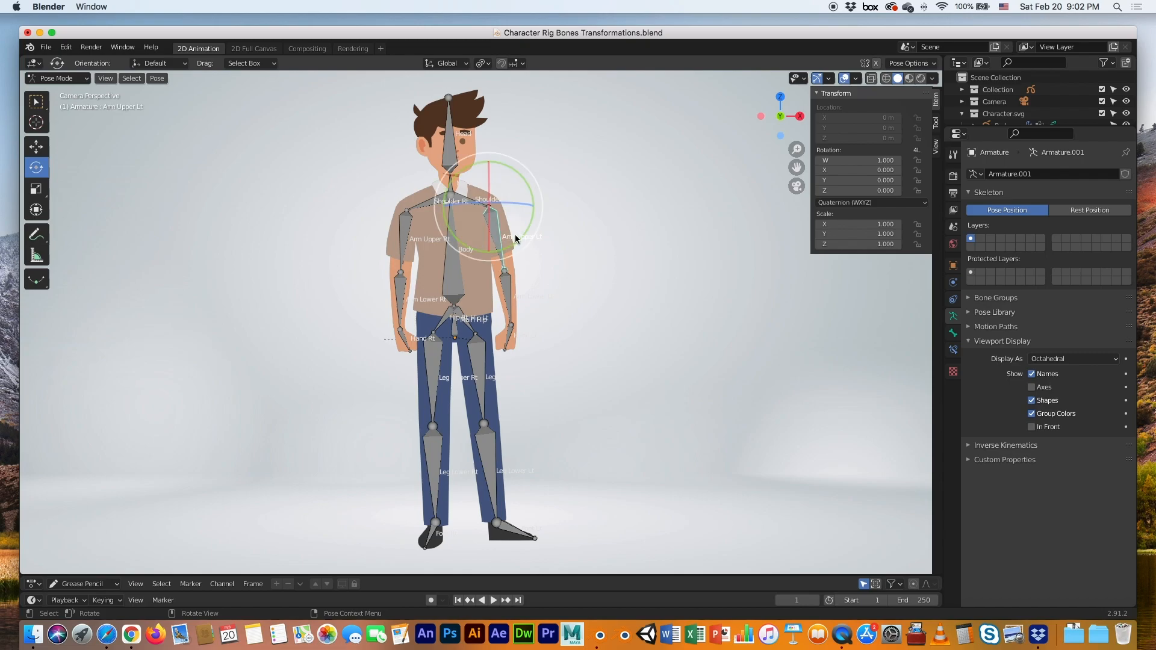
drag(521, 230, 555, 200)
click(573, 244)
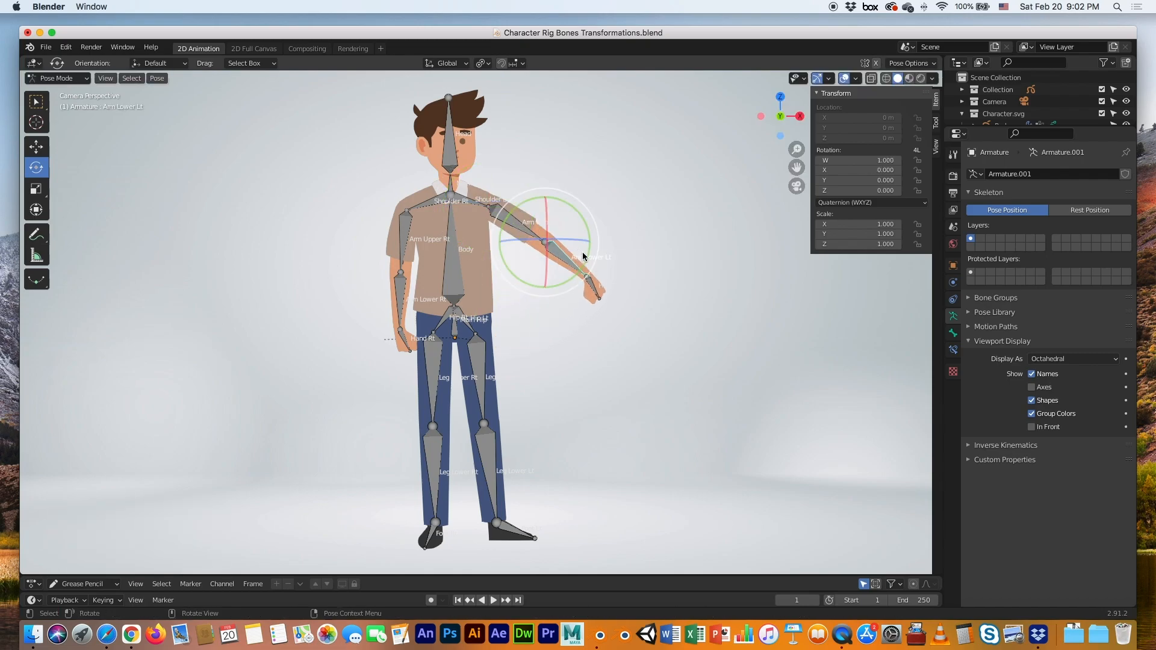
drag(587, 252, 604, 299)
key(ctrl+z)
key(ctrl+z)
key(ctrl+z)
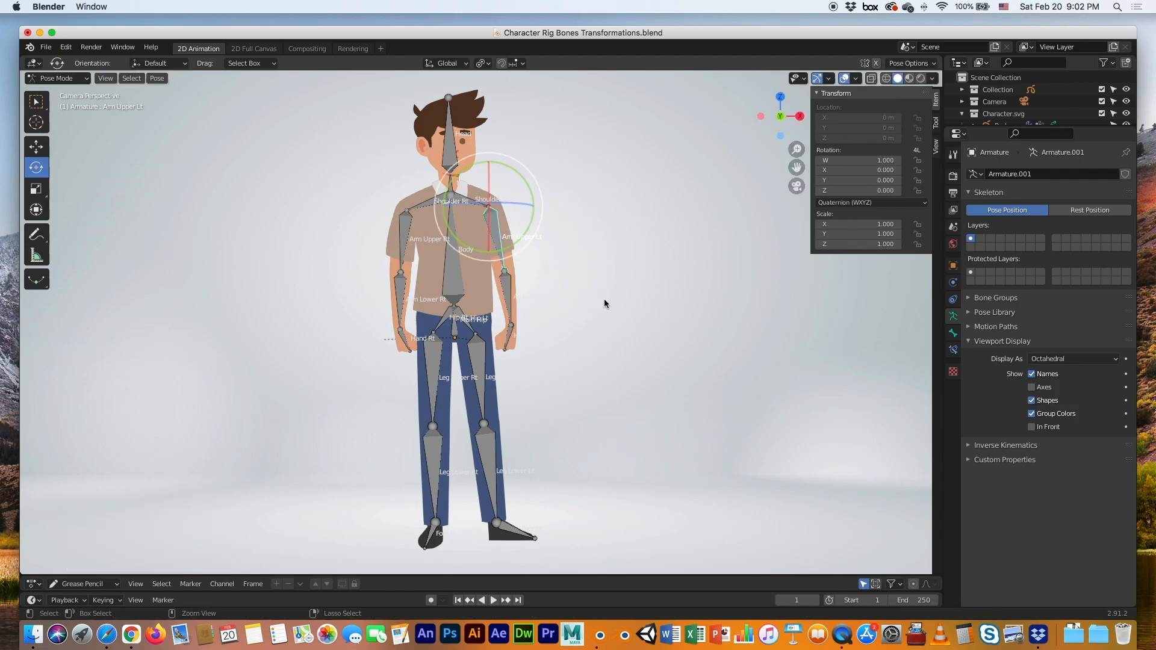
Test-rotate the Arm Upper Rt bone and Hand Rt wrist, undo, then select Shoulder Lt
click(410, 246)
drag(411, 248, 398, 274)
click(353, 271)
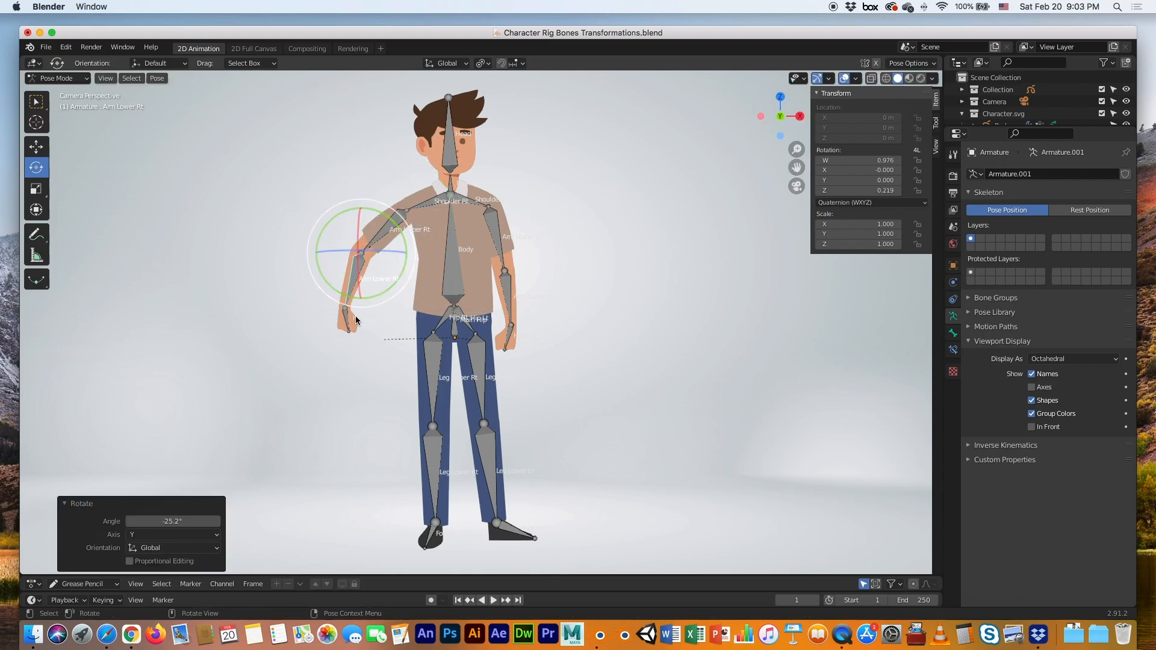
click(344, 316)
mouse_move(381, 325)
mouse_down()
mouse_move(366, 337)
mouse_move(394, 319)
mouse_up()
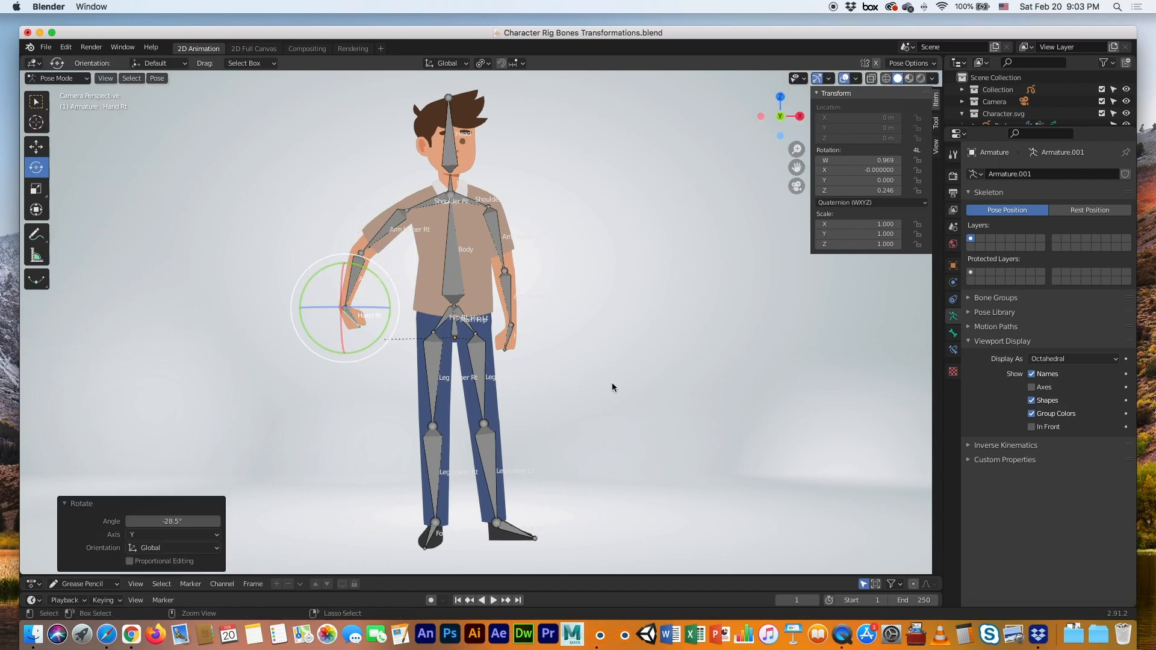
key(super+z)
key(super+z)
key(super+z)
key(super+z)
key(super+z)
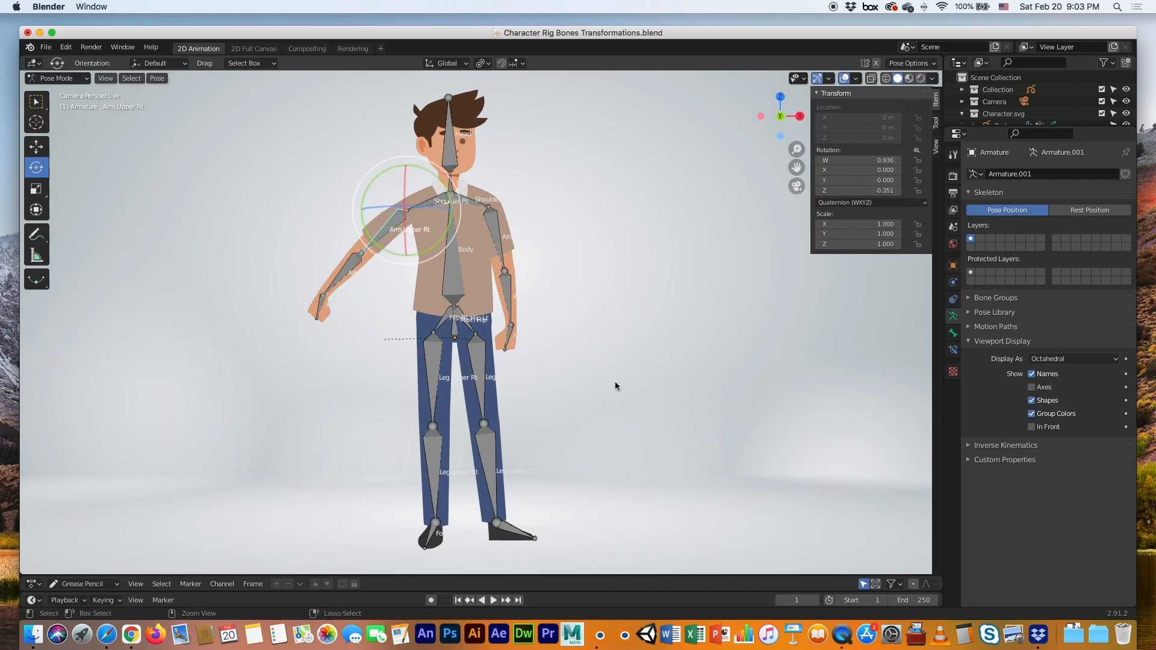
click(614, 378)
click(471, 210)
Swing the Body bone side to side to test the torso, then undo it
click(455, 272)
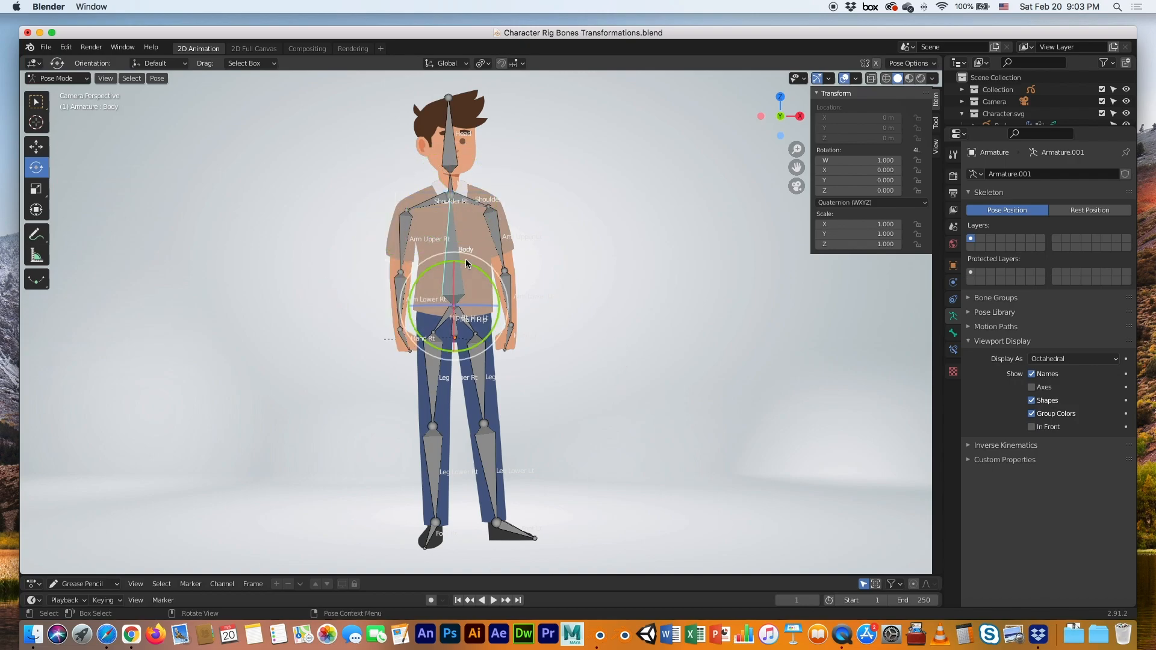
mouse_move(474, 266)
mouse_down()
mouse_move(443, 261)
mouse_move(478, 270)
mouse_move(467, 269)
mouse_up()
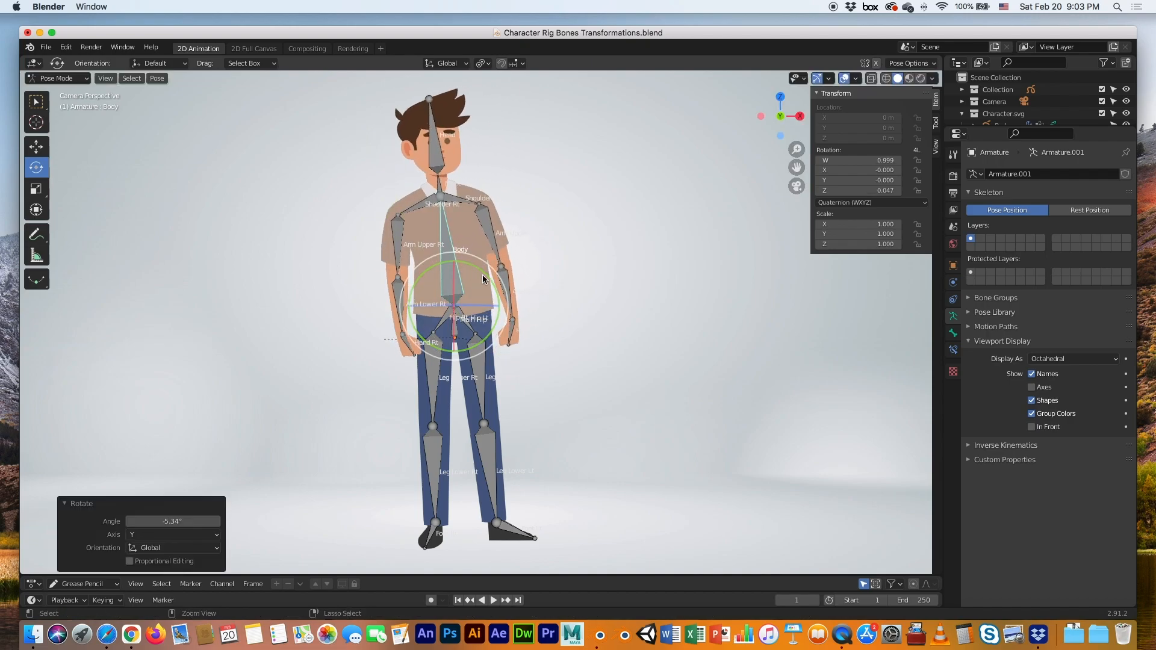
key(ctrl+z)
Swing the Leg Upper Lt and Leg Upper Rt bones outward, undoing each, then reselect Body
click(484, 363)
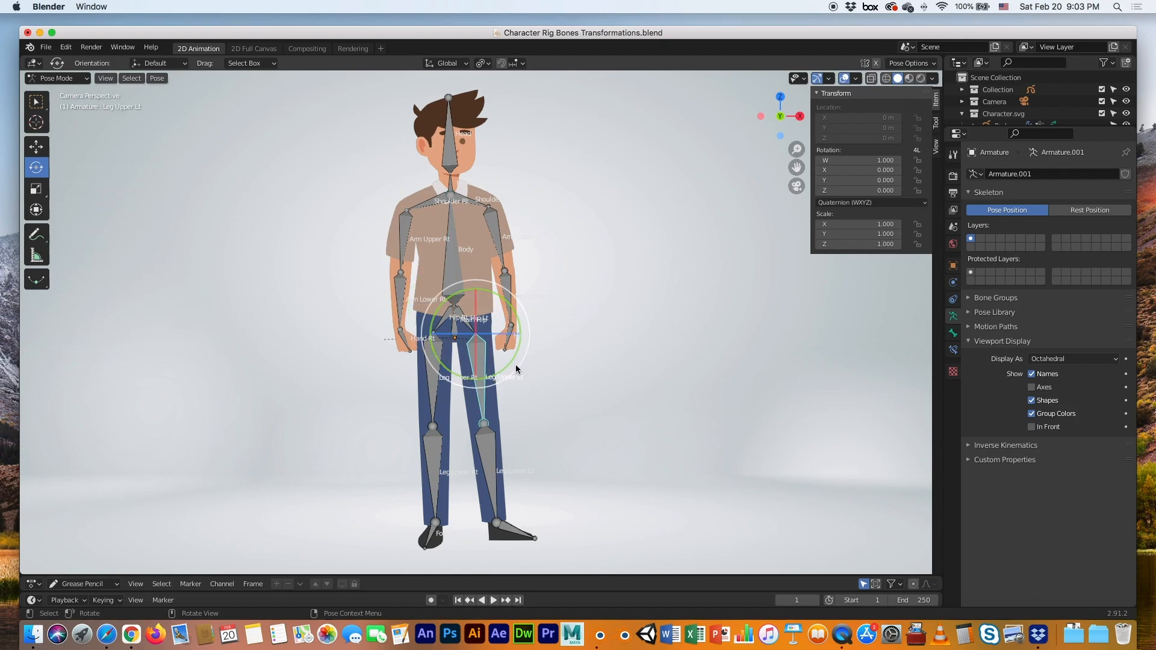
drag(518, 369, 542, 331)
key(ctrl+z)
click(433, 382)
drag(432, 383, 501, 390)
key(ctrl+z)
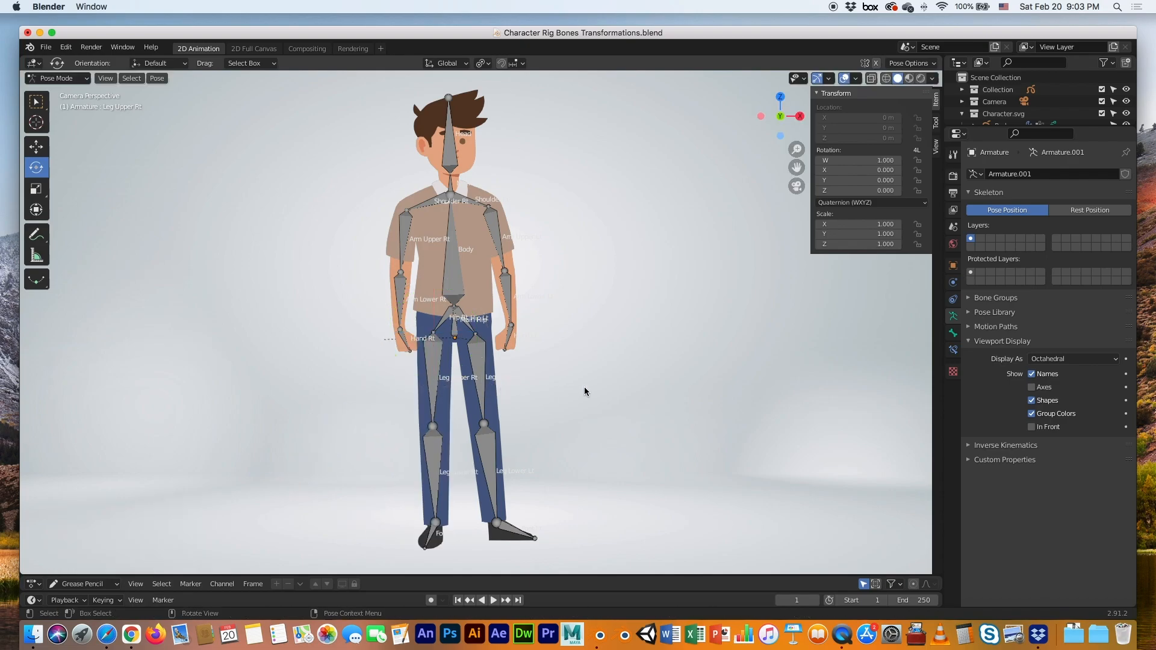
click(449, 282)
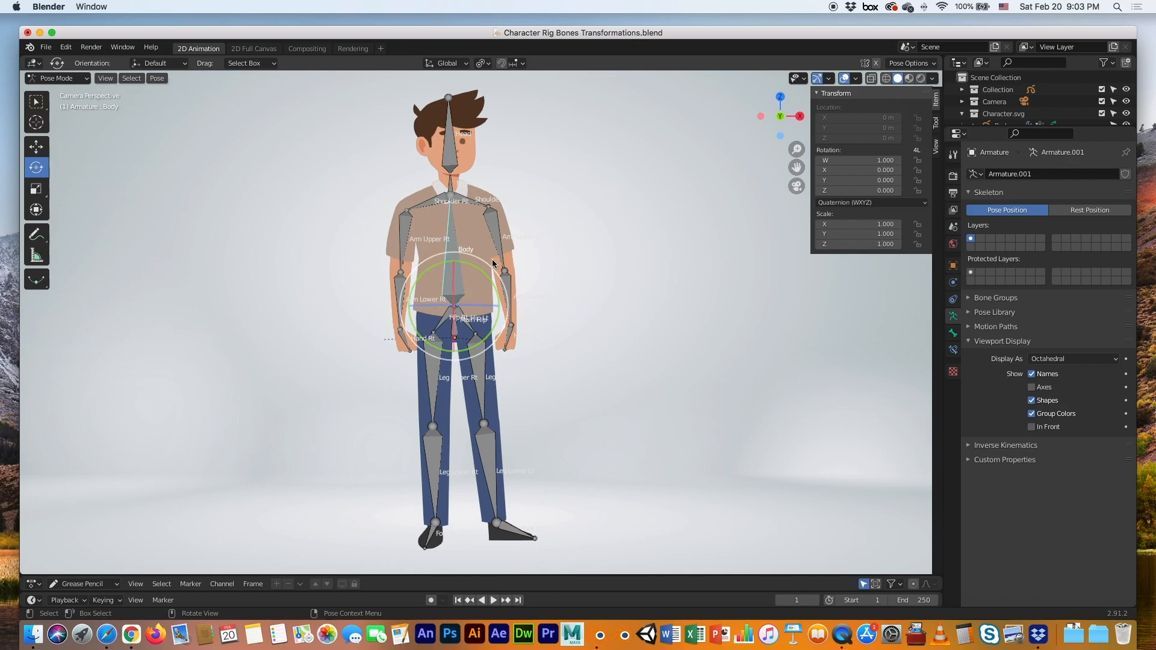
click(67, 79)
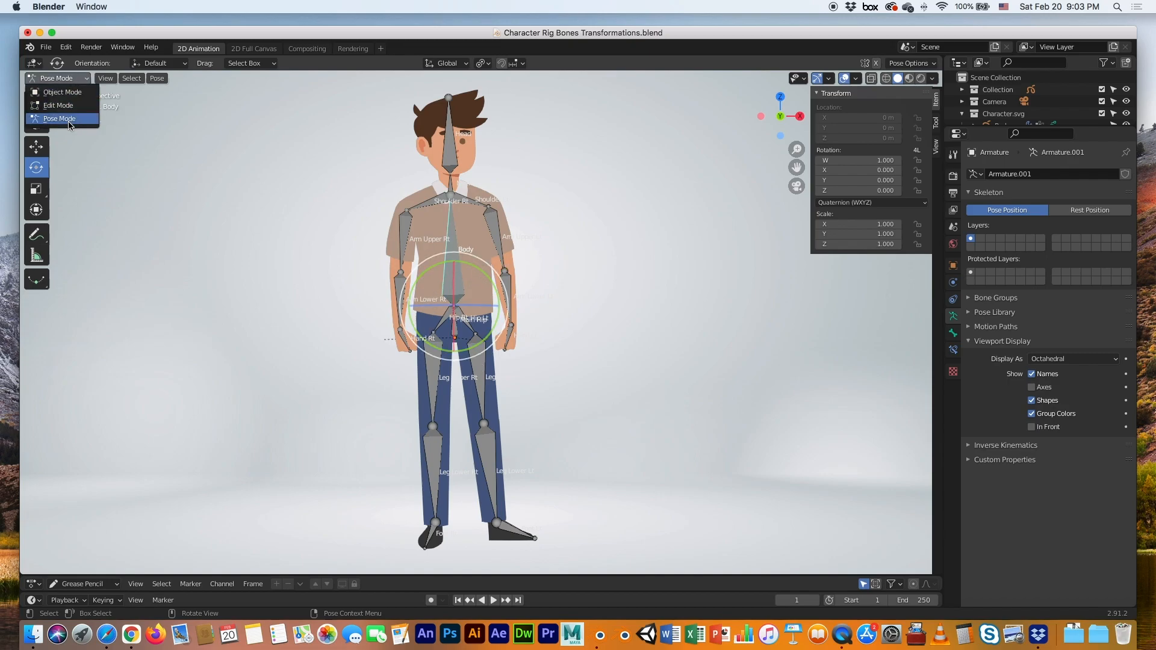